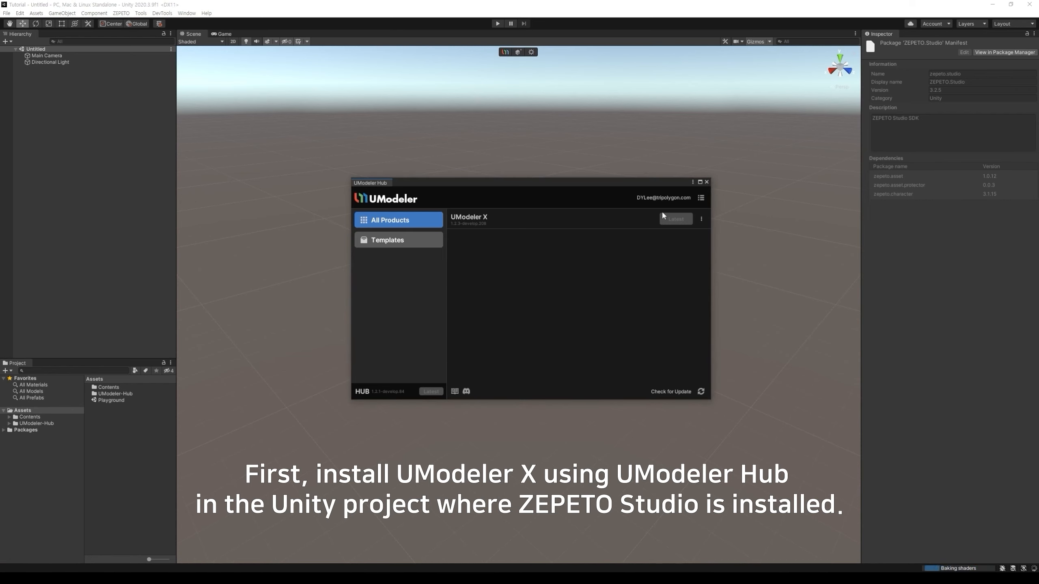
Step: Import all items of the ZepetoRiggingHelperMeshes package from the UModeler Hub templates into the project
left_click(707, 182)
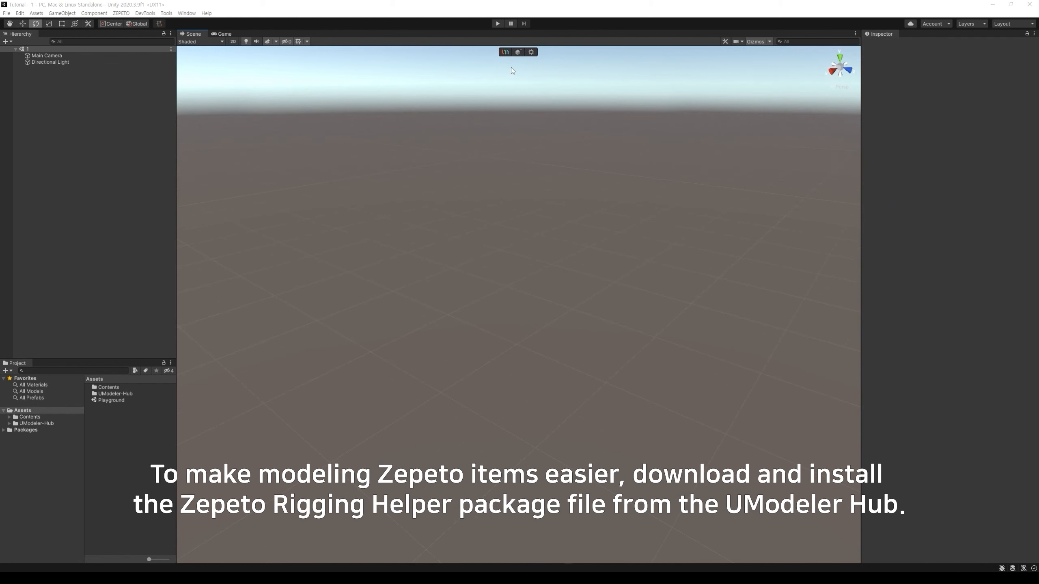
left_click(505, 52)
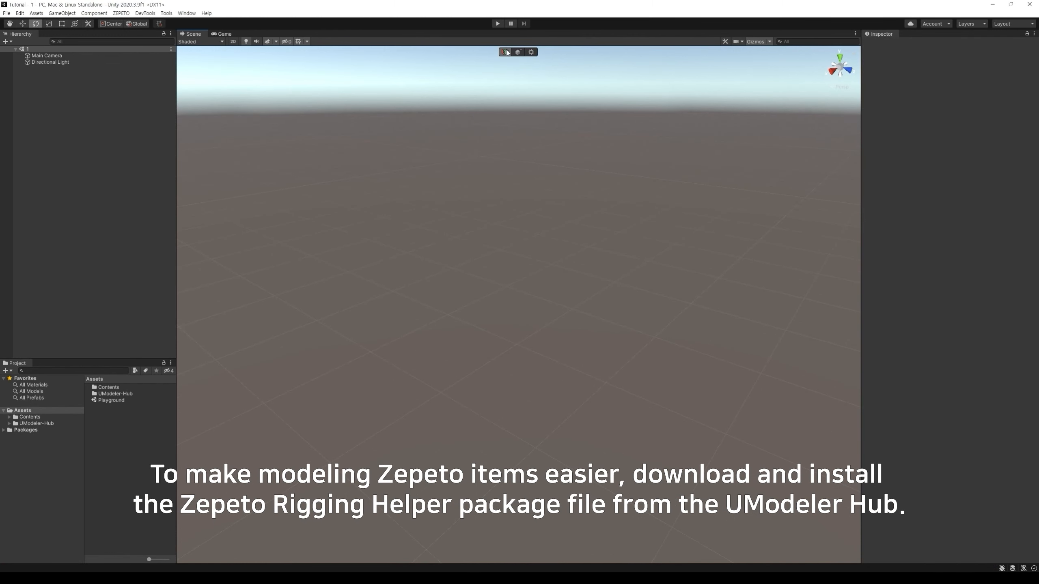
left_click(424, 245)
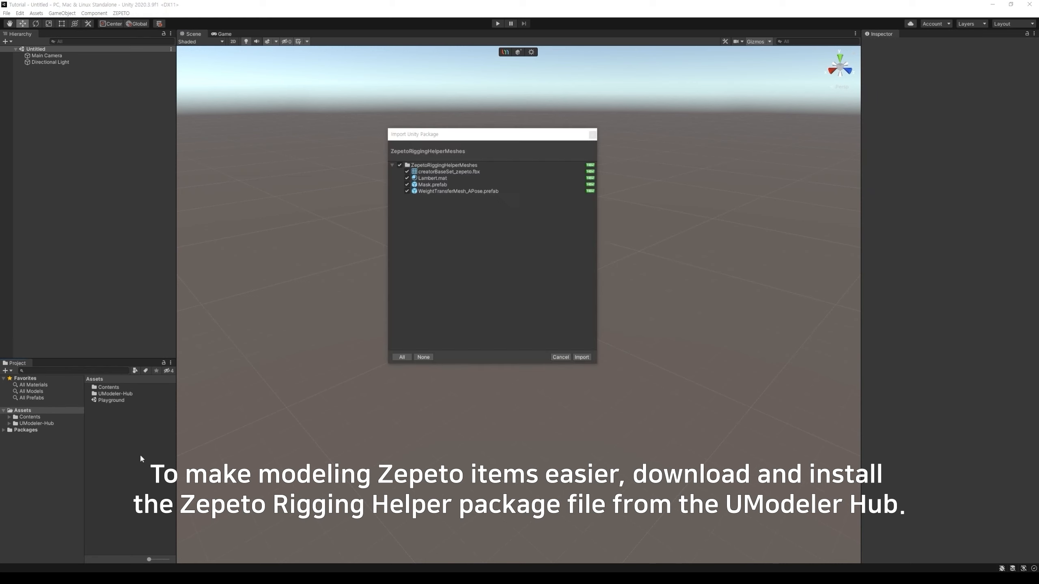
left_click(581, 359)
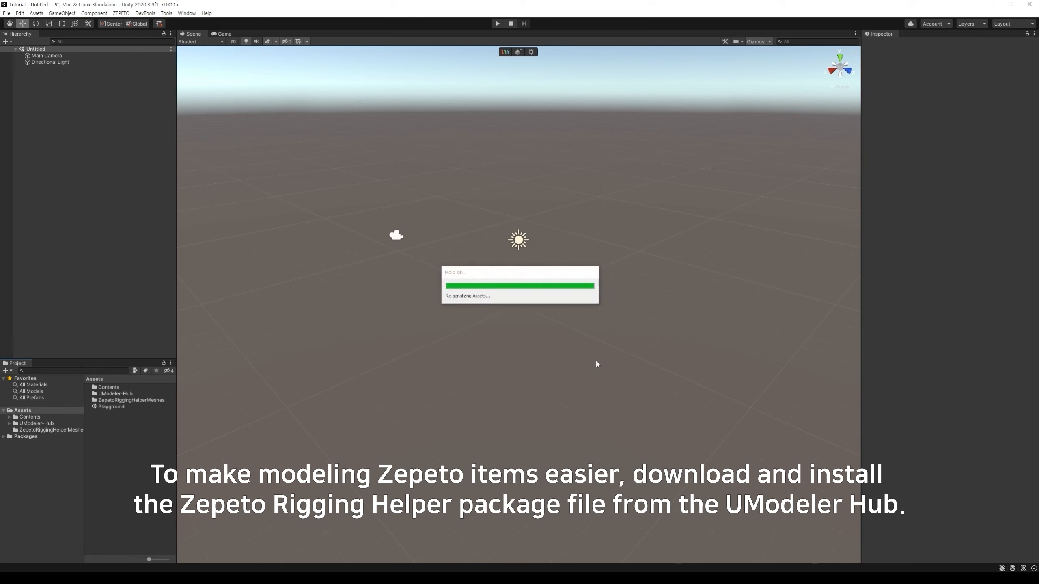
Step: Place the creatorBaseSet_zepeto model from the ZepetoRiggingHelperMeshes folder into the scene
left_click(50, 430)
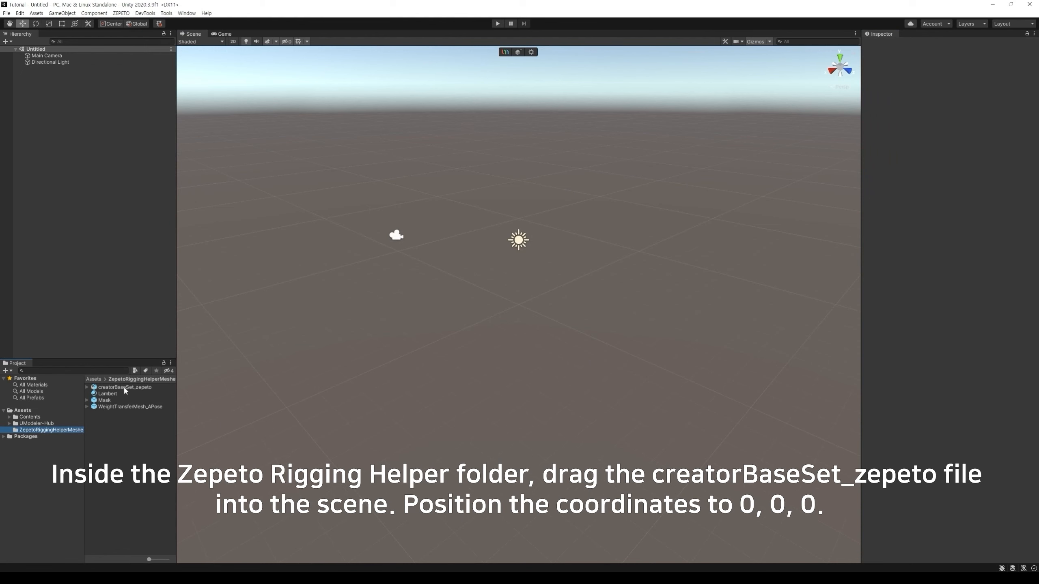
left_click_drag(123, 386, 467, 306)
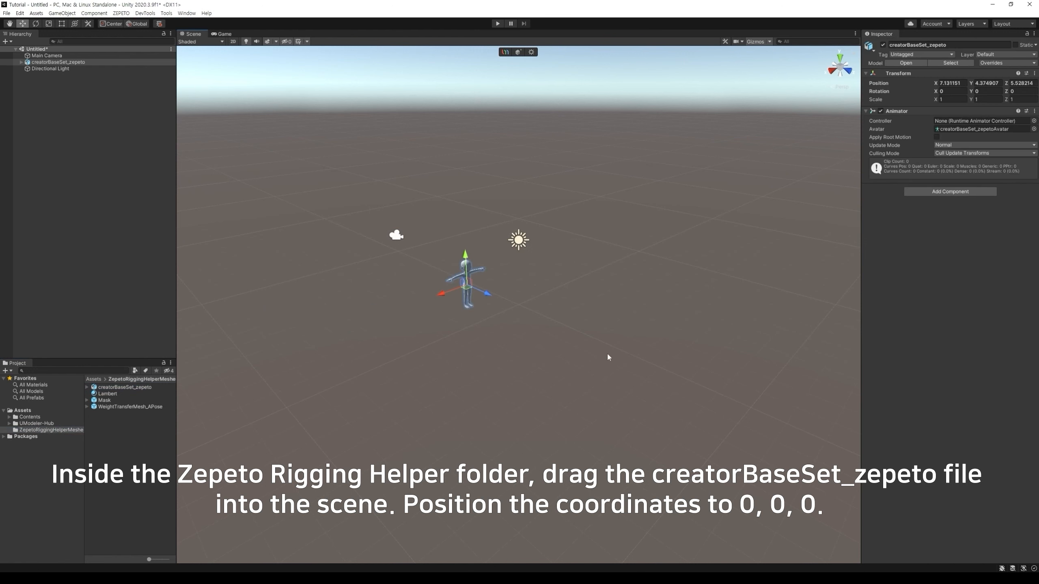
left_click_drag(608, 358, 689, 309, "alt")
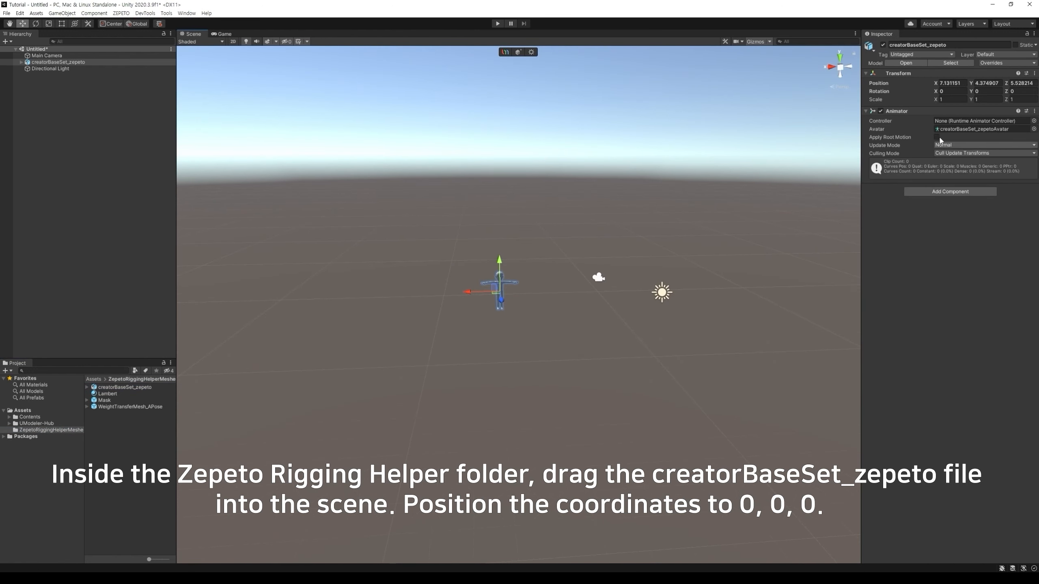
Step: Set the creatorBaseSet_zepeto model's position to X 0, Y 0, Z 0 and focus the scene camera on it
left_click(950, 83)
type("0")
left_click(986, 83)
type("0")
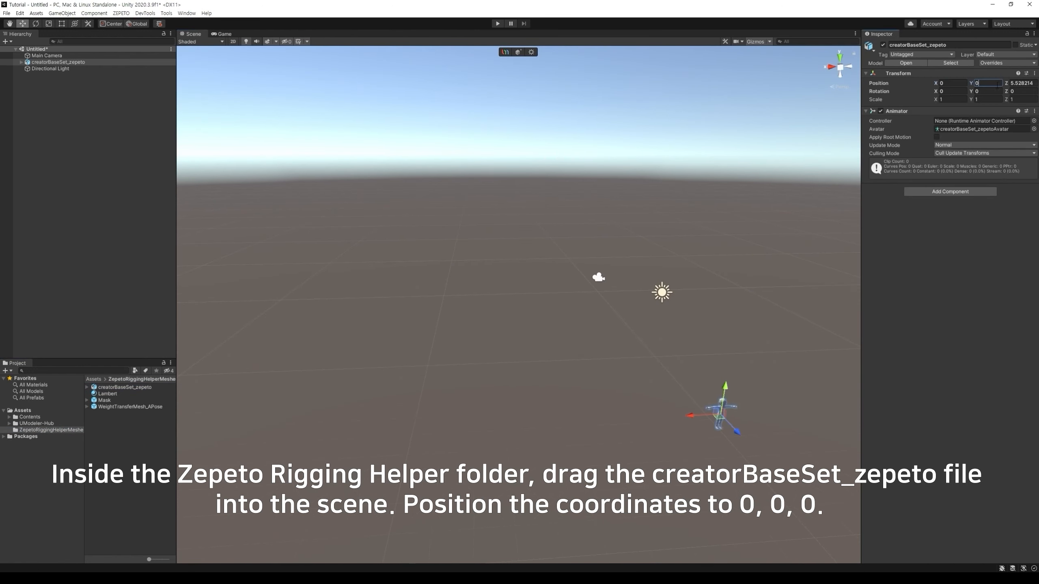
left_click(1021, 83)
type("0")
middle_click_drag(786, 353, 644, 323)
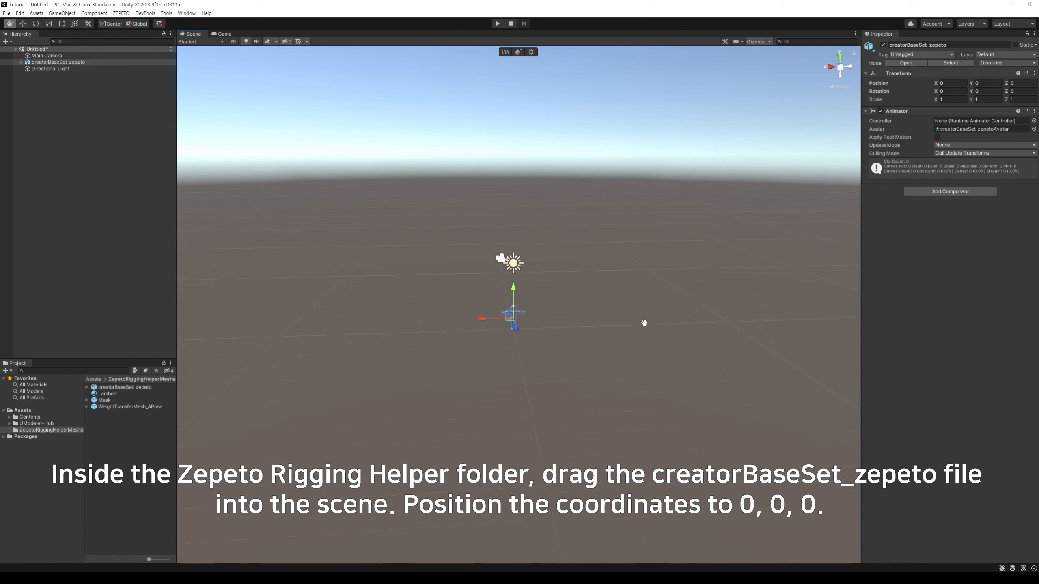
key("f")
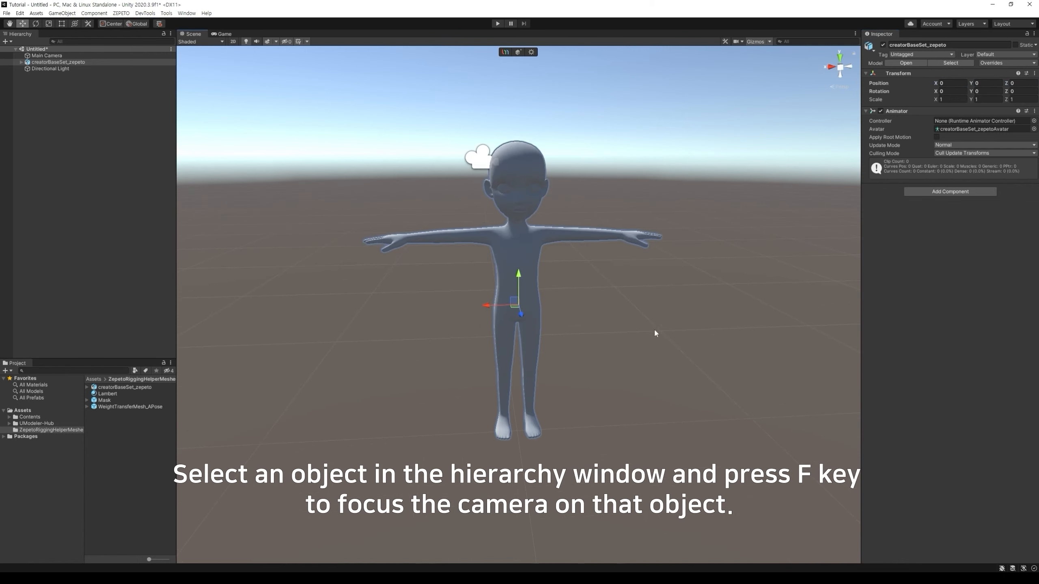
left_click_drag(637, 325, 673, 339, "alt")
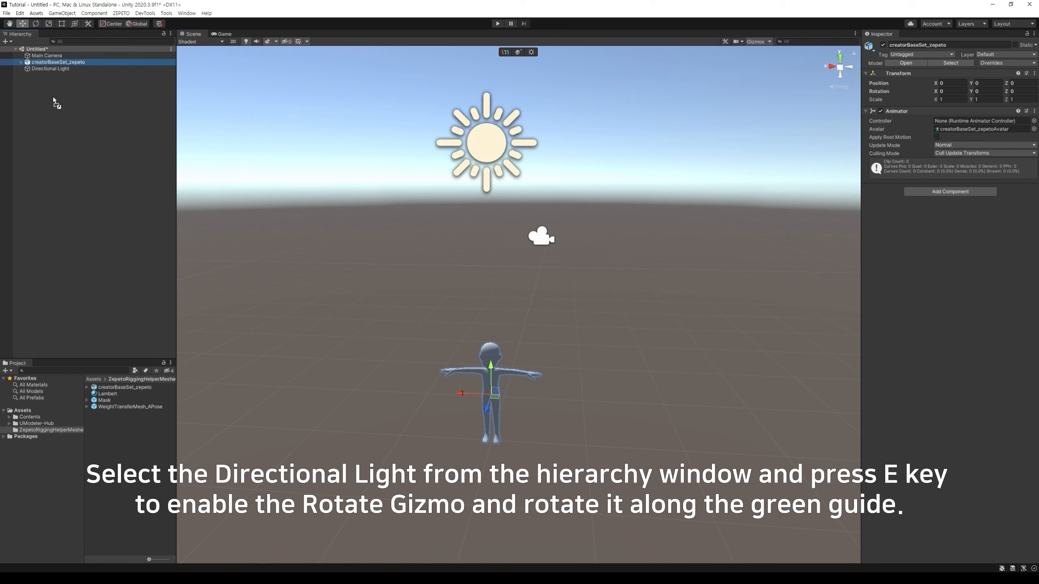
Step: Rotate the Directional Light around its vertical axis to a Y rotation of about 167° so it lights the character's front
left_click(70, 62)
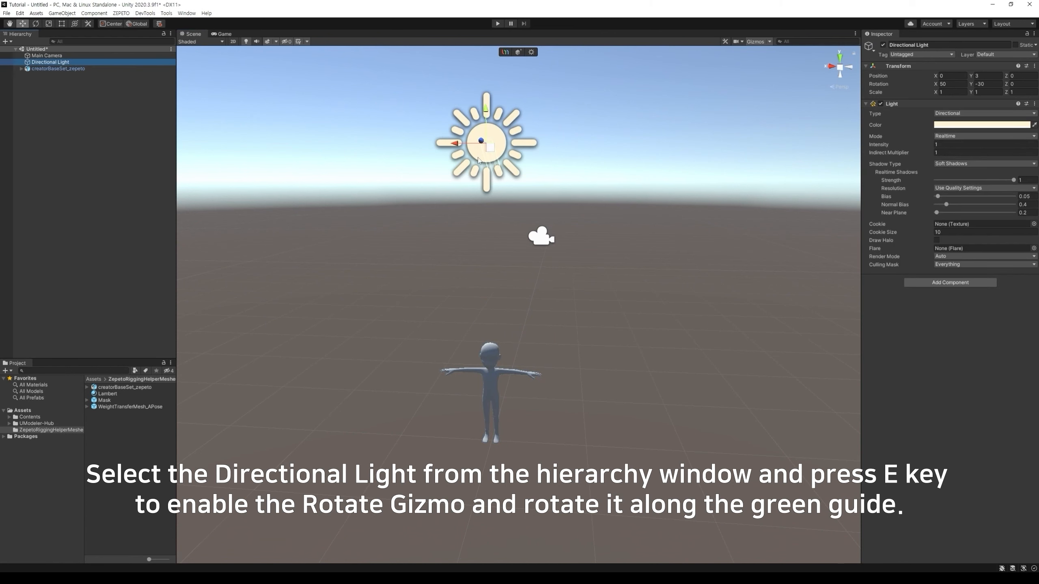
left_click_drag(554, 166, 593, 199, "alt")
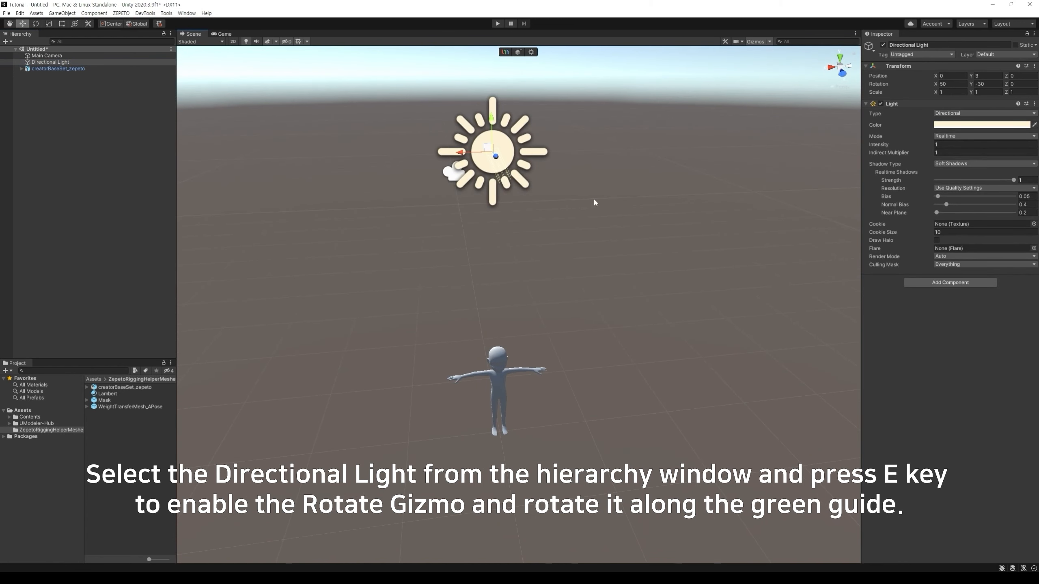
key("e")
left_click_drag(511, 157, 343, 140)
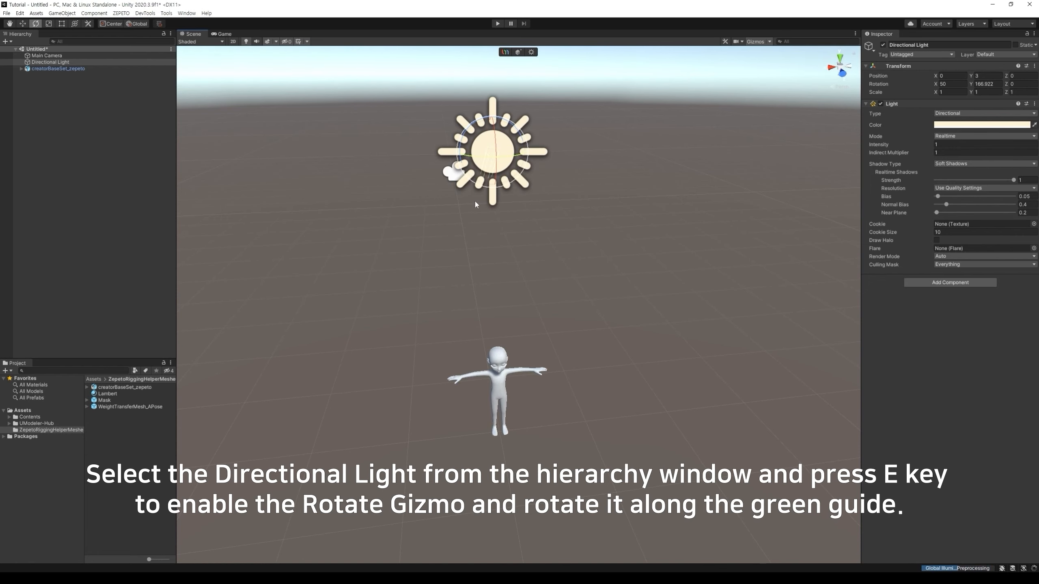
left_click_drag(590, 337, 557, 281, "alt")
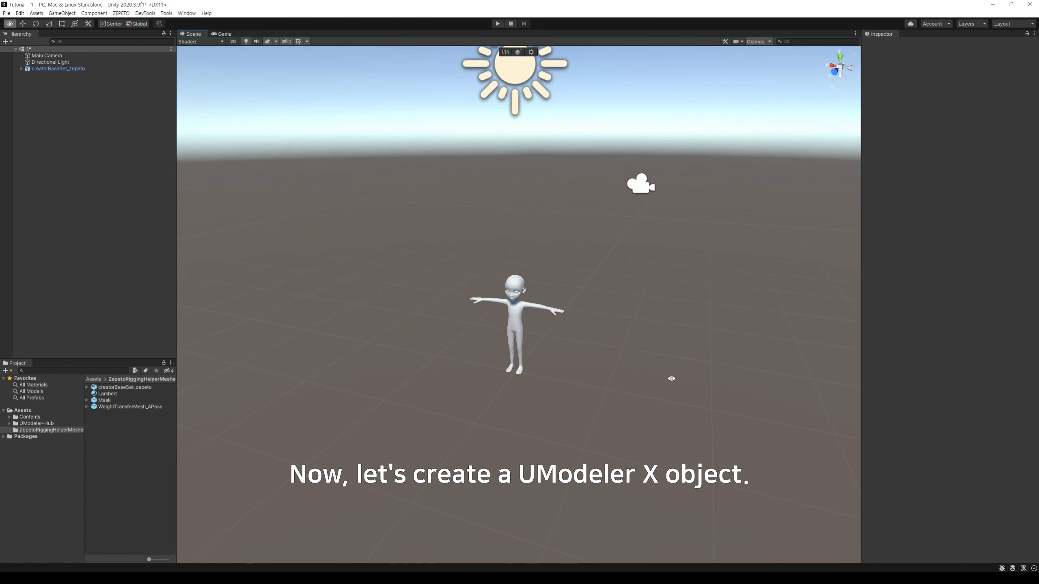
Step: Create a UModeler X object and draw a box about 0.50 wide, 0.95 deep and 0.50 high beside the character
scroll(672, 401, "up", 2)
middle_click_drag(723, 403, 716, 363)
scroll(716, 362, "up", 4)
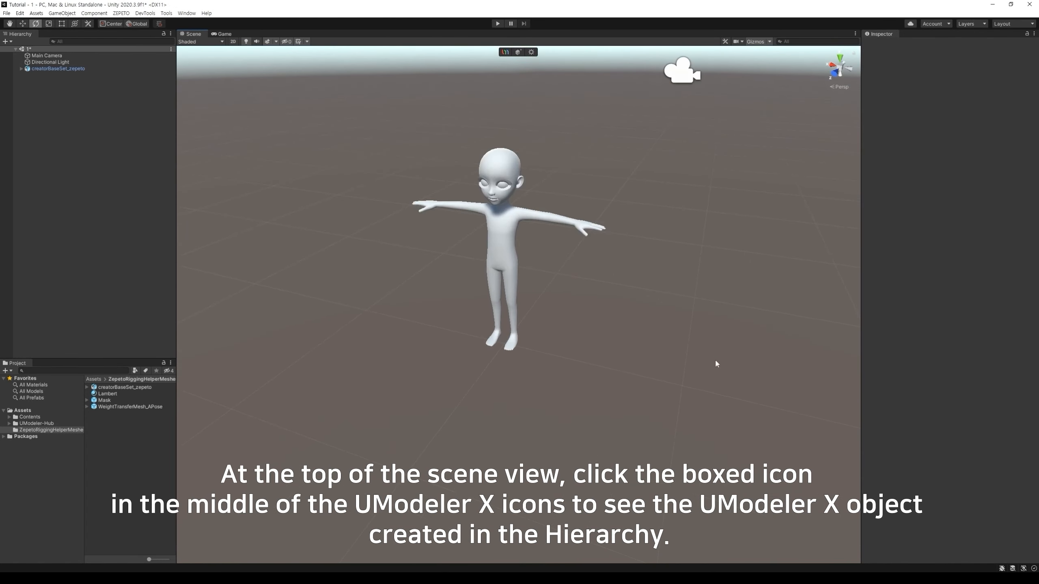
left_click_drag(684, 363, 672, 351, "alt")
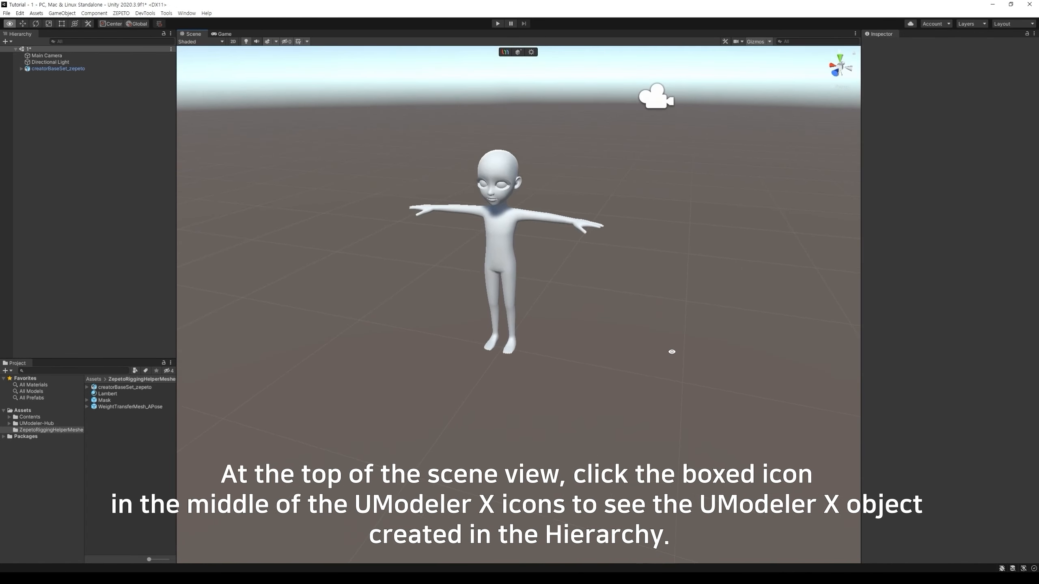
left_click(518, 52)
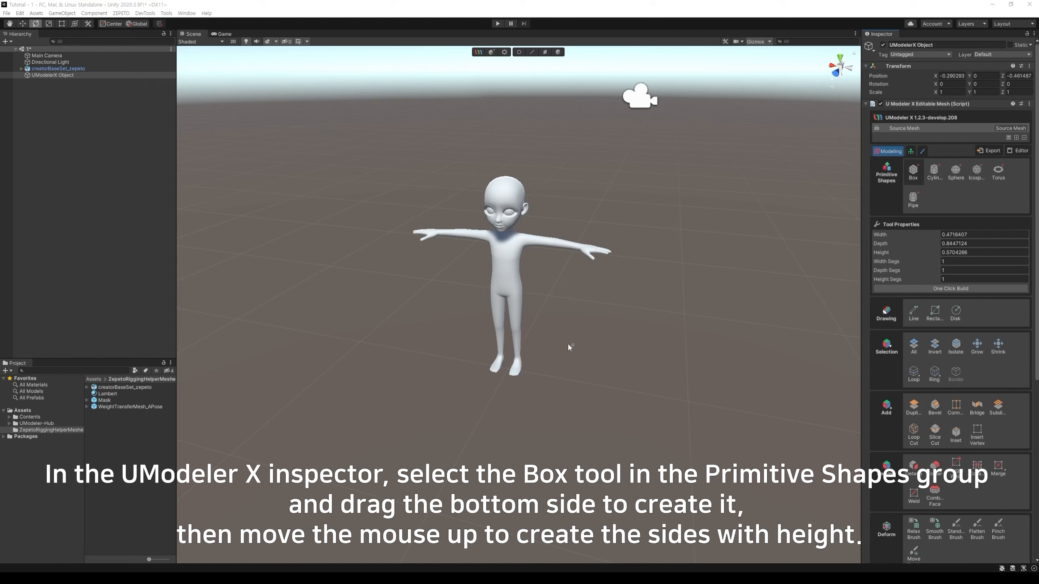
left_click_drag(571, 318, 634, 427)
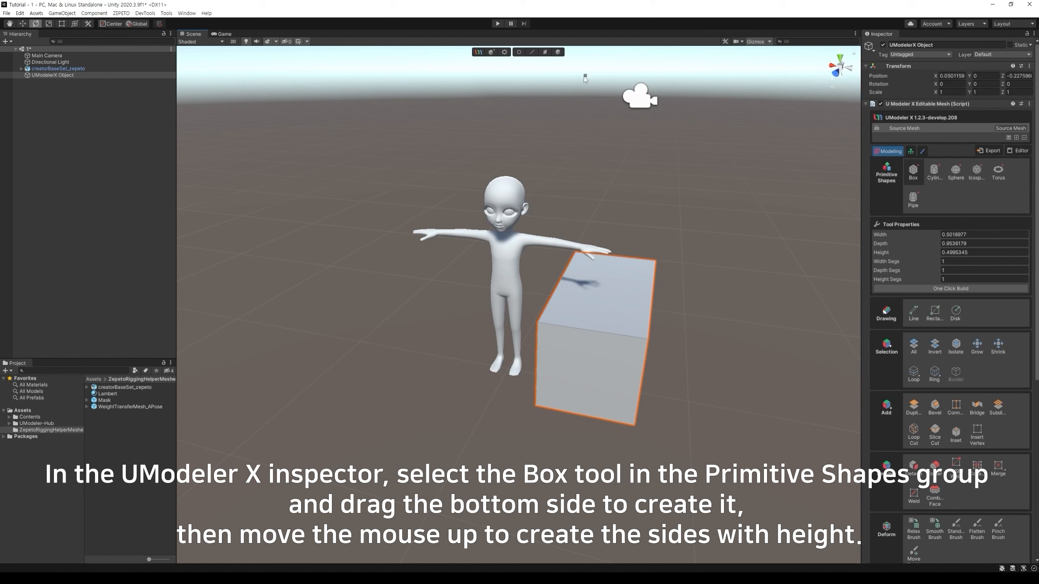
left_click(559, 52)
Step: Set the newly drawn box object's X and Z position to 0, keeping Y at 0
left_click(952, 76)
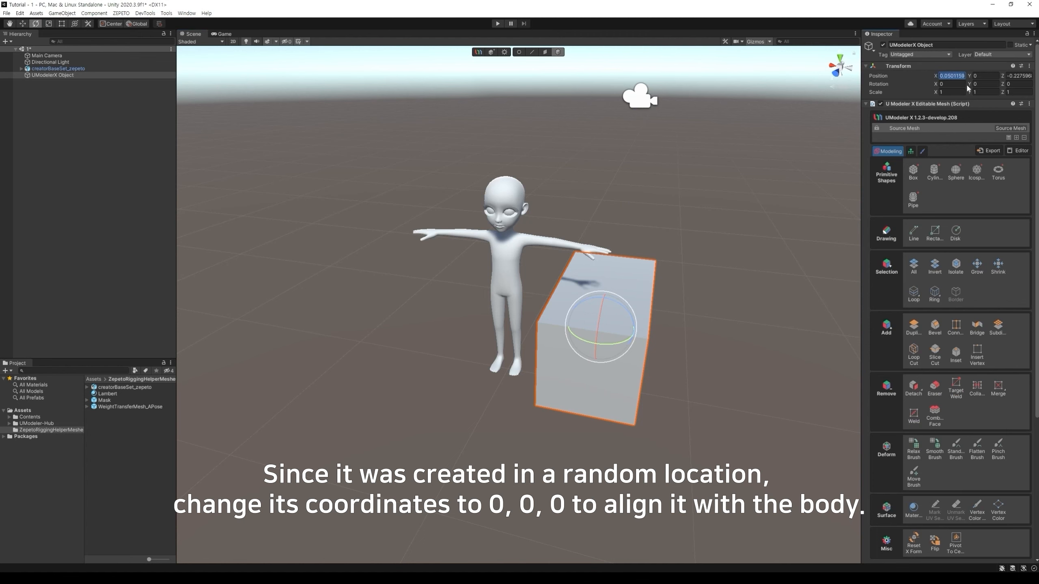
type("0")
key("Tab")
key("Tab")
type("0")
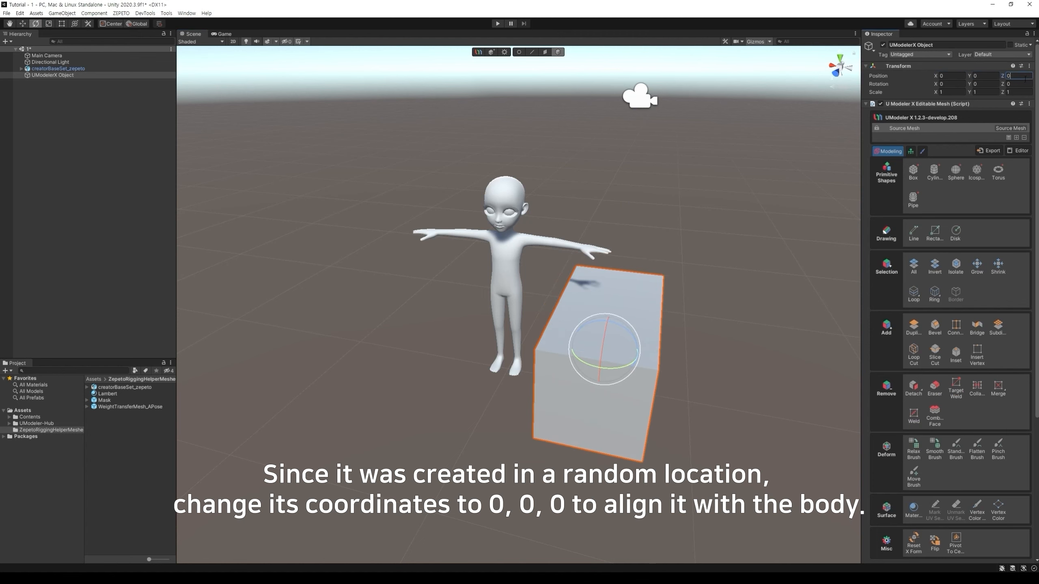
left_click_drag(765, 322, 830, 302, "alt")
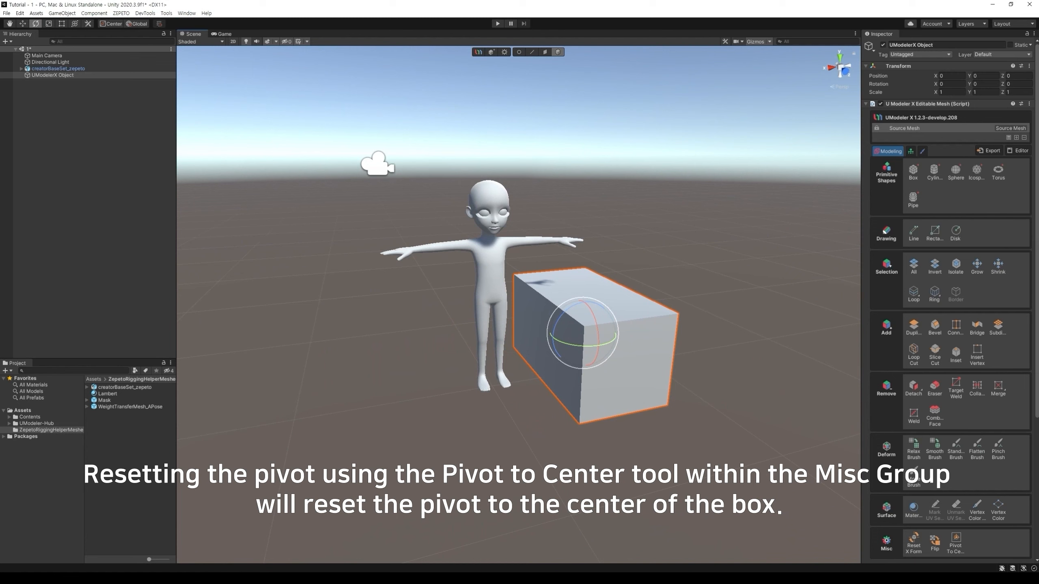
Step: Reset the box's pivot to its center with the Pivot to Center tool
key("w")
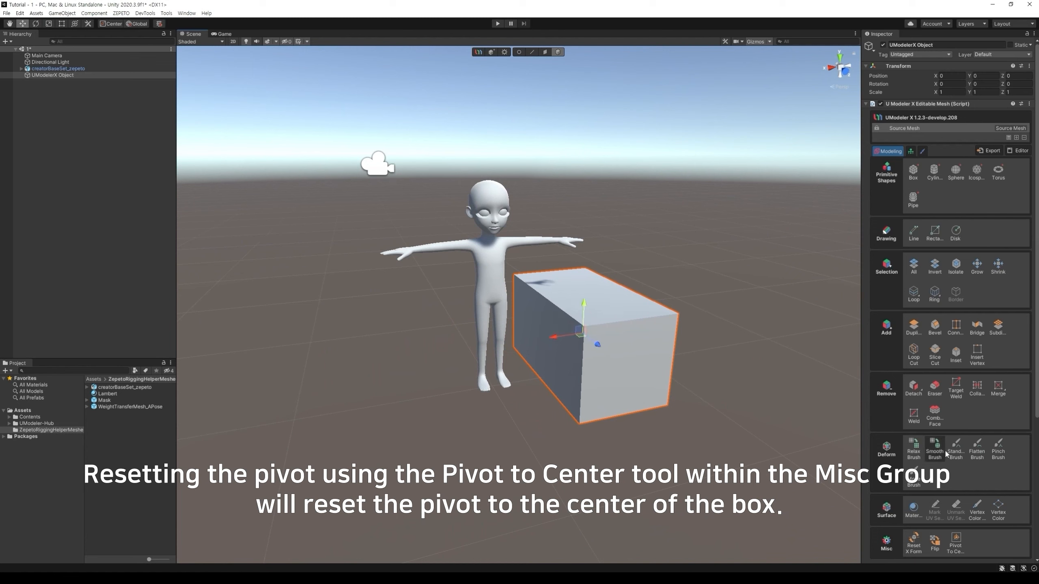
scroll(959, 479, "down", 3)
left_click(956, 475)
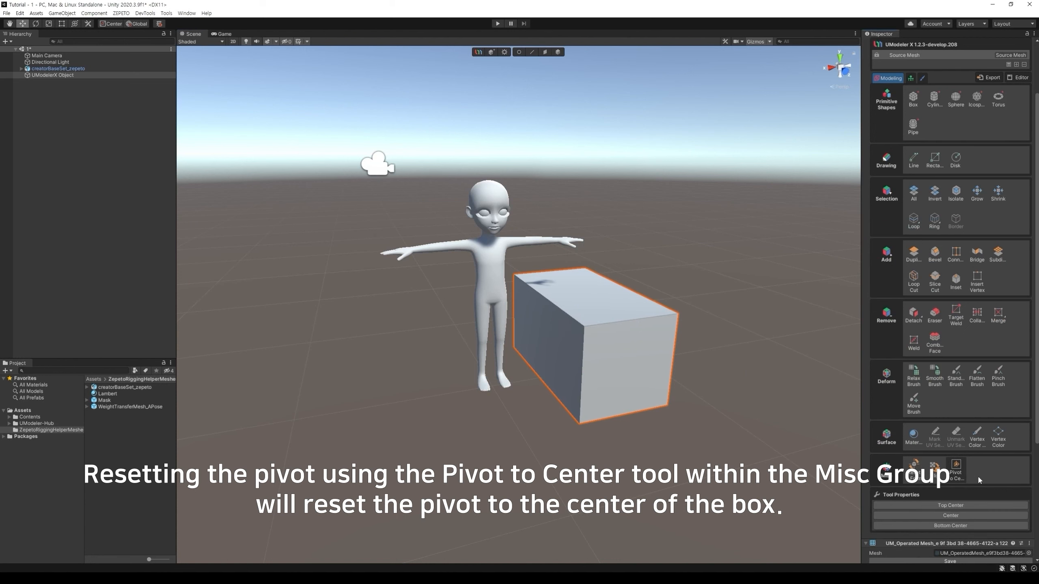
left_click(963, 520)
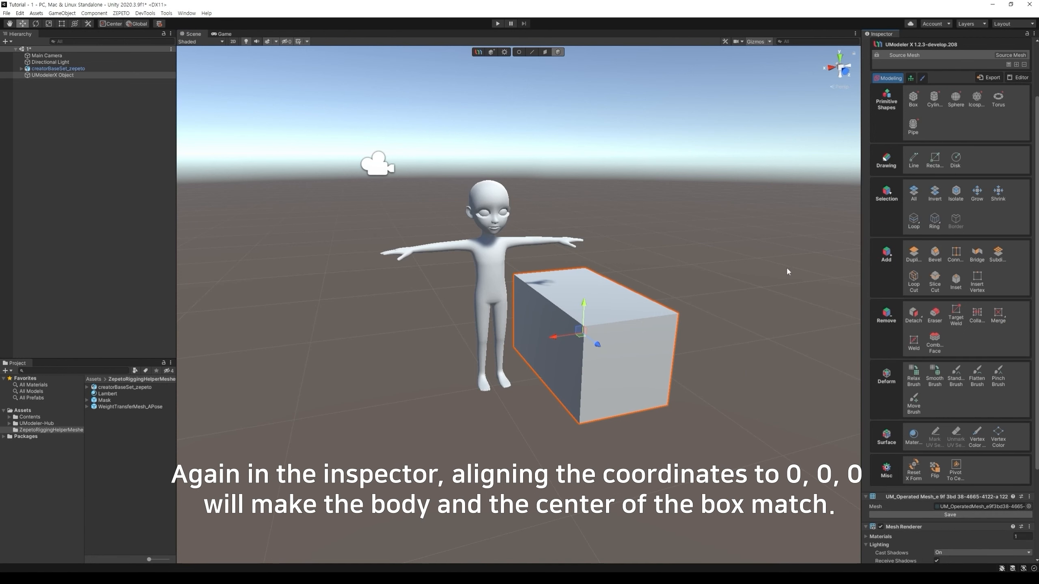
Step: Set the re-pivoted box's position to X 0, Y 0, Z 0 to align its center with the character
scroll(949, 123, "up", 3)
left_click(952, 76)
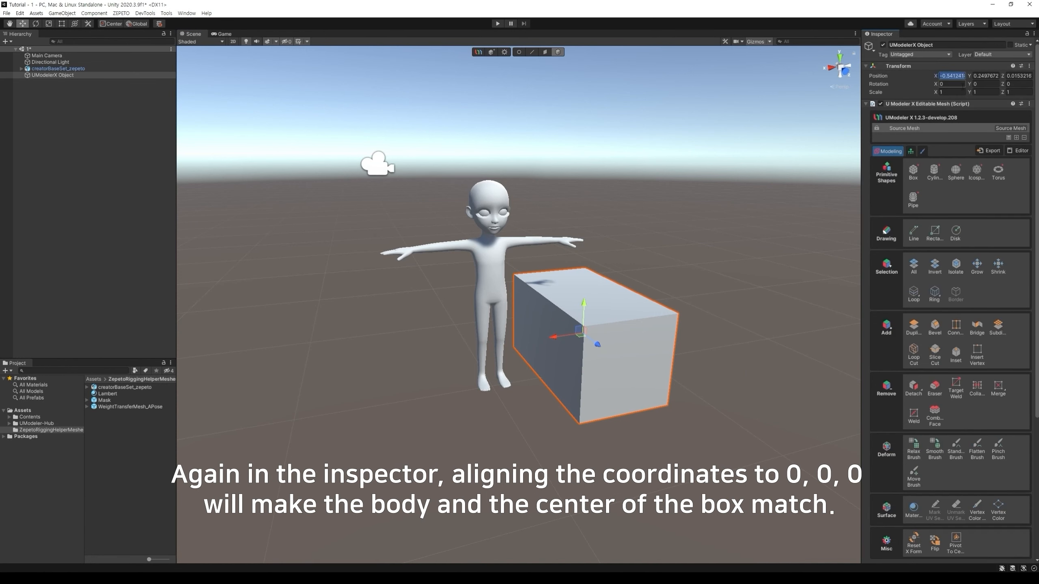
type("0")
key("Tab")
type("0")
key("Tab")
type("0")
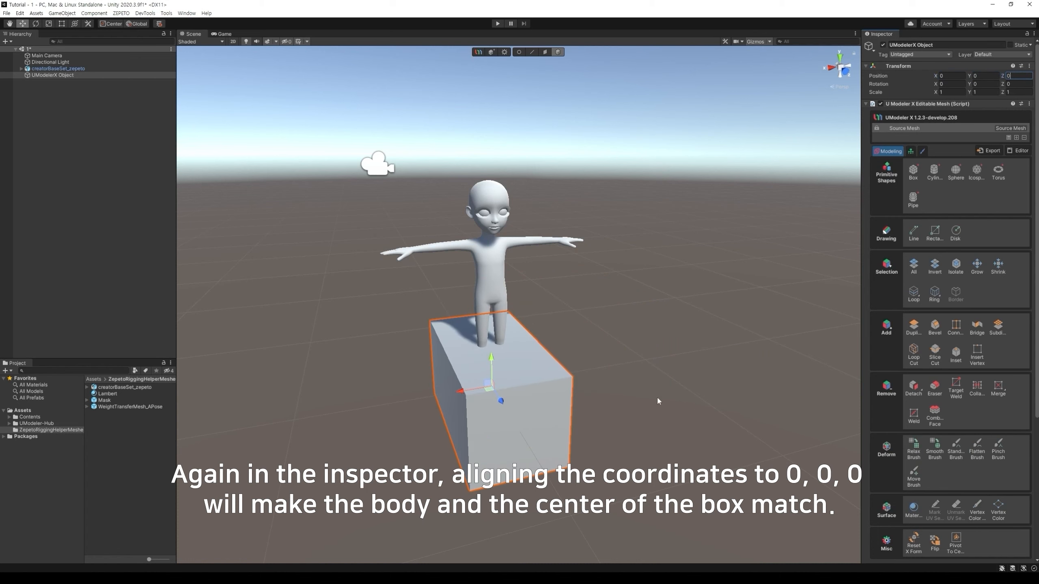
left_click_drag(658, 401, 520, 393, "alt")
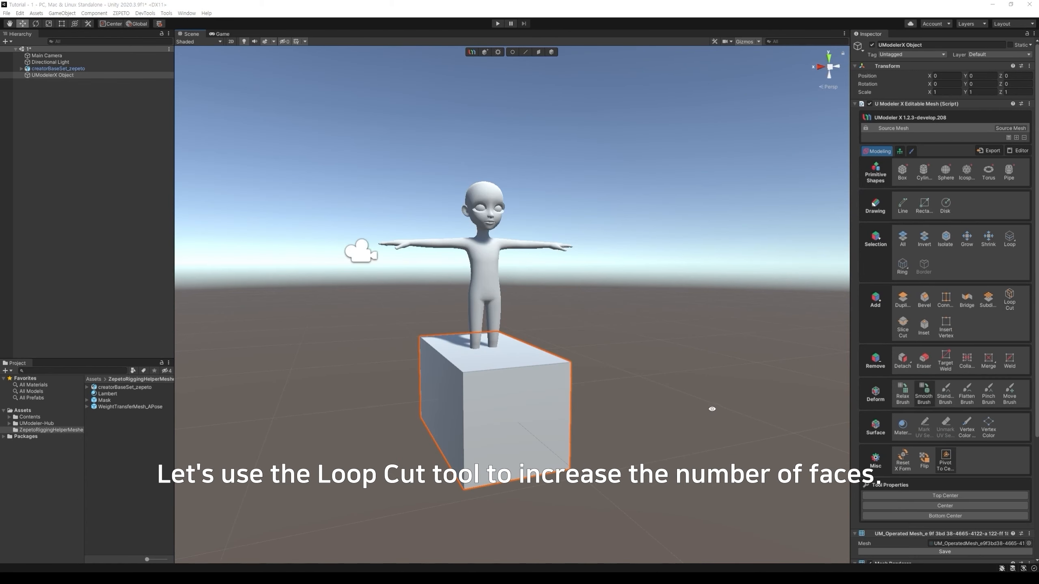
Step: Divide the box with single-split loop cuts through its middle across the width, depth and height
mouse_move(712, 409)
left_mouse_down("alt")
mouse_move(603, 399)
mouse_move(721, 402)
left_mouse_up("alt")
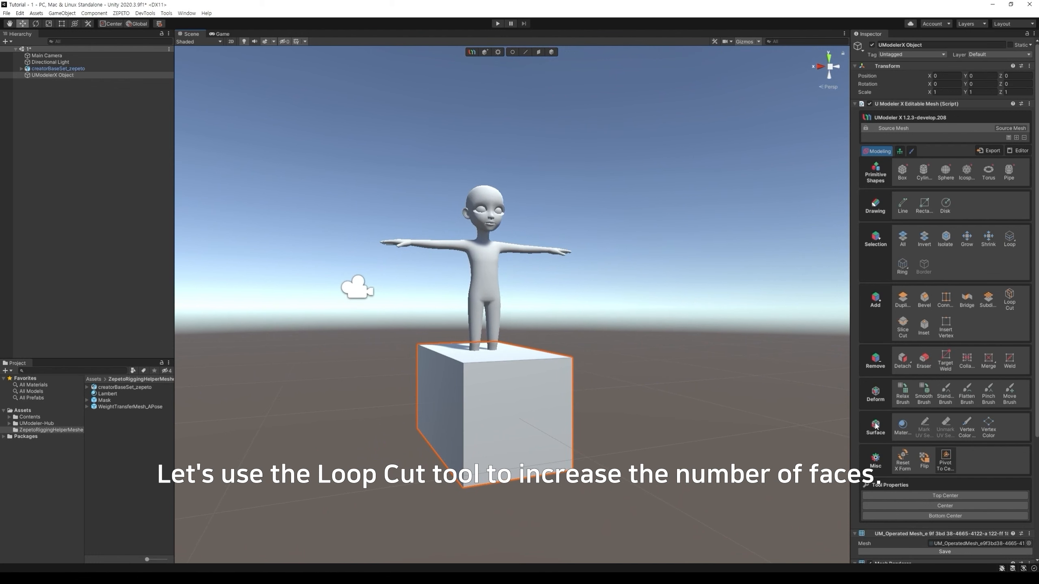
left_click(1010, 298)
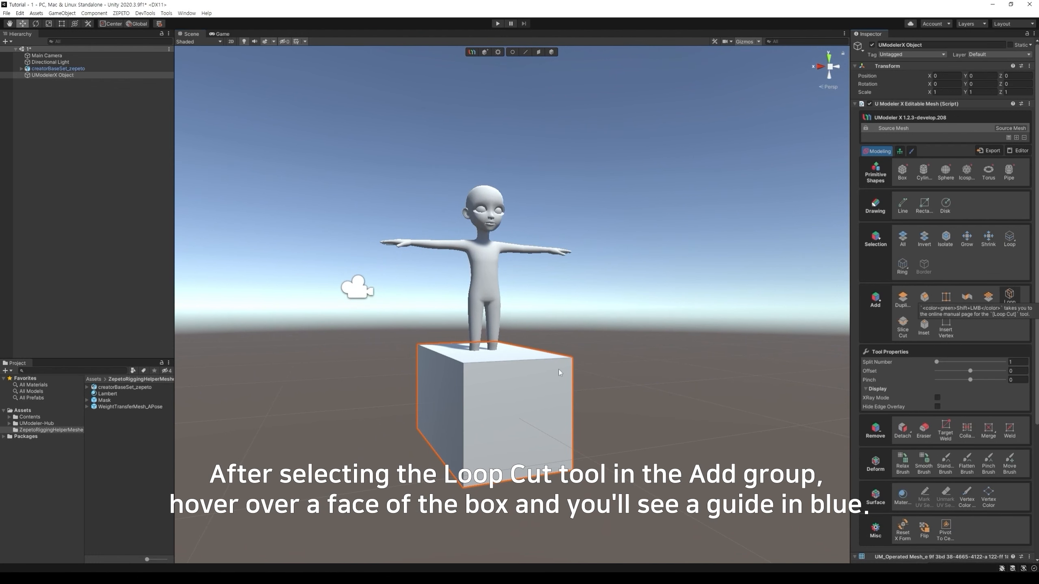
left_click(518, 366)
key("Escape")
left_click_drag(518, 366, 524, 464, "alt")
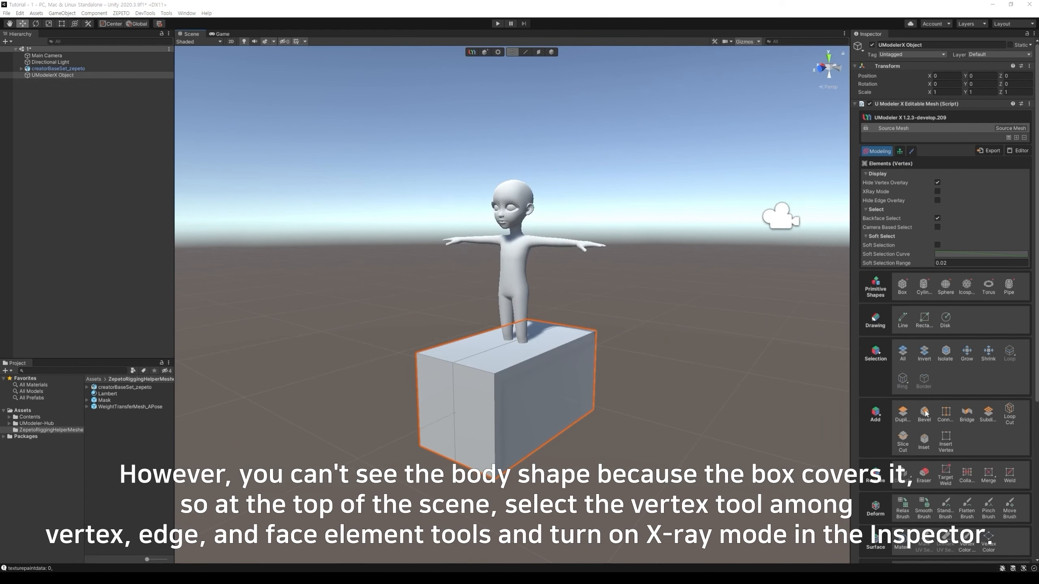
Step: Switch the box to vertex editing and turn on XRay Mode to see the body through it
left_click_drag(679, 415, 681, 404, "alt")
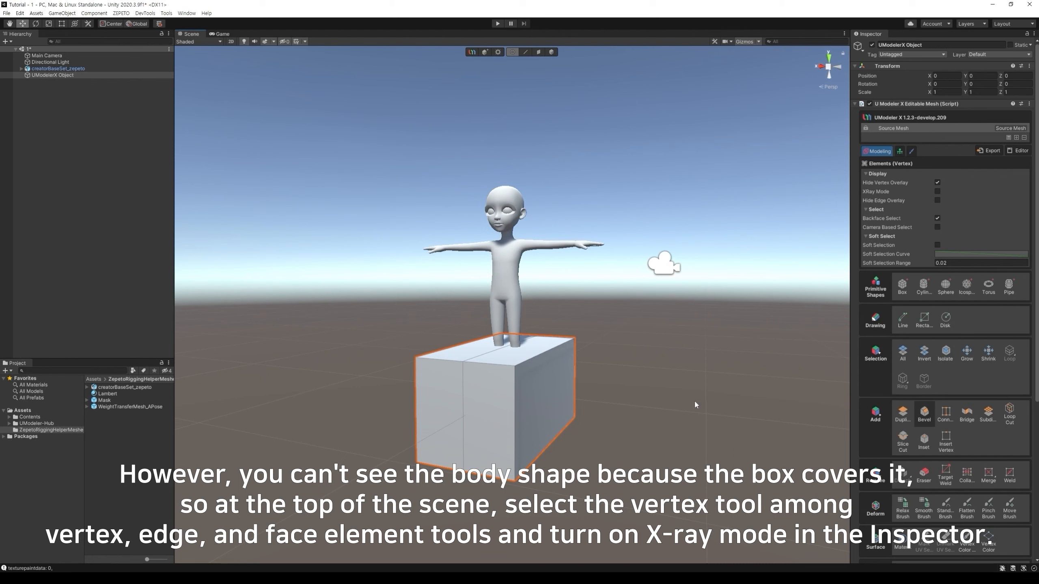
left_click(525, 52)
left_click(538, 52)
left_click(512, 52)
left_click(937, 192)
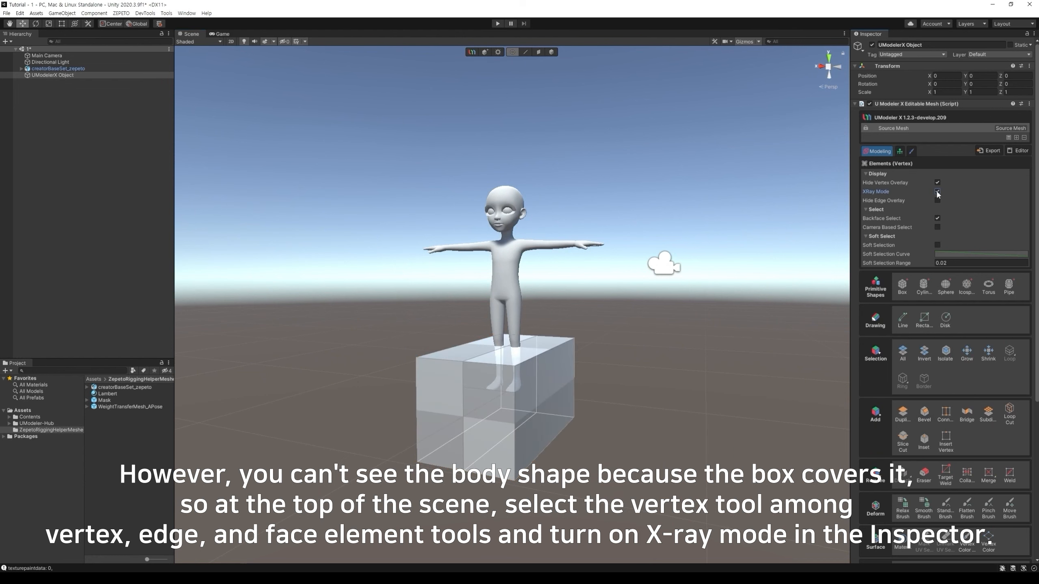
Step: Raise the box's top vertices to neck height and its bottom vertices to the character's hips so it spans the torso
left_click_drag(819, 356, 687, 362, "alt")
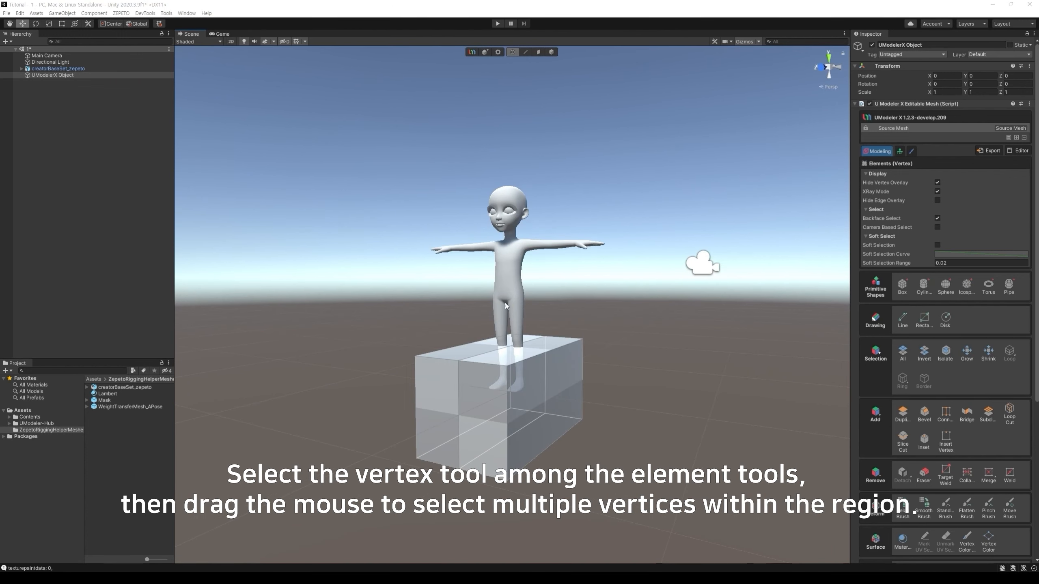
left_click_drag(328, 265, 656, 390)
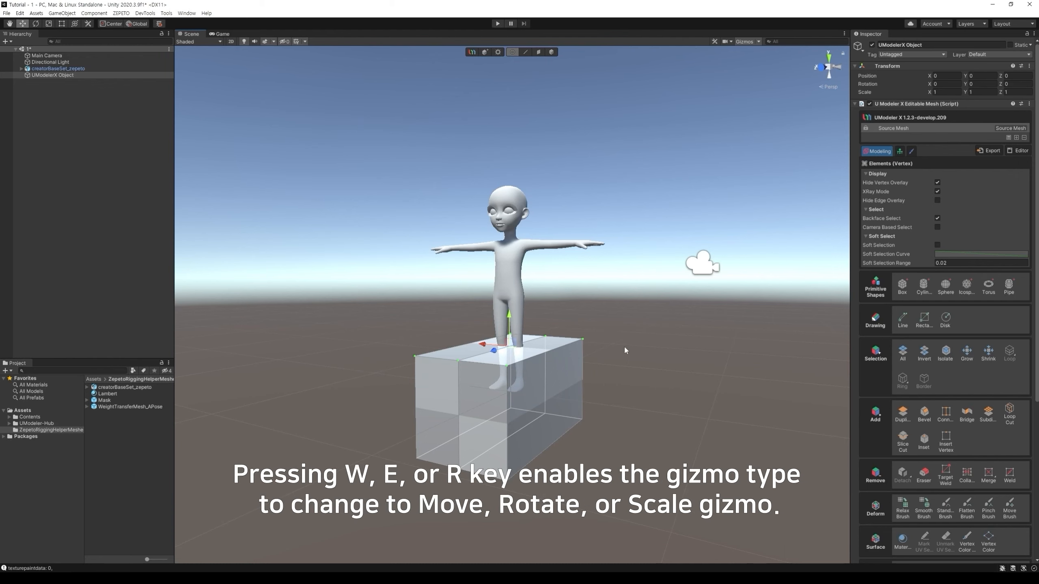
key("e")
key("r")
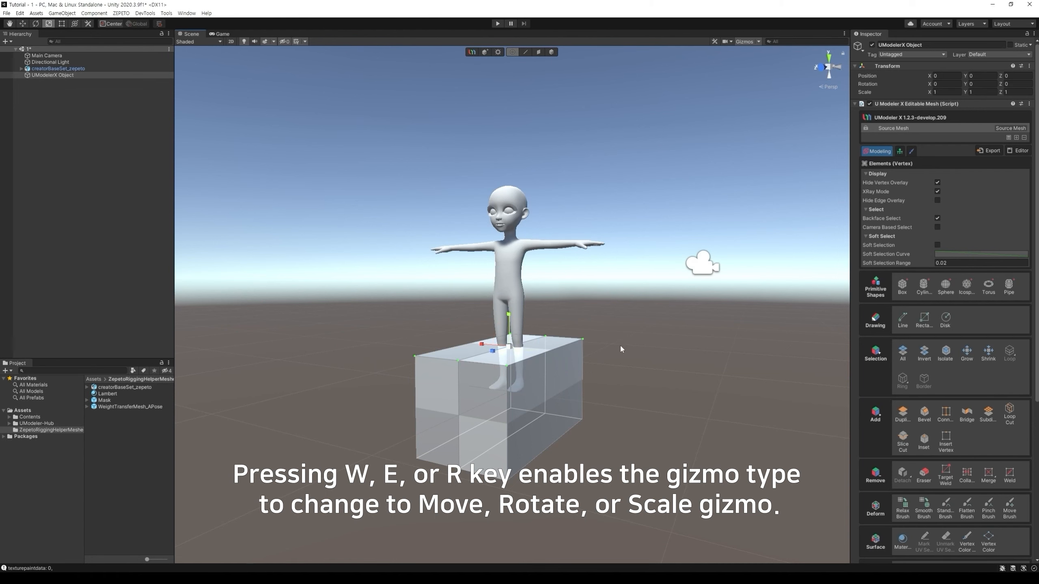
key("w")
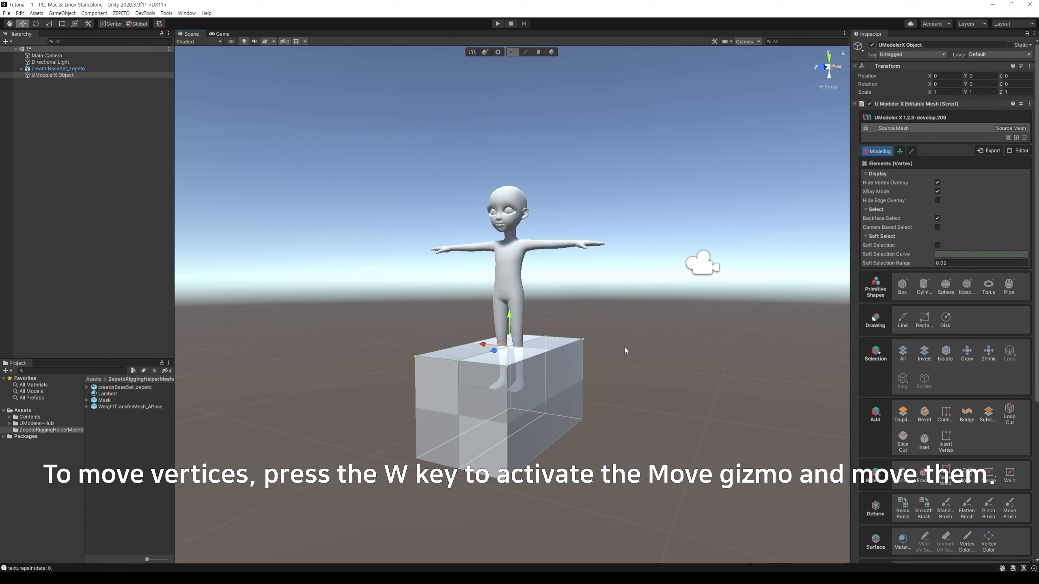
left_click_drag(510, 323, 508, 201)
left_click_drag(632, 498, 364, 384)
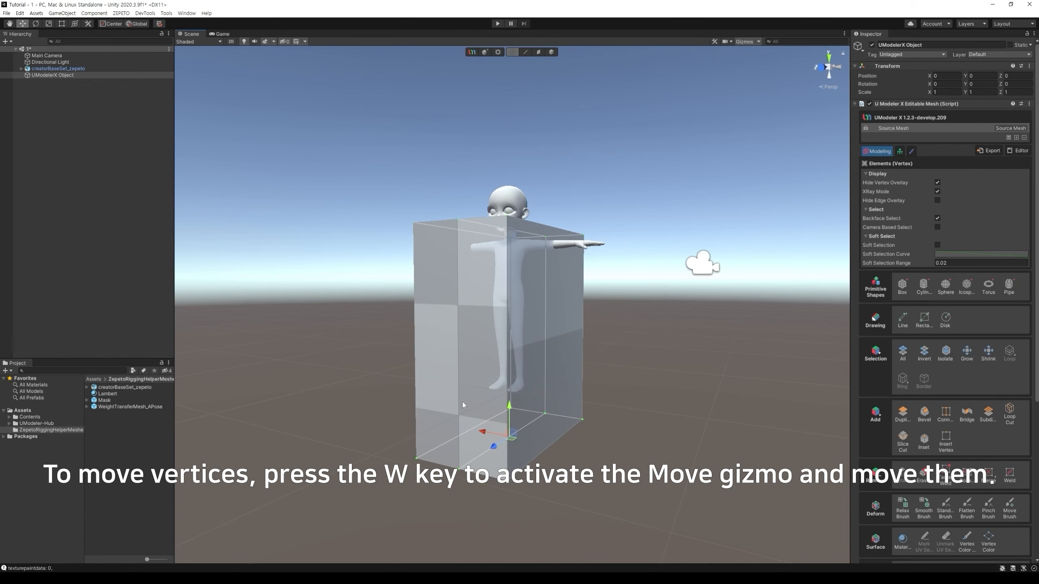
left_click_drag(514, 415, 513, 272)
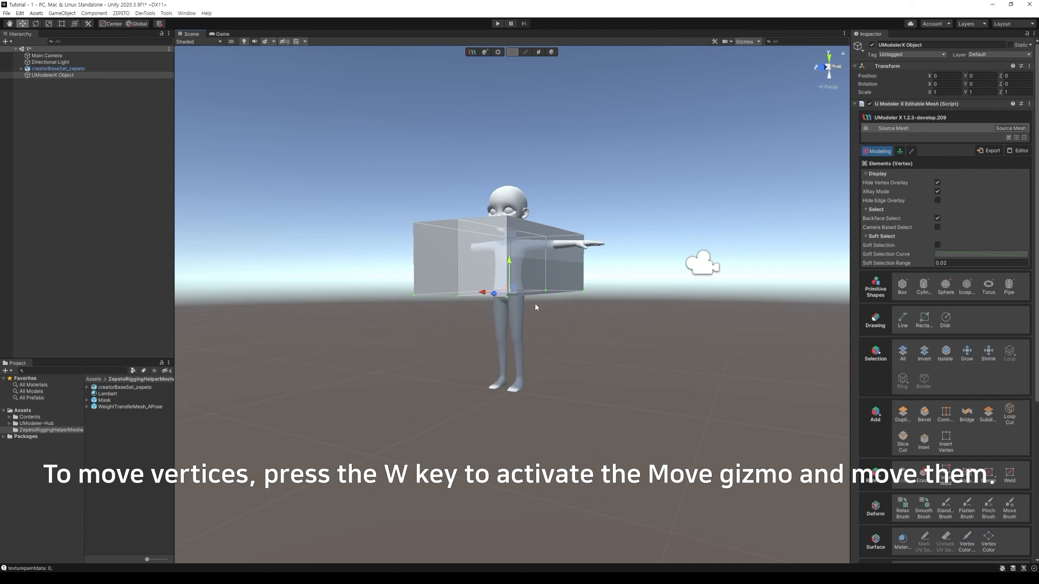
Step: Reduce the box's depth by moving its rear vertices forward to the back and its front vertices toward the chest
left_click_drag(536, 306, 638, 427, "alt")
left_click_drag(734, 431, 608, 152)
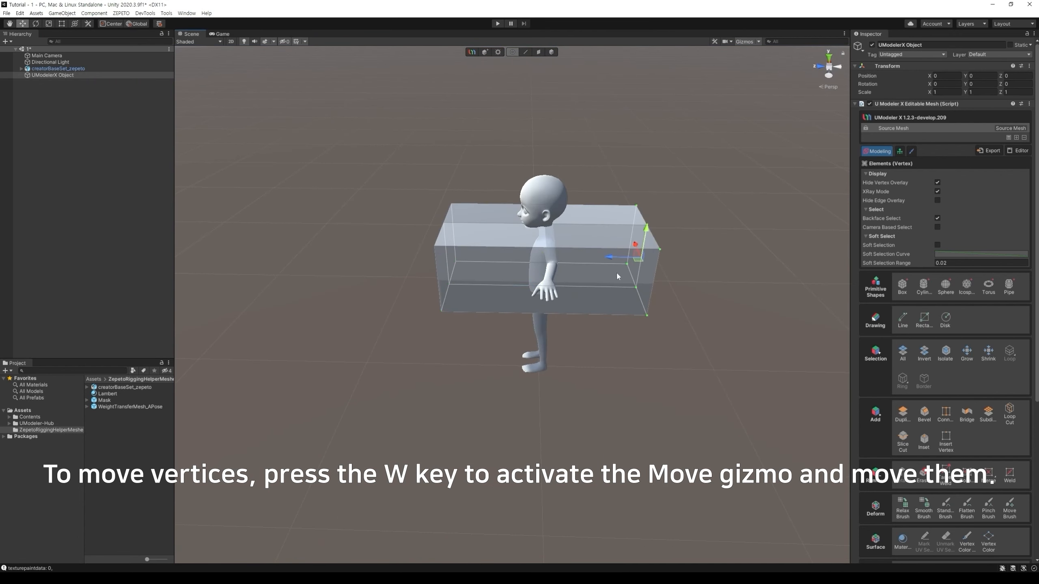
left_click_drag(612, 257, 529, 256)
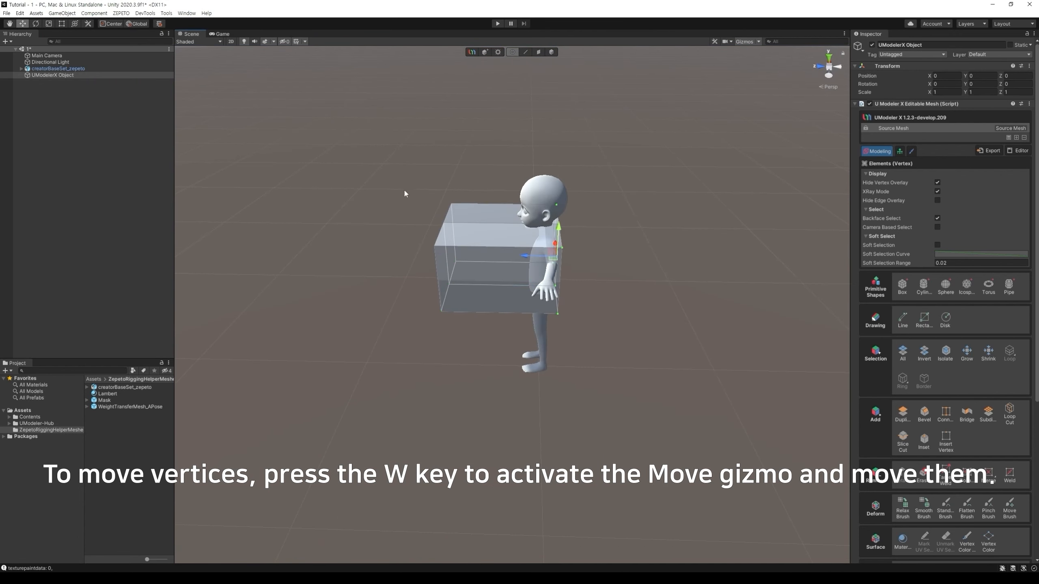
left_click_drag(400, 174, 465, 321)
left_click_drag(482, 394, 523, 353, "alt")
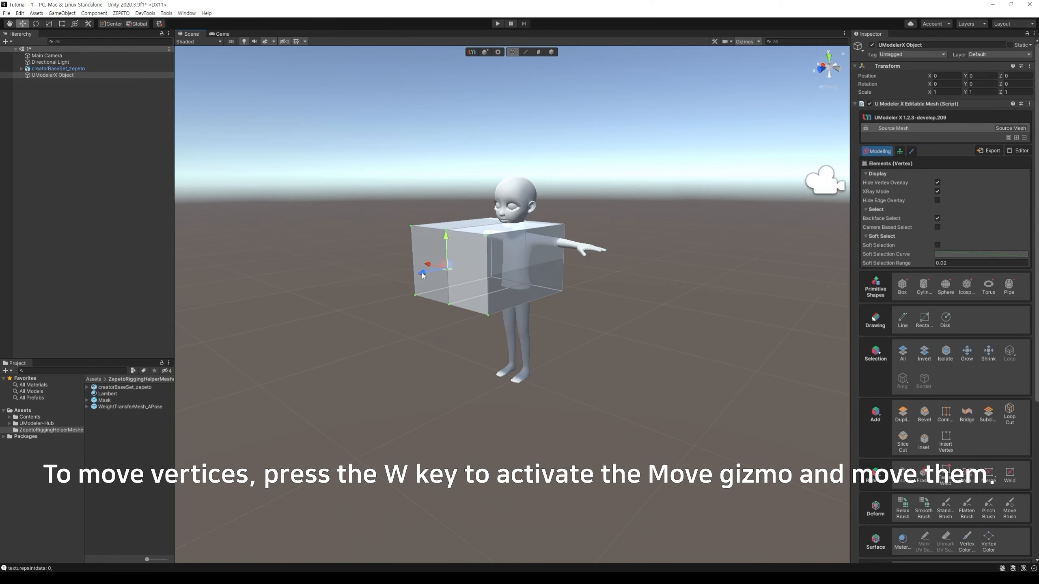
left_click_drag(423, 276, 528, 303)
Step: Lower the box's top vertices slightly toward the character's shoulder line
left_click_drag(406, 180, 607, 263)
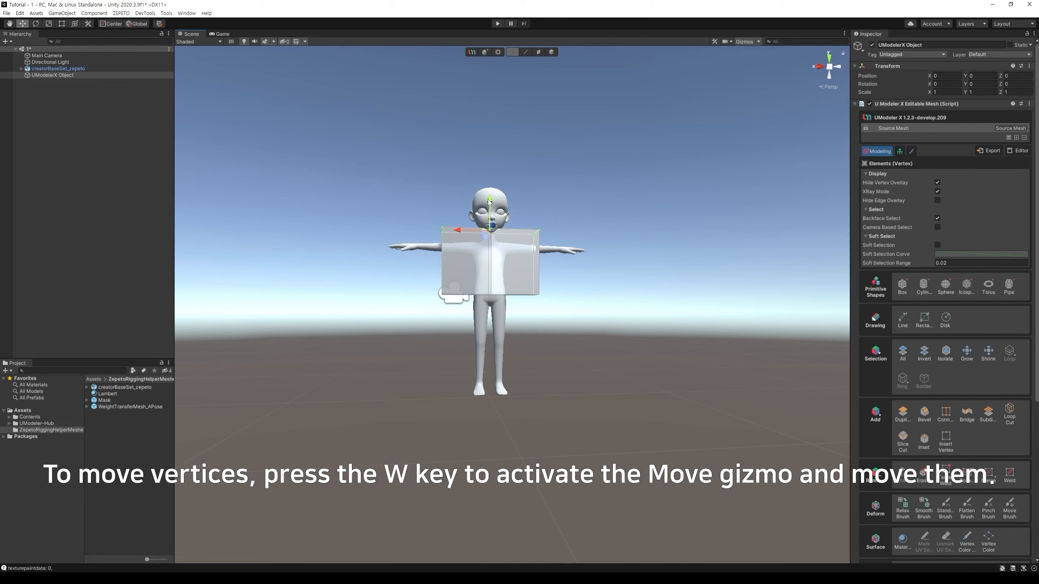
left_click_drag(489, 201, 489, 211)
left_click_drag(650, 236, 584, 272, "alt")
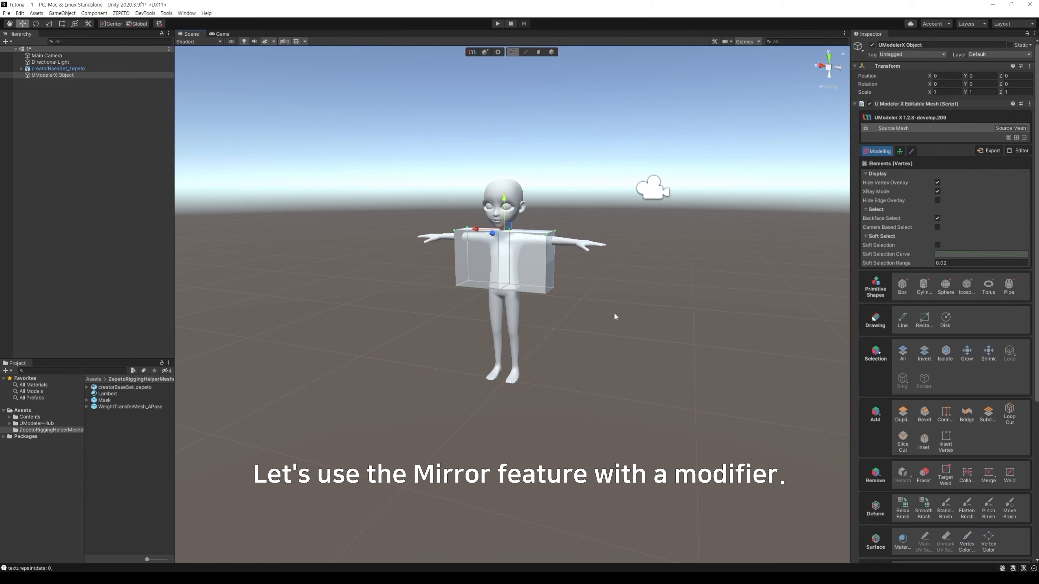
key("r")
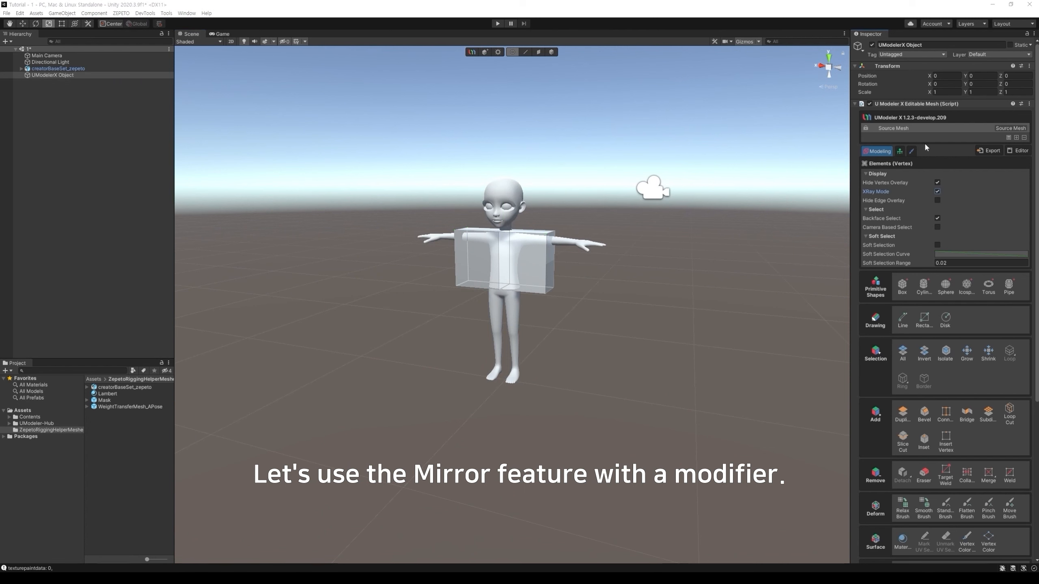
Step: Add a Mirror modifier on the X axis to the box and turn on Flip to reverse the duplication direction
left_click(1016, 138)
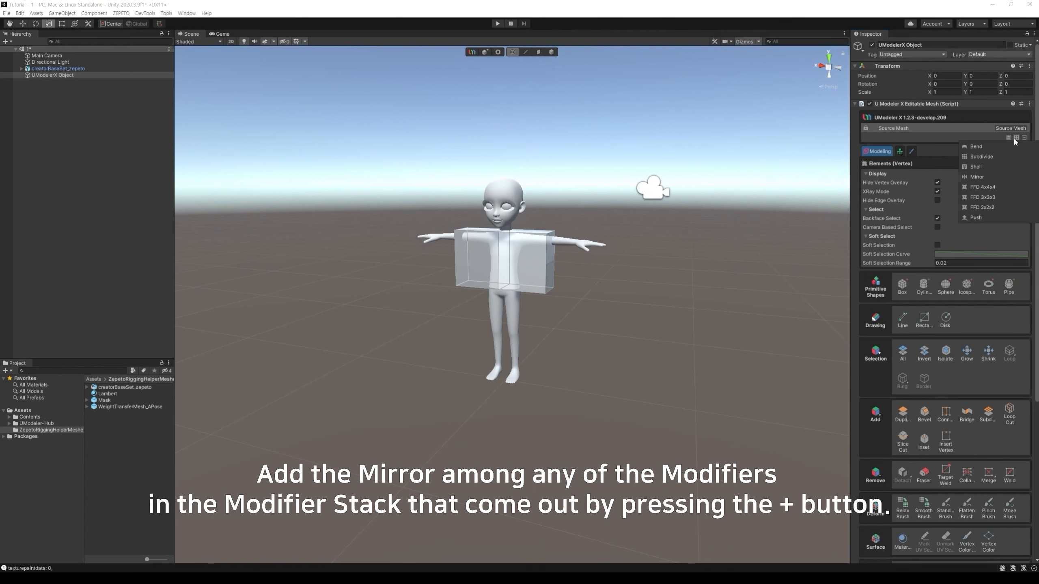
left_click(982, 177)
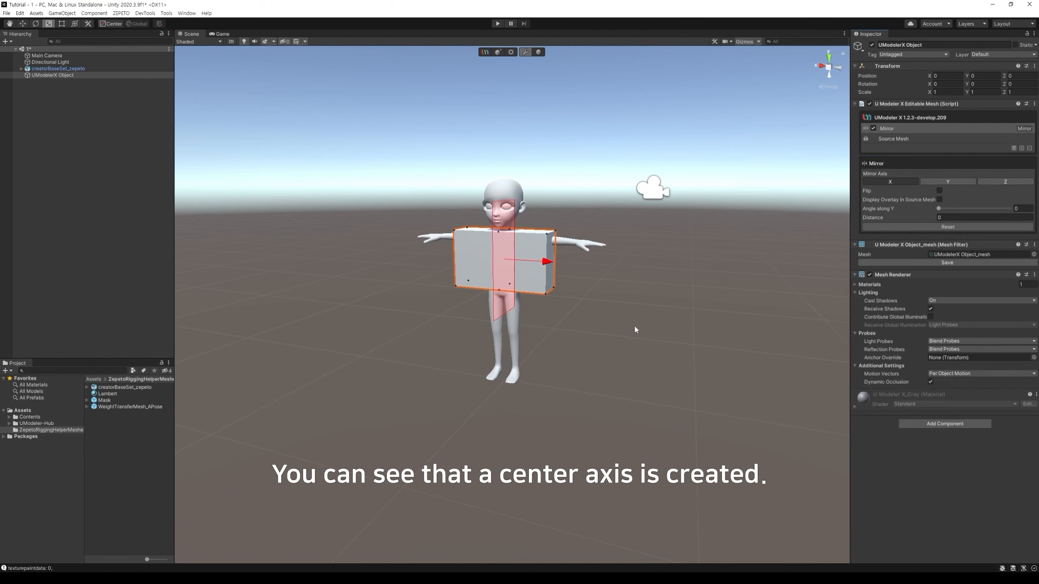
left_click(939, 191)
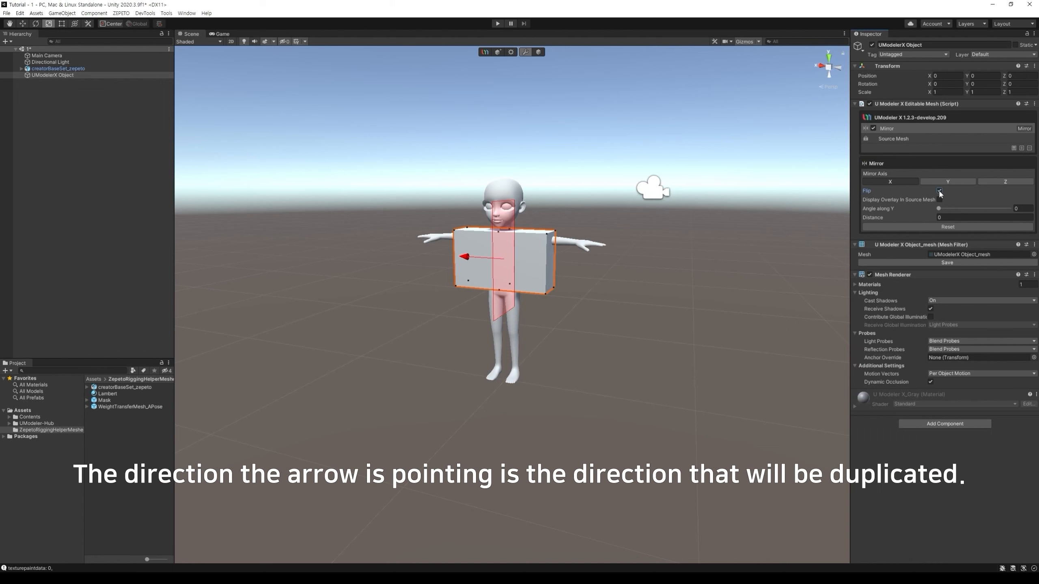
left_click(939, 191)
left_click(939, 191)
Step: Return to the Source Mesh and move the outer vertices on the character's left side inward to the torso's edge
left_click(886, 139)
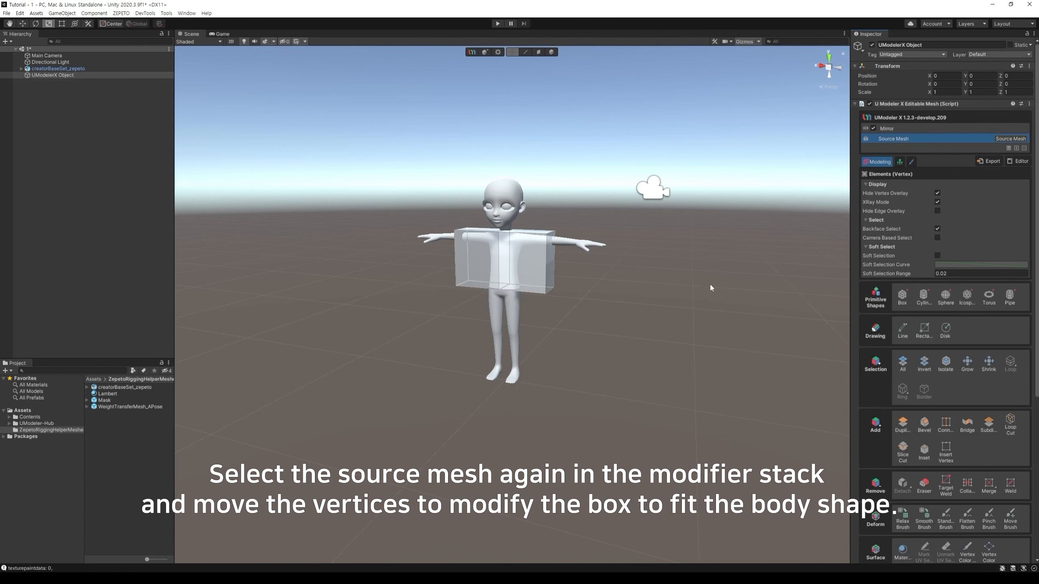
left_click_drag(591, 348, 532, 206, "alt")
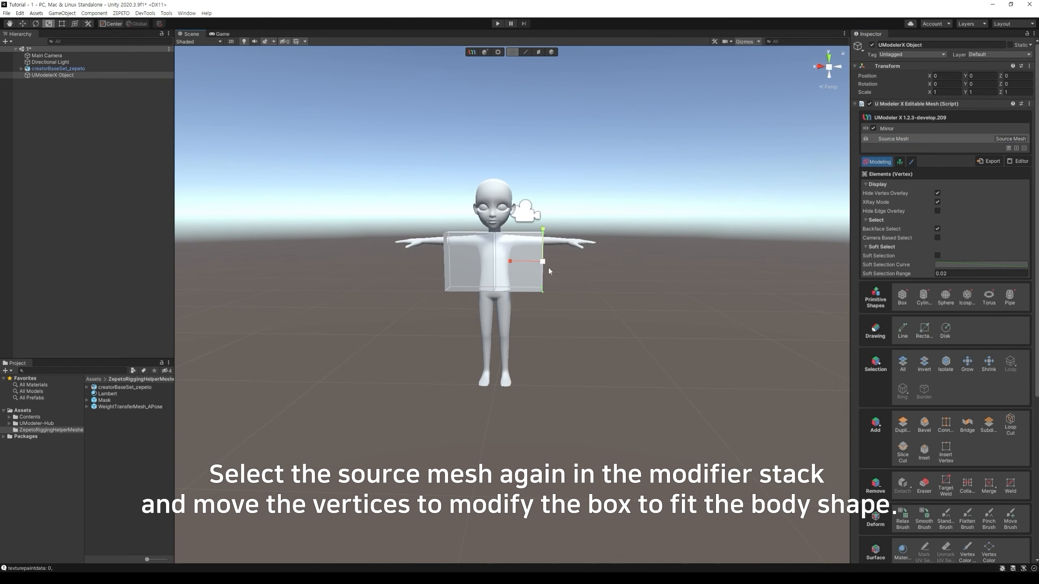
key("w")
left_click_drag(516, 263, 533, 280)
scroll(591, 280, "up", 3)
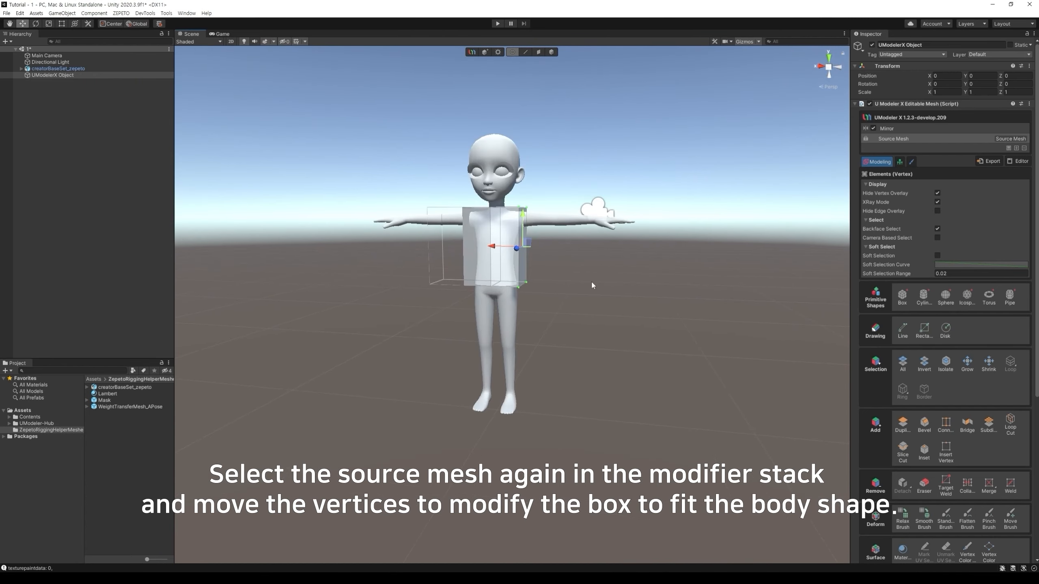
Step: Split the torso box with single loop cuts across its height and between its centre line and outer side
left_click_drag(620, 274, 704, 380, "alt")
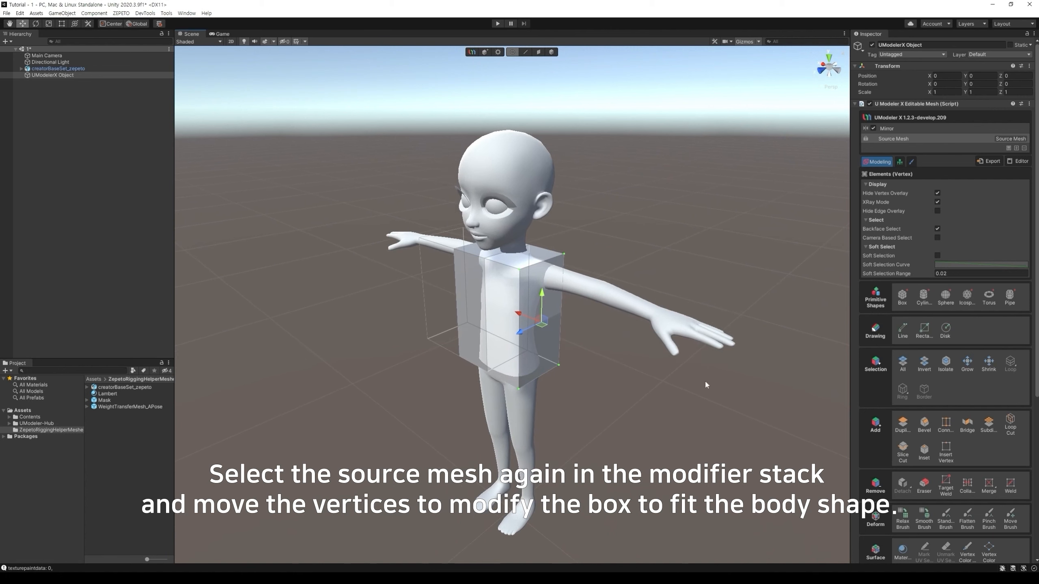
left_click(1010, 425)
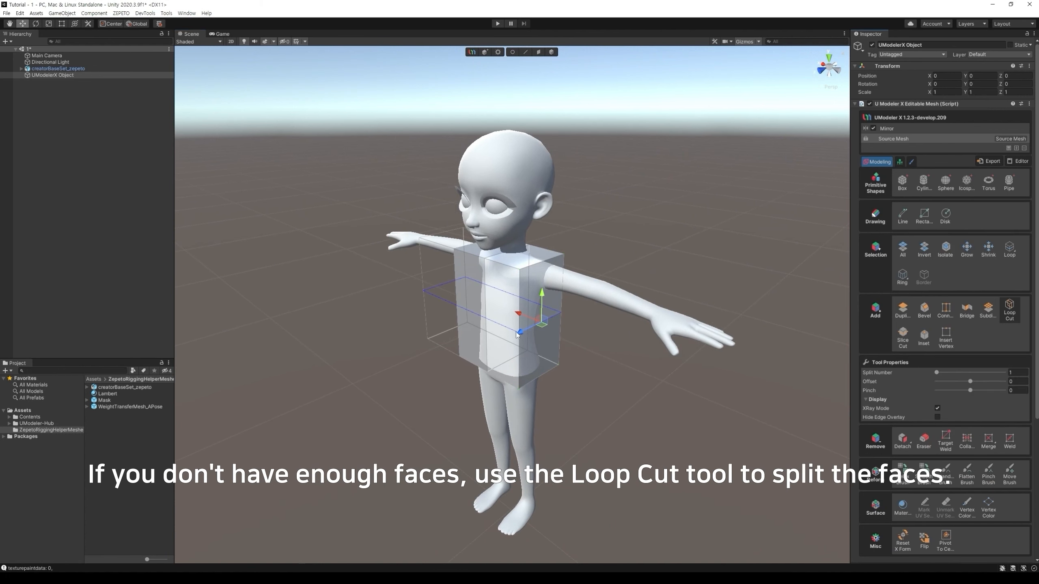
left_click_drag(507, 331, 656, 386, "alt")
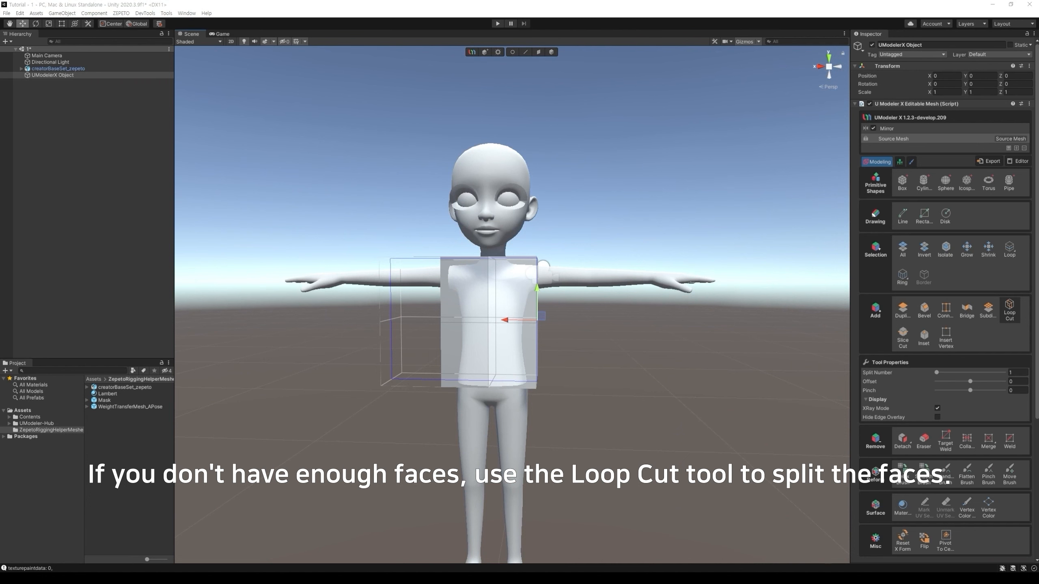
left_click_drag(544, 351, 504, 274, "alt")
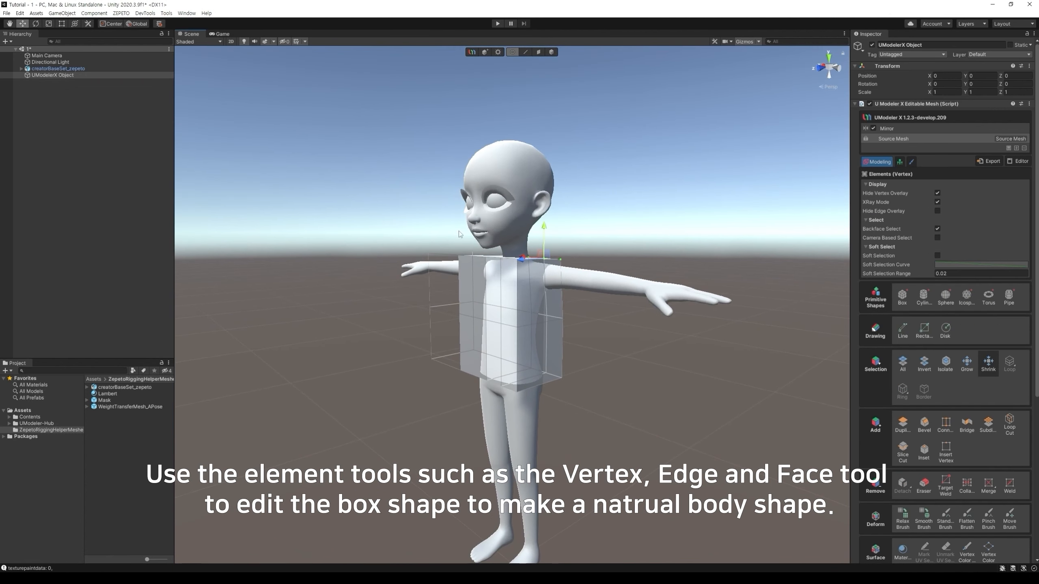
Step: Lower the front top vertices of the torso box and push them back so the upper chest slopes toward the neck
left_click_drag(458, 230, 526, 282)
left_click_drag(493, 228, 493, 243)
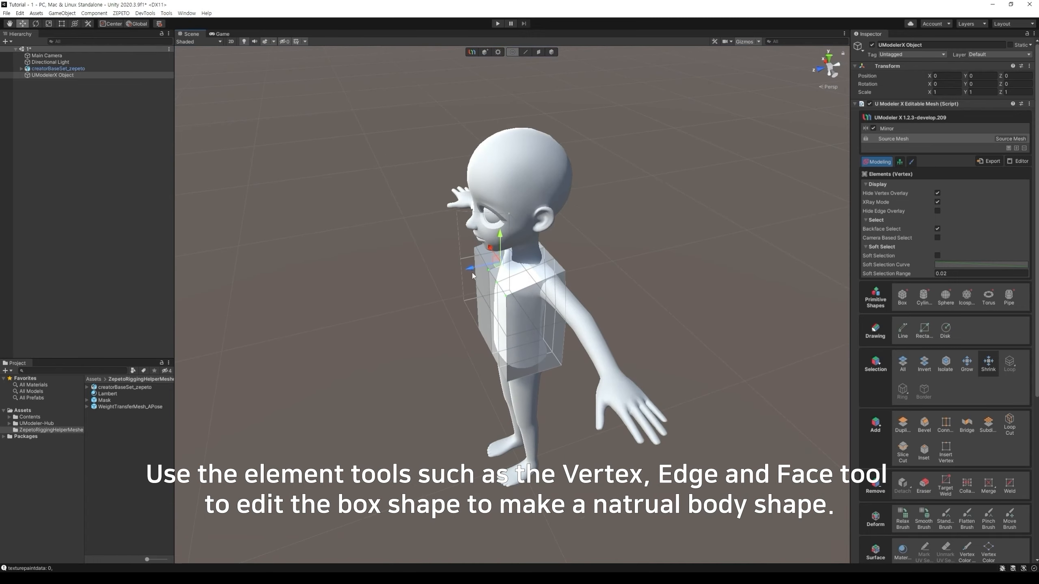
left_click_drag(470, 271, 487, 269)
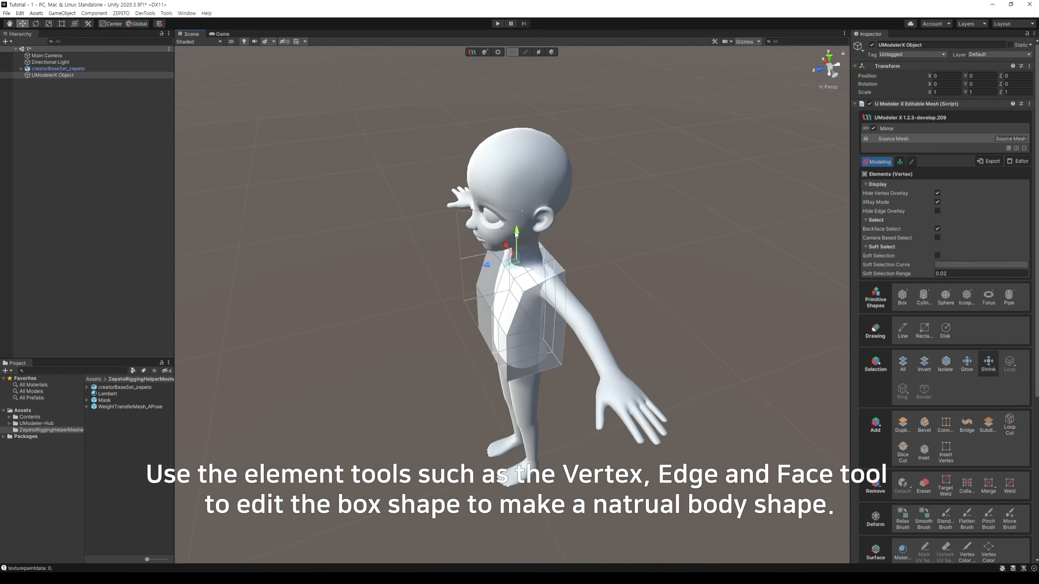
left_click_drag(516, 233, 516, 228)
left_click_drag(581, 300, 582, 299, "alt")
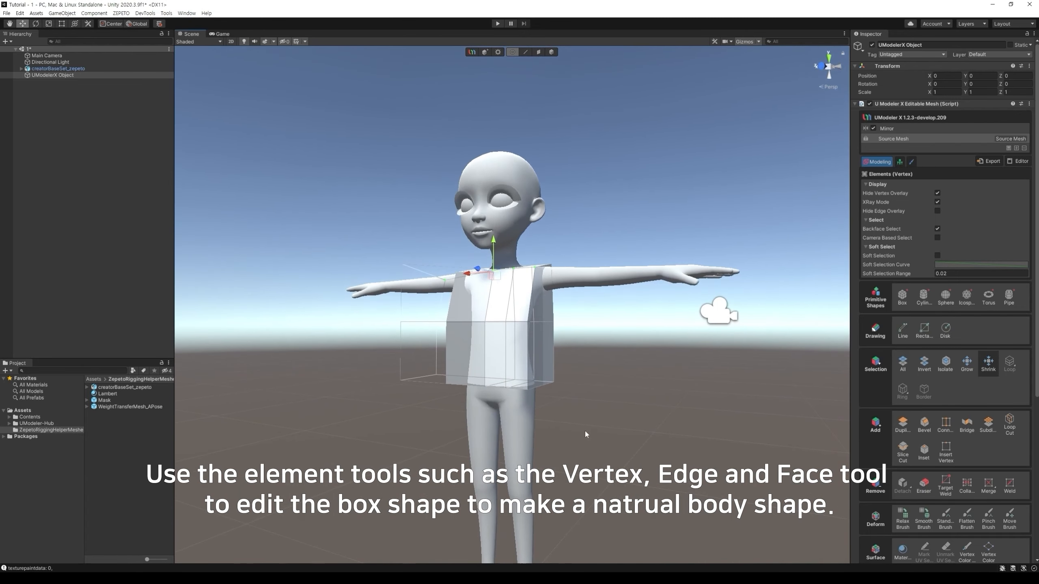
Step: Move the bottom and middle side vertices of the torso mesh inward to fit the waist
left_click_drag(584, 430, 499, 352)
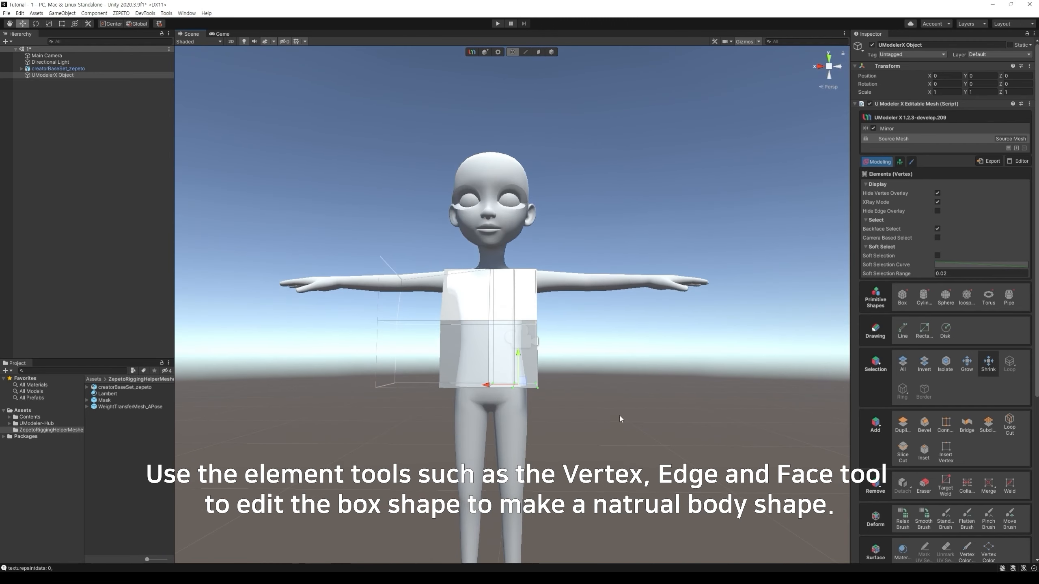
left_click_drag(591, 434, 500, 386)
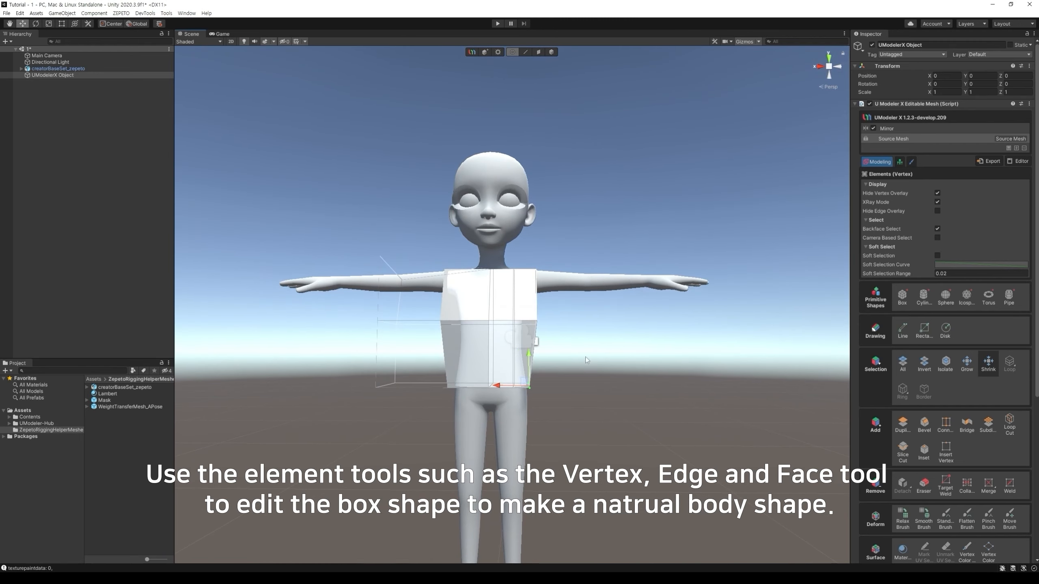
left_click(600, 352)
left_click_drag(613, 339, 607, 364, "alt")
middle_click_drag(623, 326, 624, 350)
left_click_drag(567, 366, 501, 326)
left_click(587, 368)
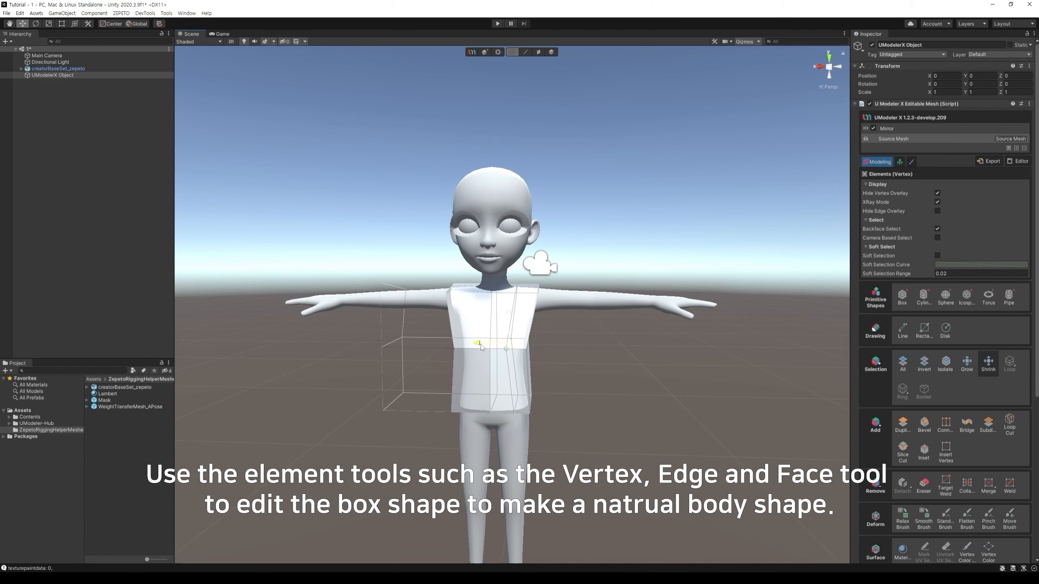
Step: Add horizontal loop cuts through the upper and lower halves of the torso mesh, with Split Number 1
left_click_drag(572, 354, 499, 345, "alt")
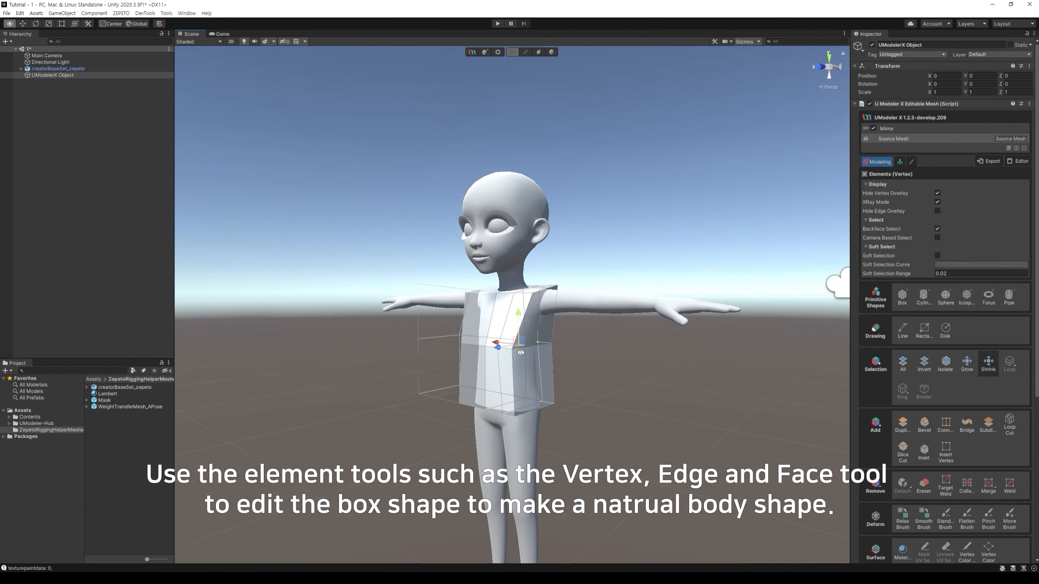
left_click(1009, 427)
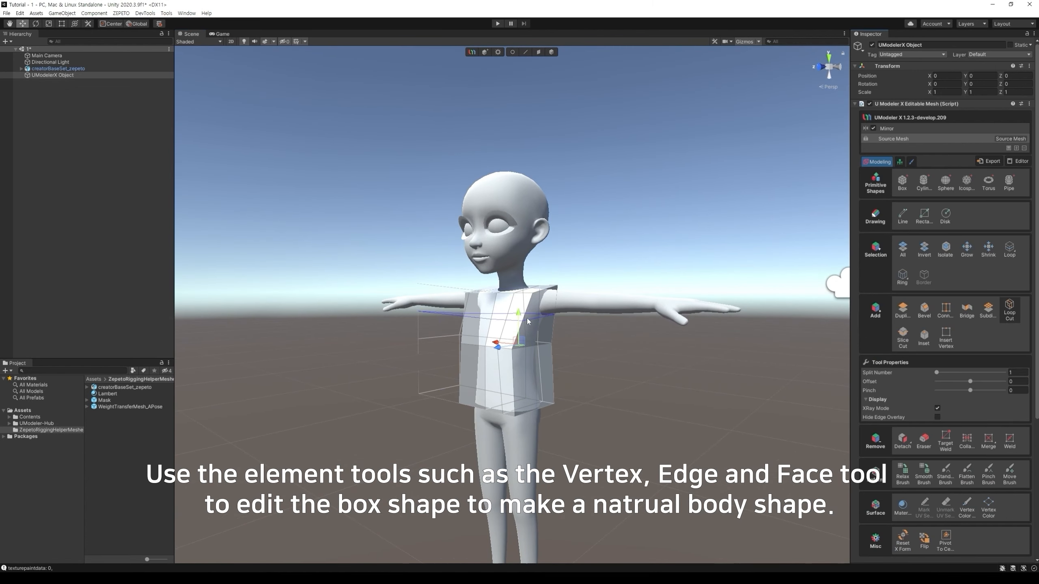
left_click(530, 390)
Step: Check the mesh in edge editing, return to vertex editing and adjust the front centre torso vertex along the depth axis
left_click(526, 52)
left_click_drag(529, 185, 539, 363, "alt")
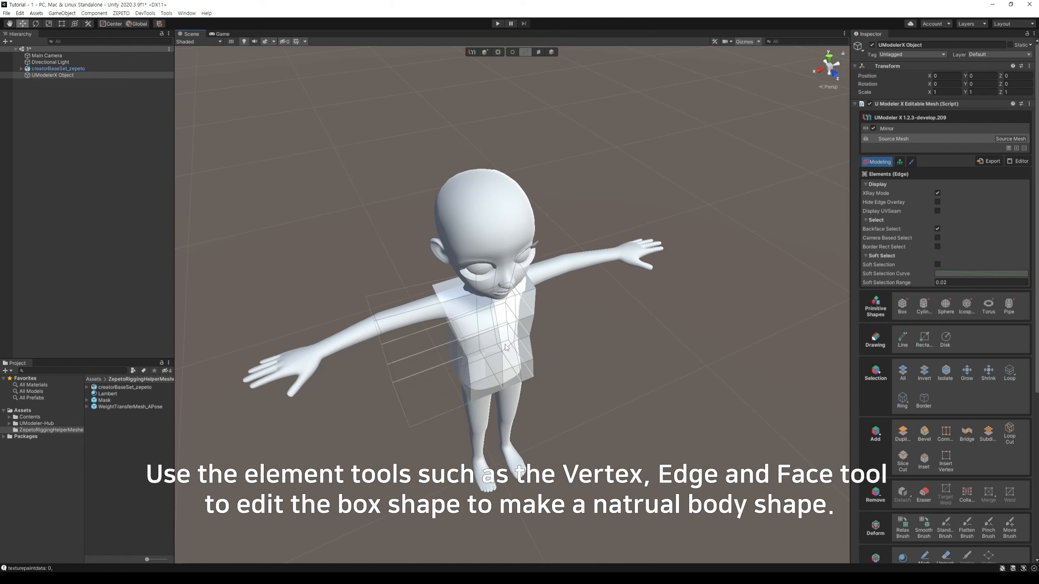
key("alt")
left_click_drag(642, 359, 444, 299, "alt")
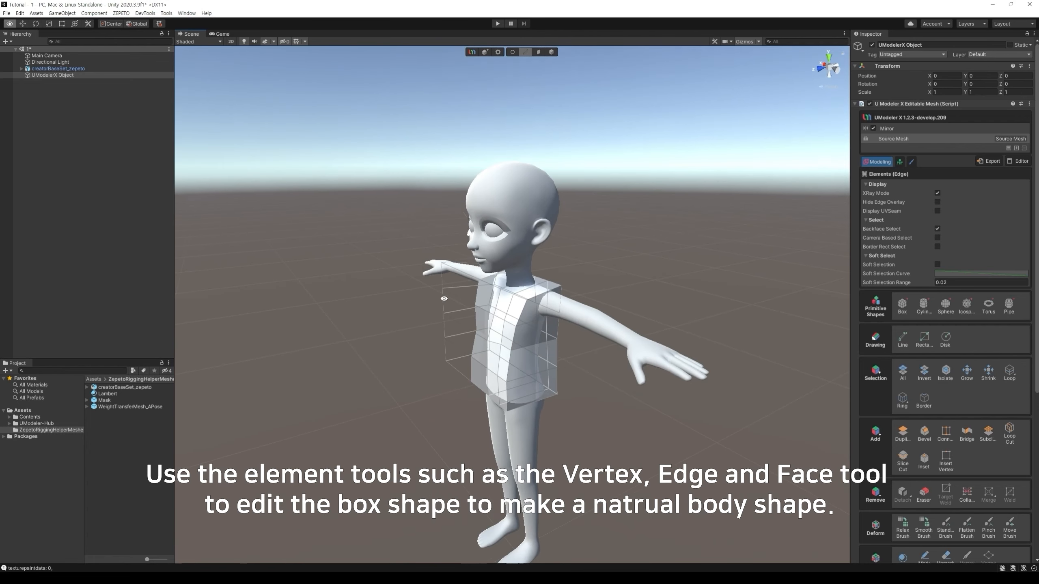
left_click(512, 52)
left_click(491, 343)
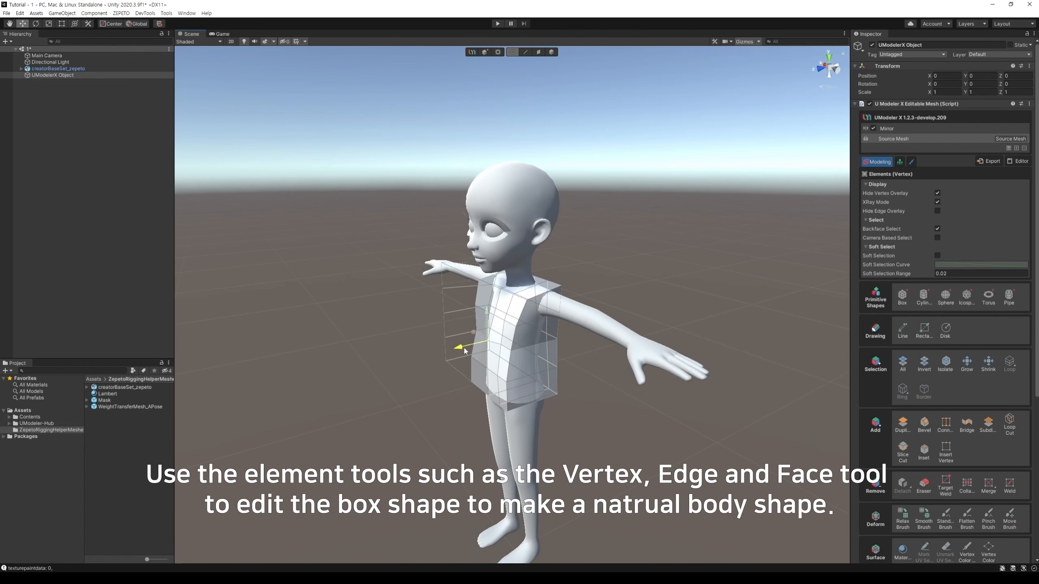
Step: Move the outer back shoulder vertices of the torso mesh inward toward the body
left_click_drag(518, 359, 459, 464, "alt")
middle_click_drag(486, 438, 545, 416)
scroll(544, 420, "up", 7)
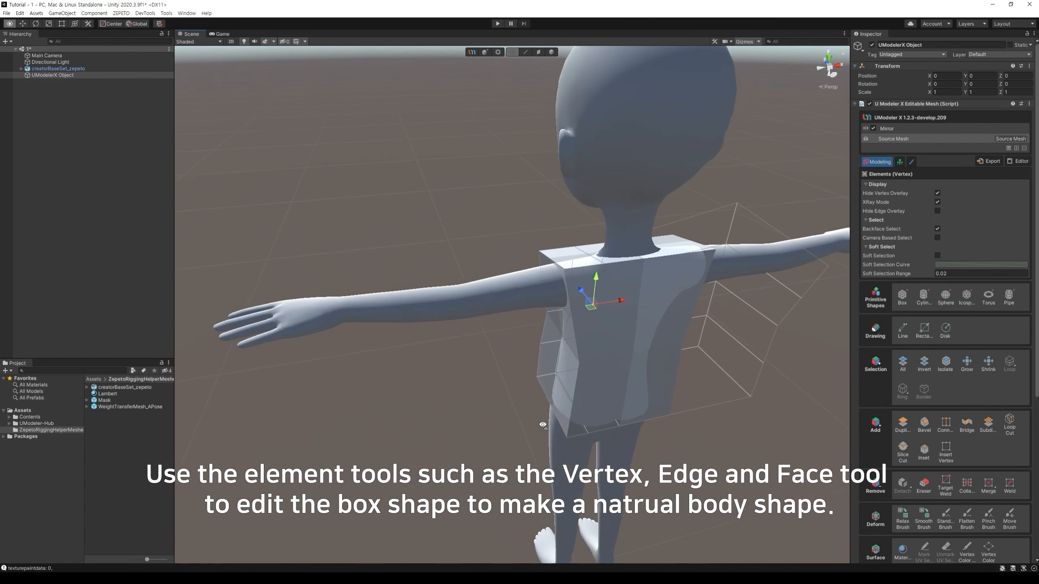
left_click(539, 253)
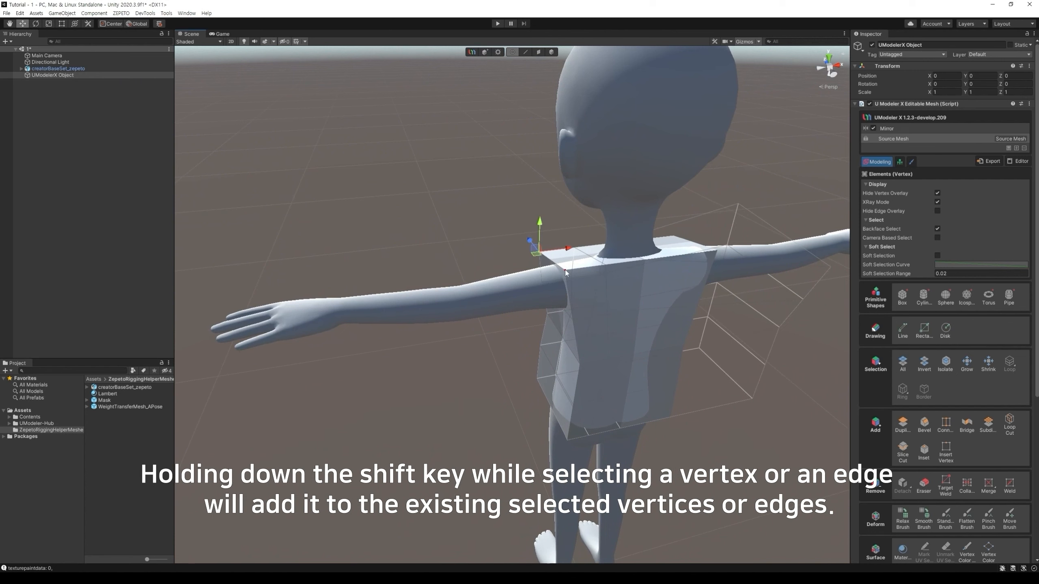
left_click_drag(576, 255, 592, 254)
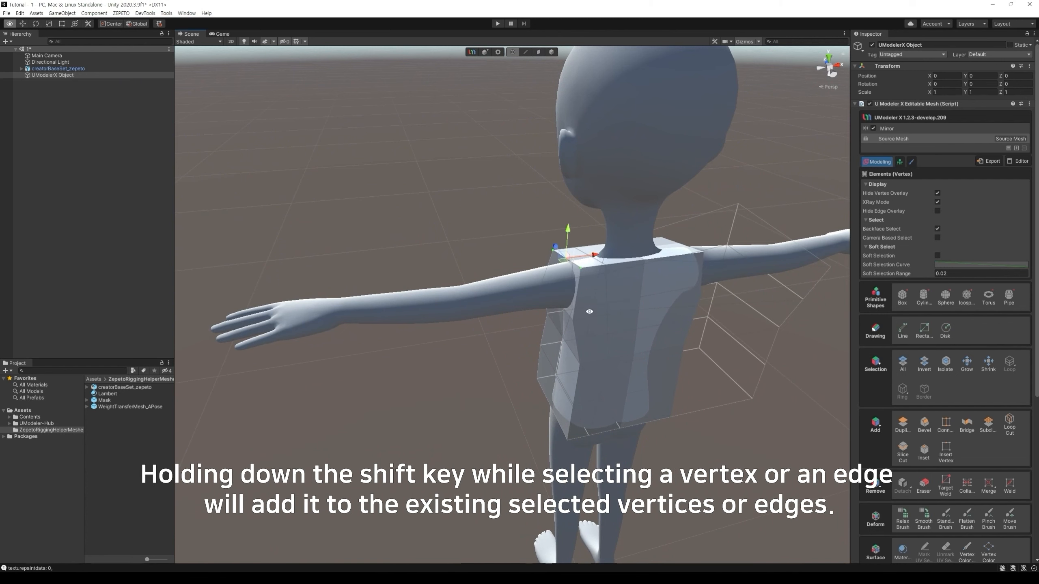
left_click_drag(589, 311, 652, 357, "alt")
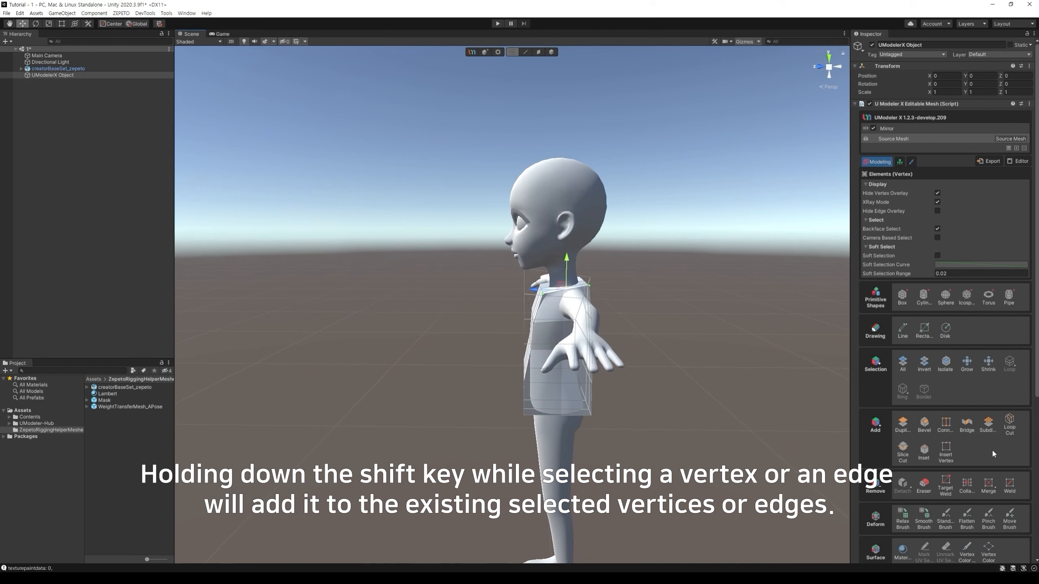
Step: Add a vertical loop cut through the side of the torso with Split Number 1, and adjust the shoulder edges around the body
left_click(1008, 430)
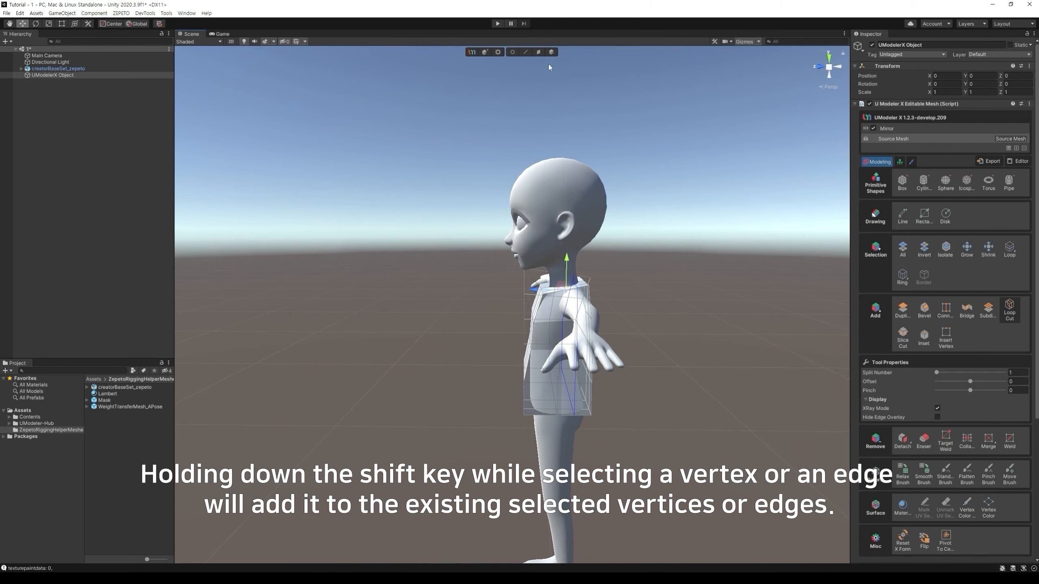
left_click(525, 54)
left_click_drag(564, 295, 673, 382, "alt")
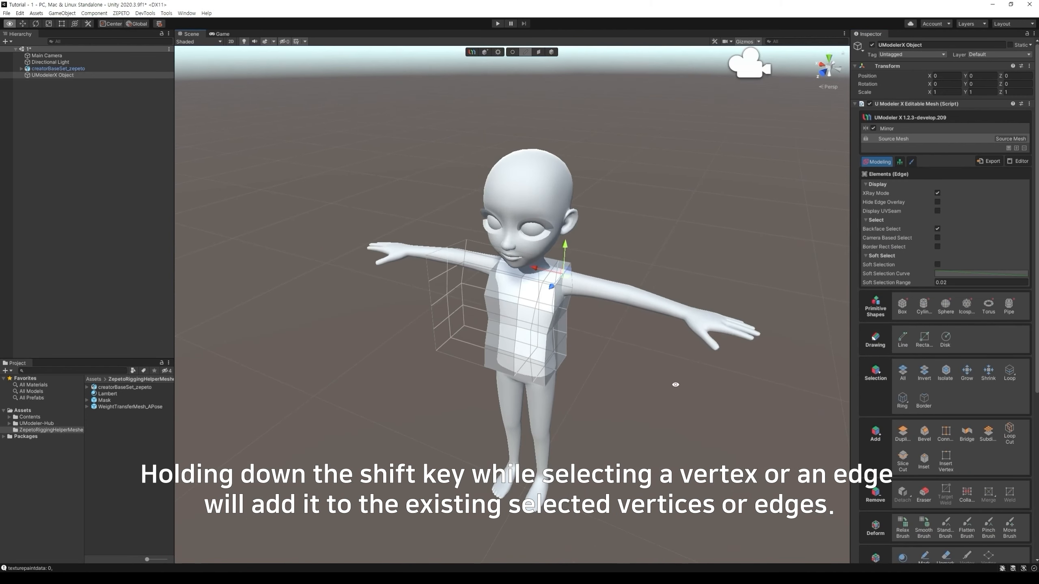
left_click(560, 281)
left_click_drag(564, 287, 501, 225, "alt")
scroll(540, 343, "up", 10)
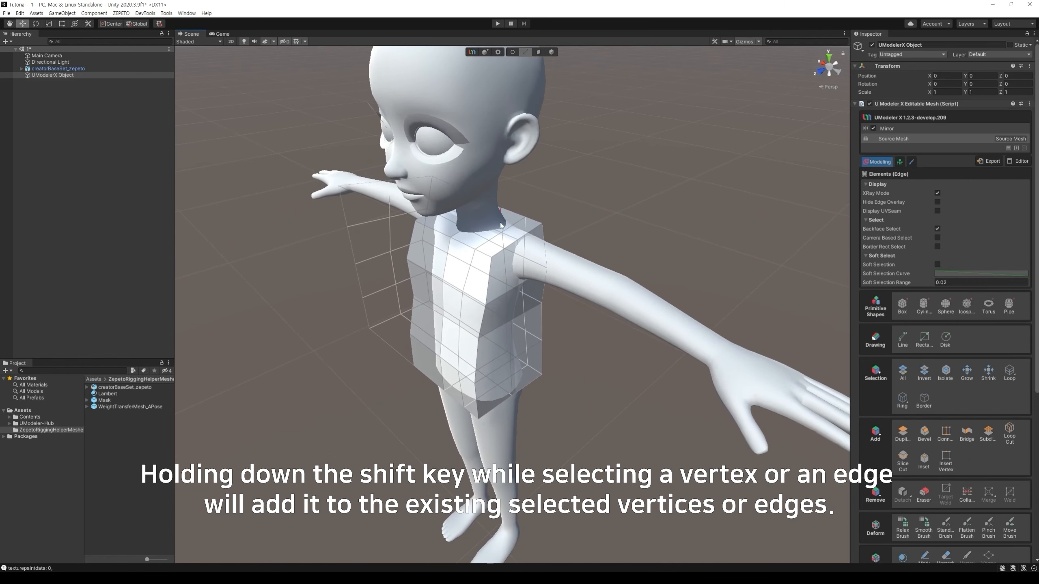
left_click(498, 233)
left_click_drag(499, 207, 679, 261, "alt")
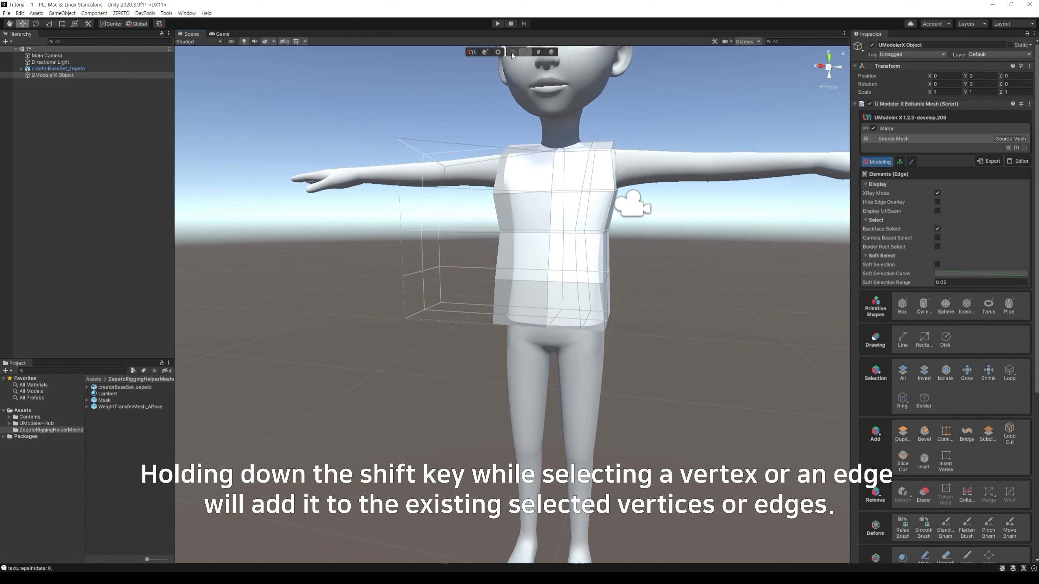
Step: Turn off XRay Mode in face editing and extrude the upper side faces around the arm outward to form short sleeves
left_click(538, 52)
left_click_drag(564, 229, 603, 378, "alt")
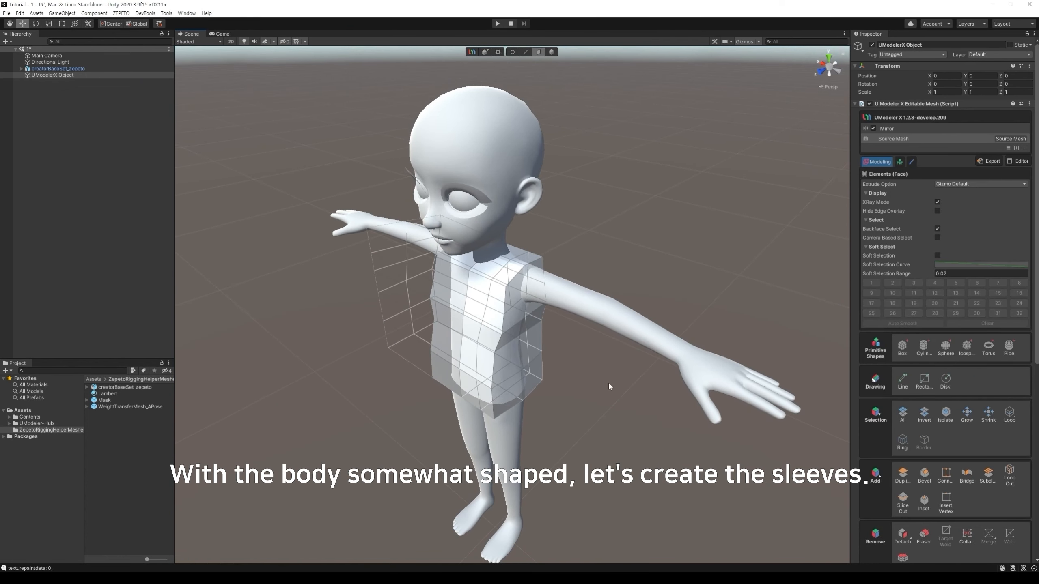
left_click(937, 202)
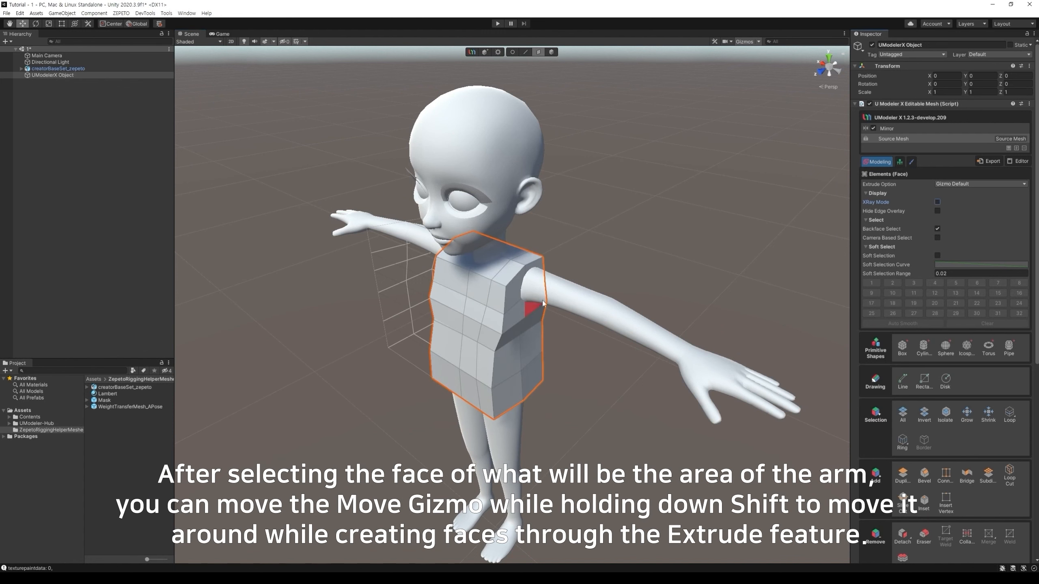
left_click(514, 290)
left_click(541, 272, "shift")
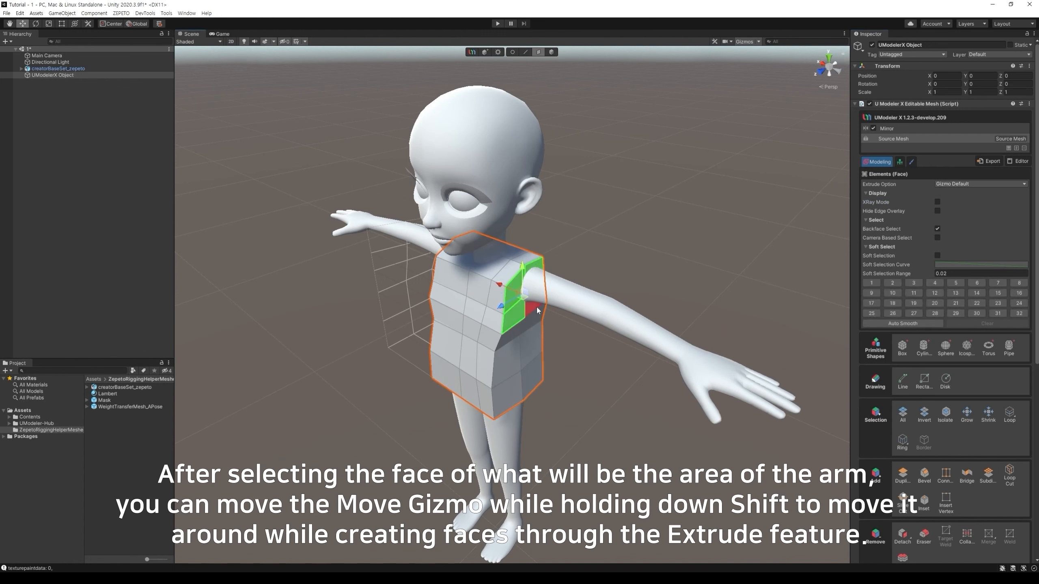
left_click_drag(503, 288, 559, 309, "shift")
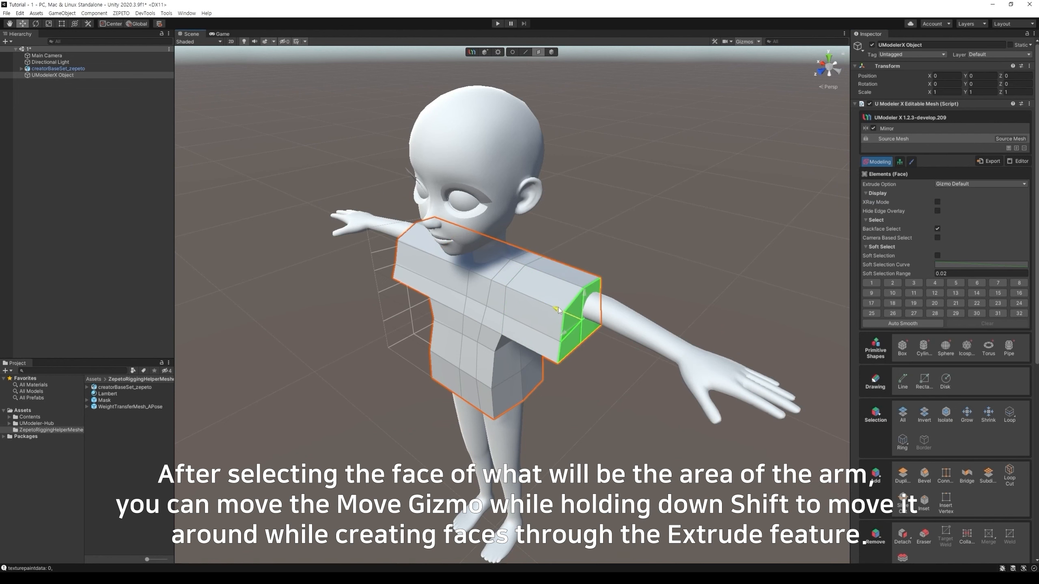
Step: Reshape the sleeve edges so the sleeve follows the arm more naturally
middle_click_drag(615, 363, 616, 352)
left_click_drag(615, 352, 596, 193, "alt")
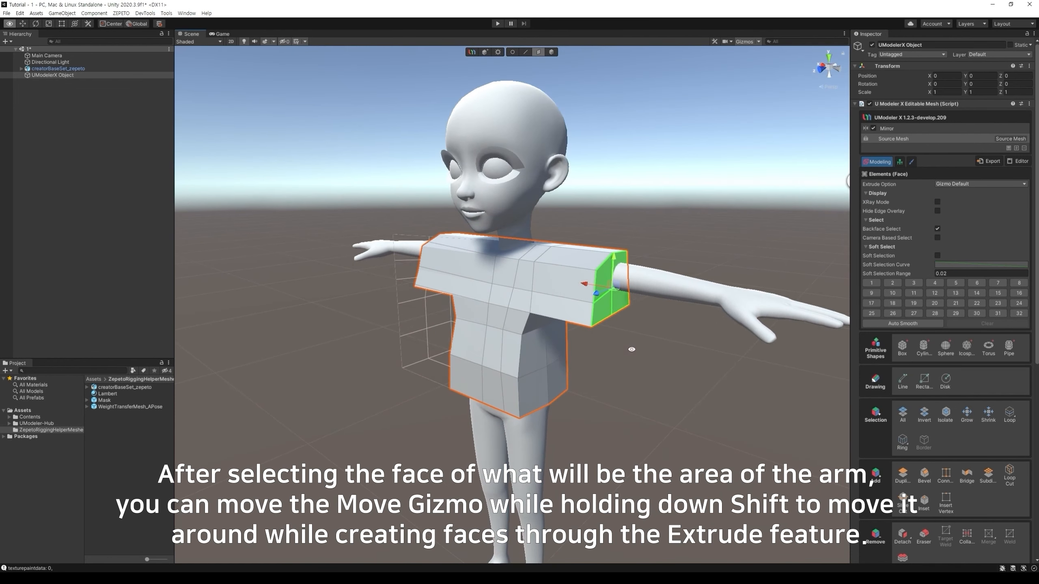
left_click(526, 53)
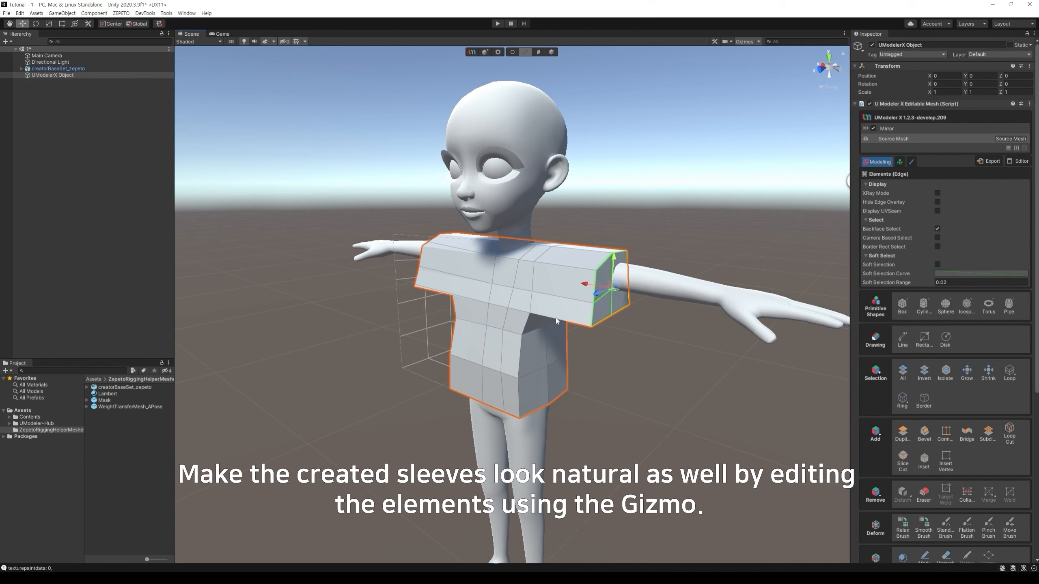
left_click_drag(619, 353, 440, 295, "alt")
left_click(503, 209)
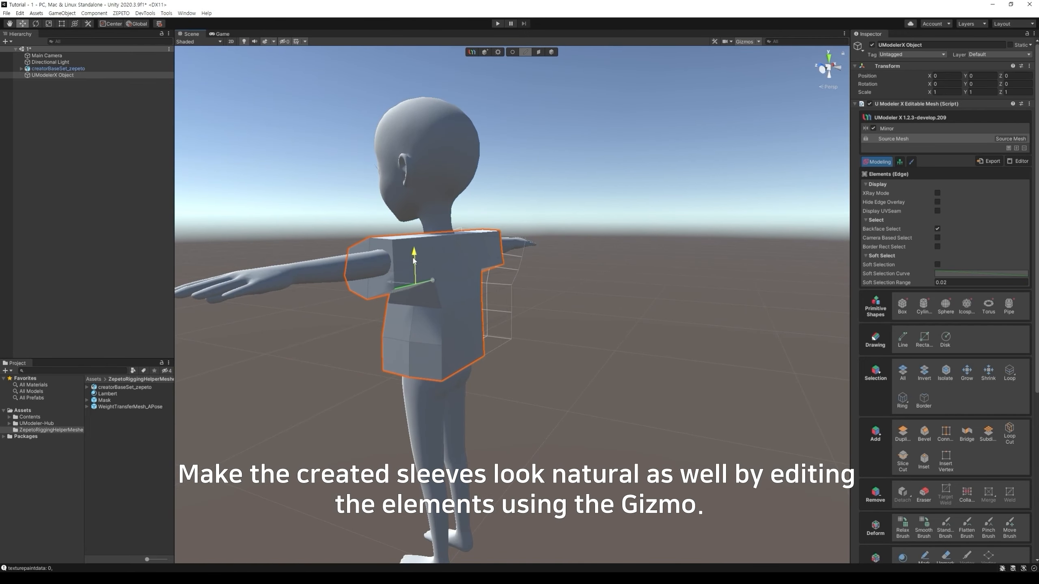
left_click_drag(414, 266, 462, 288, "alt")
left_click(464, 291)
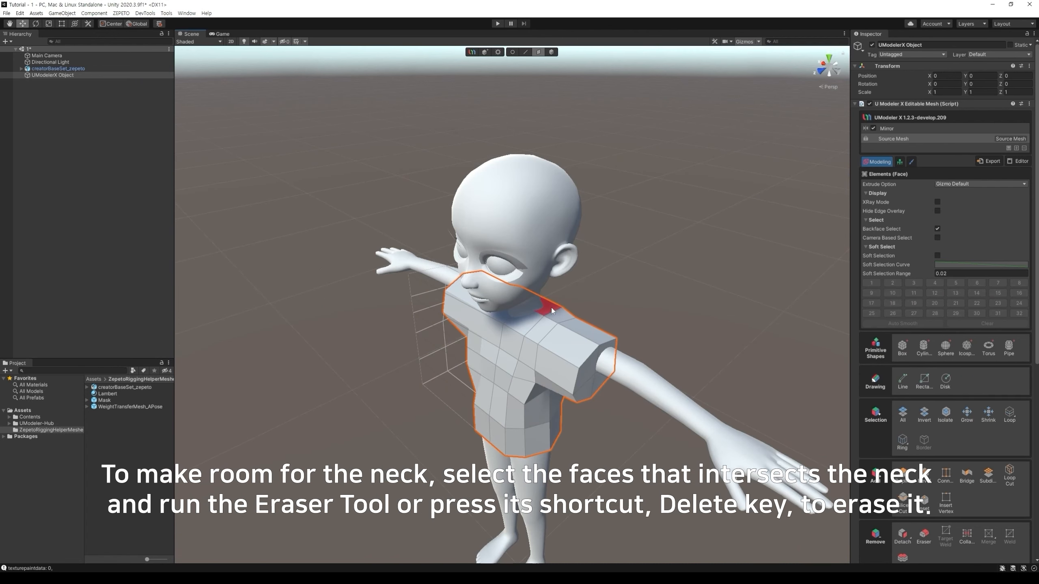
Step: Erase the top faces of the T-shirt mesh that intersect the neck
left_click(551, 307)
left_click(529, 325, "shift")
left_click_drag(593, 320, 648, 314, "alt")
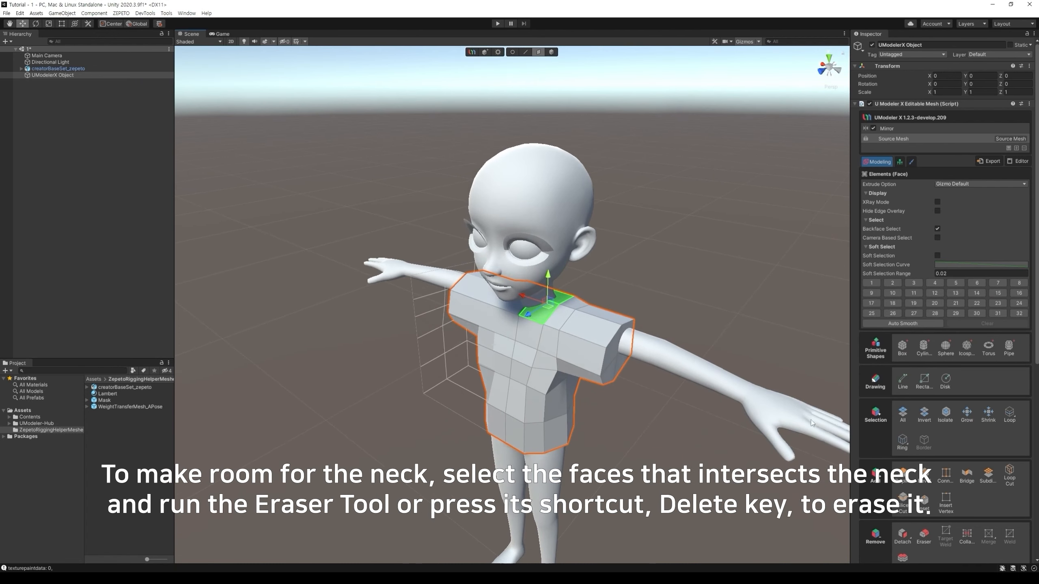
scroll(904, 442, "down", 5)
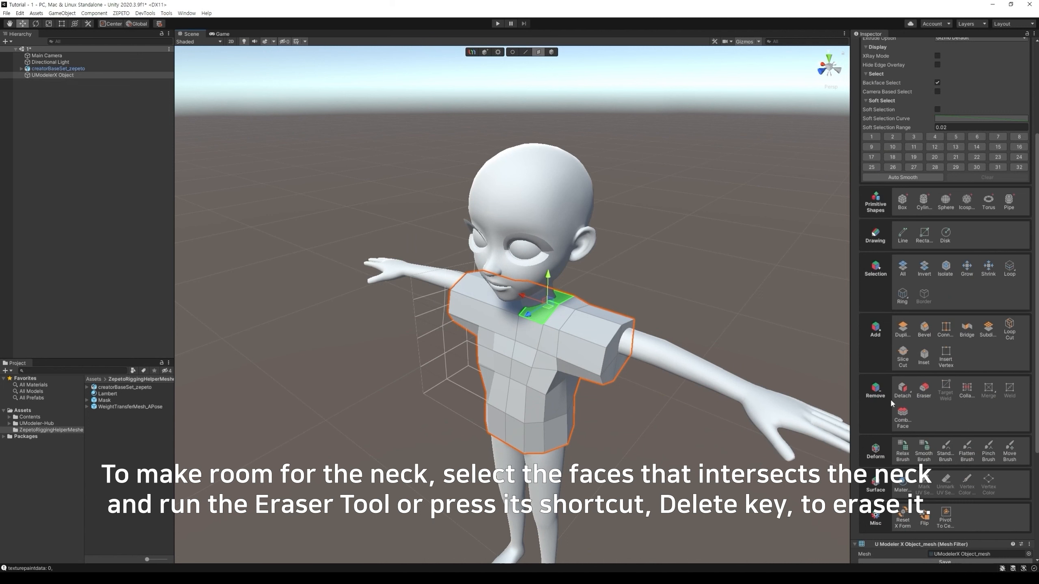
left_click(926, 396)
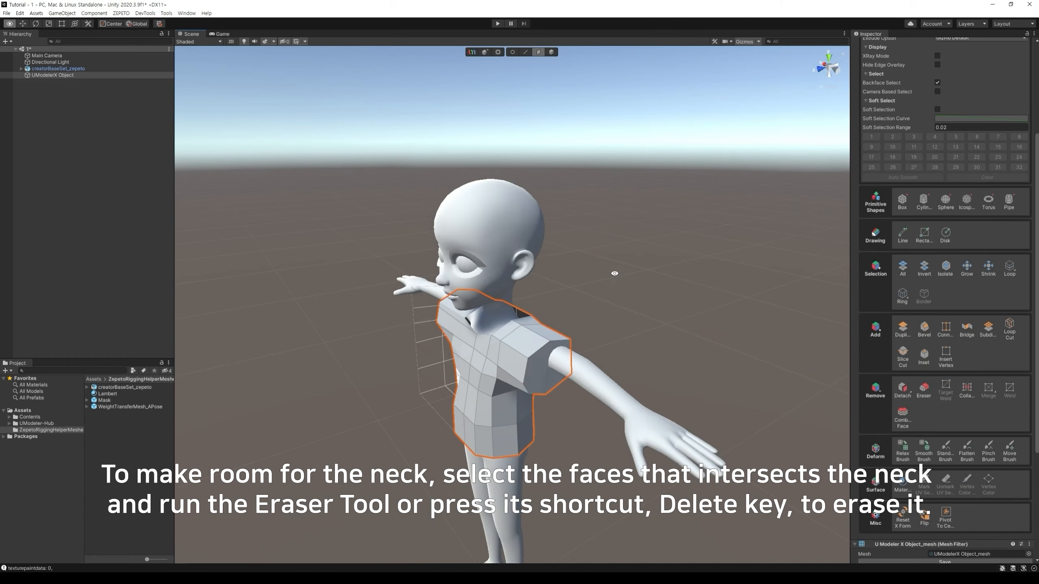
Step: Delete the end faces of the sleeve that intersect the arm
left_click(544, 354)
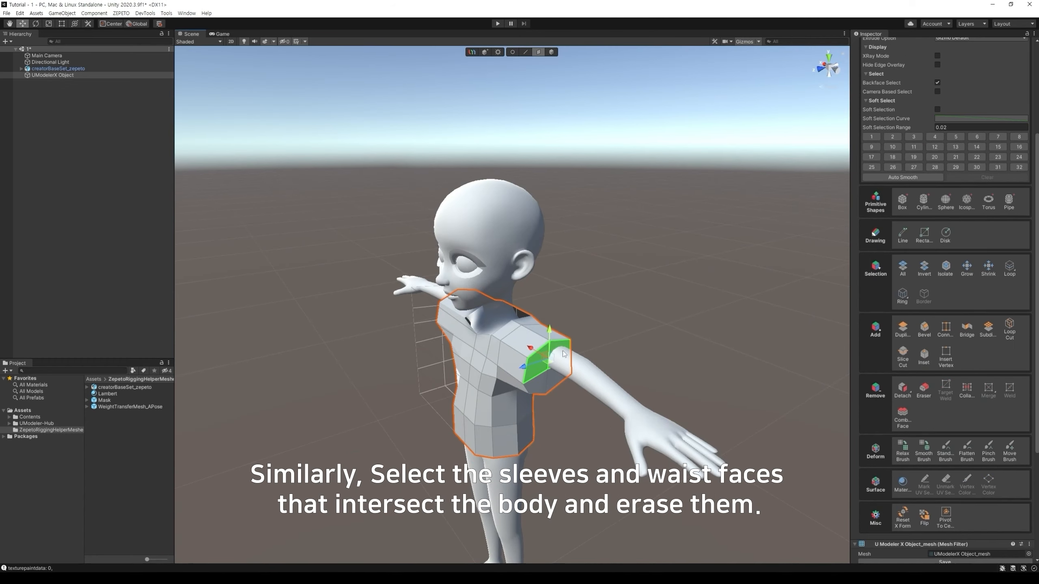
left_click(534, 380, "shift")
key("Delete")
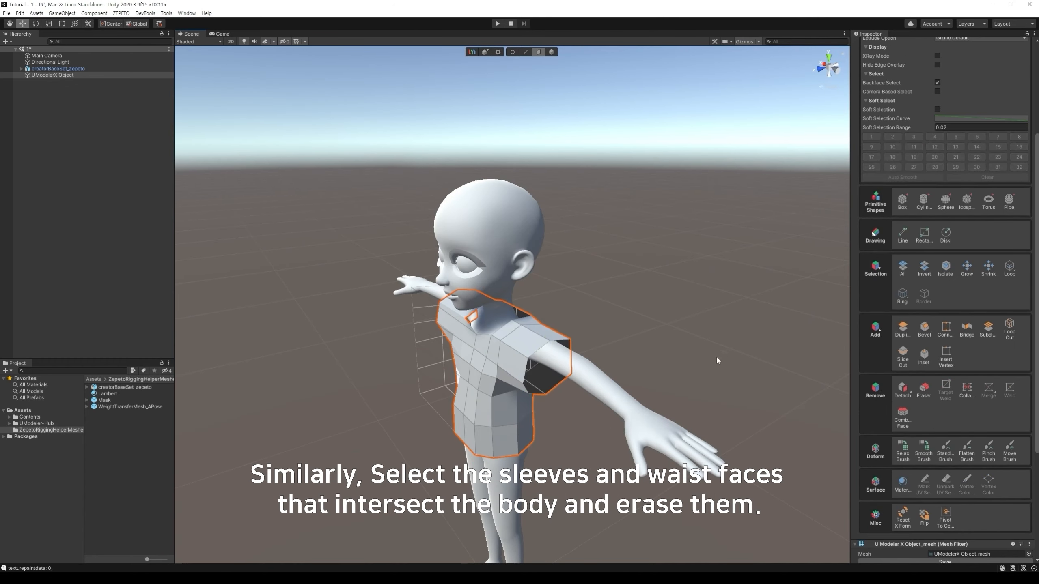
Step: Scale down the vertices around the sleeve opening so the sleeve tapers toward the arm
left_click_drag(679, 390, 655, 289, "alt")
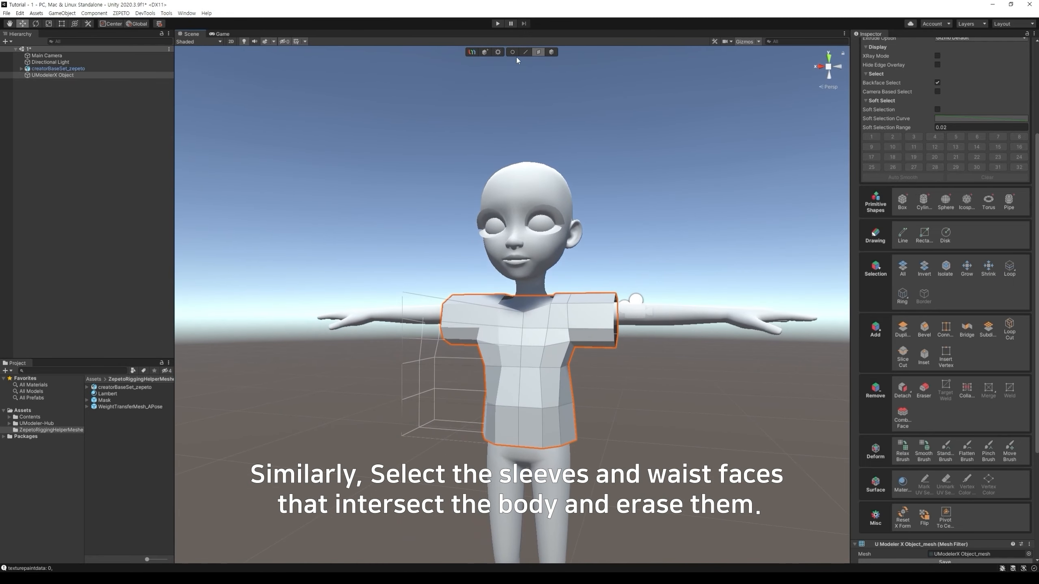
key("1")
left_click_drag(663, 406, 589, 260)
key("t")
key("r")
left_click_drag(617, 325, 609, 330)
key("w")
Step: Delete the faces closing the underside of the T-shirt so the waist is open
left_click_drag(615, 291, 715, 371, "alt")
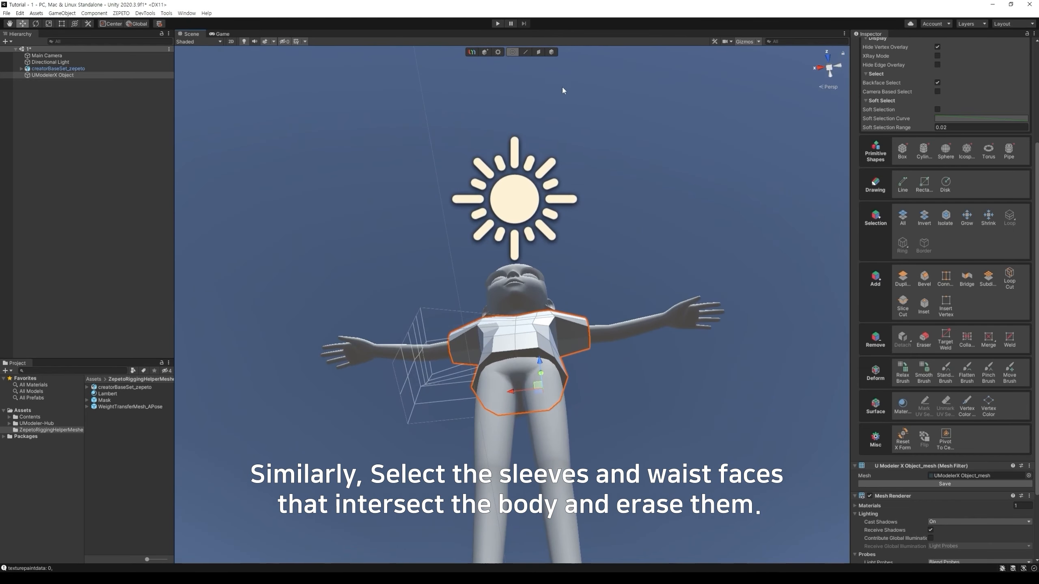
left_click(540, 54)
double_click(528, 354)
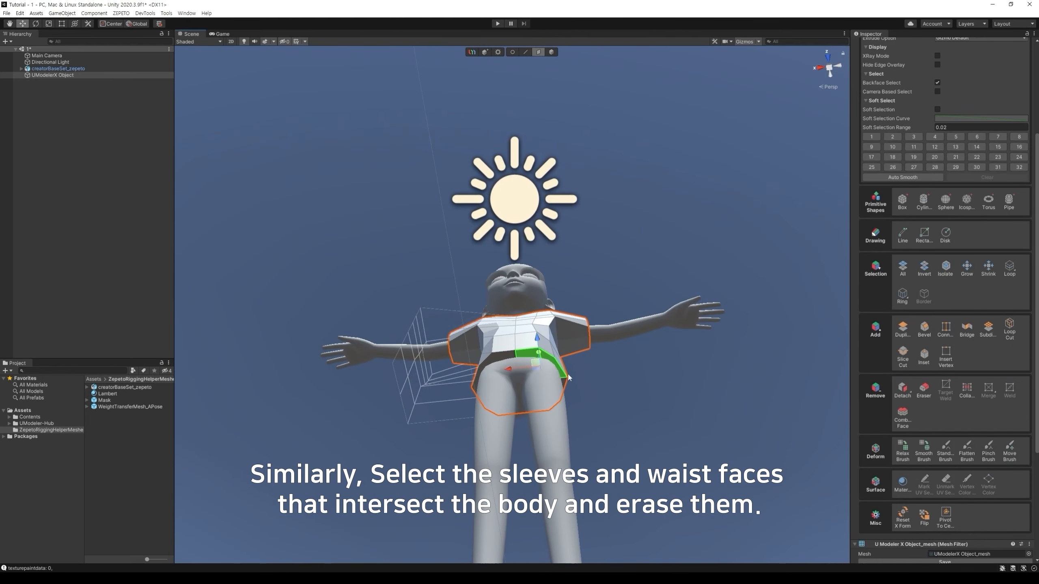
left_click_drag(568, 374, 568, 307, "alt")
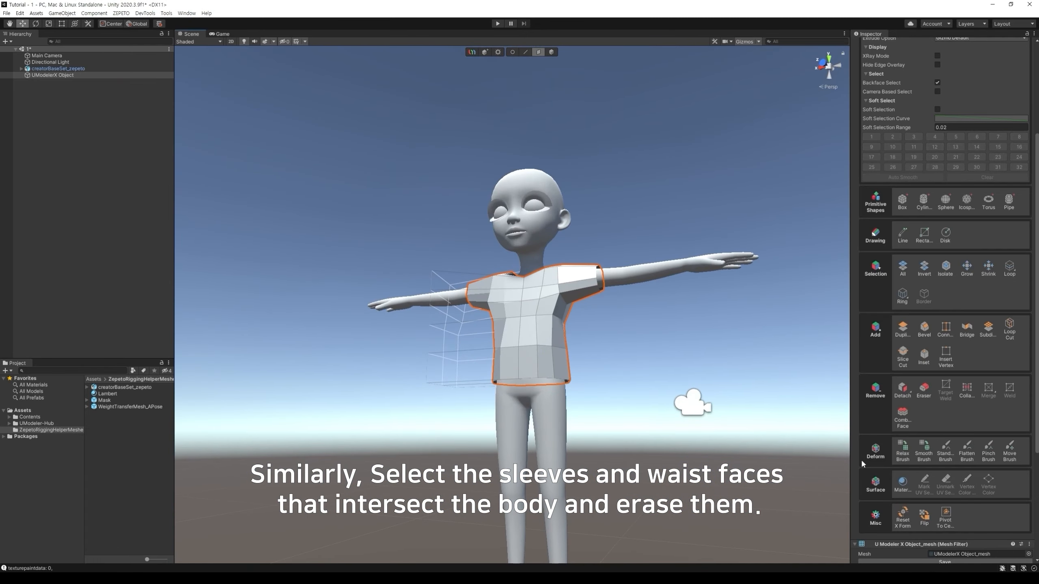
Step: Adjust the front chest vertices of the T-shirt along the depth axis to smooth the chest
left_click_drag(849, 461, 755, 508, "alt")
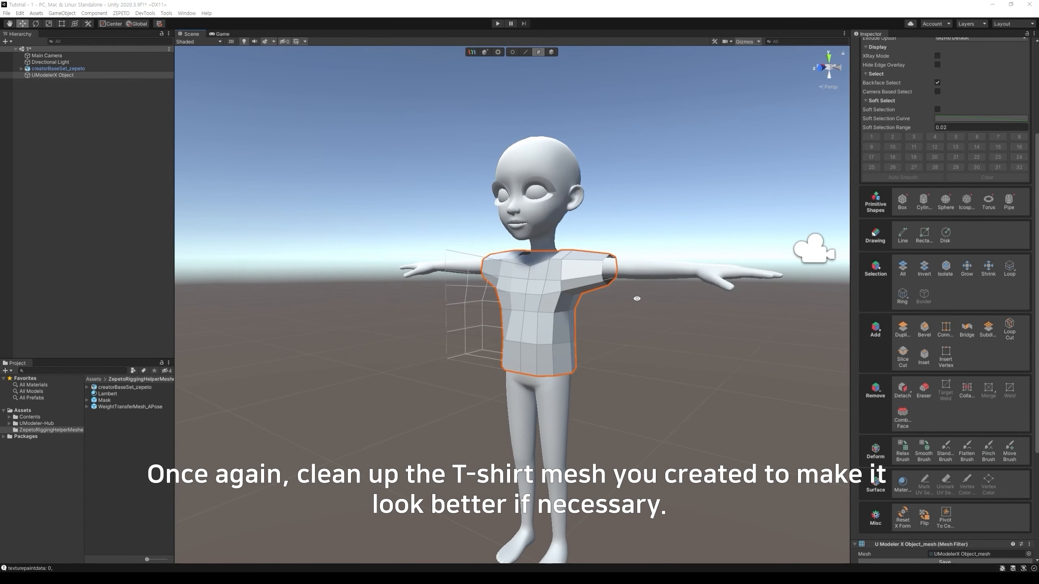
left_click(513, 52)
left_click_drag(679, 351, 581, 353, "alt")
left_click(546, 282)
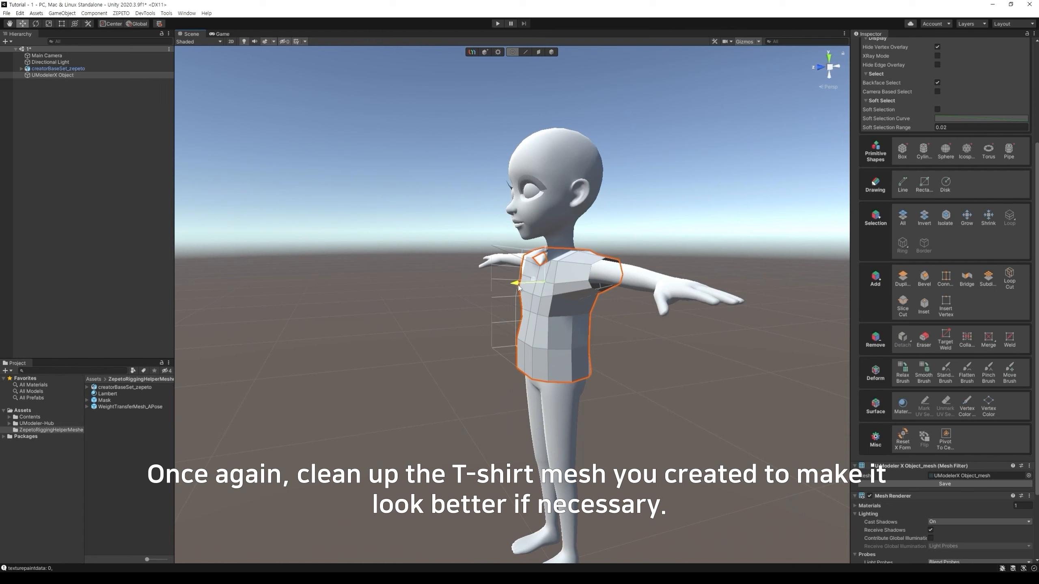
Step: Reposition the lower front and side vertices of the T-shirt to even out the waist and hem
left_click(533, 380)
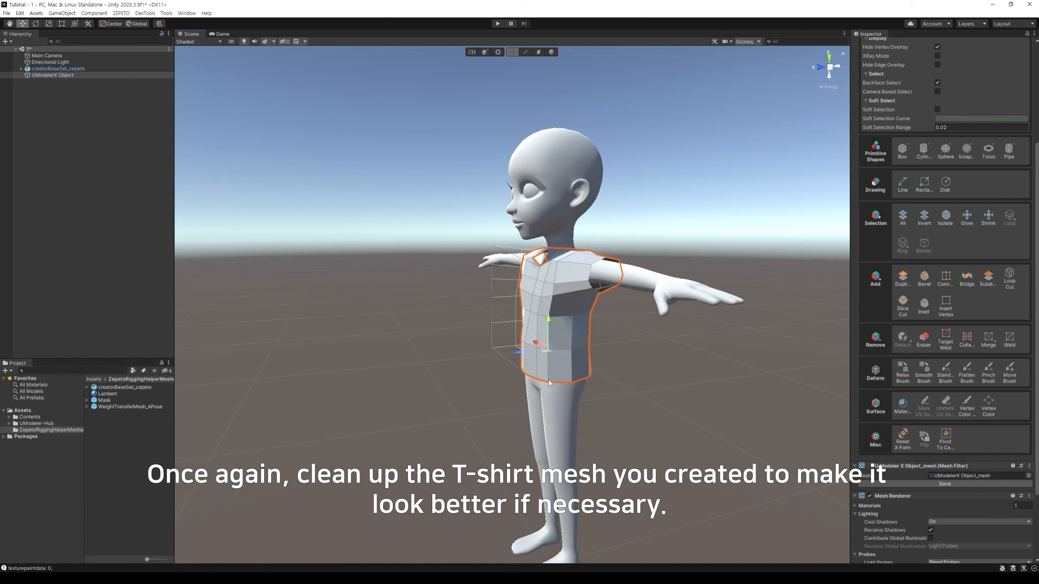
left_click_drag(520, 377, 605, 379, "alt")
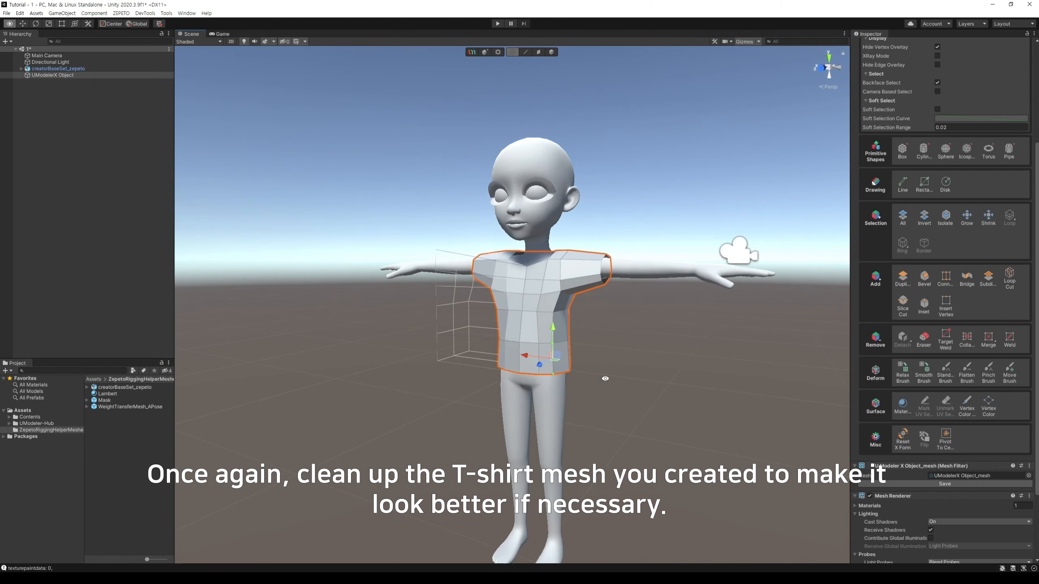
left_click_drag(518, 372, 520, 398, "alt")
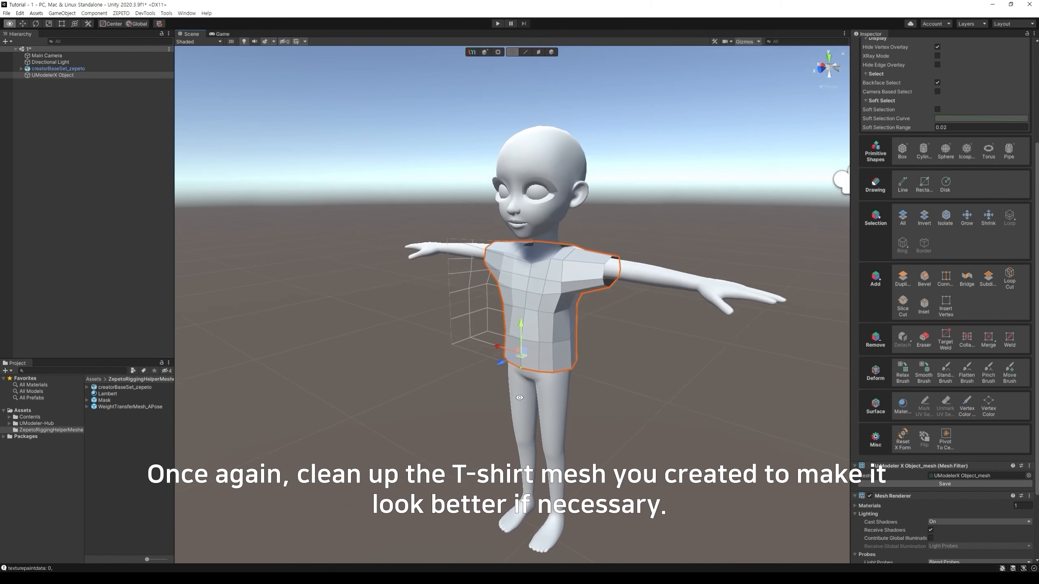
left_click_drag(511, 357, 599, 307, "alt")
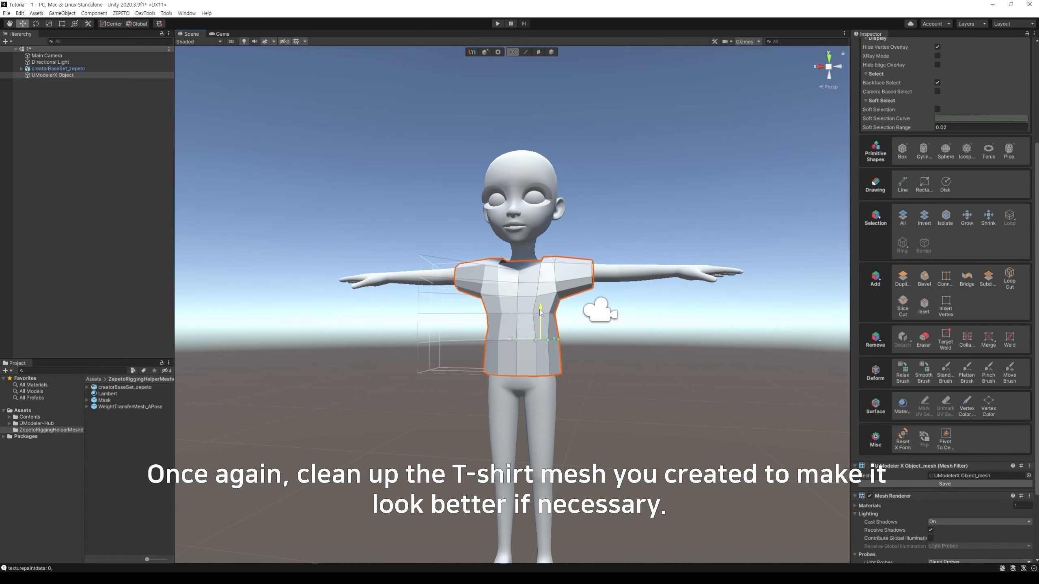
mouse_move(540, 312)
left_mouse_down("alt")
mouse_move(476, 307)
mouse_move(525, 315)
left_mouse_up("alt")
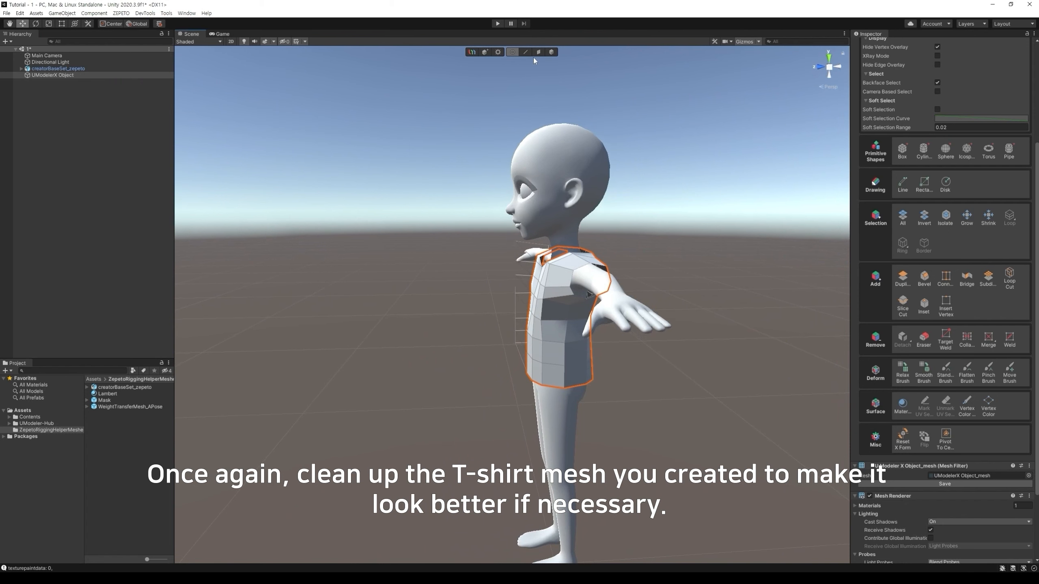
Step: Adjust the side and back vertices of the T-shirt along the depth axis to even out the torso
left_click_drag(658, 378, 571, 314, "alt")
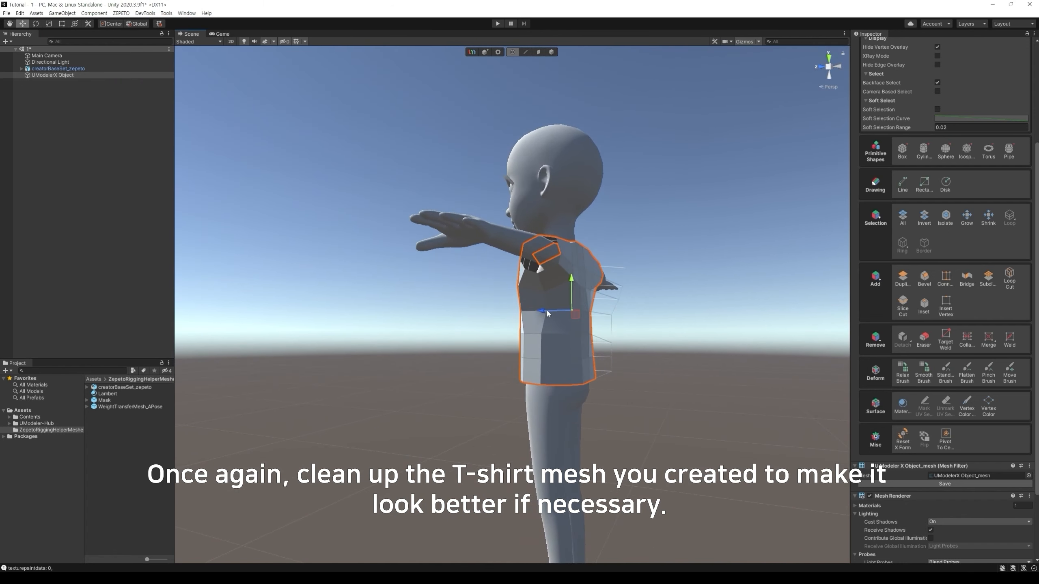
left_click(542, 314)
mouse_move(526, 312)
left_mouse_down("alt")
mouse_move(557, 317)
mouse_move(542, 323)
left_mouse_up("alt")
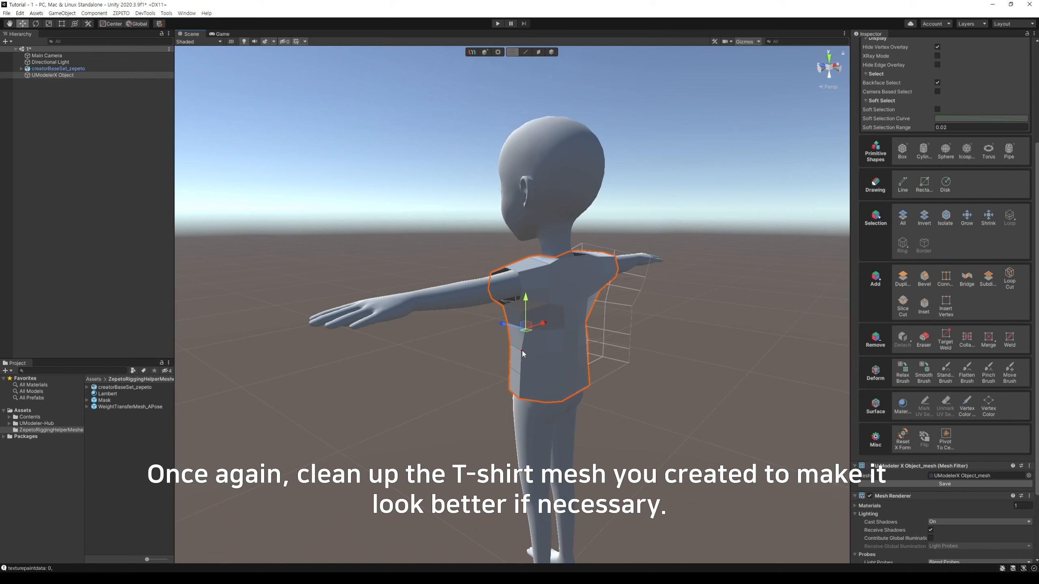
left_click(521, 371)
left_click(539, 367)
left_click_drag(539, 366, 606, 391, "alt")
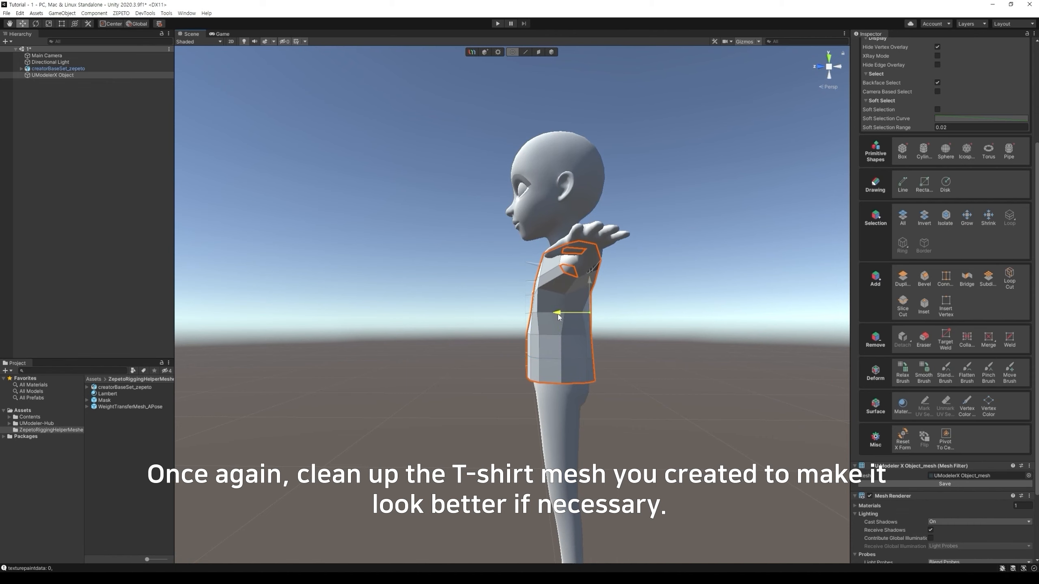
Step: Select the column of back vertices running down to the T-shirt's hem and straighten the back profile
left_click(585, 334)
left_click(586, 358, "shift")
left_click(587, 382, "shift")
left_click_drag(587, 383, 647, 365, "alt")
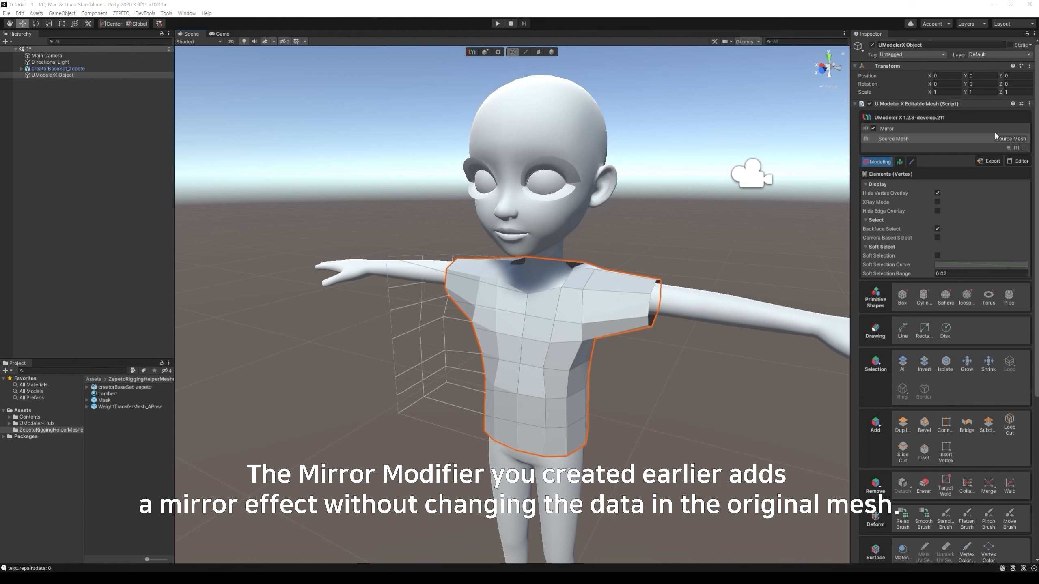
Step: Collapse the Mirror modifier into the source mesh and subdivide the T-shirt once
left_click(984, 127)
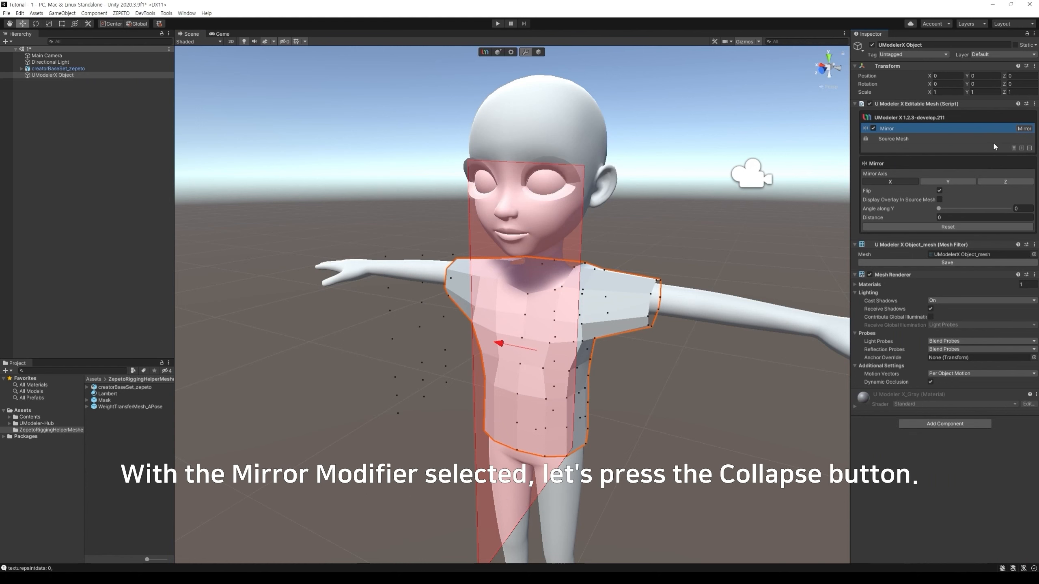
left_click(1014, 148)
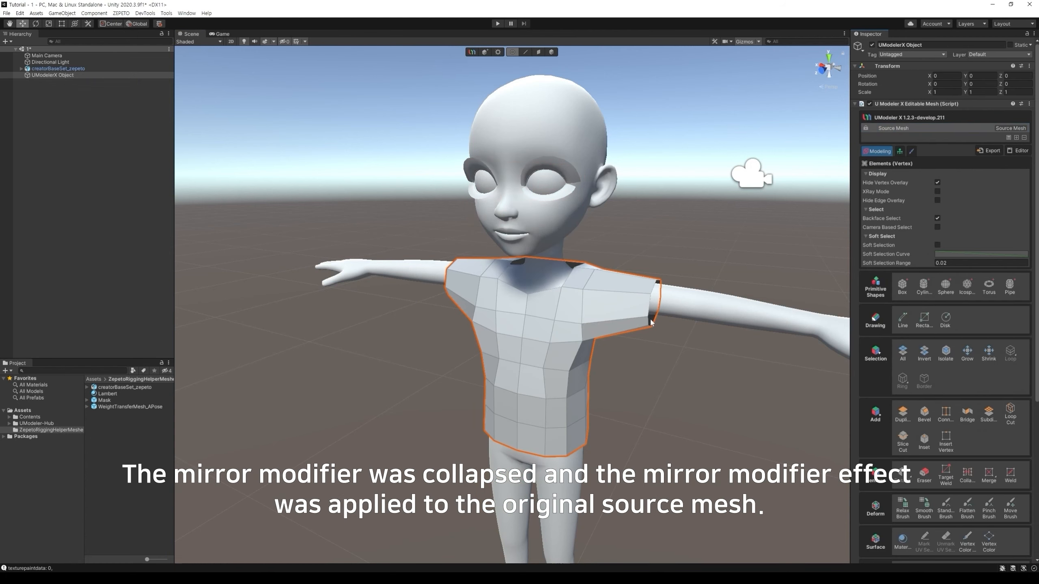
left_click_drag(645, 348, 703, 338, "alt")
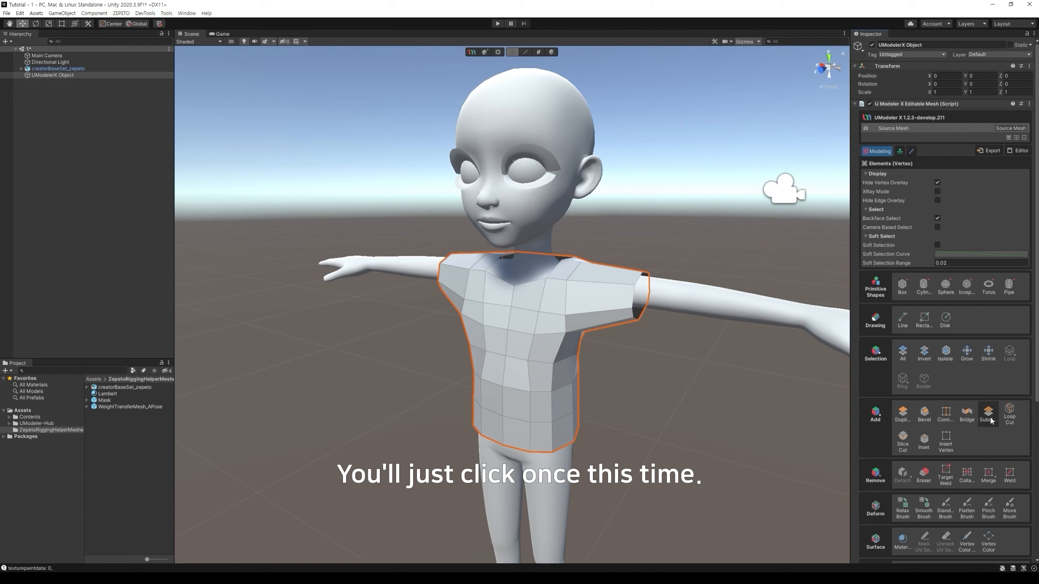
left_click(989, 413)
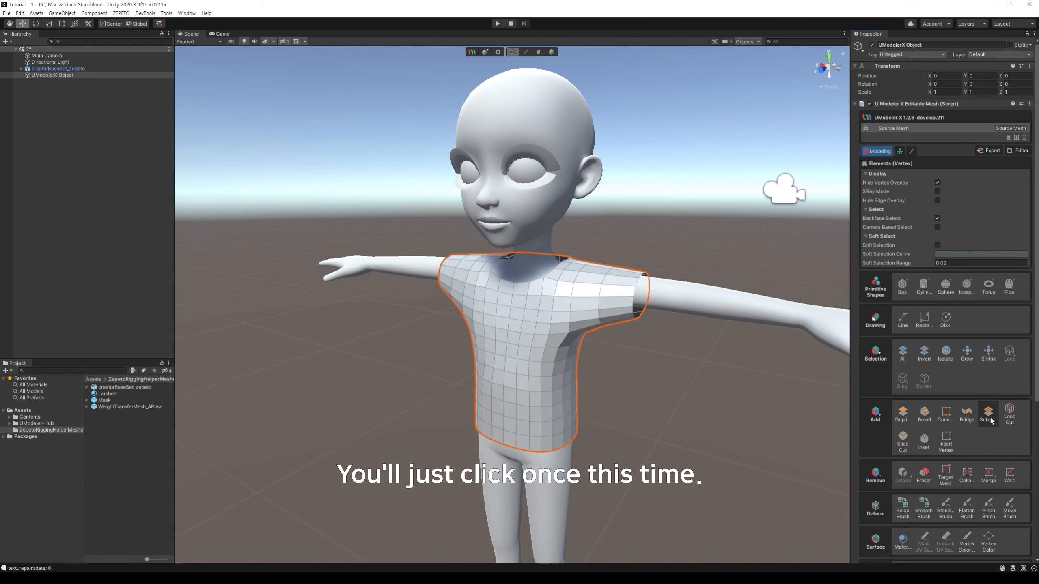
Step: Relax the T-shirt mesh with the Relax Brush and slightly lower the center vertex of the front neckline
mouse_move(695, 403)
left_mouse_down("alt")
mouse_move(721, 404)
mouse_move(692, 411)
left_mouse_up("alt")
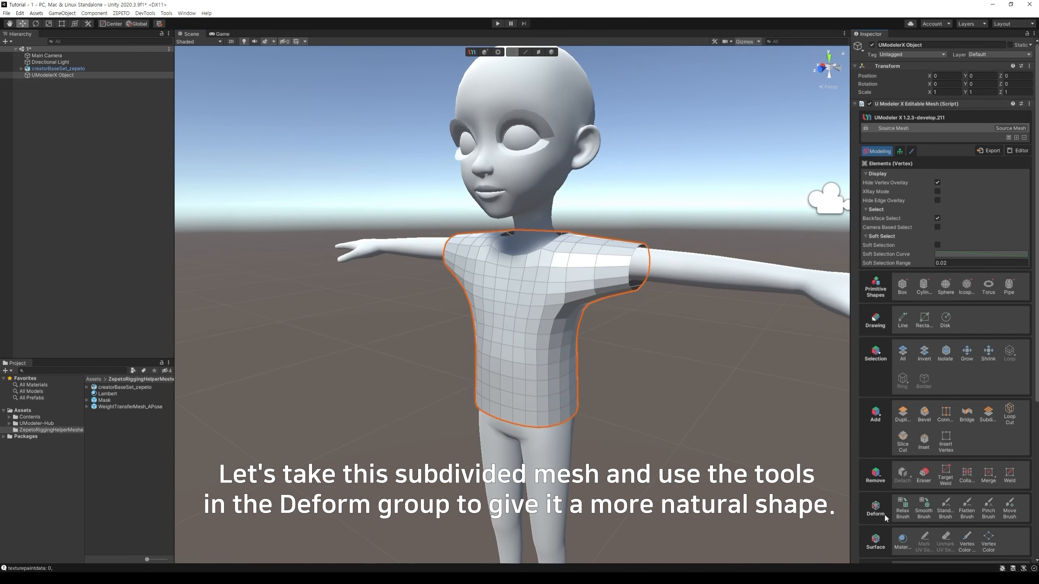
left_click(903, 508)
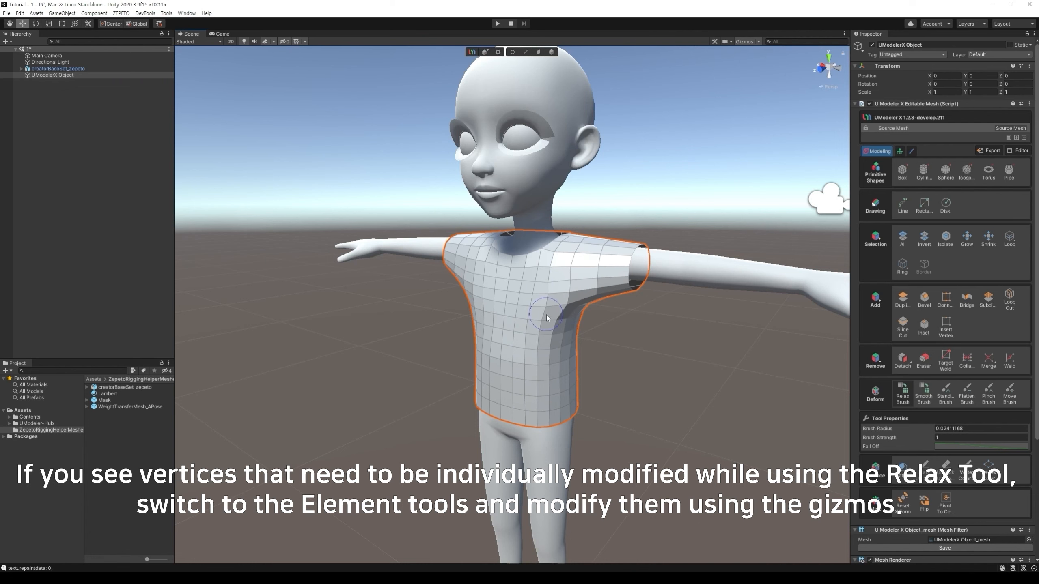
left_click_drag(596, 242, 586, 318, "alt")
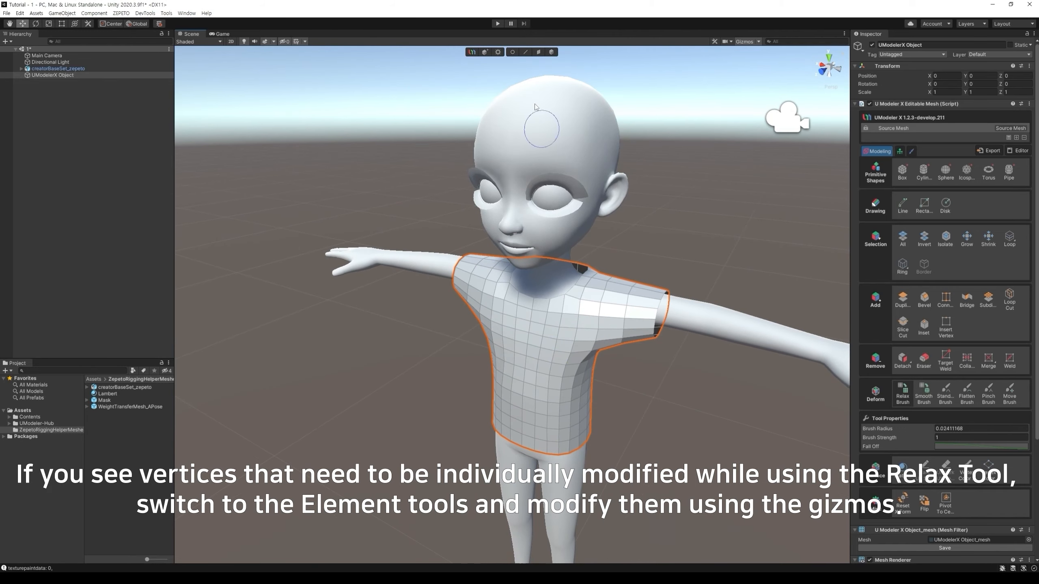
left_click(513, 52)
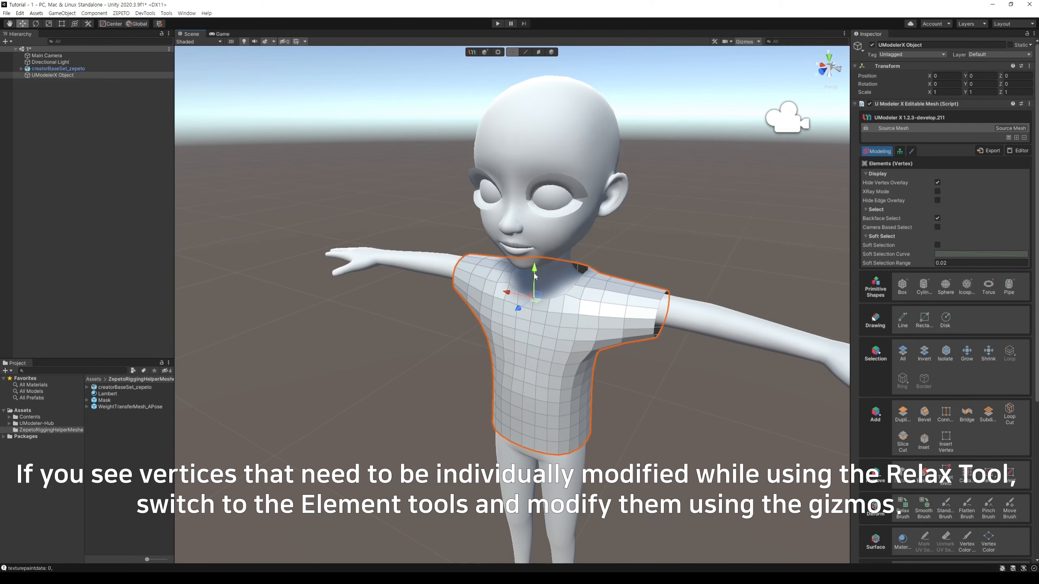
left_click_drag(534, 274, 534, 280)
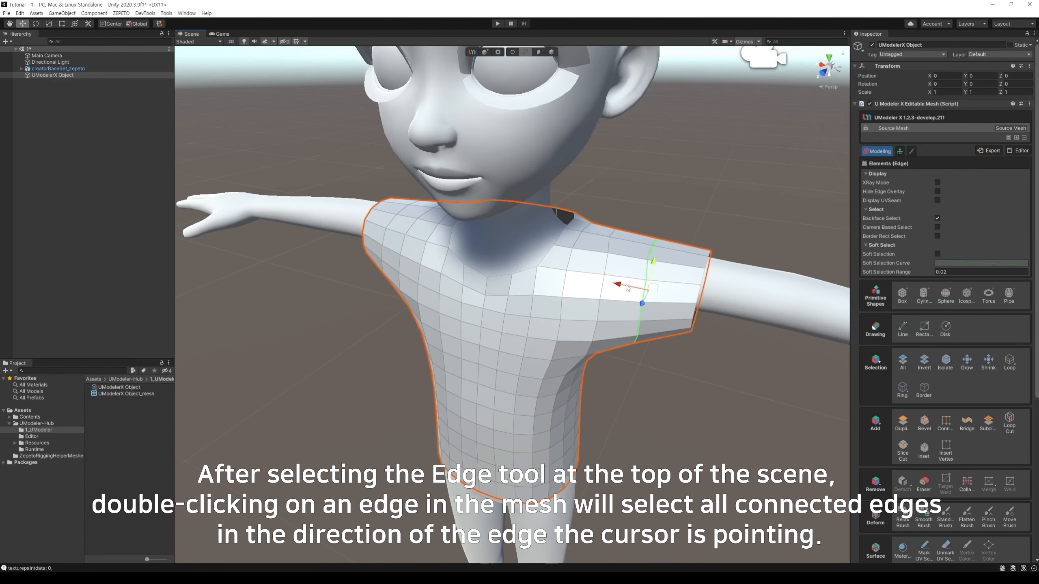
Step: Adjust the edge loops around the sleeve and shoulder, and move the edge loop around the waist downward
key("r")
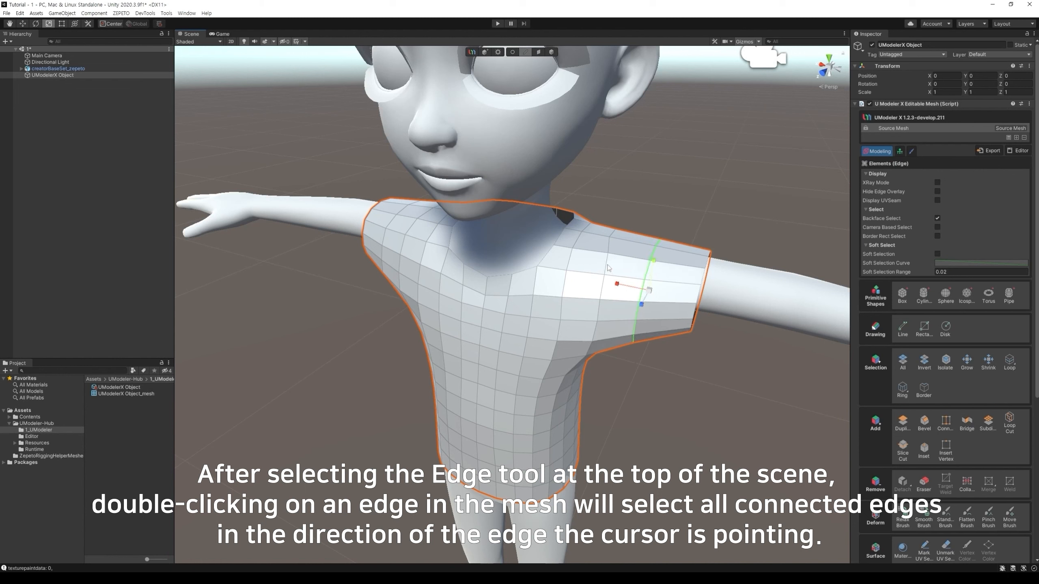
double_click(609, 263)
key("w")
double_click(521, 414)
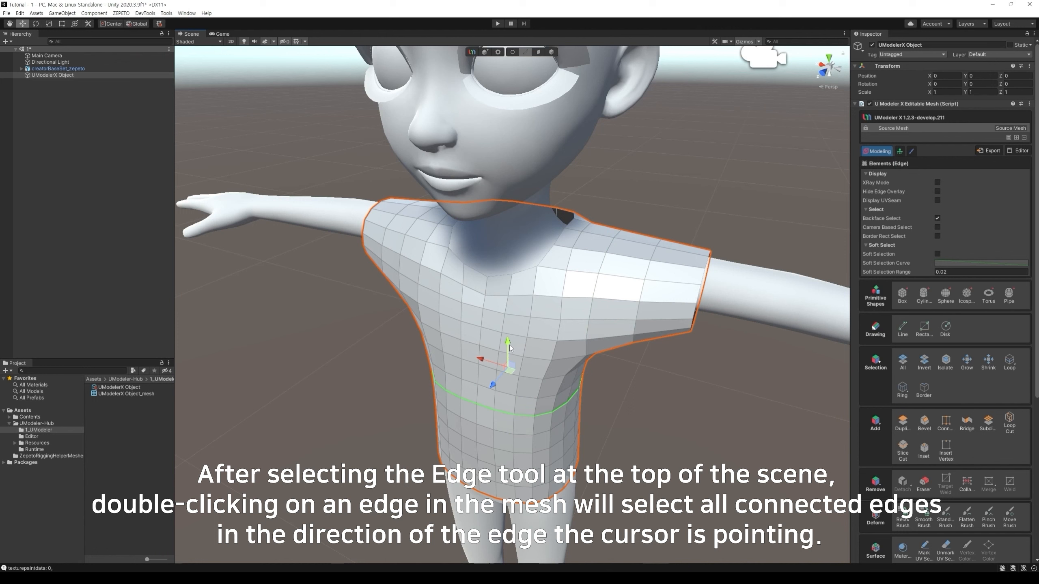
left_click_drag(510, 345, 507, 361)
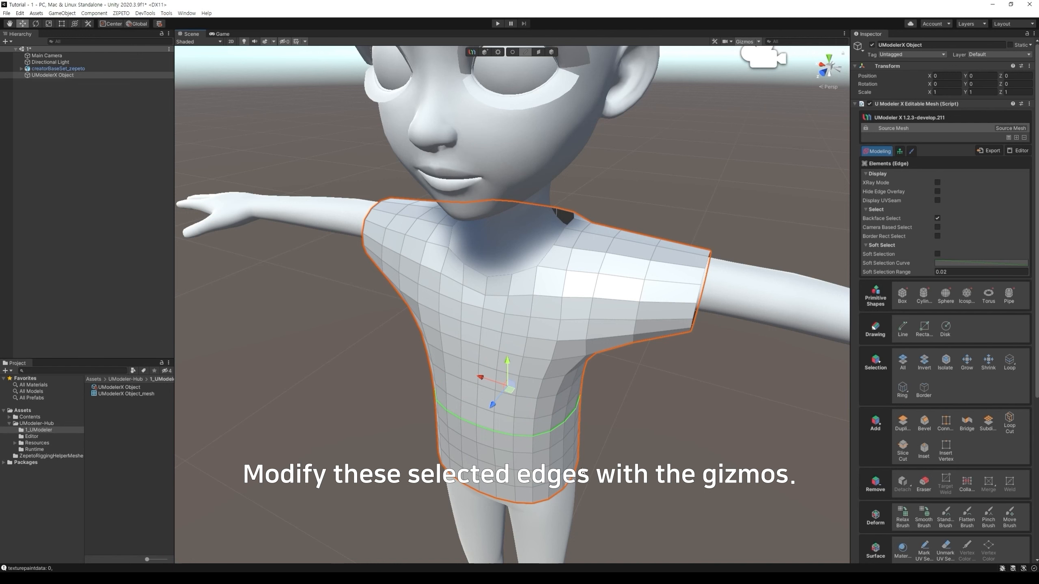
Step: Extrude new faces along the neck boundary edges by scaling the selected loop inward
double_click(561, 239)
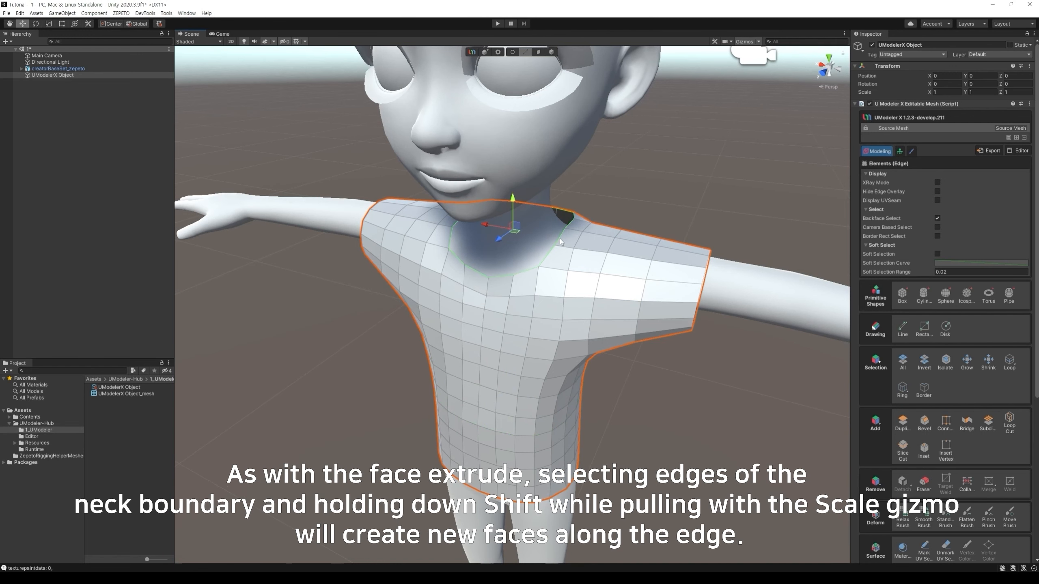
key("r")
left_click_drag(513, 233, 513, 200, "shift")
key("w")
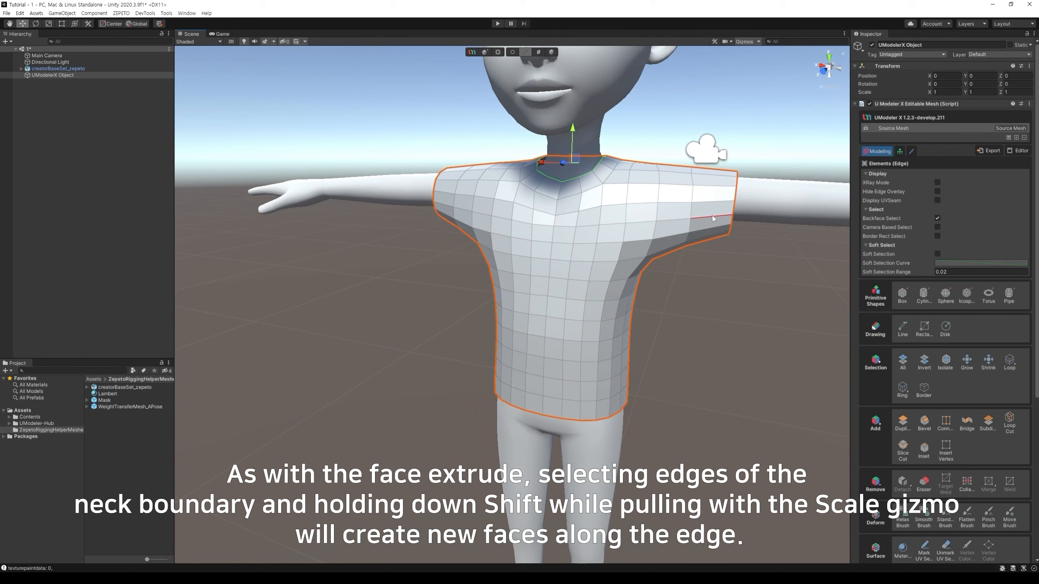
middle_click_drag(720, 218, 694, 236)
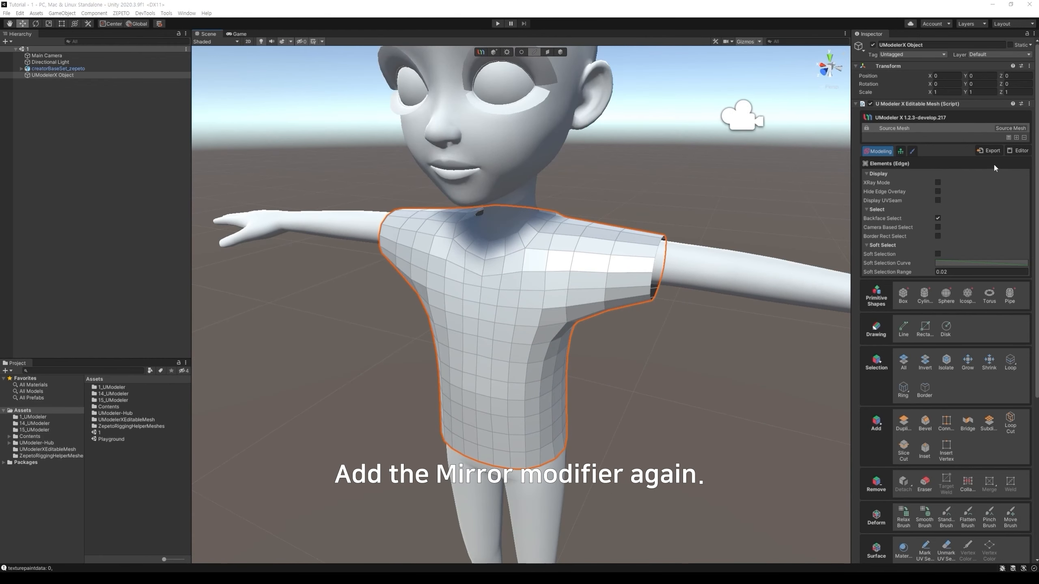
Step: Add a Mirror modifier on the X axis with Flip enabled, and return to editing the source mesh
left_click(1017, 138)
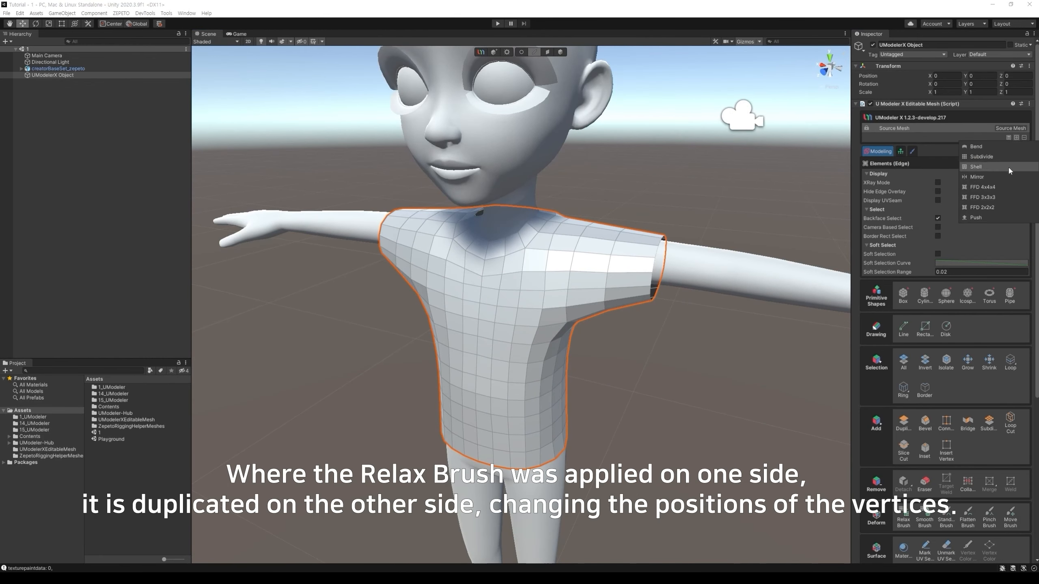
left_click(1005, 177)
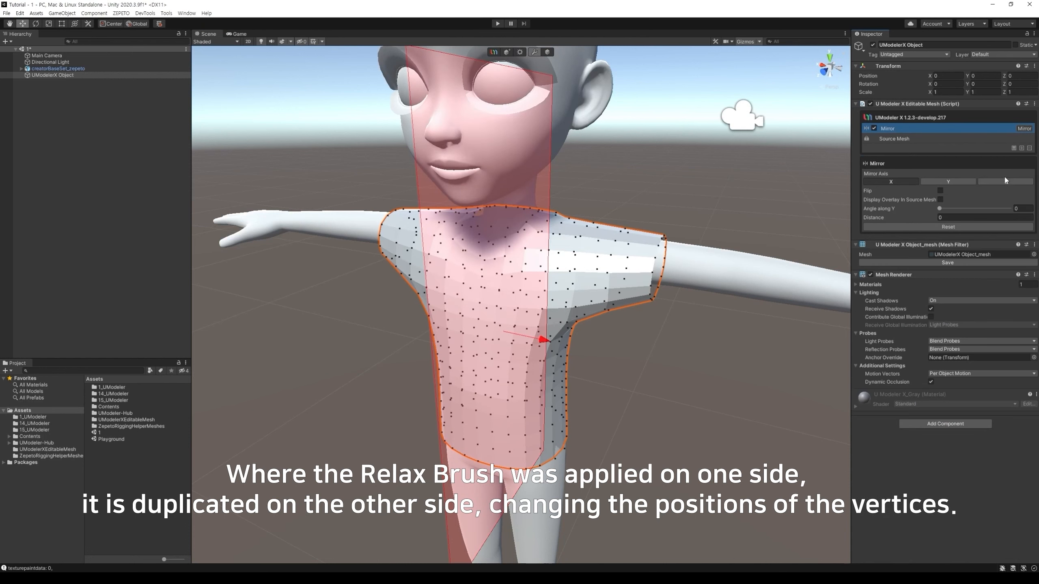
left_click(940, 191)
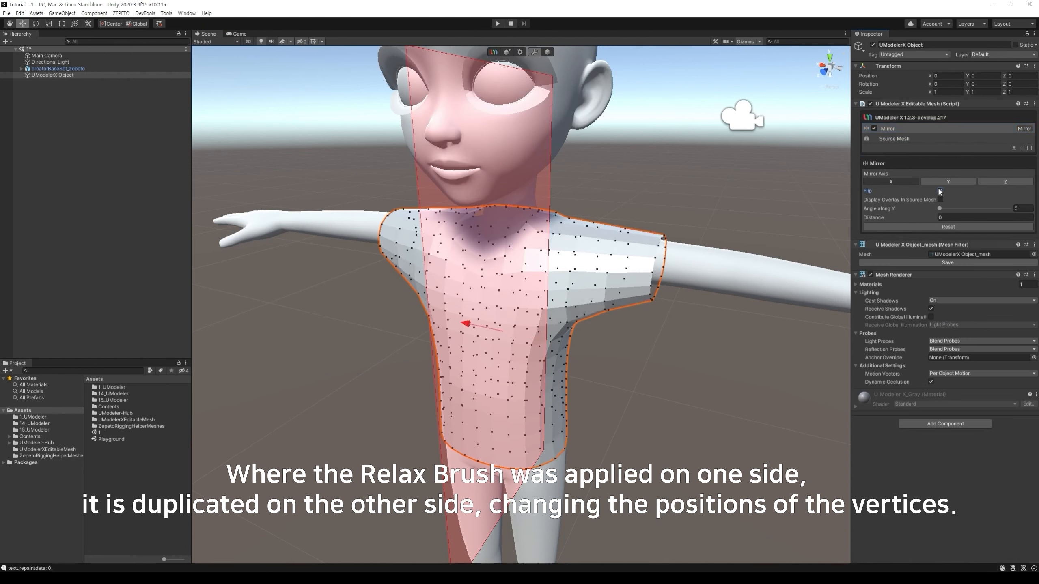
left_click(917, 138)
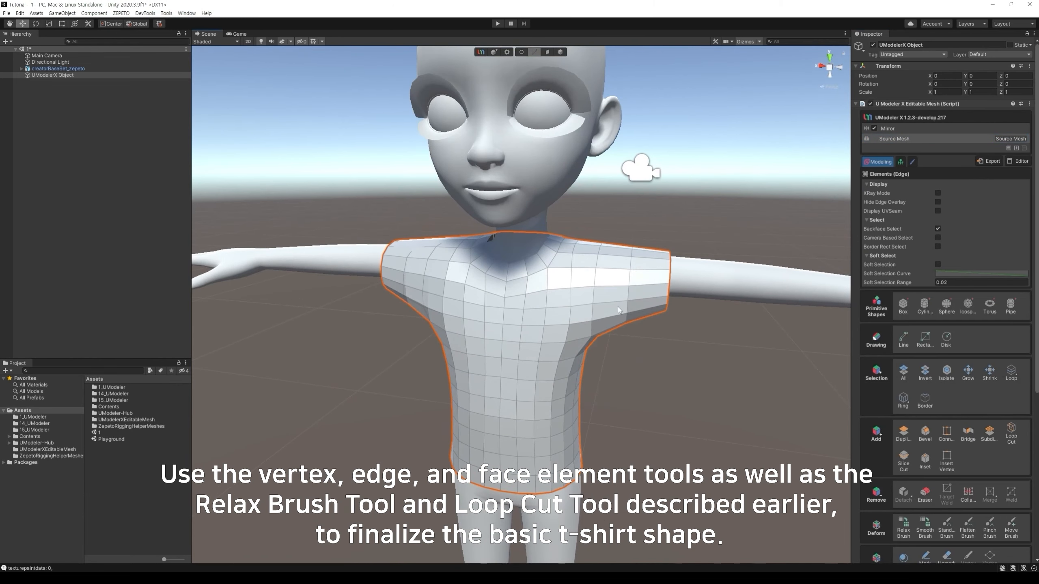
Step: Scale and reposition the sleeve's edge loops from the shoulder to the opening to even out and widen the sleeve
middle_click_drag(655, 372, 656, 364)
left_click(598, 282)
key("r")
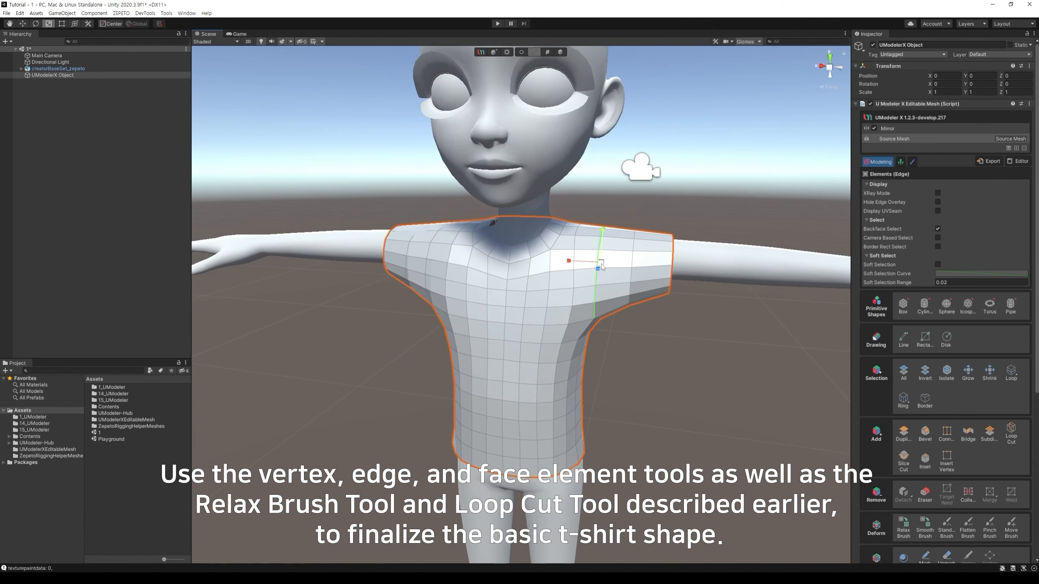
key("w")
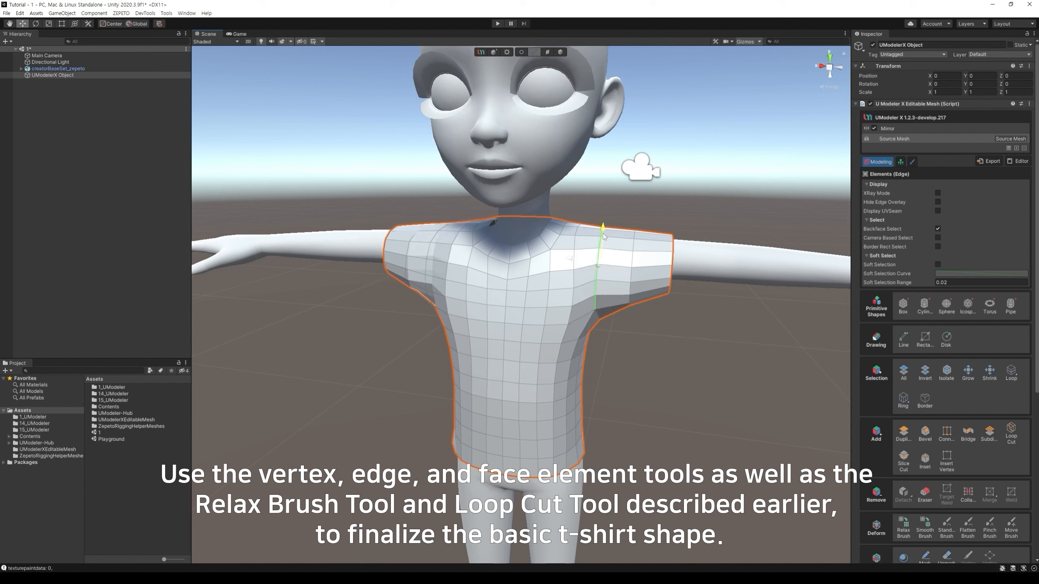
key("r")
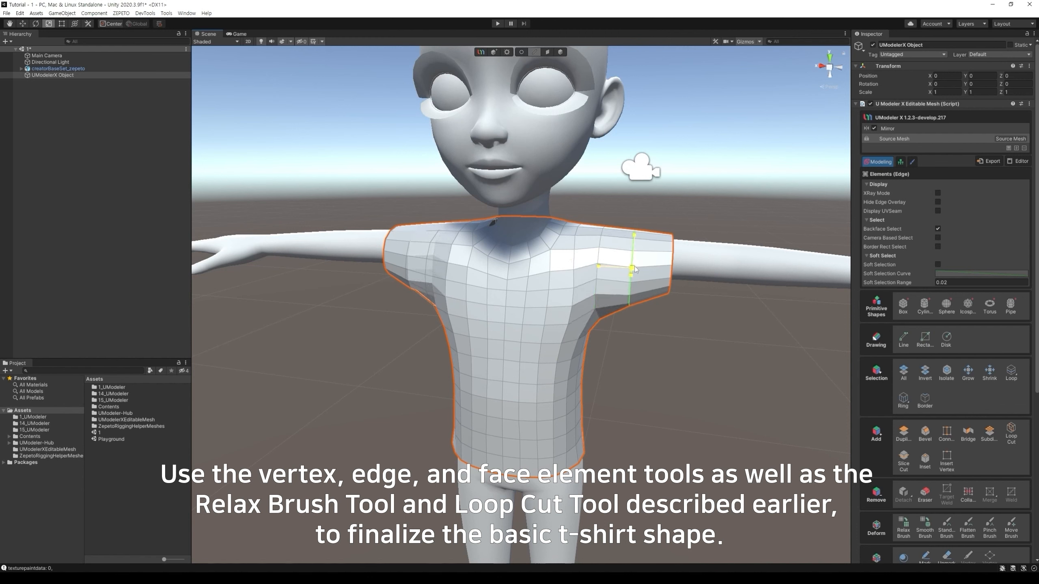
left_click(671, 271)
key("w")
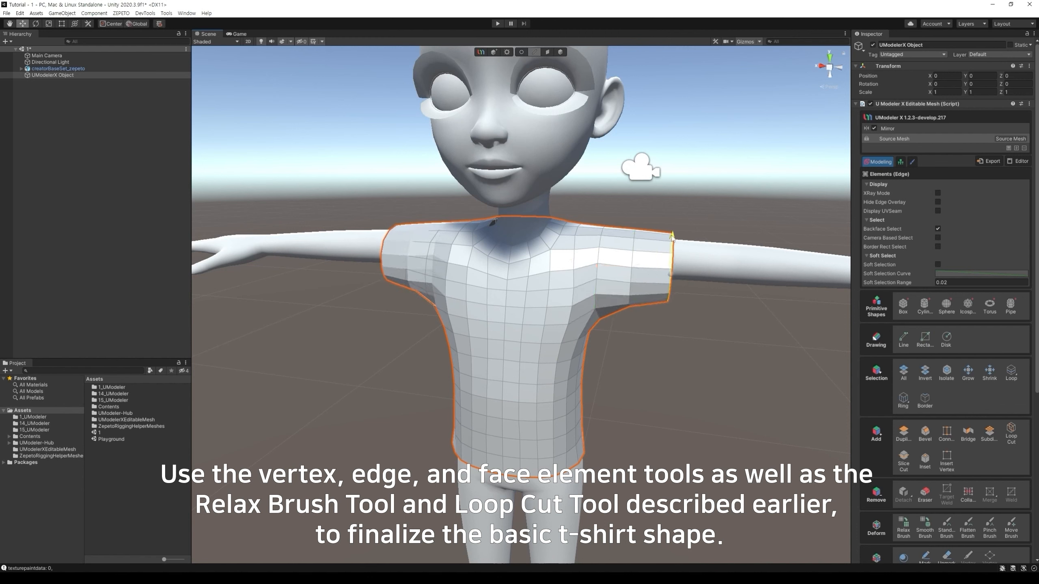
Step: Add a loop cut around the sleeve near the shoulder and shift the underarm vertices toward the torso
left_click(1009, 433)
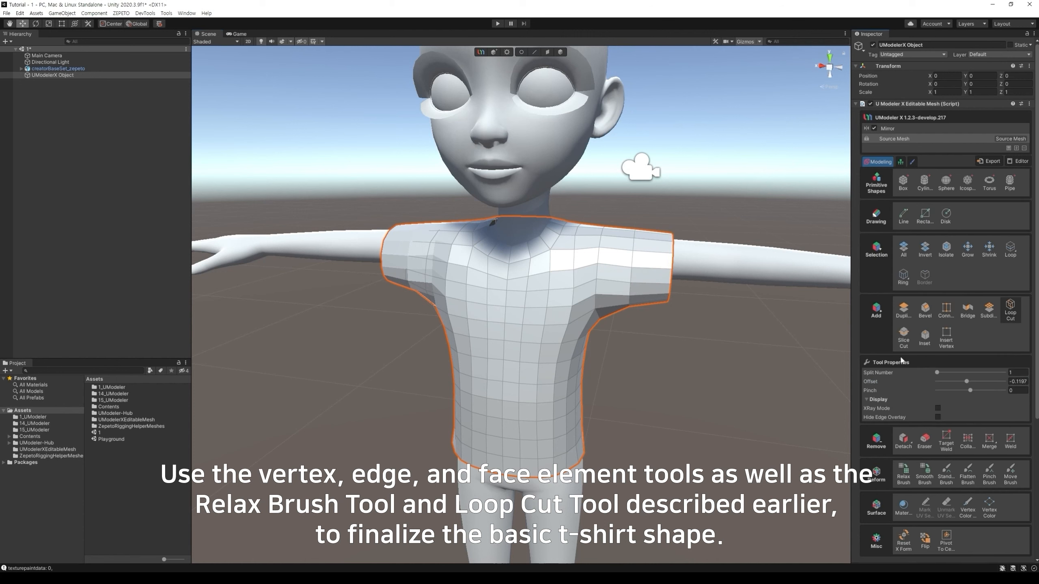
left_click(618, 255)
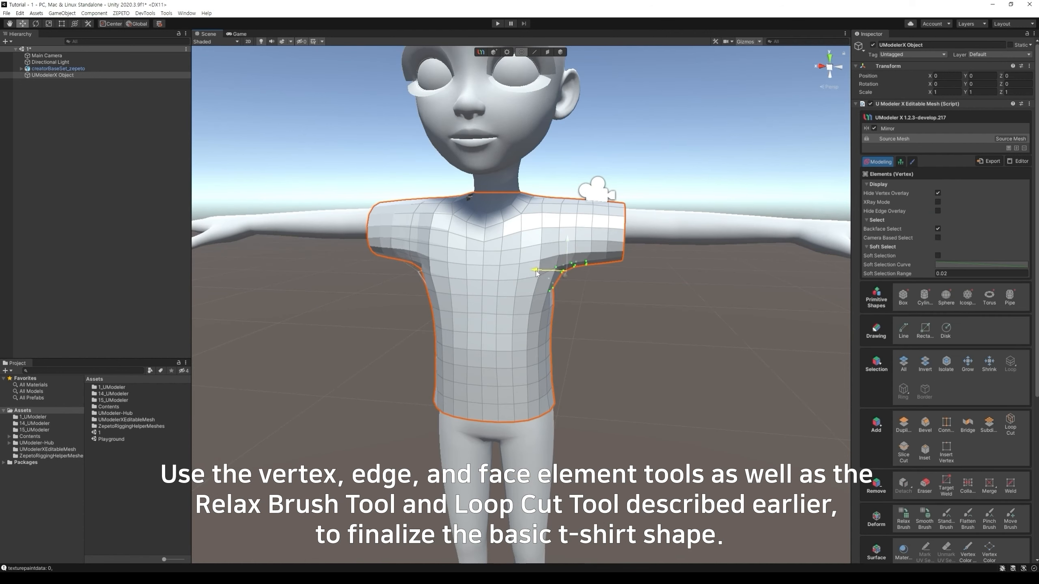
left_click_drag(537, 274, 518, 289)
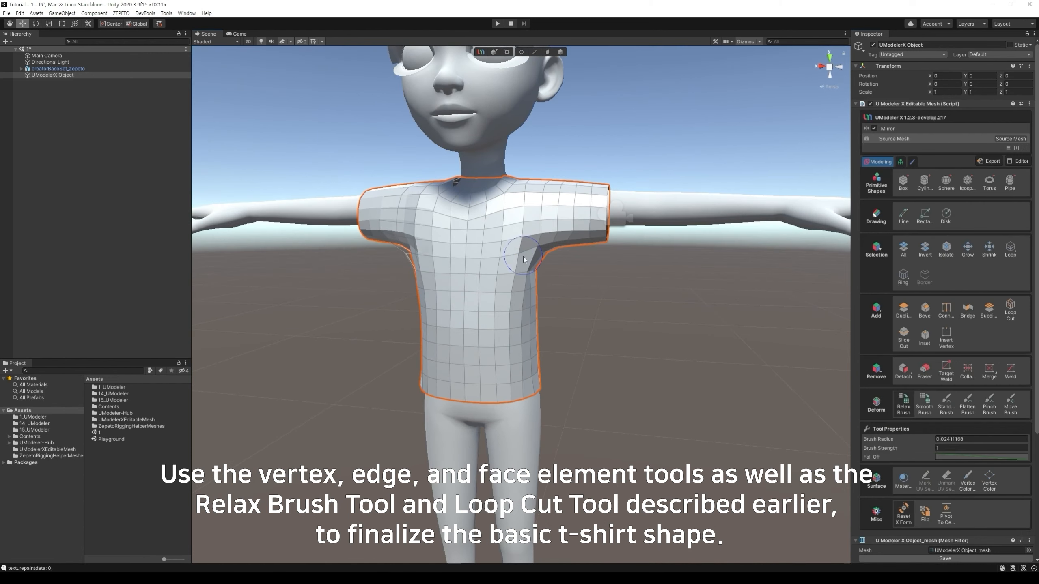
Step: Smooth the underarm and sleeve with the Relax Brush, and slightly raise the center front vertex below the neckline
mouse_move(524, 260)
left_mouse_down()
mouse_move(567, 215)
mouse_move(511, 226)
mouse_move(558, 211)
left_mouse_up()
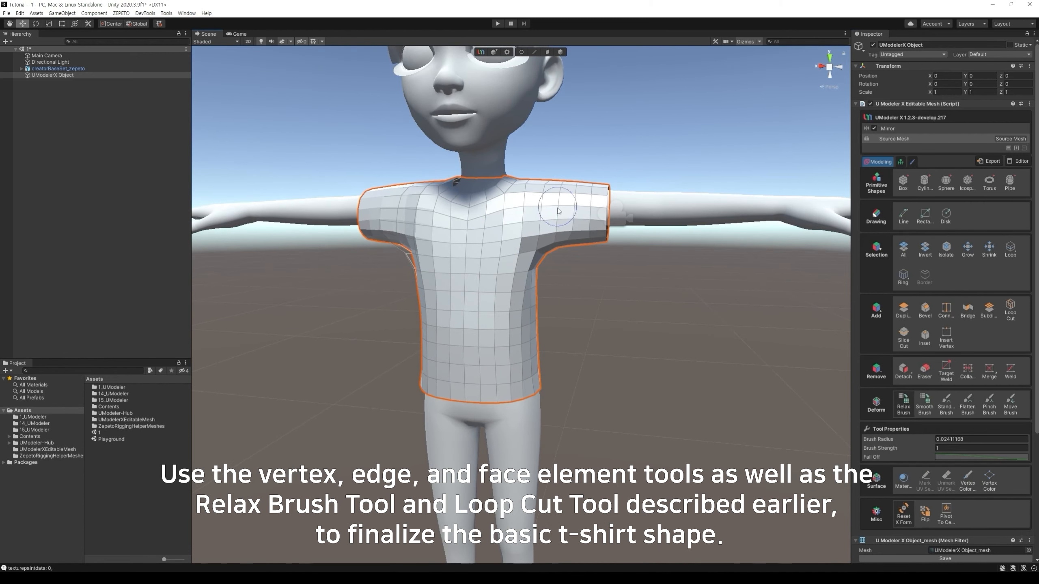
left_click(522, 53)
left_click(467, 220)
left_click_drag(467, 192, 467, 187)
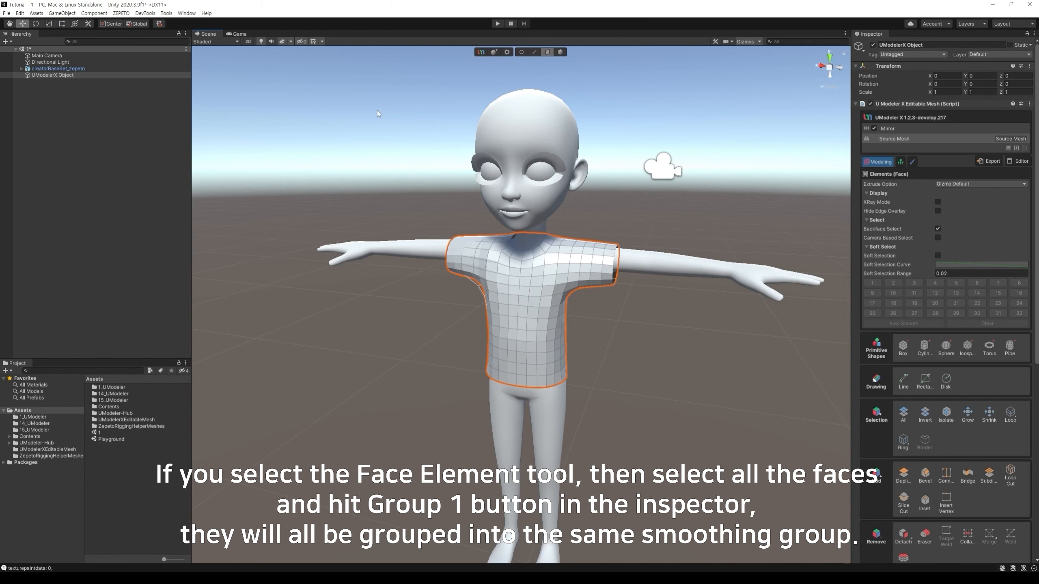
Step: Assign all faces of the T-shirt to smoothing group 1, then leave face editing and deselect the object
left_click_drag(384, 114, 688, 478)
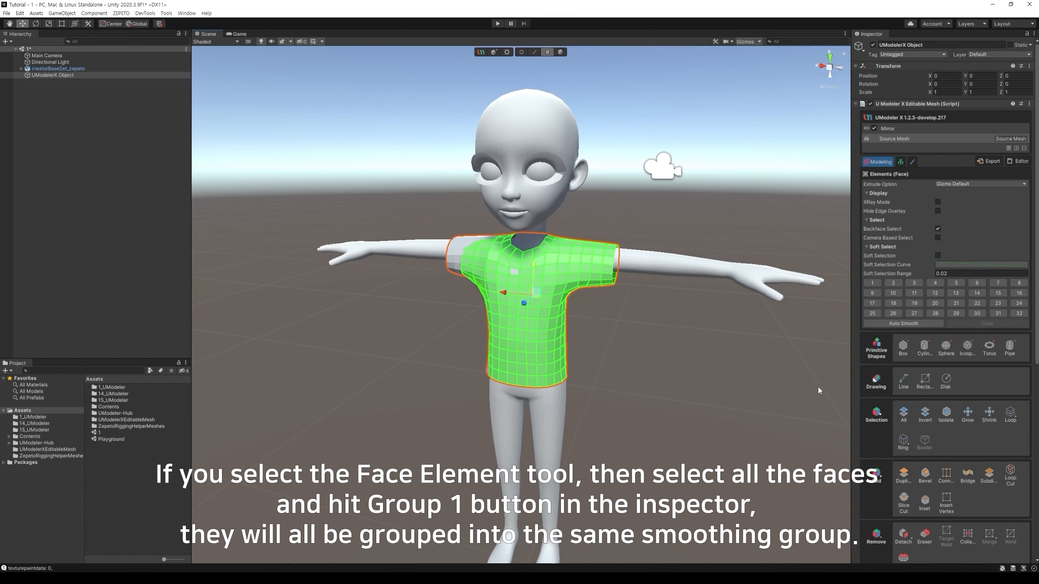
left_click(872, 283)
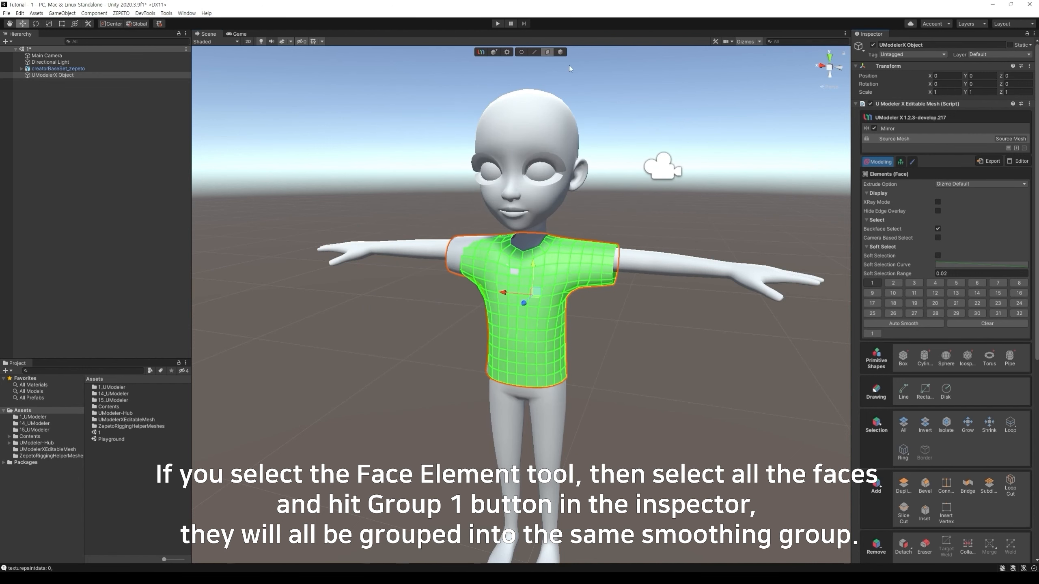
left_click(560, 52)
left_click(641, 240)
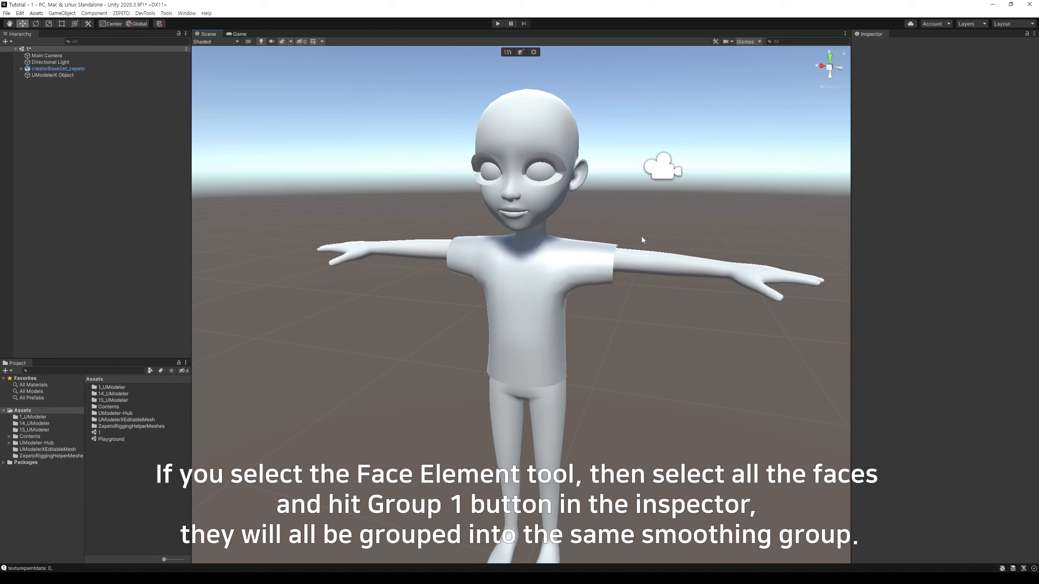
Step: Remove all T-shirt faces from smoothing group 1, then leave face editing and deselect the shirt
left_click(547, 310)
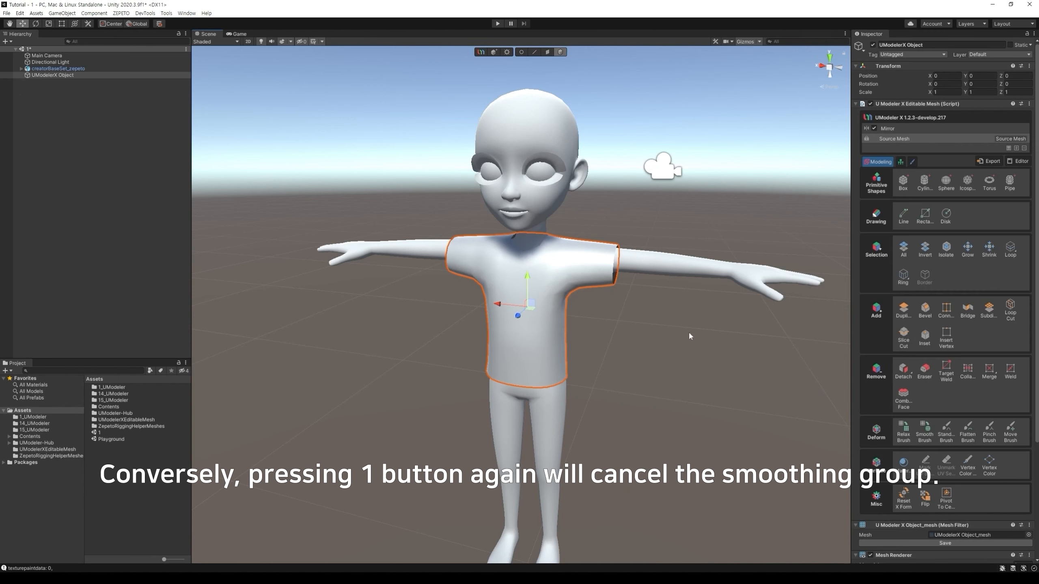
left_click(548, 53)
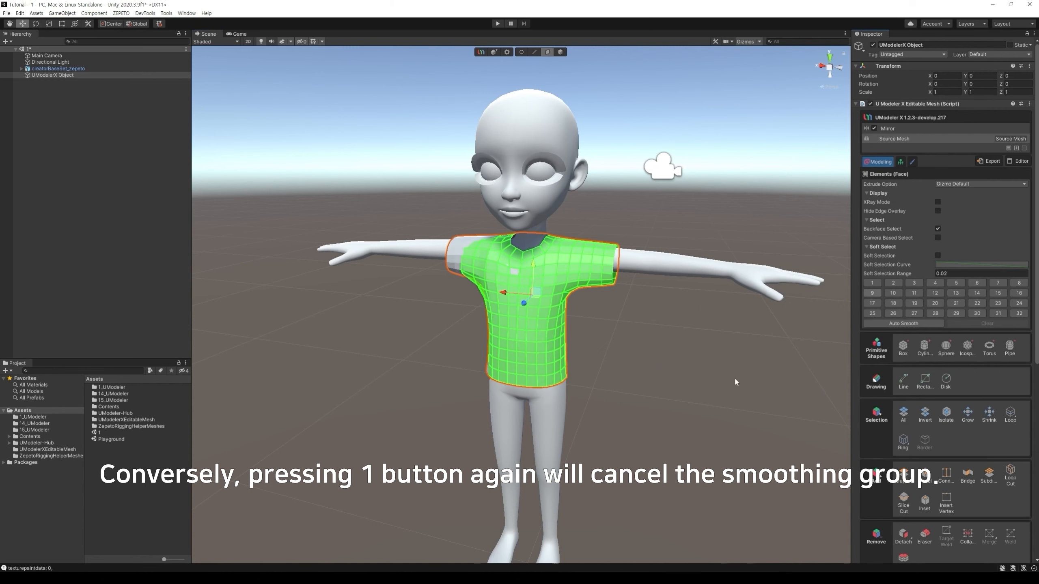
left_click(561, 52)
left_click(718, 397)
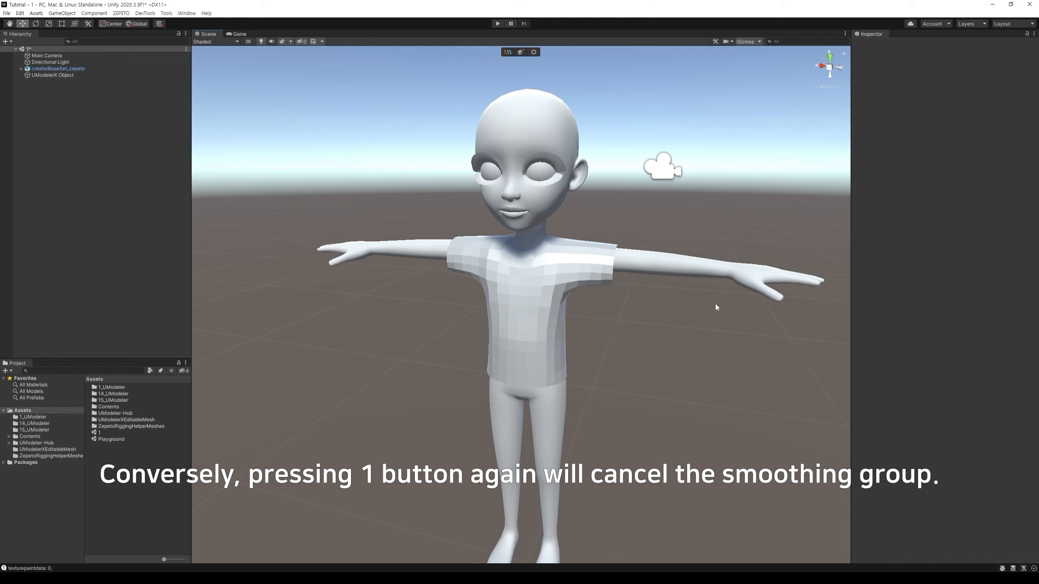
middle_click_drag(709, 315, 707, 302)
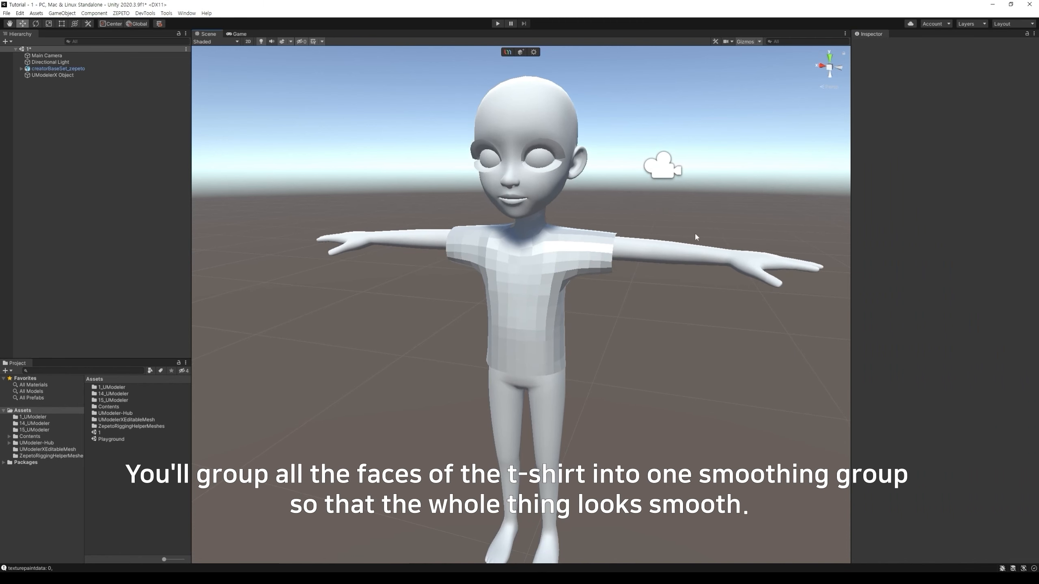
Step: Select the T-shirt again, put all its faces back into smoothing group 1, and return to object mode
left_click(554, 265)
left_click(548, 53)
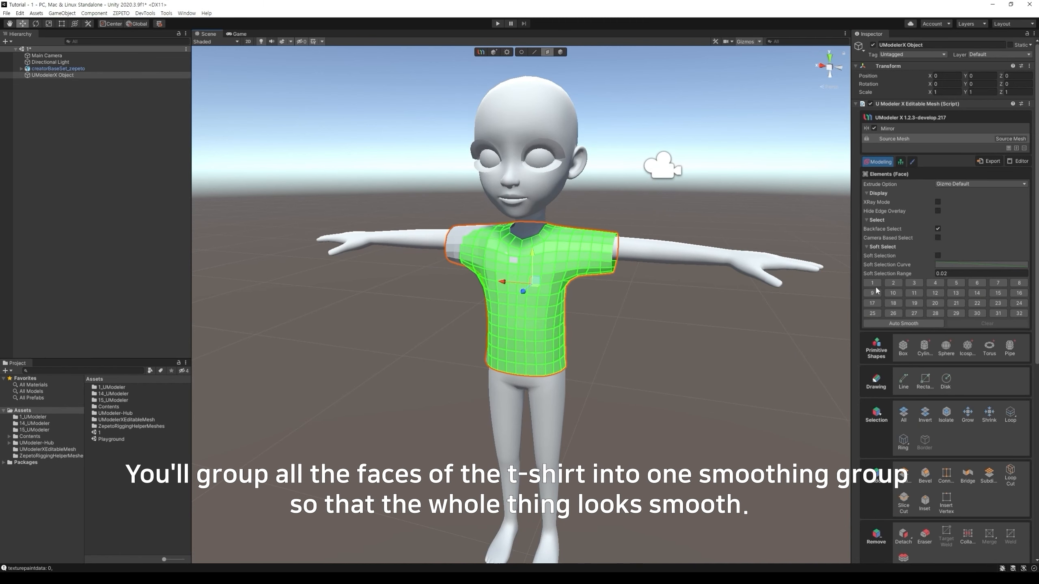
left_click(878, 283)
left_click(560, 77)
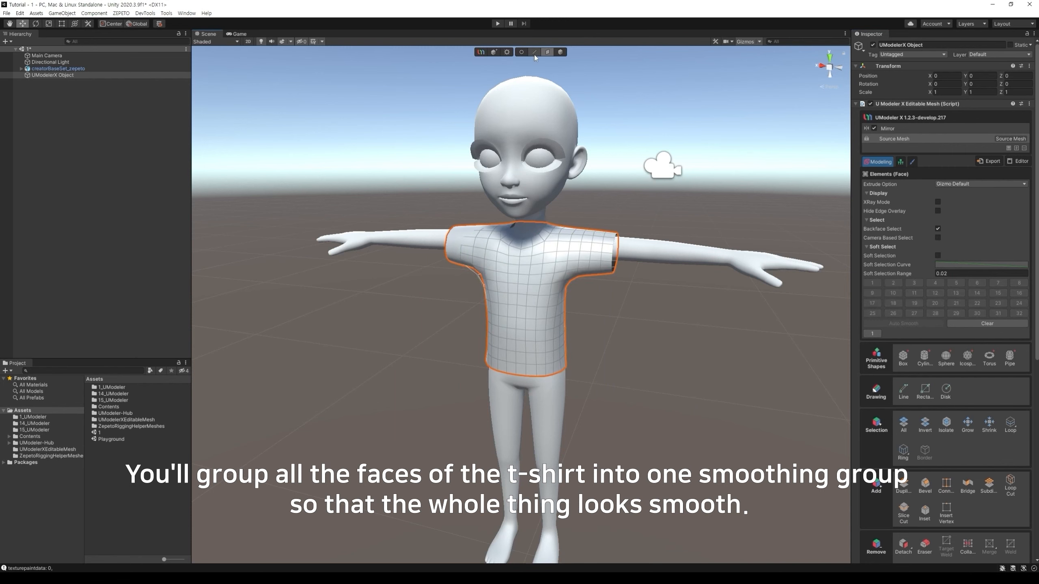
left_click(522, 53)
middle_click_drag(667, 316, 661, 352)
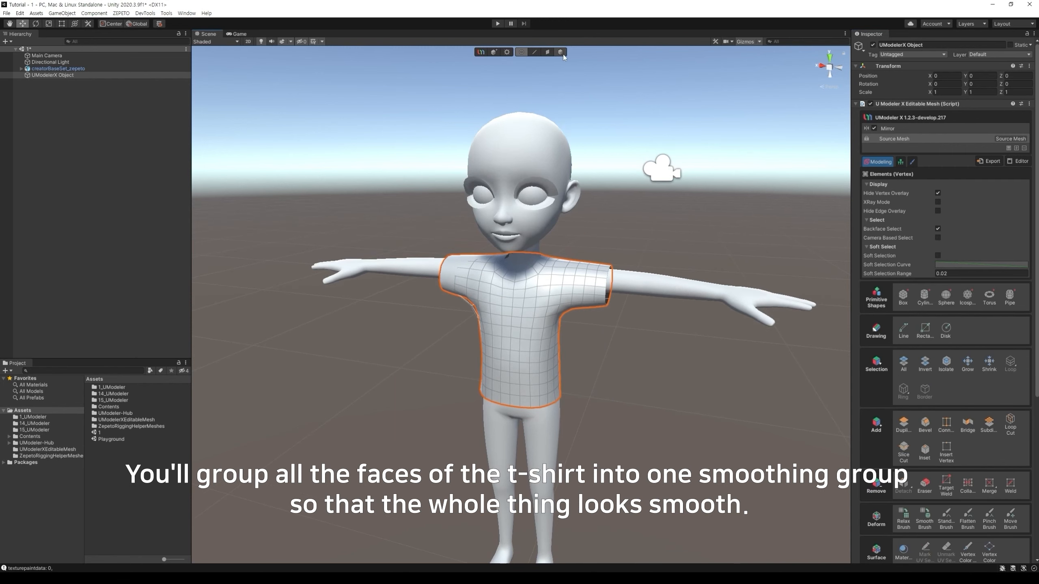
left_click(560, 52)
mouse_move(664, 354)
left_mouse_down("alt")
mouse_move(450, 342)
mouse_move(663, 327)
mouse_move(692, 343)
mouse_move(666, 342)
left_mouse_up("alt")
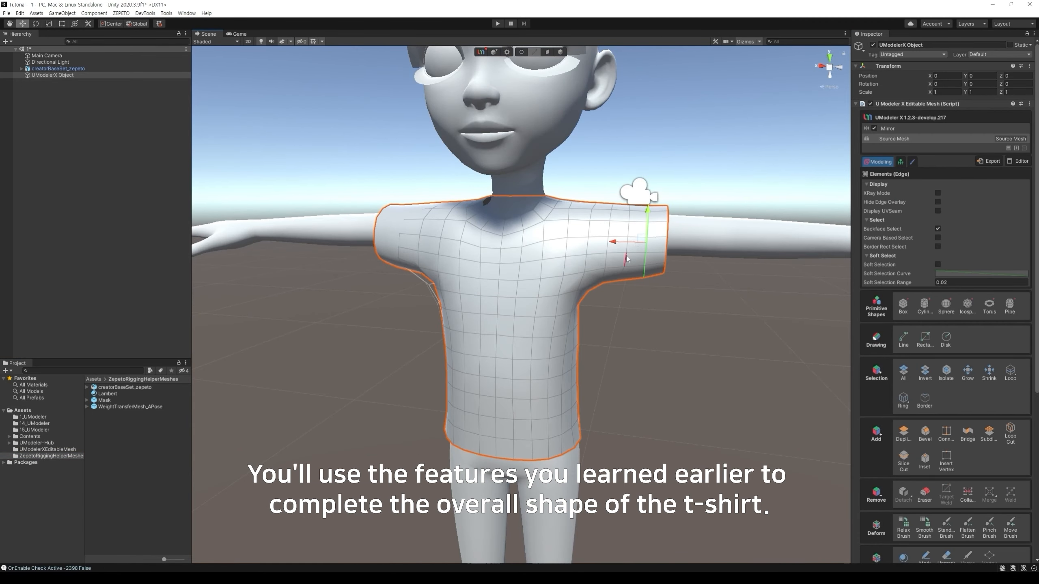
Step: Add a loop cut around the torso at the waist and move the loop slightly upward
double_click(665, 269)
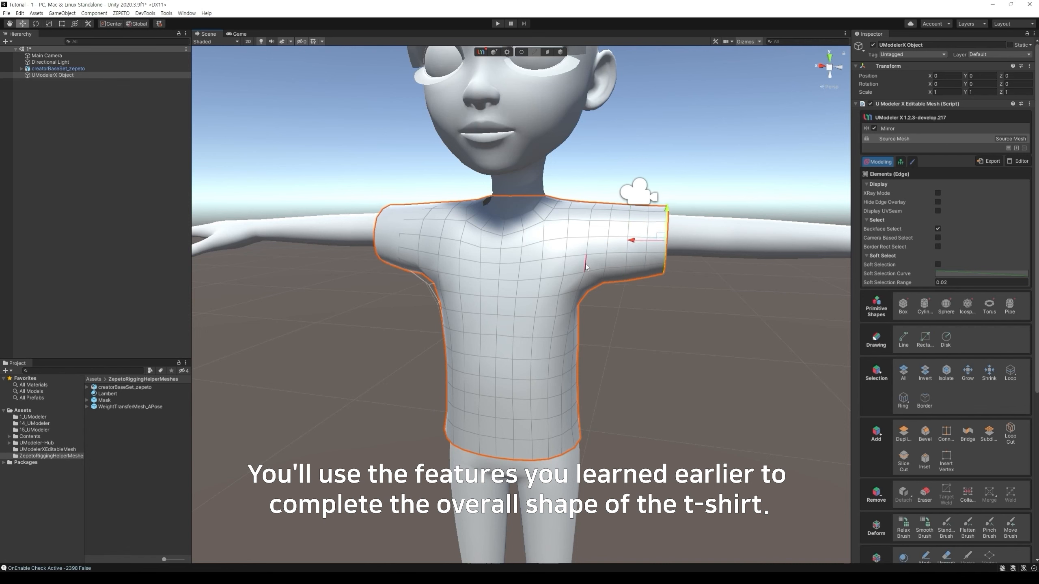
left_click(1011, 434)
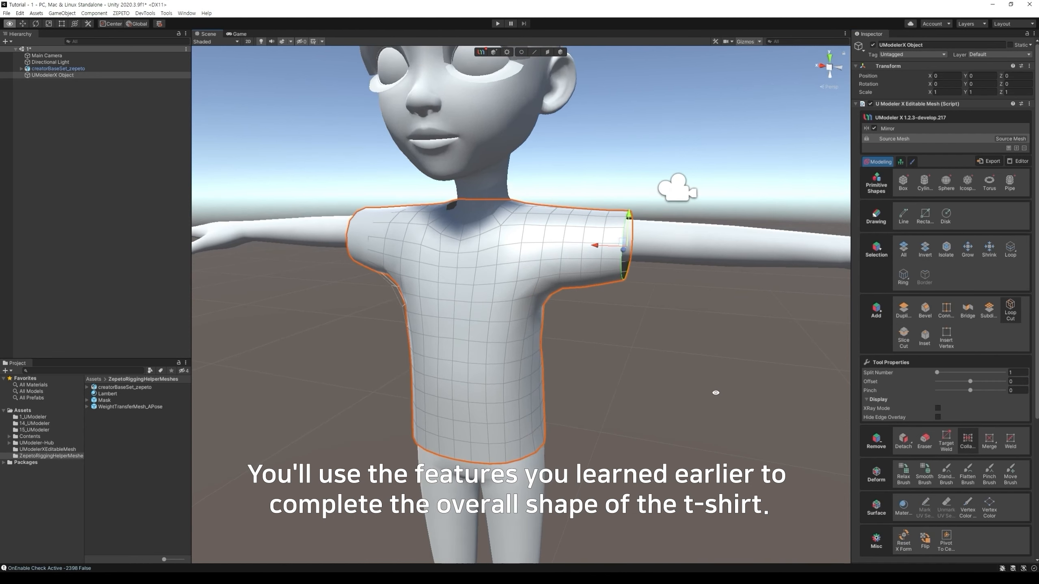
left_click(577, 371)
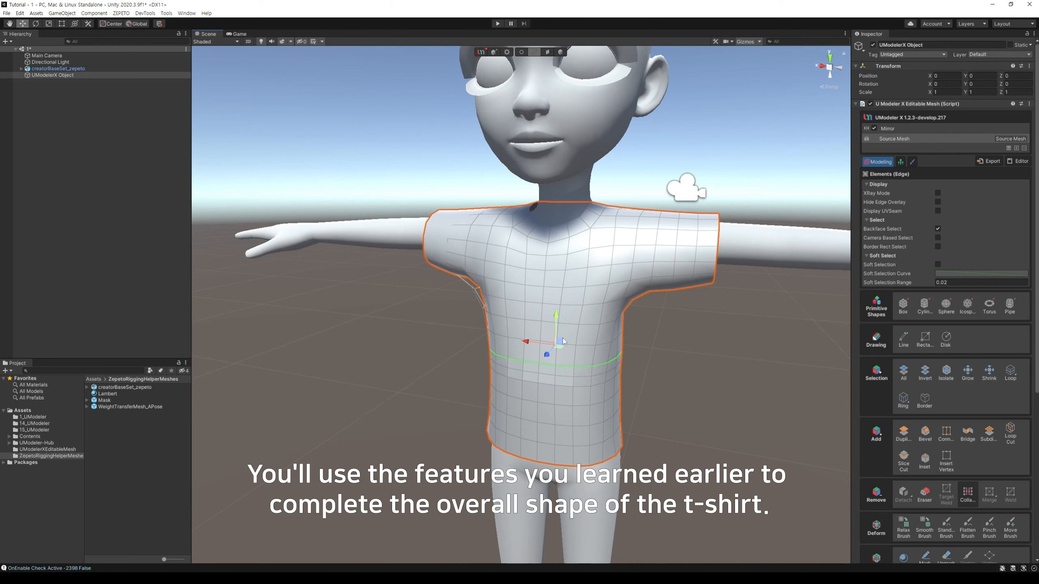
left_click_drag(565, 360, 556, 340)
left_click(696, 394)
Step: Add another loop cut through the front of the chest and even out the mesh with the Relax Brush
middle_click_drag(714, 377, 710, 386)
middle_click_drag(655, 318, 650, 335)
left_click(1007, 434)
left_click(548, 291)
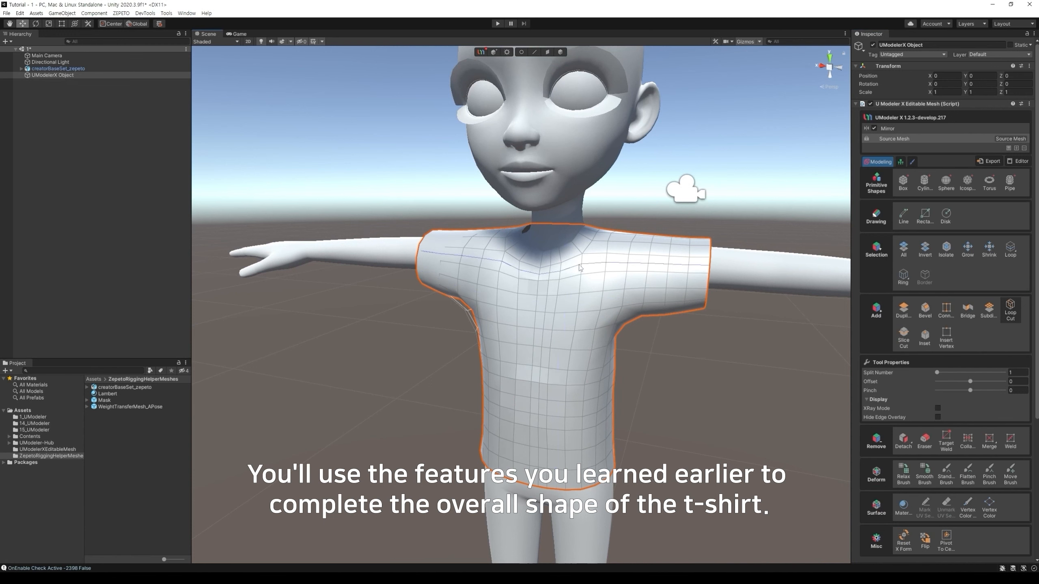
key("1")
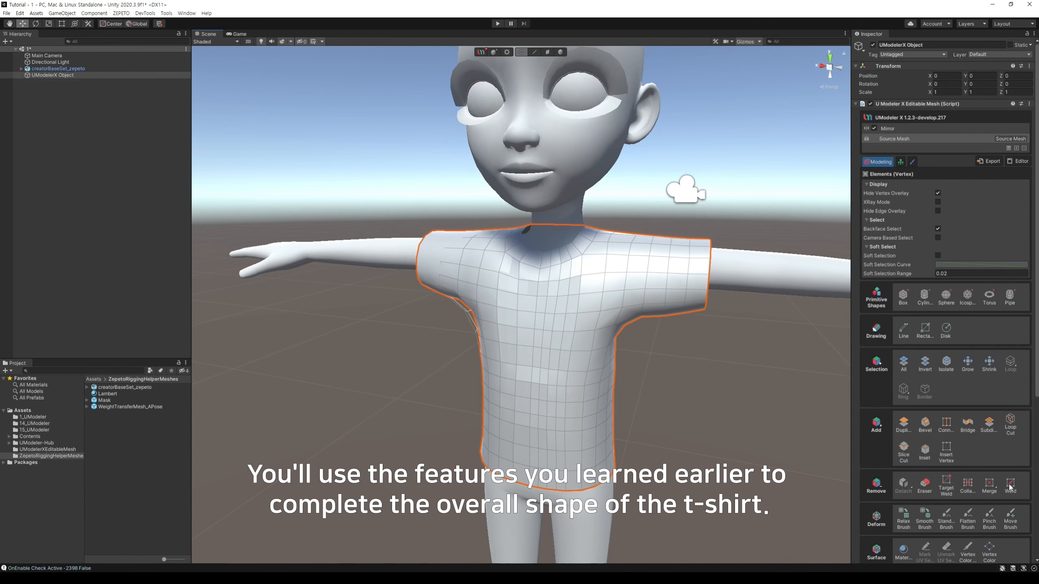
left_click(903, 518)
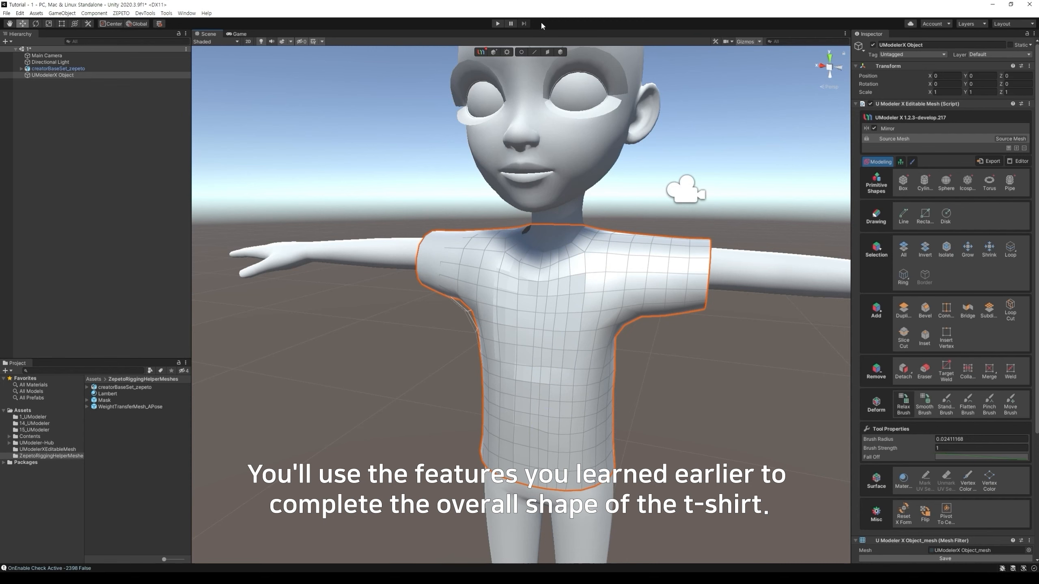
Step: Select every face of the T-shirt and clear its smoothing group so the mesh is flat-shaded
left_click(548, 52)
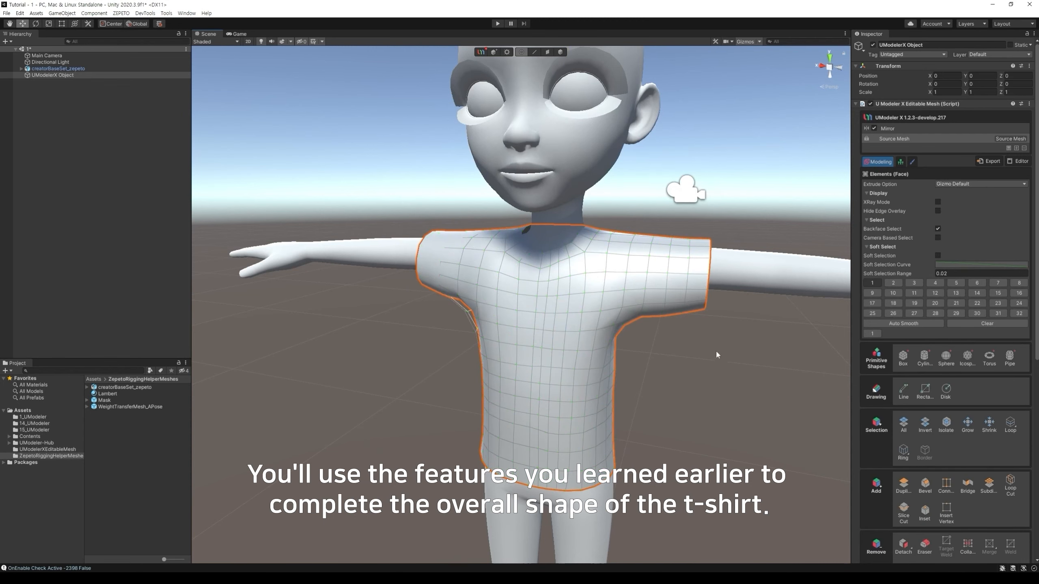
left_click(548, 52)
left_click_drag(346, 129, 718, 565)
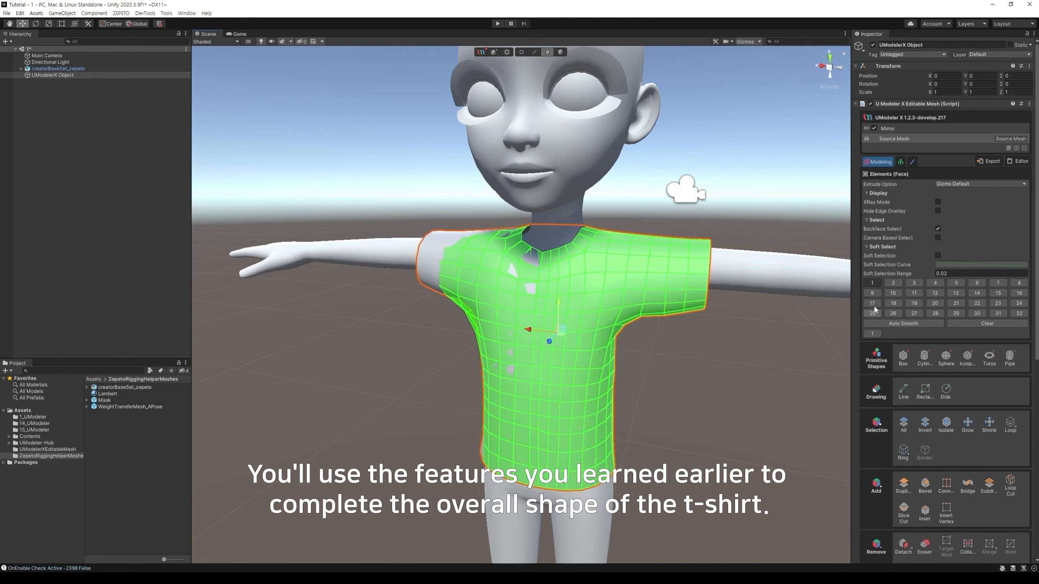
left_click(872, 313)
left_click(632, 195)
Step: Apply the Mirror modifier to the source mesh and relax the center of the upper chest with the Relax Brush
left_click(913, 128)
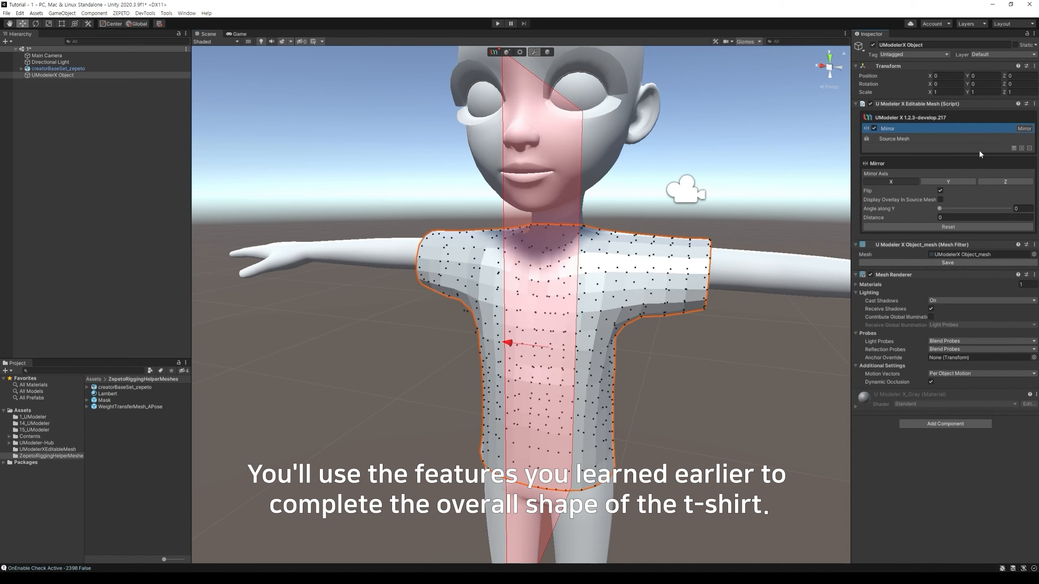
left_click(1009, 148)
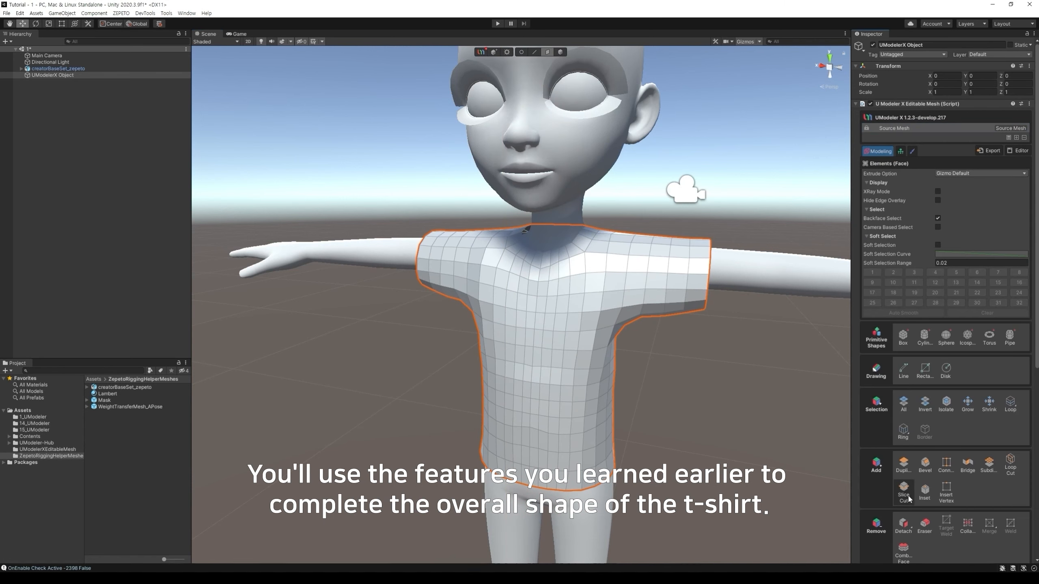
scroll(937, 454, "down", 8)
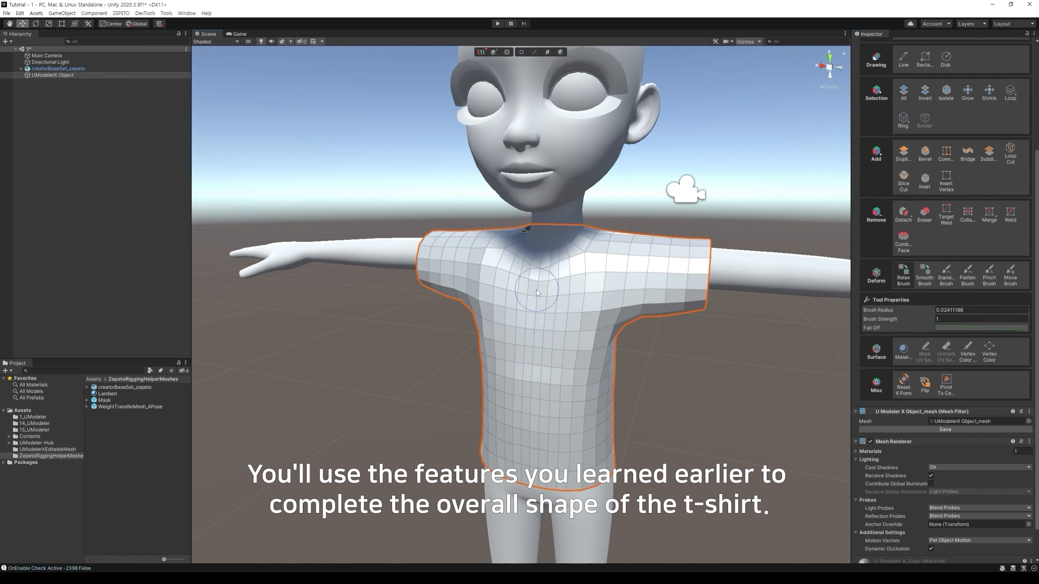
left_click_drag(537, 290, 542, 274)
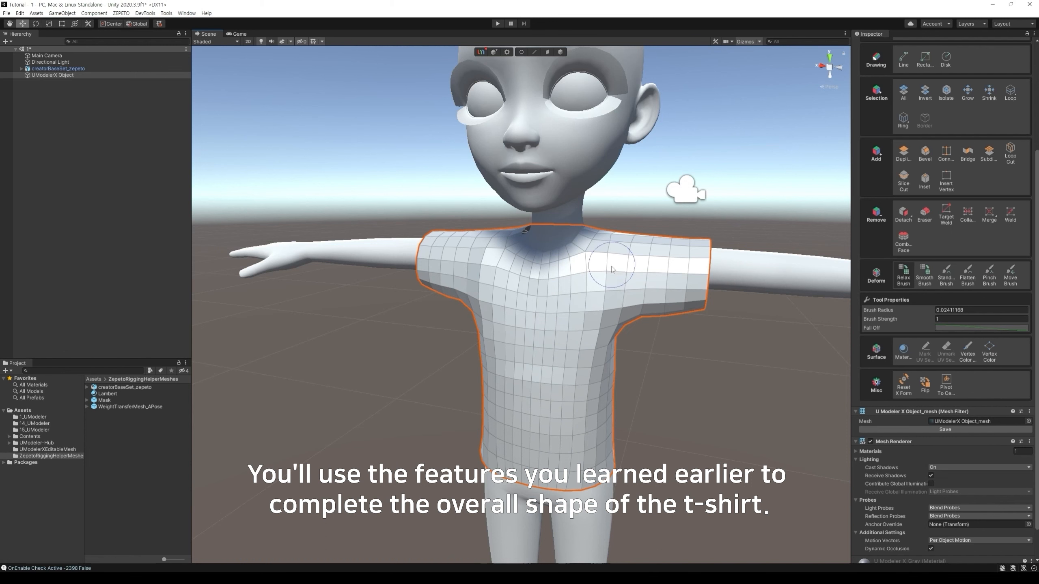
Step: Scale and shift the sleeve's edge loops at the opening, just inside it, and closer to the shoulder
left_click(534, 52)
double_click(707, 284)
key("r")
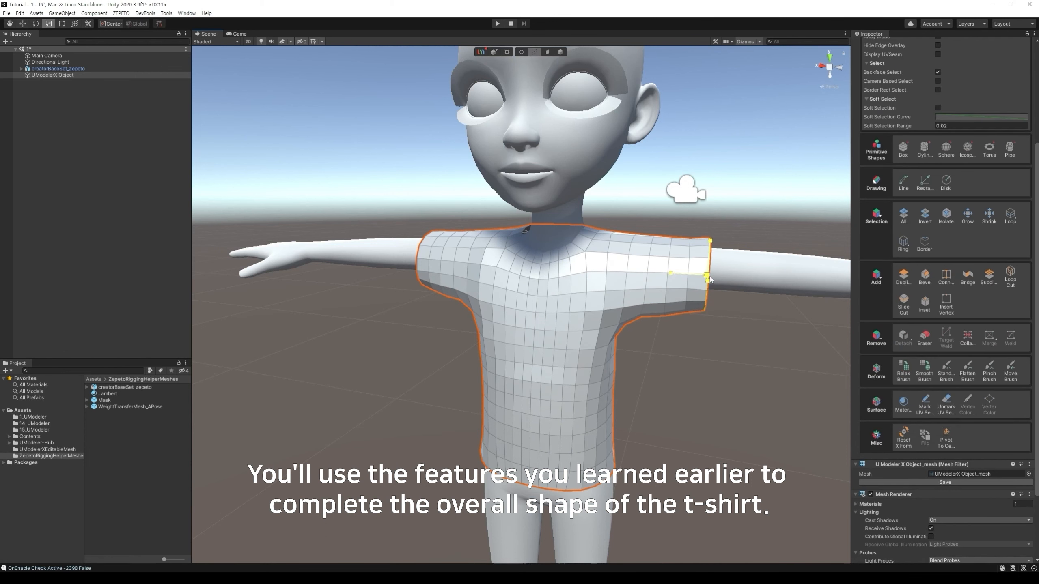
key("w")
double_click(689, 266)
key("r")
double_click(645, 289)
key("w")
left_click(596, 194)
Step: Select the underside vertices at the sleeve opening, then scale the edge loop just inside the opening
key("1")
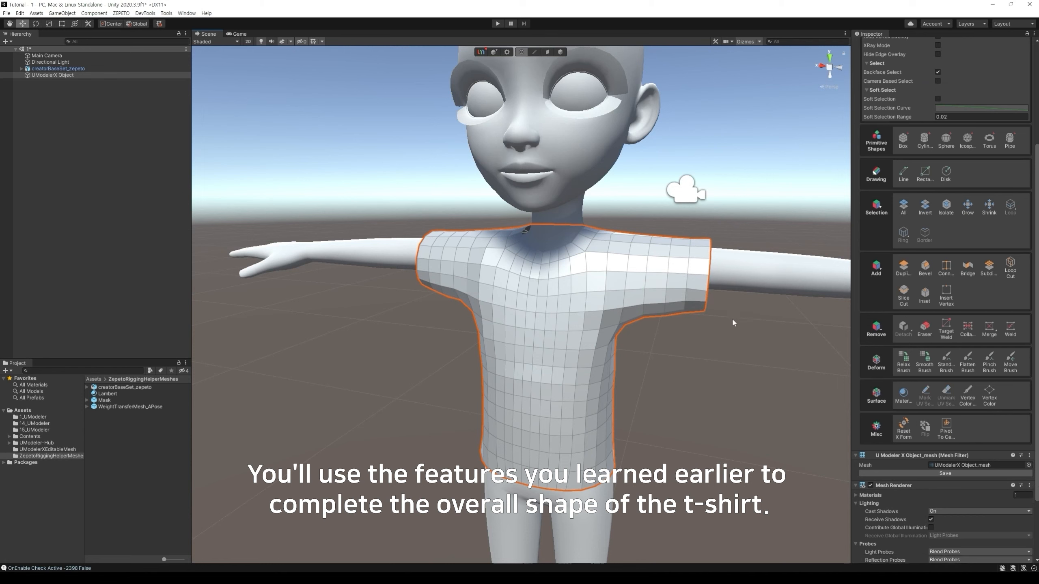
left_click_drag(724, 331, 666, 288)
left_click(726, 313)
left_click(675, 367)
left_click_drag(681, 401, 693, 393, "alt")
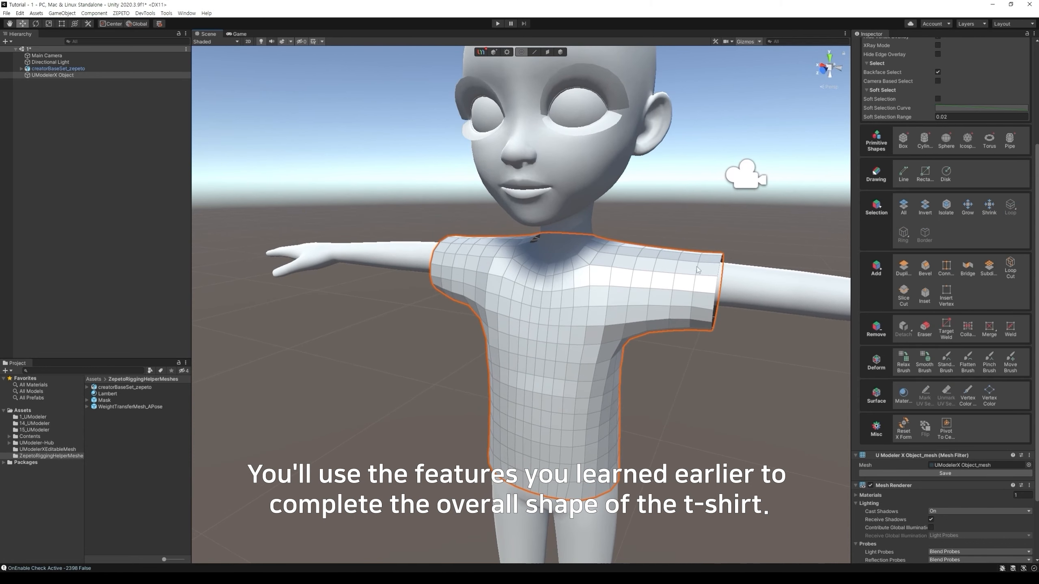
key("2")
left_click(696, 273)
key("r")
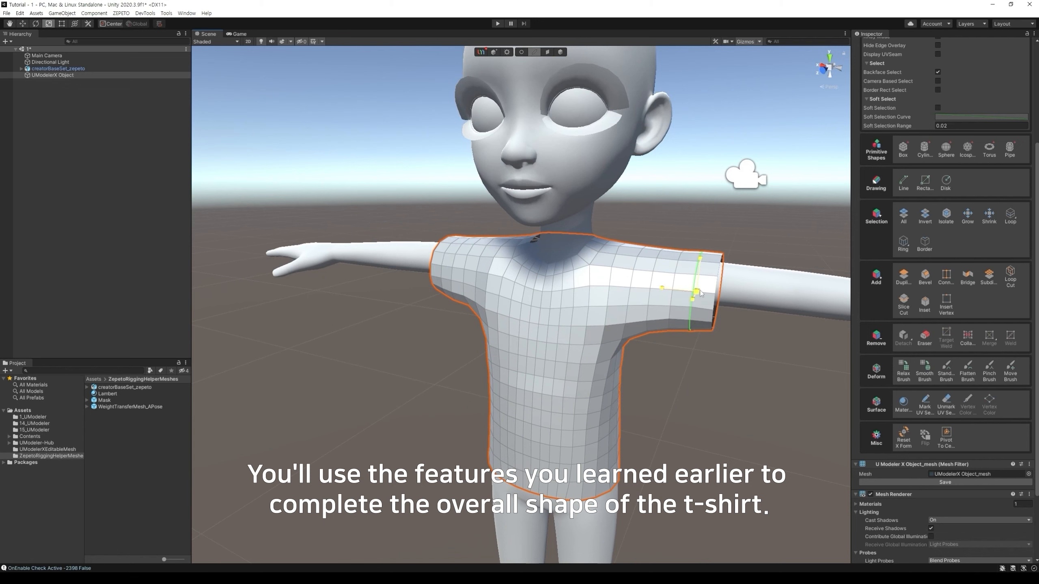
Step: Add a new Mirror modifier on the X axis to the T-shirt mesh and toggle its Flip option
scroll(1018, 138, "up", 5)
left_click(1017, 137)
left_click(938, 186)
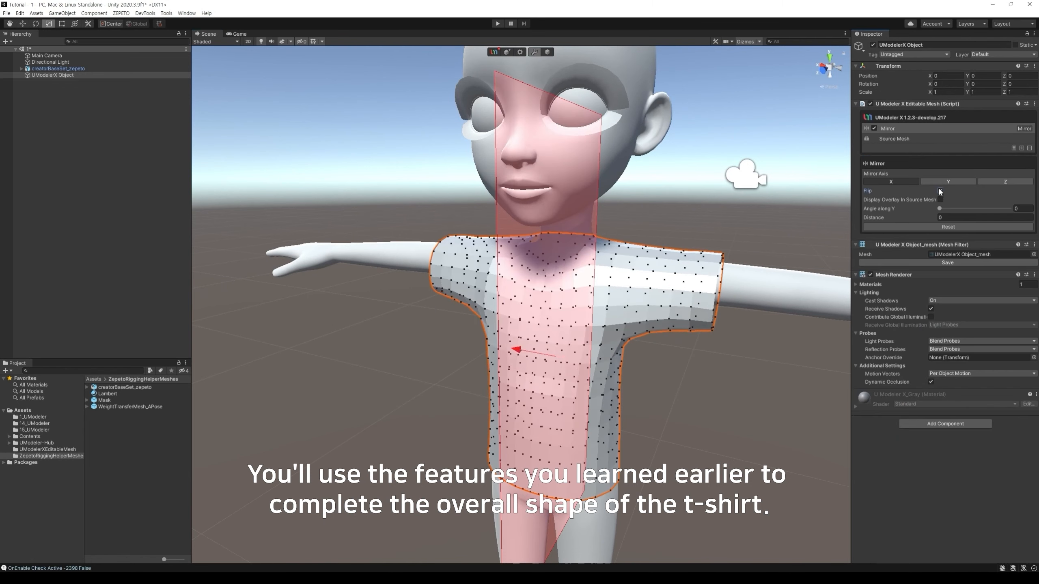
Step: Reposition the front neckline vertices, from the center point outward, to refine the collar curve
left_click(557, 262)
key("w")
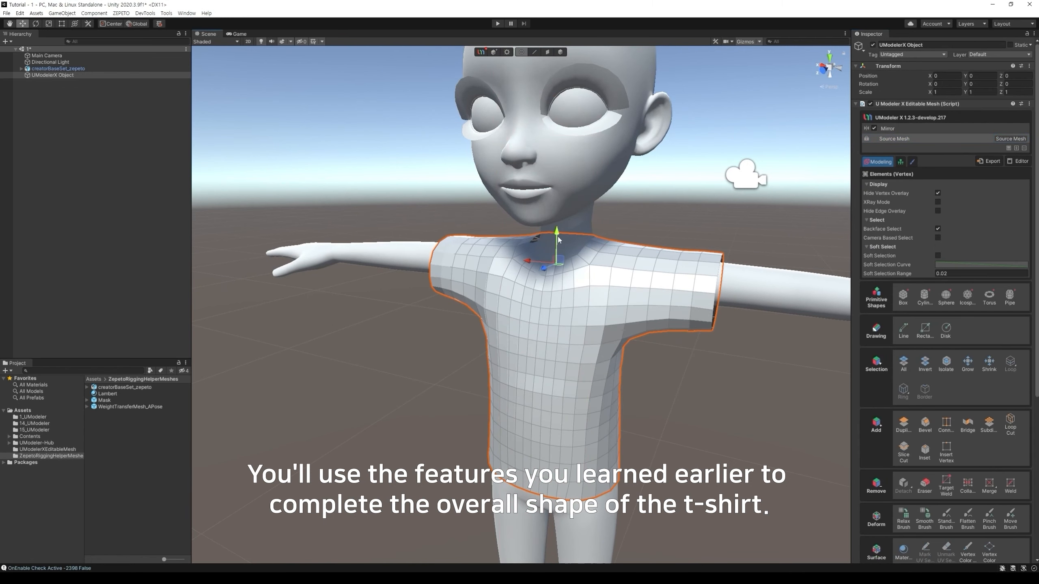
left_click(564, 259)
left_click(570, 275)
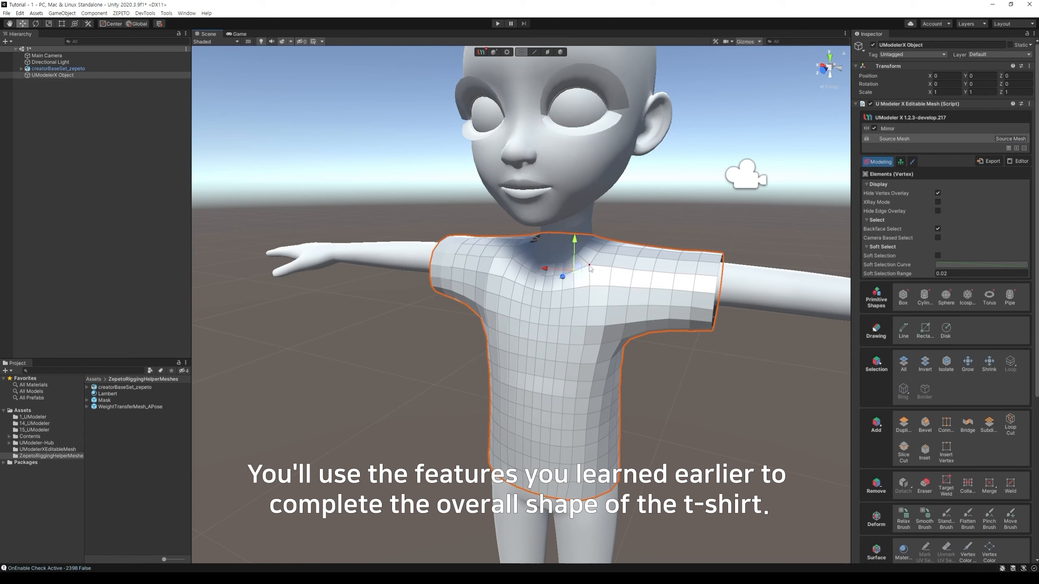
Step: Smooth the front of the torso with the Relax Brush and adjust the center hem and underarm vertices
left_click(946, 452)
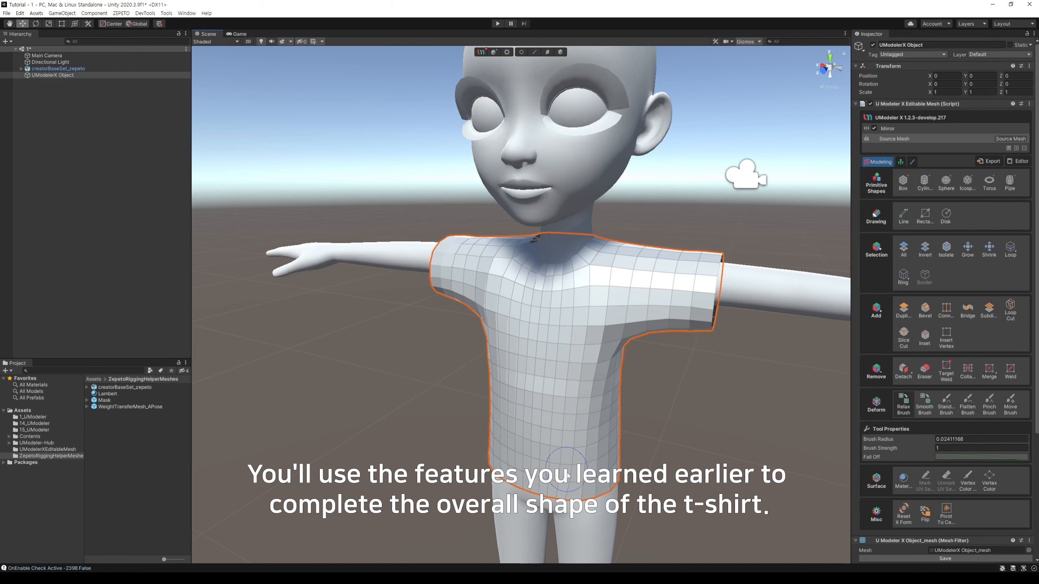
left_click(521, 52)
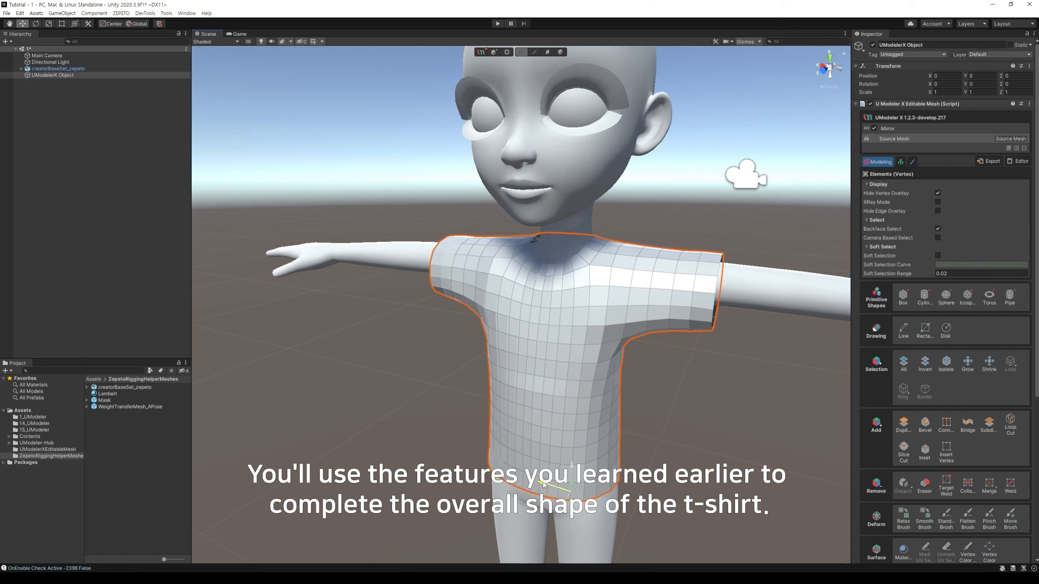
left_click(903, 520)
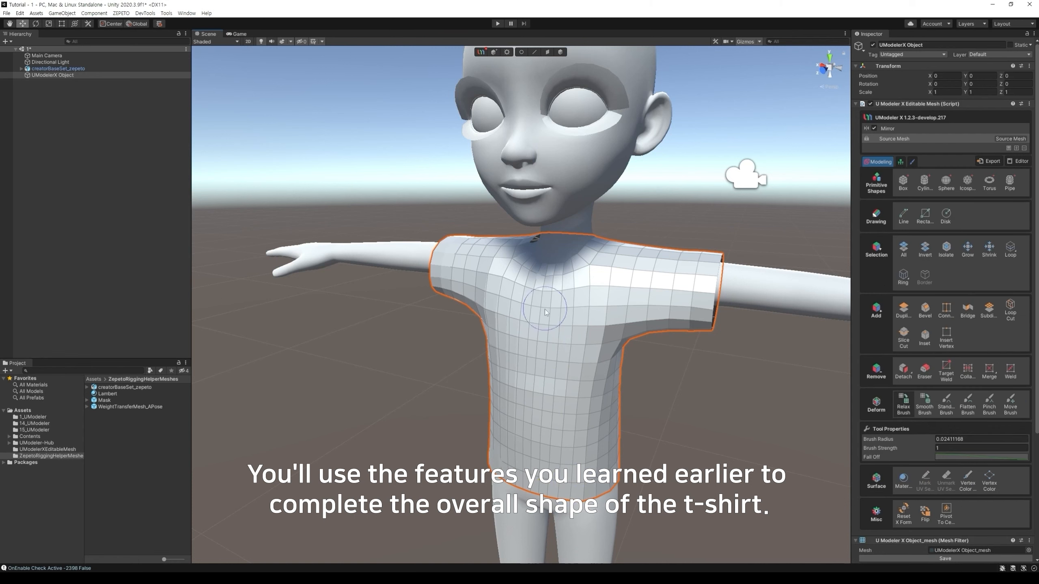
mouse_move(594, 319)
left_mouse_down()
mouse_move(624, 293)
mouse_move(587, 313)
mouse_move(595, 306)
mouse_move(544, 366)
mouse_move(575, 265)
mouse_move(680, 310)
mouse_move(599, 338)
left_mouse_up()
key("1")
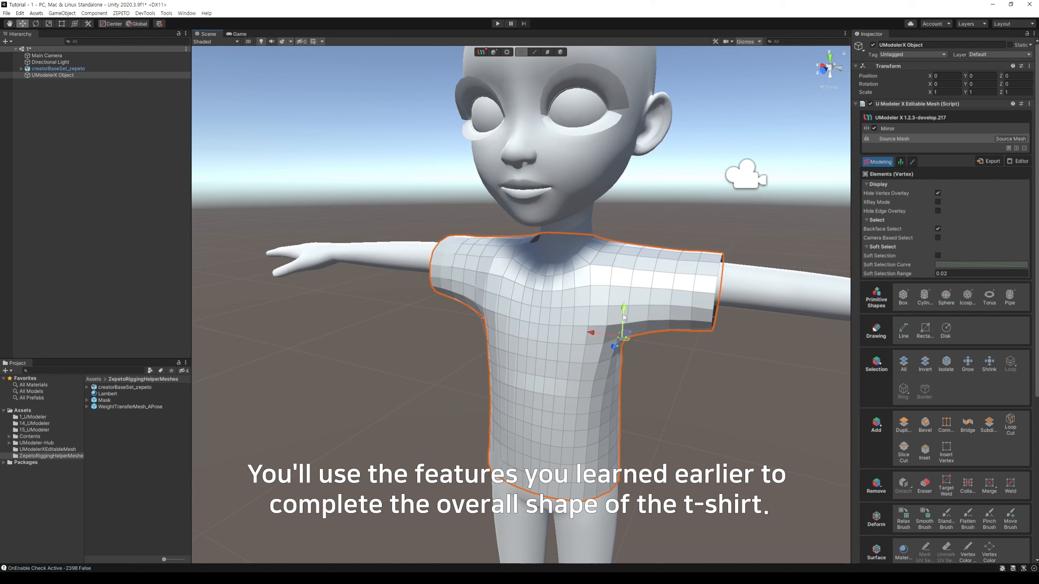
Step: Reposition the sleeve's edge loops along the arm, pulling the opening toward the body to shorten the sleeve
key("2")
left_click_drag(738, 368, 760, 369, "alt")
double_click(704, 262)
key("r")
key("w")
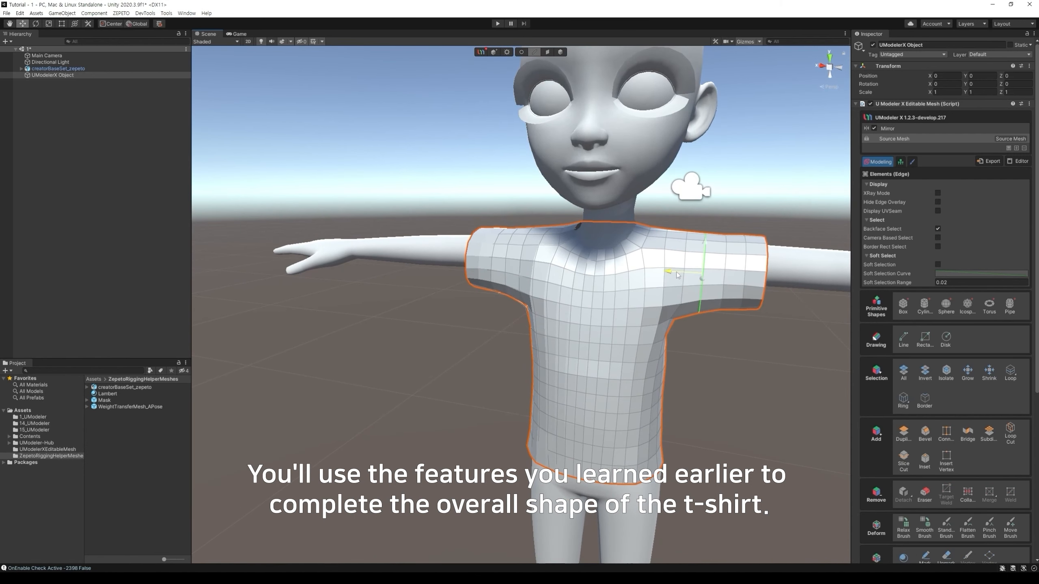
left_click_drag(679, 274, 721, 274)
double_click(746, 266)
double_click(766, 266)
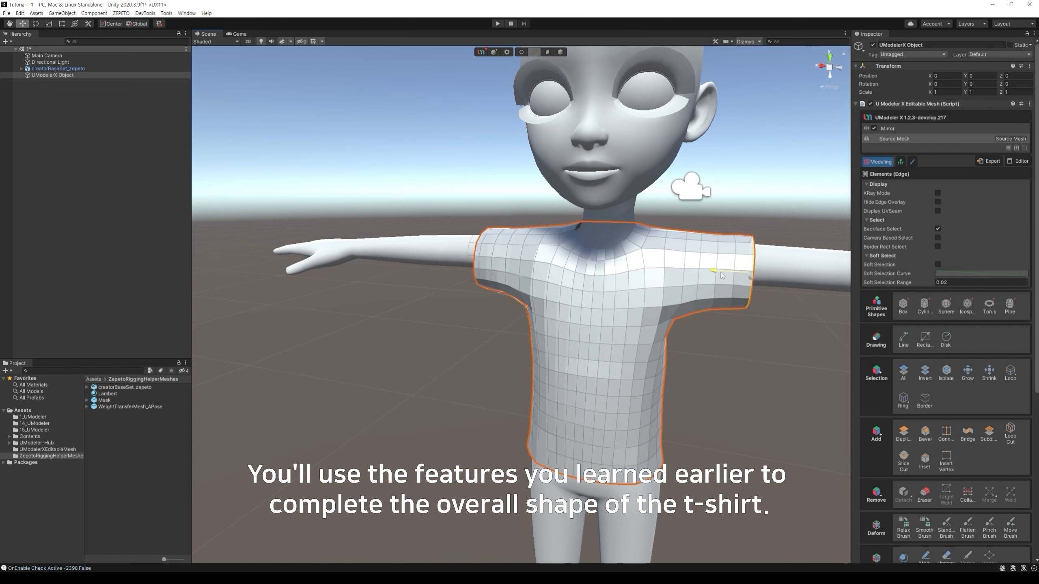
Step: Adjust a vertex on the shoulder side of the neckline and smooth the shirt front with the Relax Brush
mouse_move(744, 368)
left_mouse_down("alt")
mouse_move(716, 372)
mouse_move(728, 376)
left_mouse_up("alt")
left_click(521, 53)
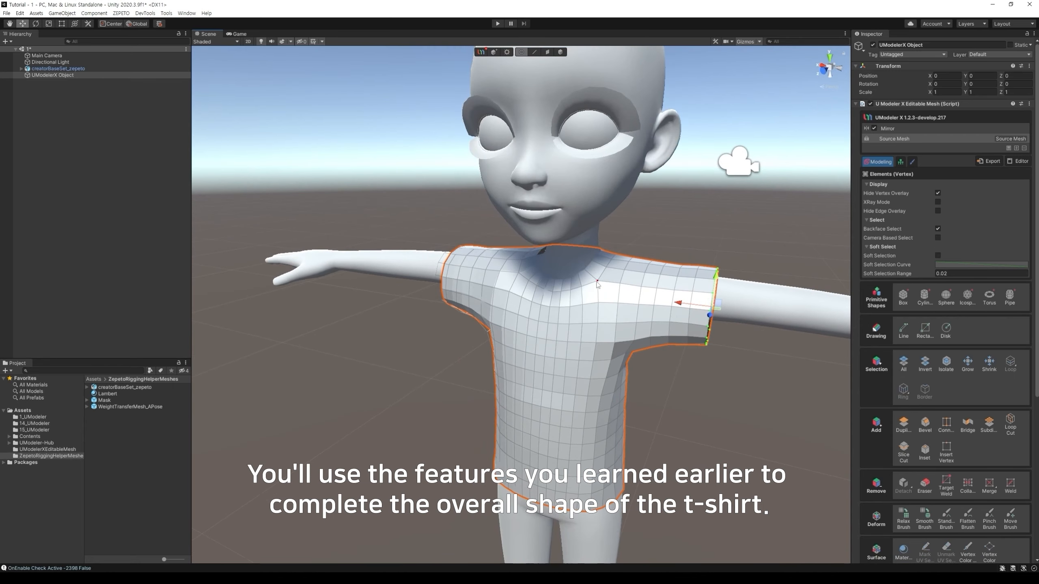
left_click_drag(589, 282, 723, 343, "alt")
left_click(575, 261)
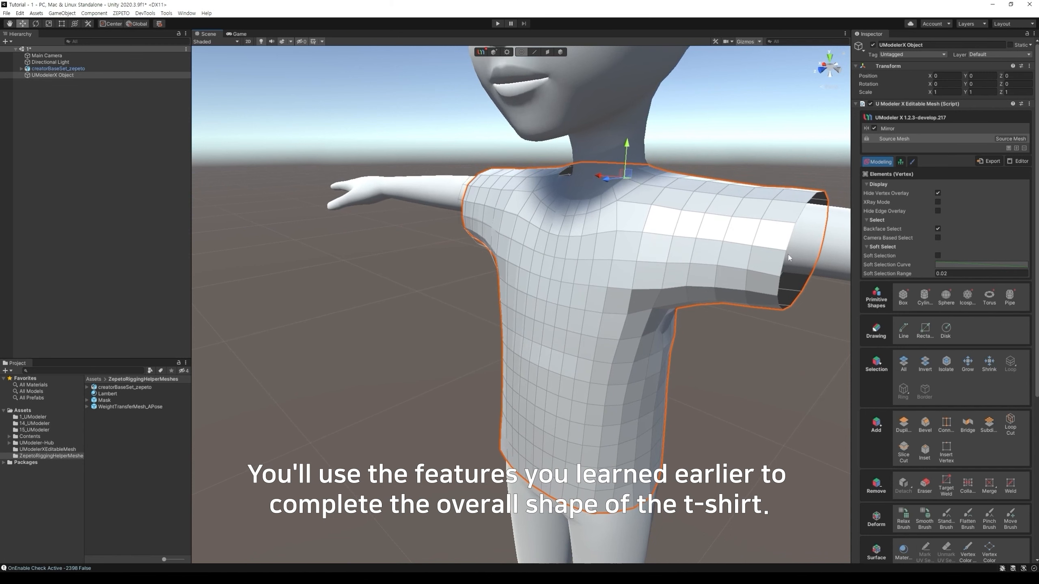
left_click(904, 519)
left_click_drag(720, 389, 630, 325, "alt")
Step: Reposition edges on the side of the torso just below the armpit
key("2")
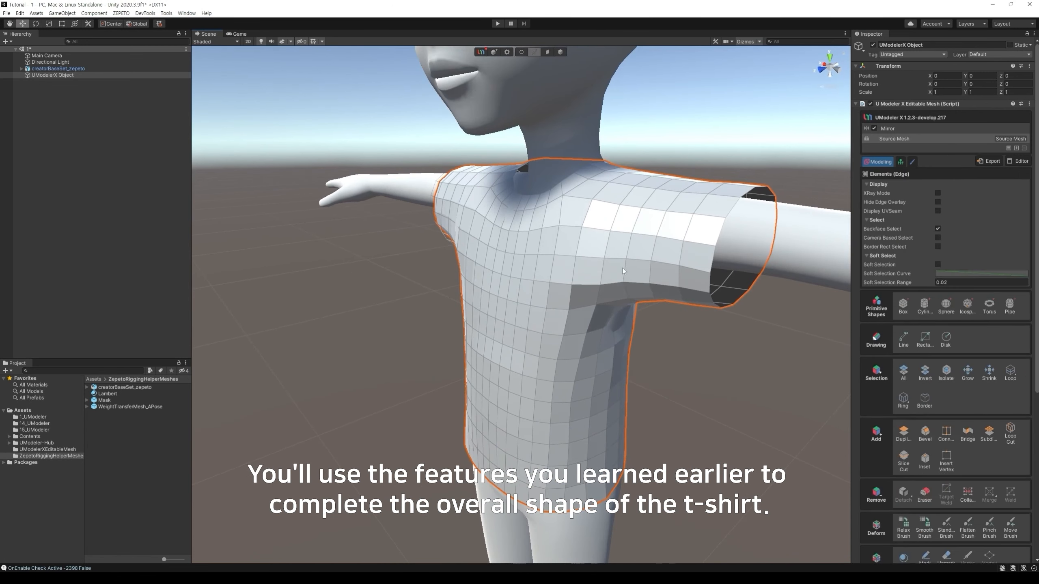
left_click_drag(601, 311, 604, 313)
left_click(698, 367)
middle_click_drag(700, 352, 754, 345)
left_click(599, 327)
Step: Reposition individual vertices down the front side of the torso and along the front hem
key("1")
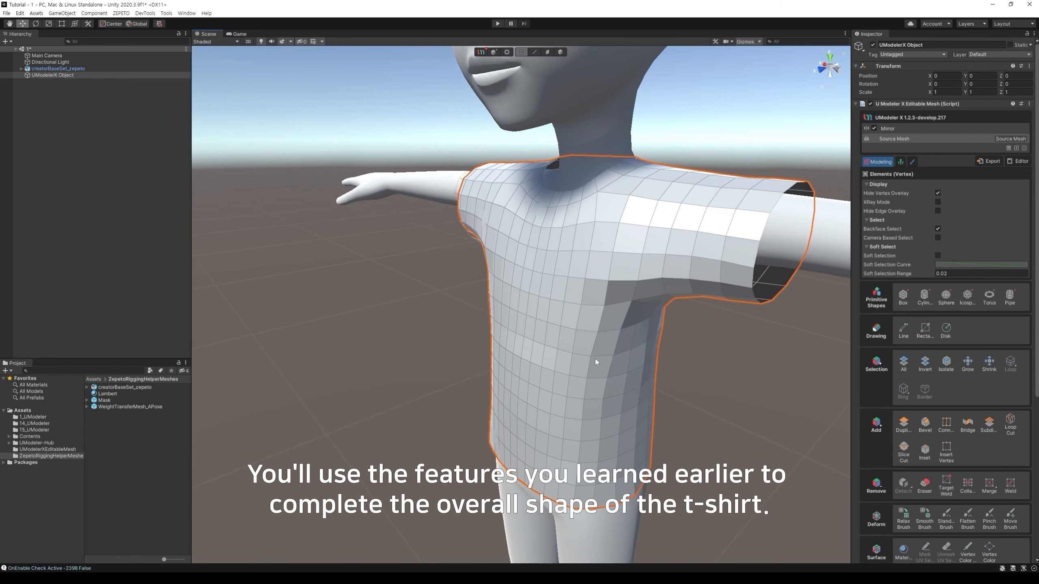
left_click(588, 368)
left_click_drag(570, 362, 579, 408)
left_click(581, 422)
left_click(603, 420)
left_click(571, 493)
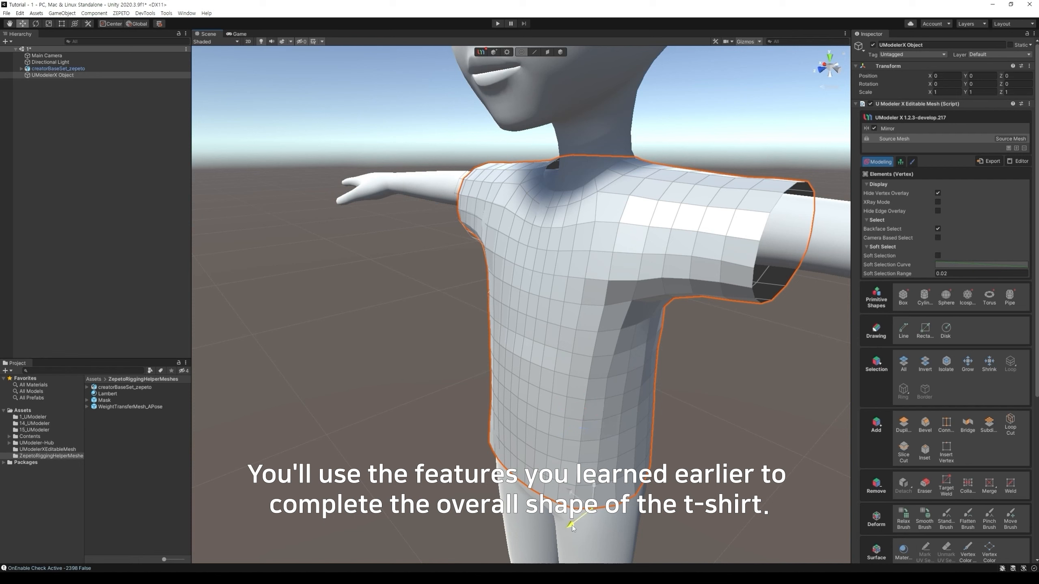
left_click_drag(571, 493, 594, 466)
left_click(615, 481)
Step: Smooth the torso, chest and shoulder area with the Relax Brush, adjusting a mid-torso vertex between strokes
left_click(903, 518)
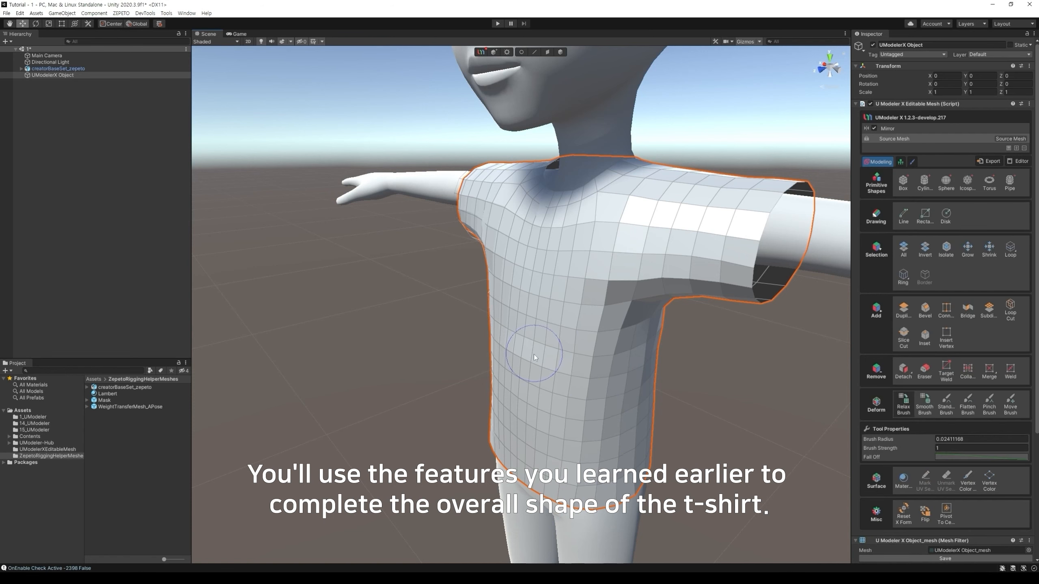
left_click_drag(591, 230, 571, 409)
key("Escape")
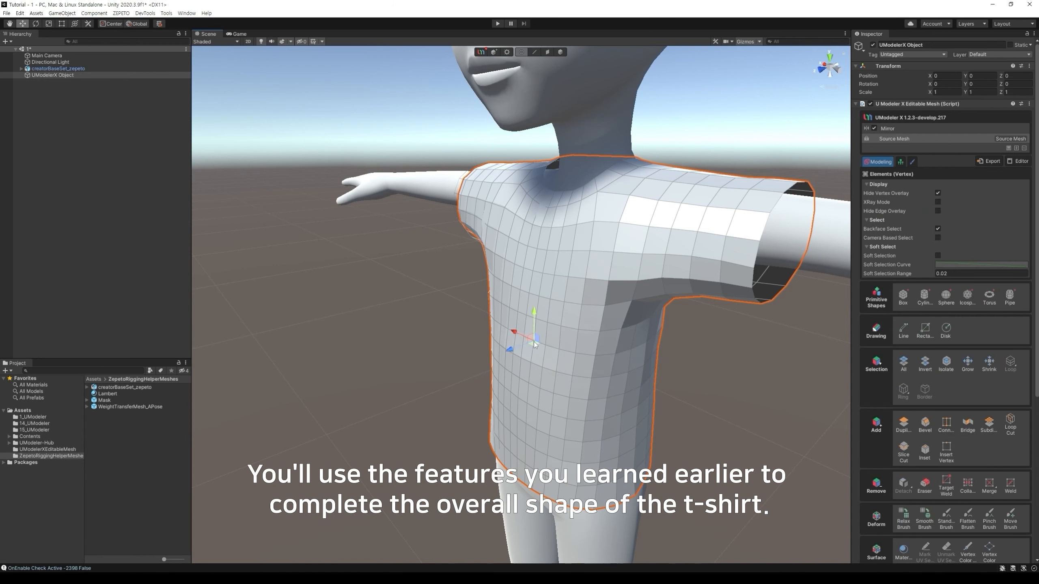
left_click(560, 350)
left_click(903, 519)
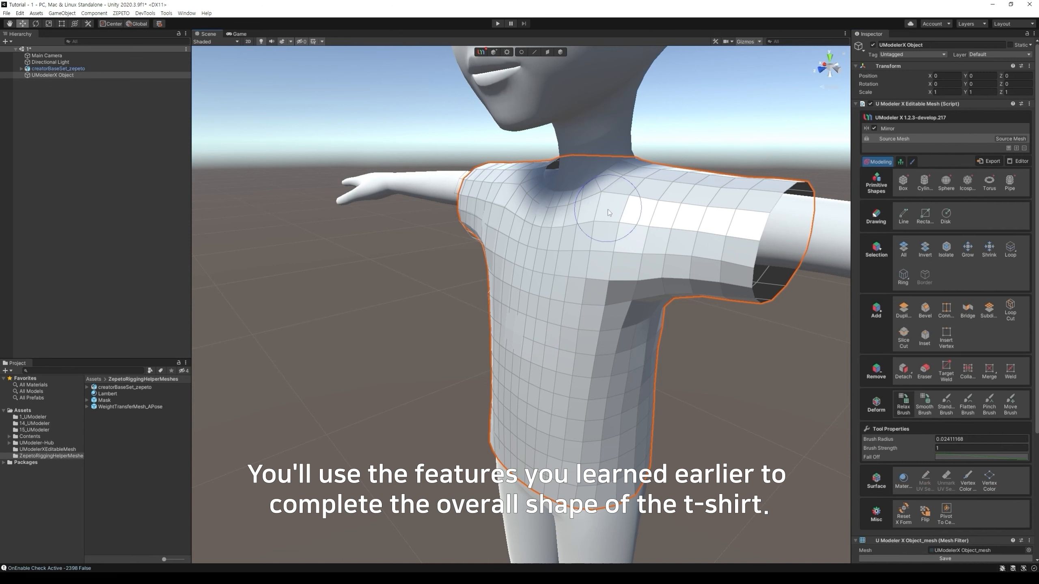
left_click_drag(608, 212, 668, 263)
left_click_drag(702, 364, 719, 360, "alt")
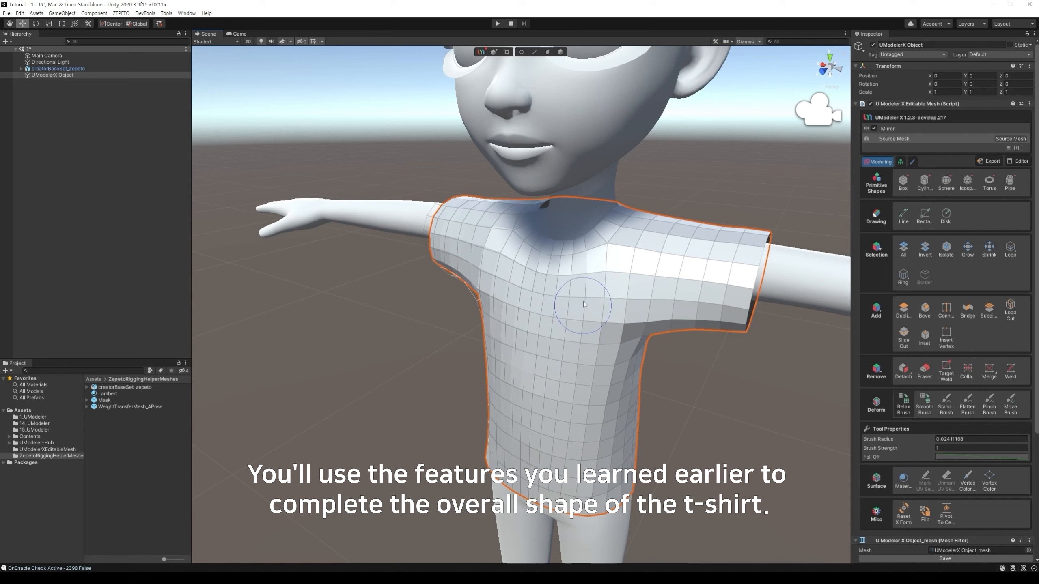
Step: Reposition the vertices along the front hem and relax the mesh between the sleeve and chest with the Relax Brush
key("1")
left_click(523, 497)
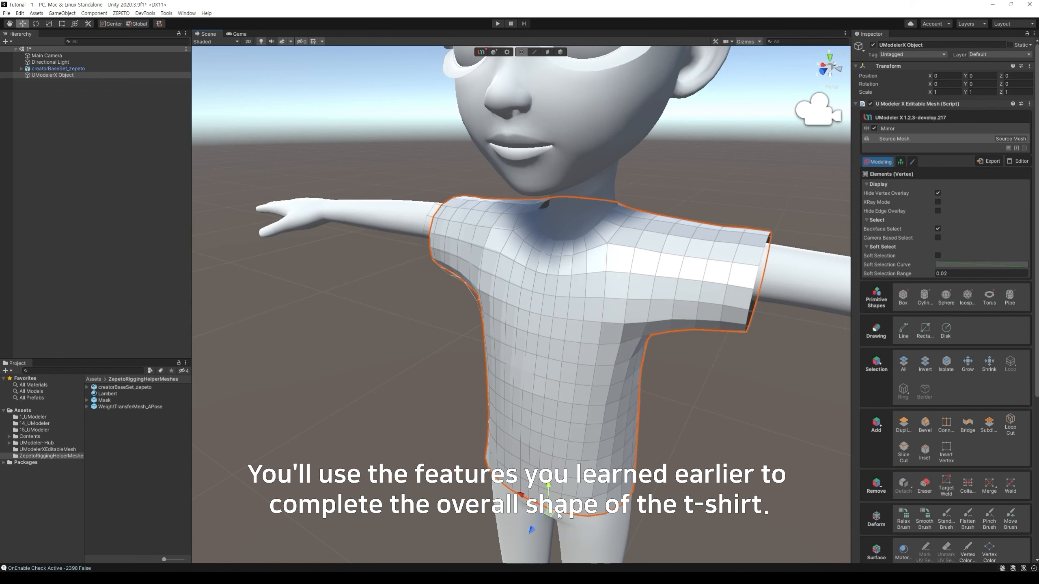
left_click(574, 517)
left_click_drag(574, 518, 605, 513)
left_click(588, 517)
left_click(607, 515)
left_click(589, 517)
left_click(903, 519)
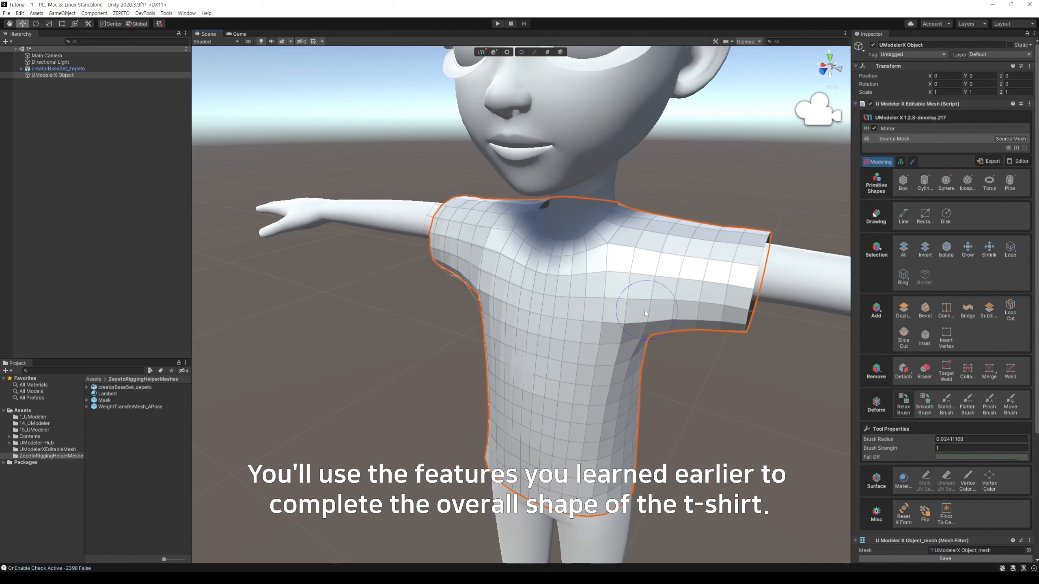
left_click_drag(680, 246, 615, 275)
Step: Apply the Mirror modifier, assign all shirt faces to smoothing group 1, and return to object mode
left_click(1002, 129)
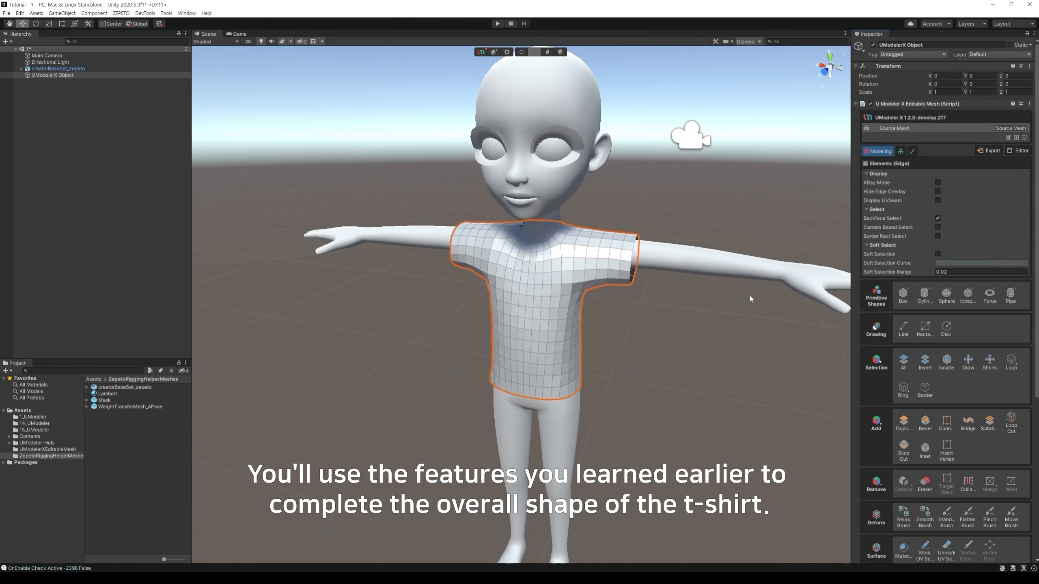
scroll(749, 302, "down", 5)
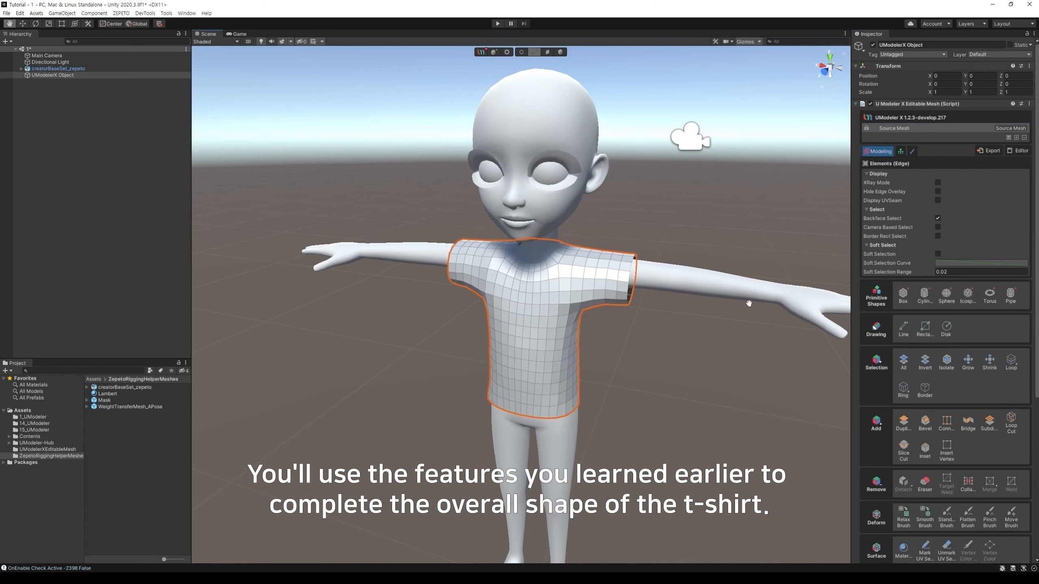
left_click(548, 52)
left_click_drag(422, 165, 638, 409)
left_click(875, 275)
left_click(726, 365)
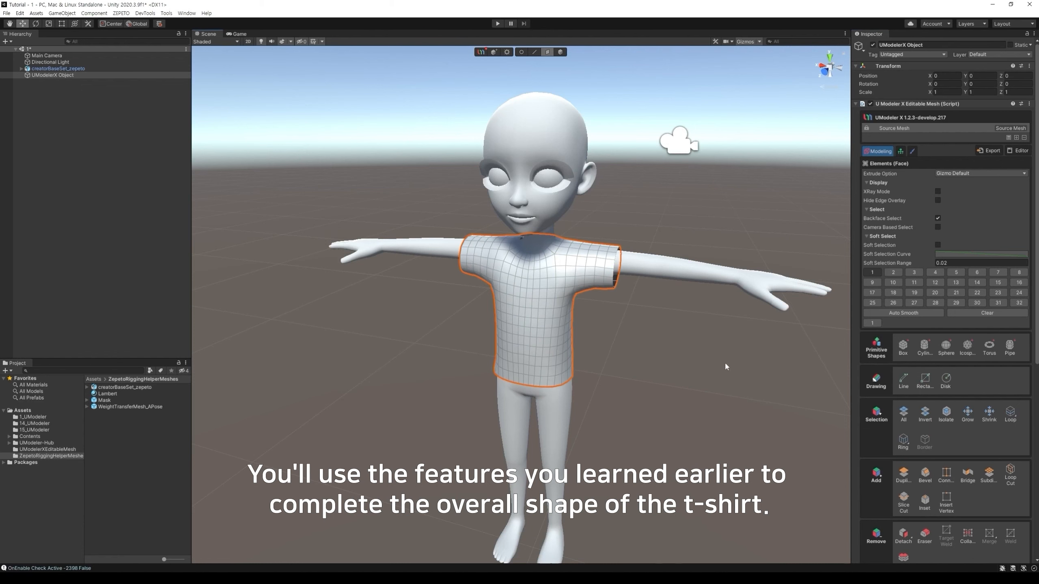
left_click(561, 52)
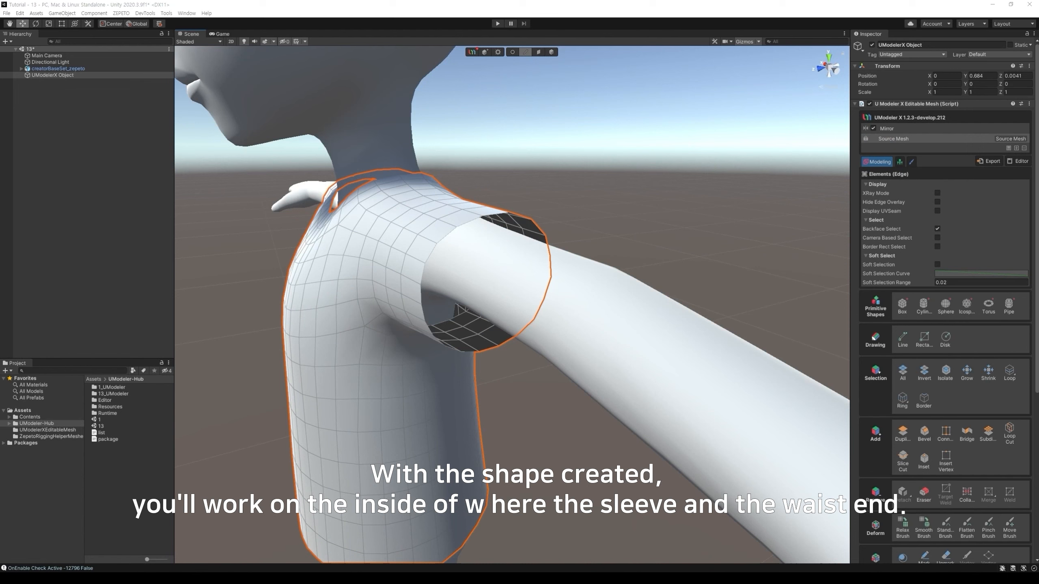
Step: Extrude the edge loop of the sleeve opening and scale it inward to form the sleeve's inner rim
double_click(433, 251)
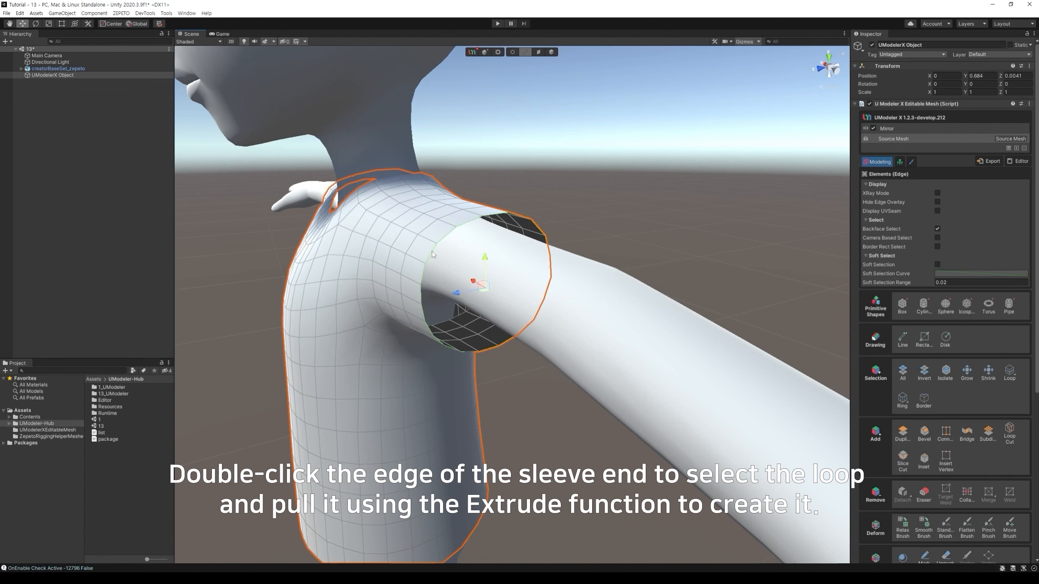
key("r")
left_click_drag(488, 292, 473, 250, "shift")
key("w")
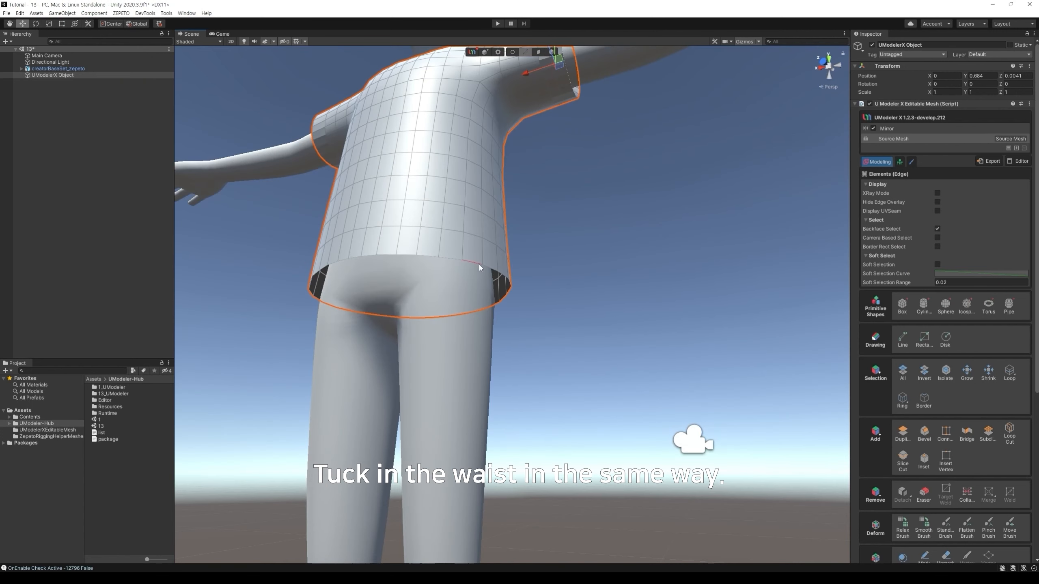
Step: Extrude the waist opening's edge loop and scale it inward to tuck in the hem
double_click(480, 269)
key("r")
left_click_drag(407, 290, 412, 262)
key("w")
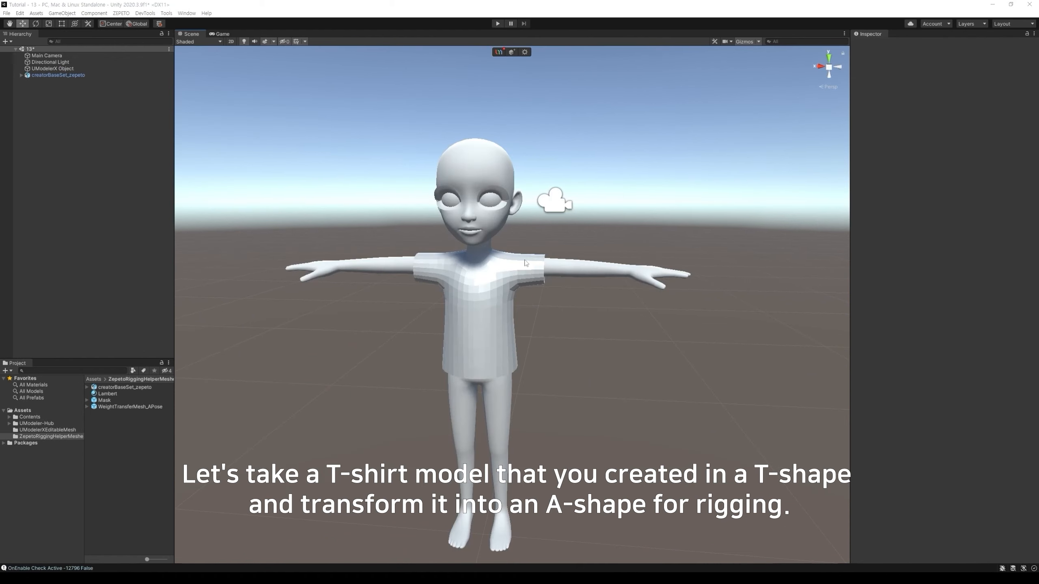
Step: Delete the T-pose creatorBaseSet_zepeto mesh from the scene
middle_click_drag(559, 294, 567, 257)
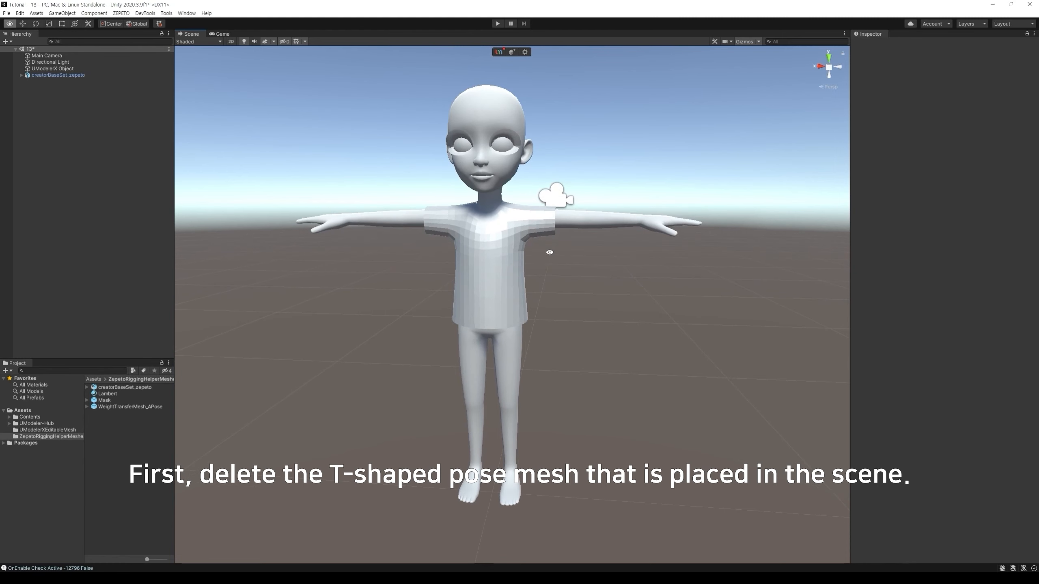
left_click(77, 77)
key("Delete")
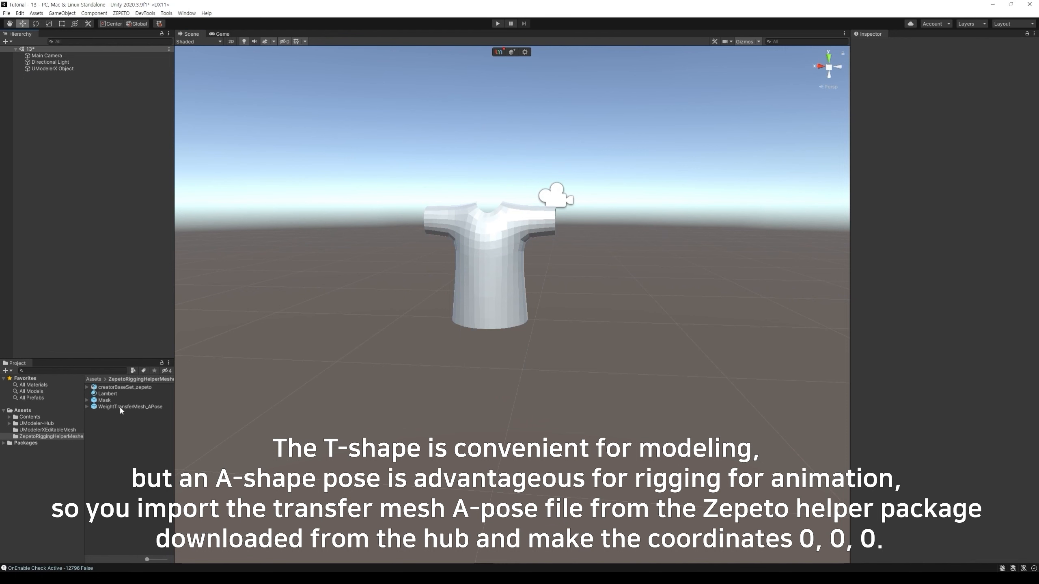
Step: Place the WeightTransferMesh_APose asset in the scene and set its position to 0, 0, 0
left_click_drag(121, 409, 386, 385)
type("0")
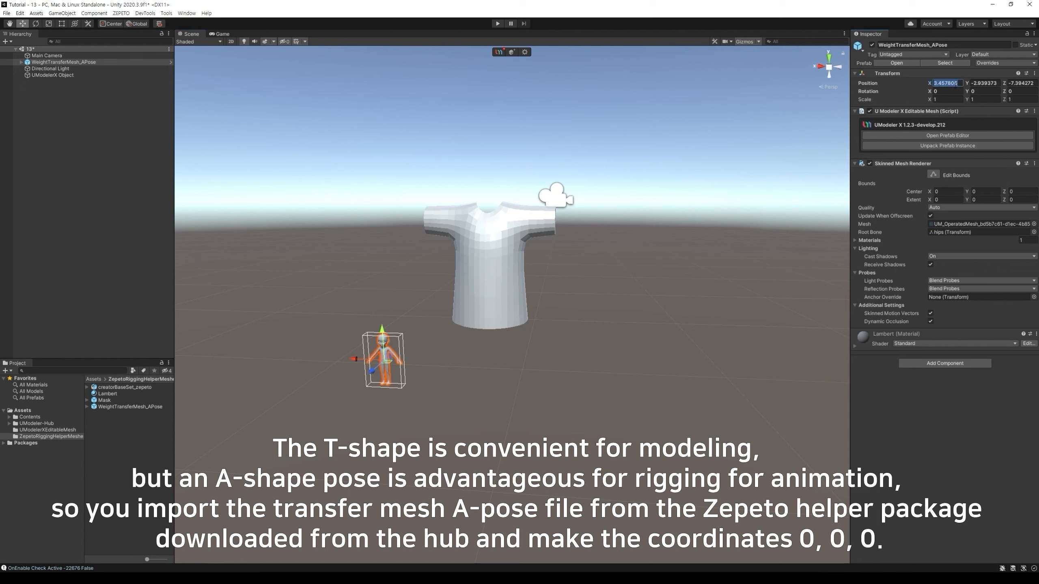
left_click(984, 83)
type("0")
left_click(1024, 84)
type("0")
key("Return")
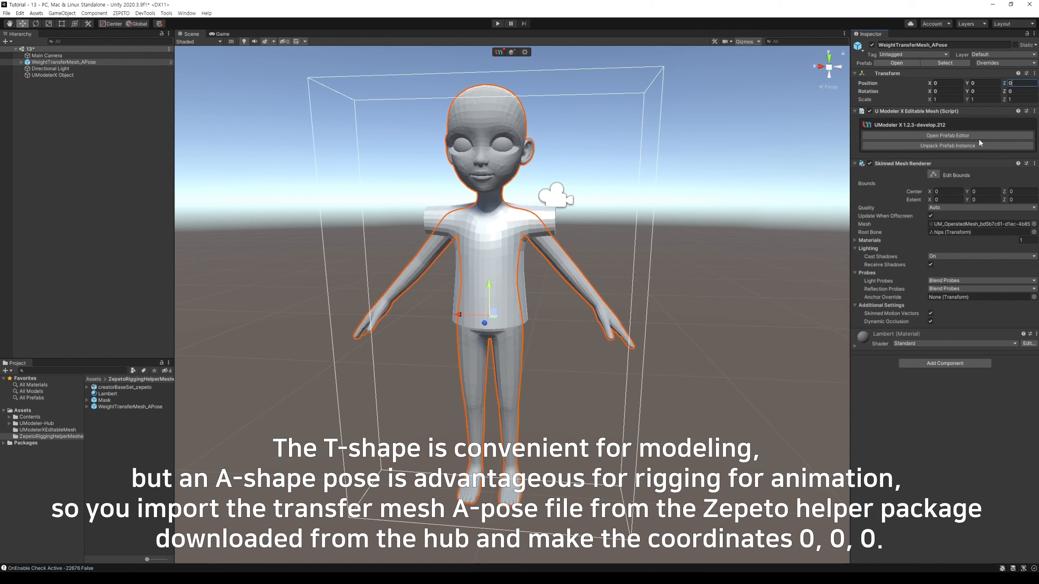
Step: Move WeightTransferMesh_APose below the T-shirt in the object order and rename the T-shirt object as Top
left_click_drag(573, 254, 607, 257, "alt")
left_click_drag(61, 62, 53, 138)
left_click(53, 138)
left_click(60, 68)
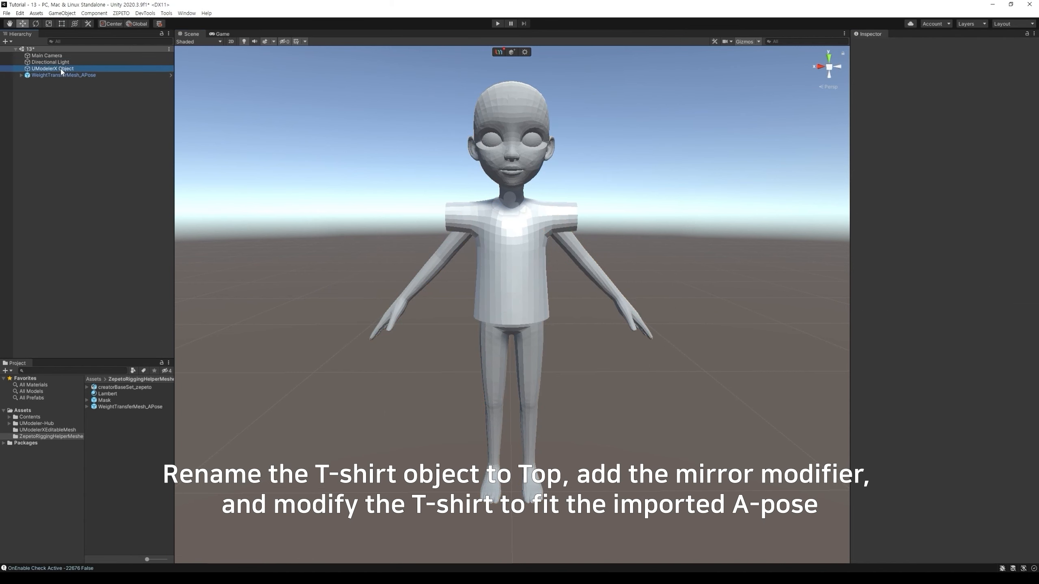
key("F2")
type("Top")
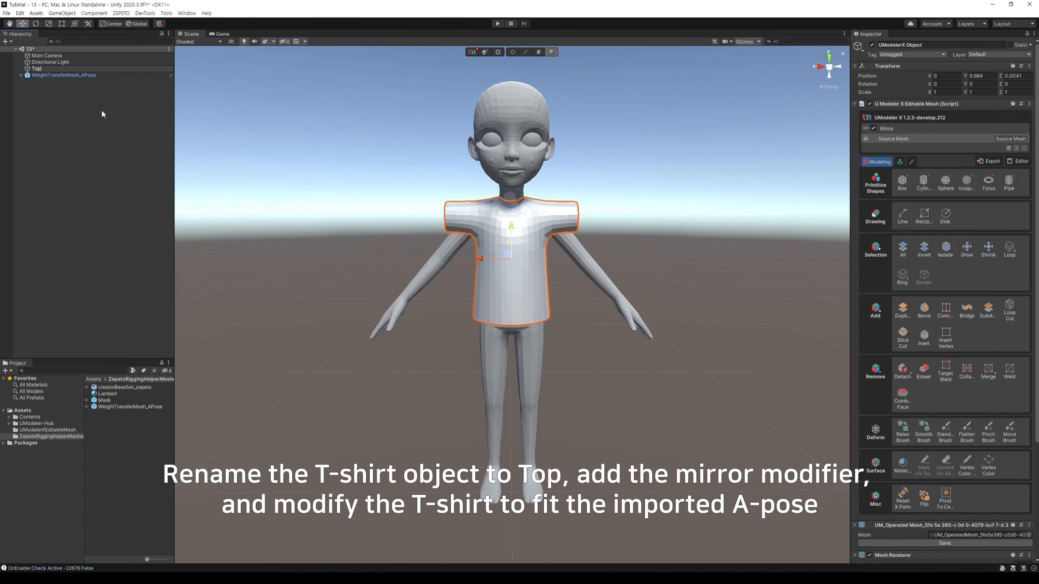
key("Return")
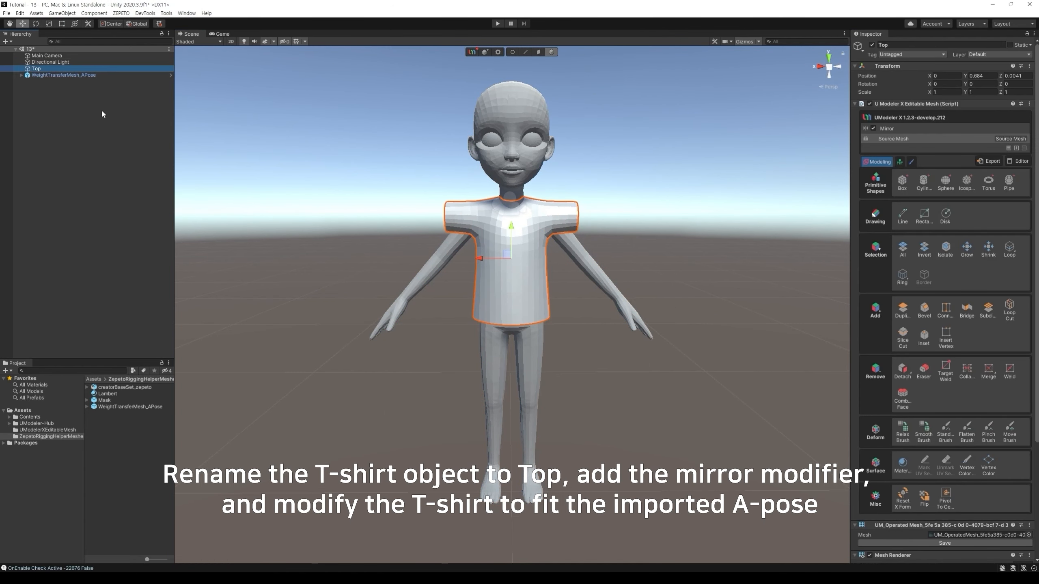
Step: Select the A-pose mesh and save the scene
left_click(108, 114)
left_click(75, 68)
left_click(79, 76)
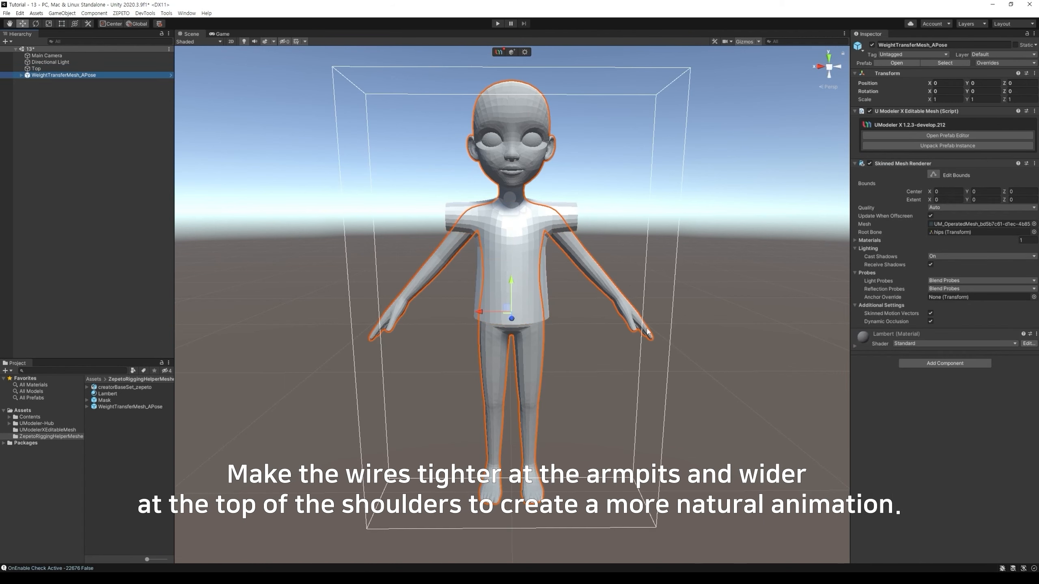
key("ctrl+s")
Step: Select the Top's sleeve edge loops from the armpit to the opening and rotate them downward toward the A-pose arm
left_click(540, 303)
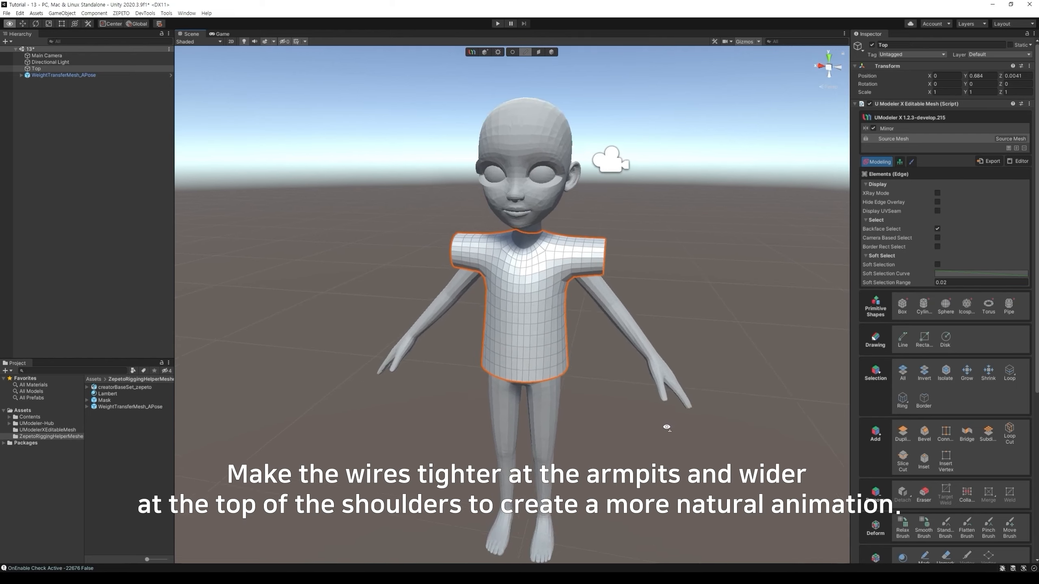
key("f")
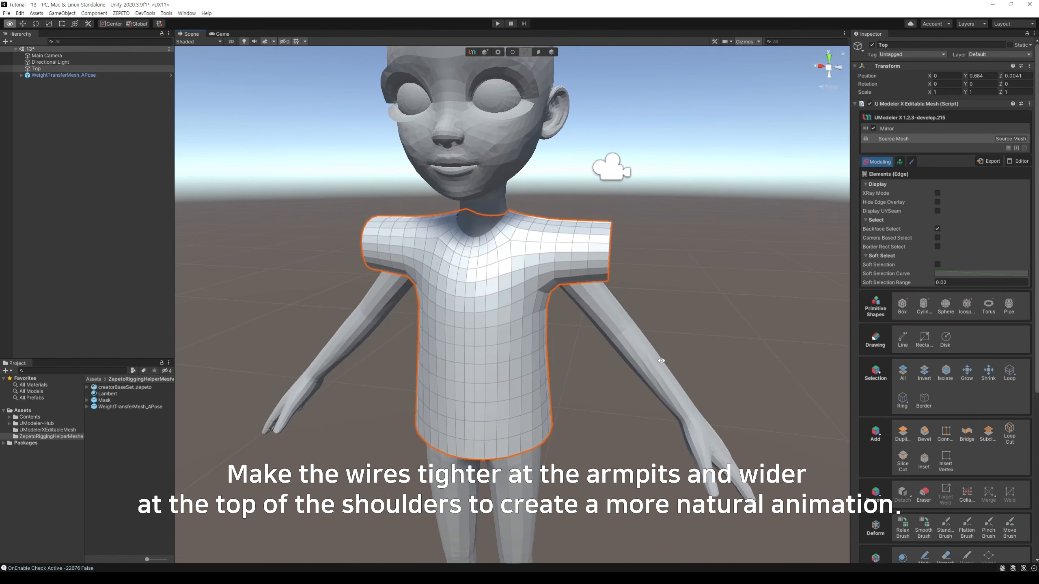
left_click_drag(671, 417, 532, 273, "alt")
left_click(530, 271)
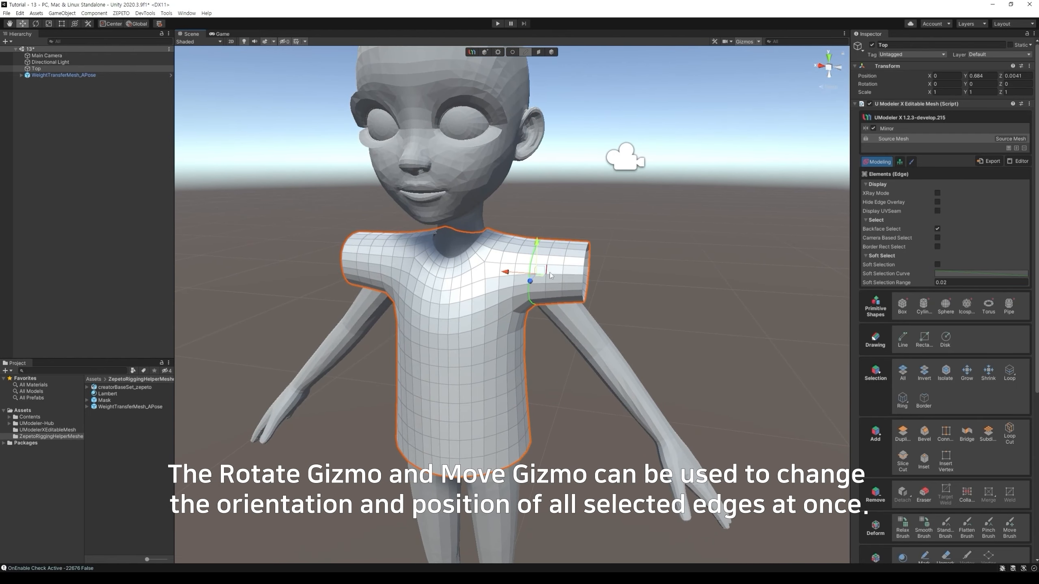
left_click_drag(600, 299, 613, 300, "alt")
double_click(581, 257, "shift")
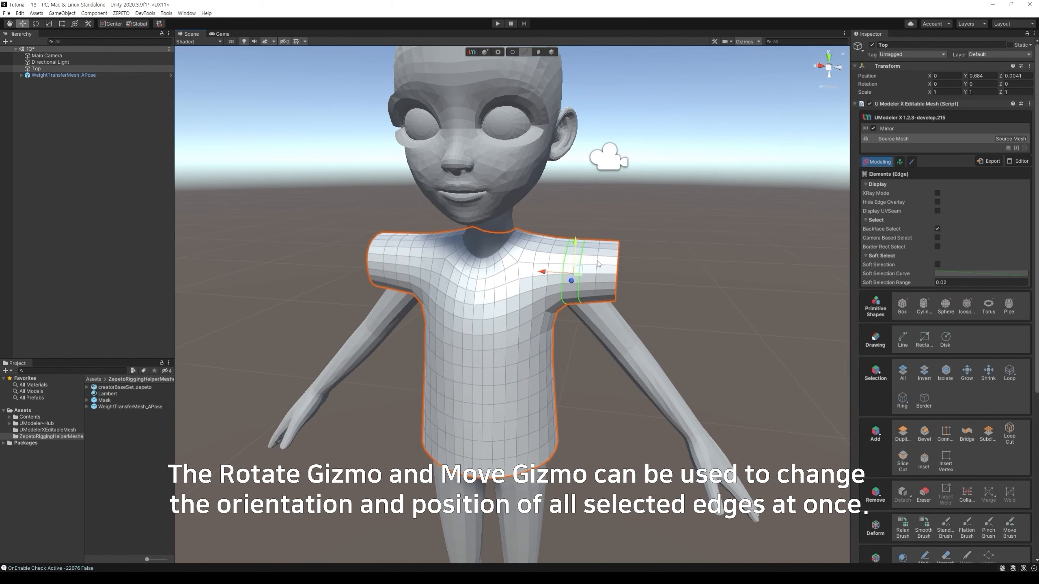
double_click(597, 258, "shift")
left_click_drag(611, 242, 606, 226, "shift")
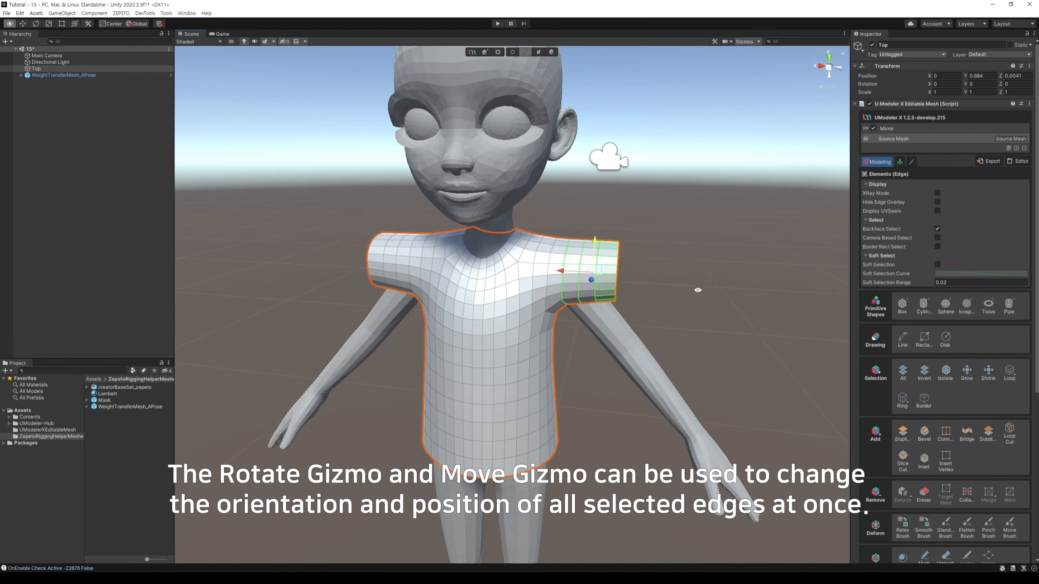
mouse_move(698, 290)
left_mouse_down("alt")
mouse_move(634, 286)
mouse_move(695, 288)
left_mouse_up("alt")
key("e")
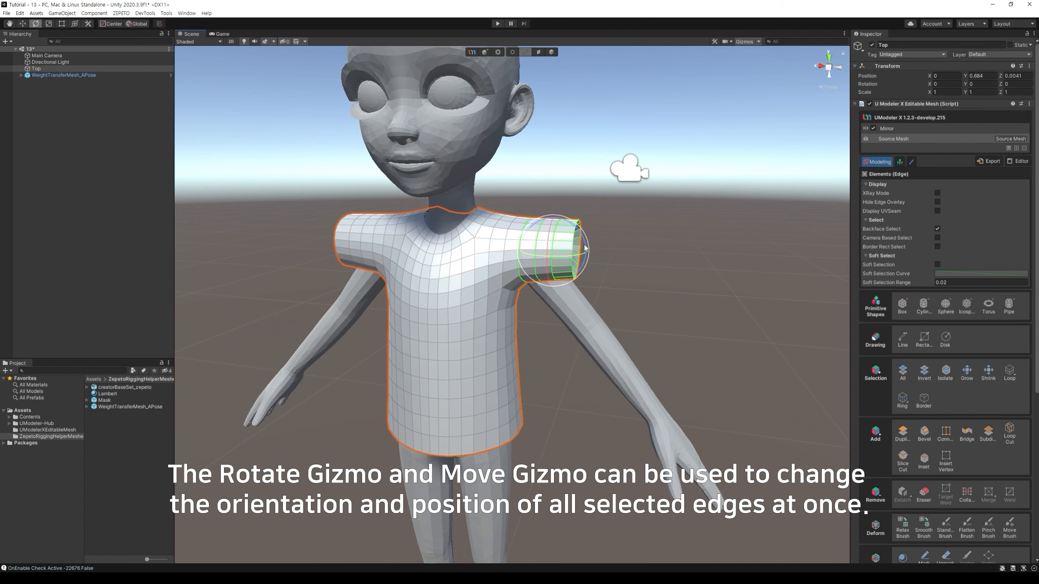
left_click_drag(586, 248, 583, 281)
key("w")
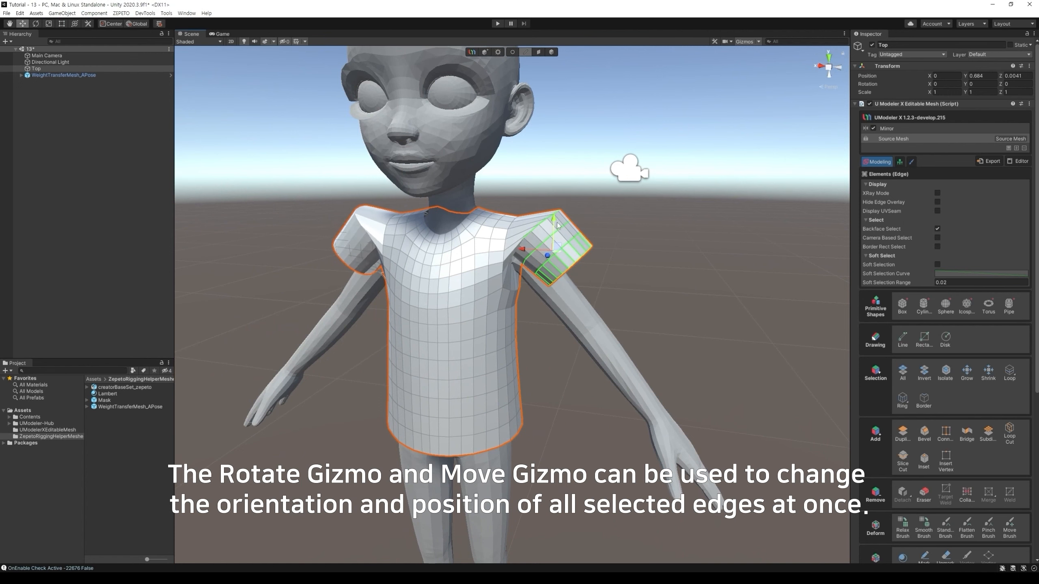
Step: Move the rotated sleeve loops down and sideways until the sleeve surrounds the A-pose upper arm
left_click_drag(557, 223, 558, 252)
left_click_drag(583, 301, 614, 293, "alt")
left_click_drag(584, 220, 585, 219)
middle_click_drag(595, 273, 609, 277)
left_click_drag(568, 248, 570, 249)
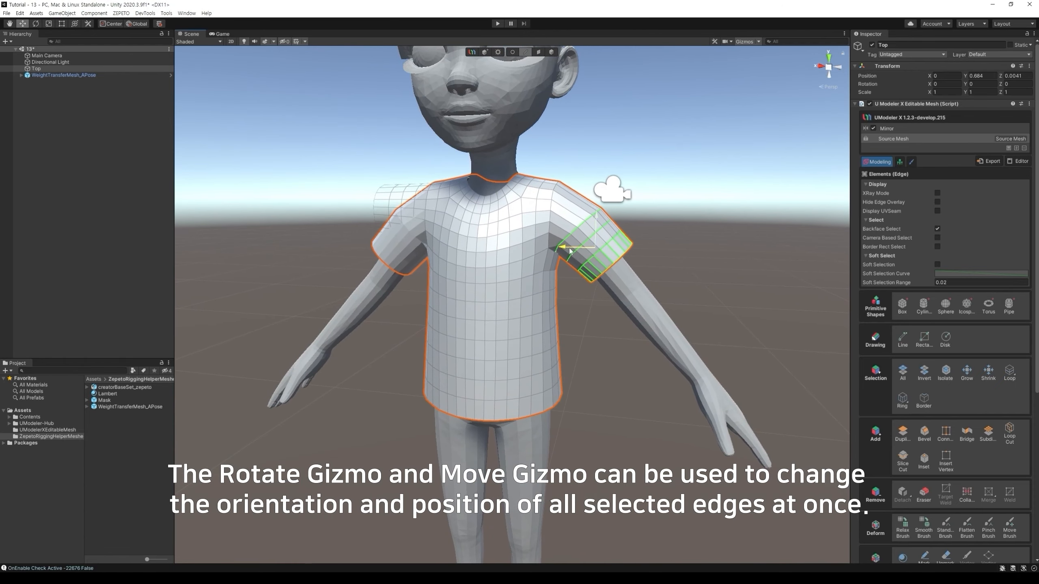
Step: Add a loop cut around the upper sleeve near the armpit and scale down the sleeve edge loops to narrow the sleeve
left_click(1010, 433)
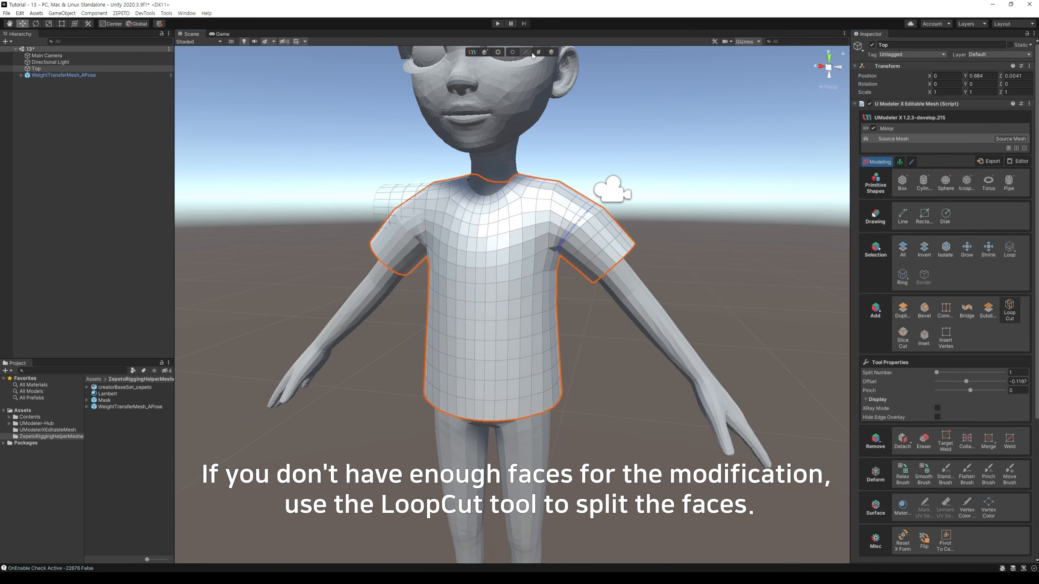
left_click(528, 52)
double_click(574, 209)
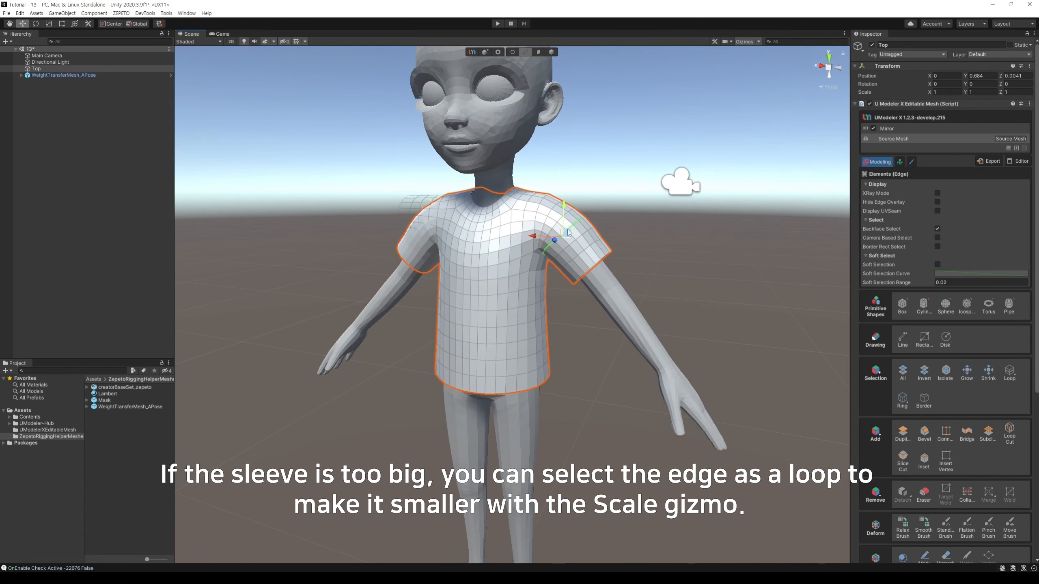
key("r")
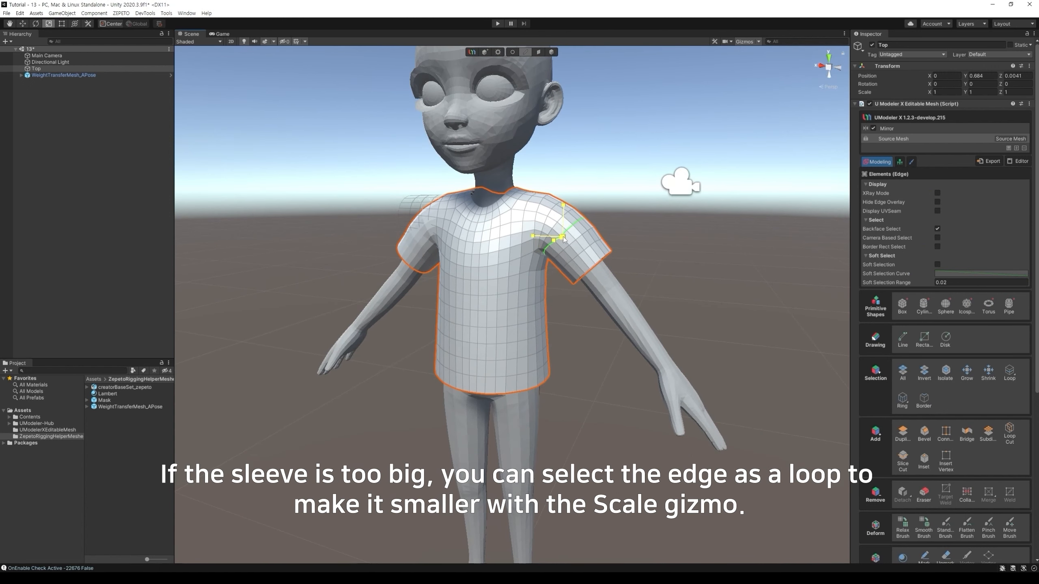
double_click(571, 247)
double_click(580, 257)
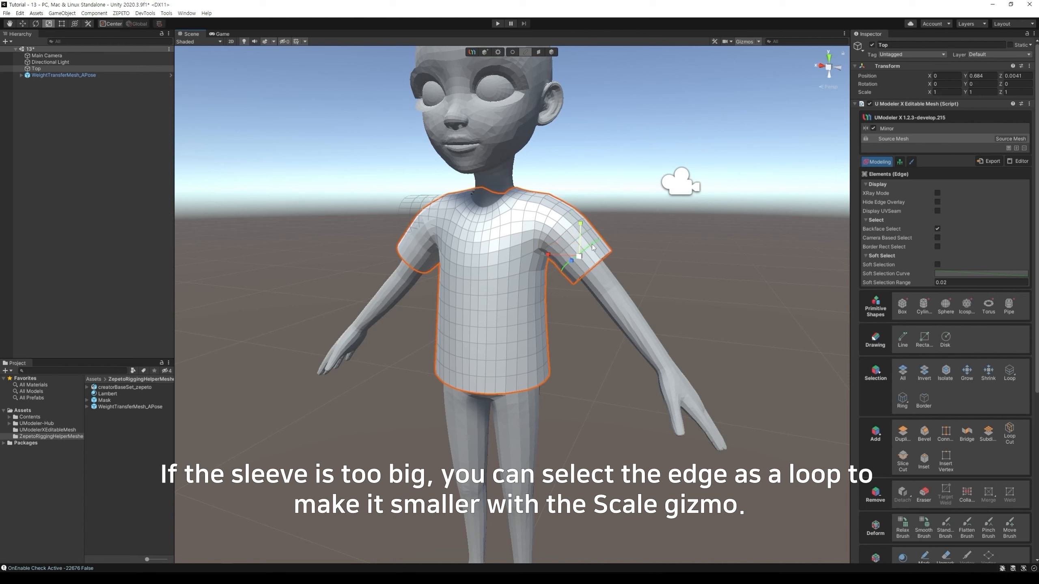
left_click(637, 245)
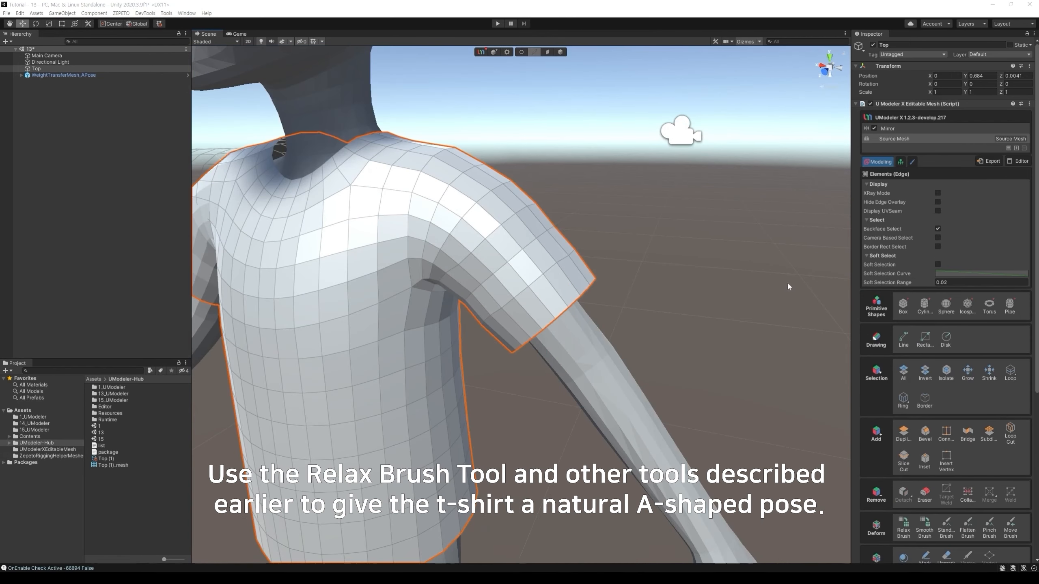
Step: Even out the mesh around the armpit and underside of the sleeve with the Relax Brush
left_click(904, 528)
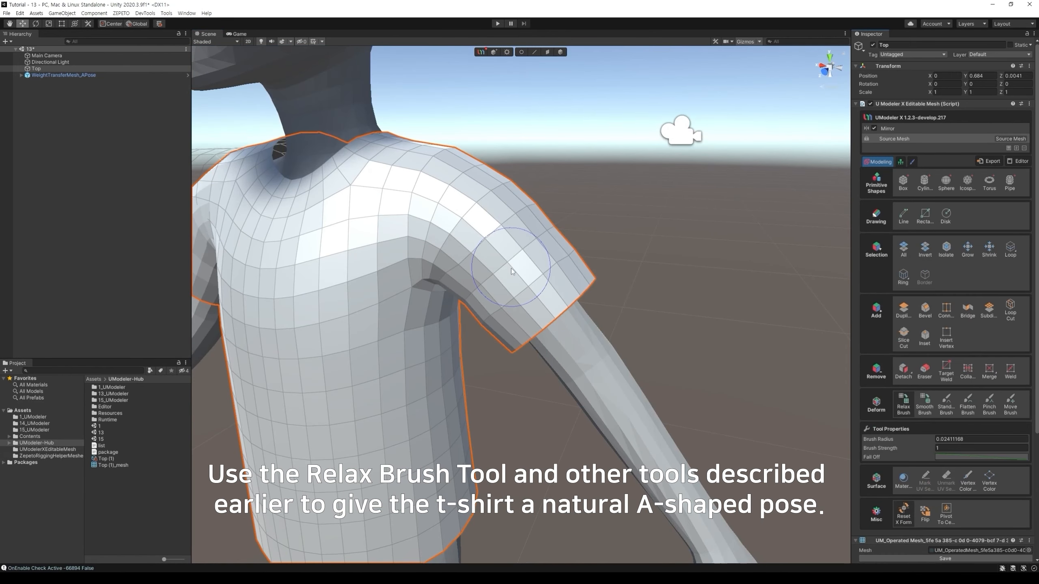
mouse_move(469, 260)
left_mouse_down()
mouse_move(422, 269)
mouse_move(409, 242)
mouse_move(431, 194)
mouse_move(544, 262)
mouse_move(539, 221)
mouse_move(548, 252)
mouse_move(453, 242)
mouse_move(383, 327)
mouse_move(392, 413)
mouse_move(364, 244)
mouse_move(409, 186)
mouse_move(467, 213)
mouse_move(462, 200)
mouse_move(526, 254)
mouse_move(495, 248)
mouse_move(529, 236)
mouse_move(528, 283)
mouse_move(501, 288)
left_mouse_up()
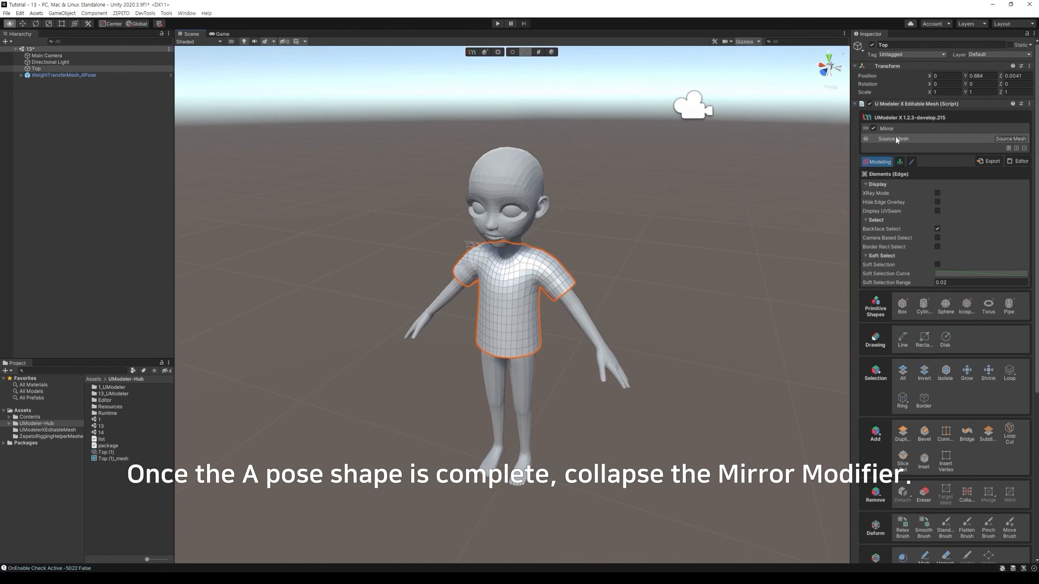
Step: Collapse the Top's Mirror modifier into its source mesh and select the A-pose mesh
left_click(917, 126)
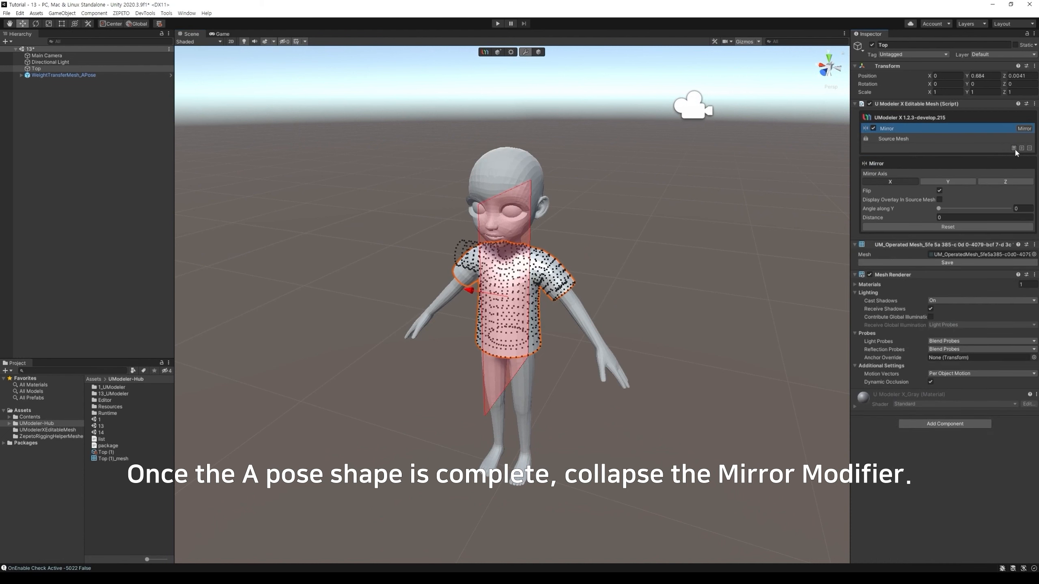
left_click(1010, 148)
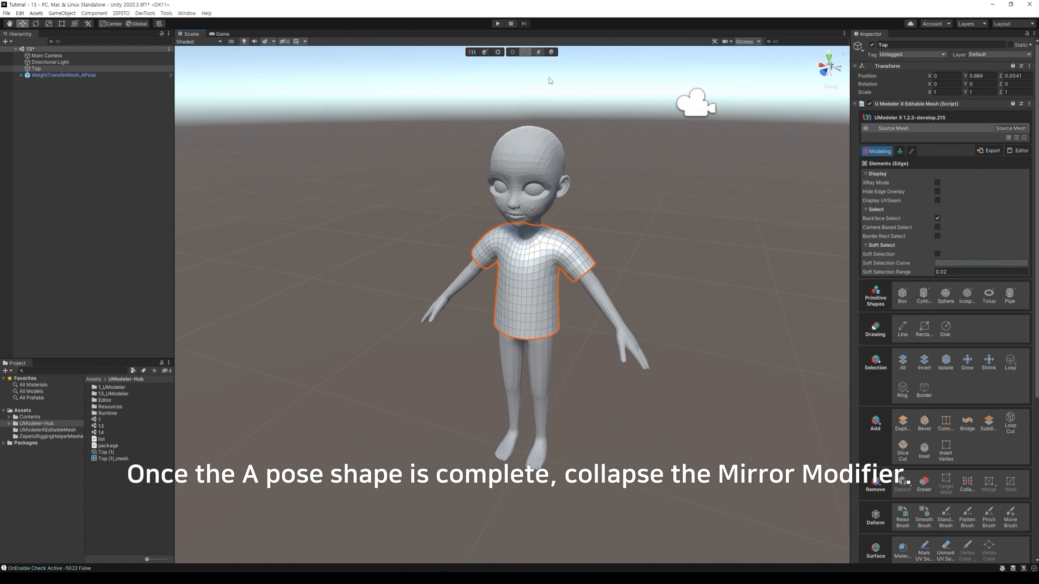
key("3")
left_click(82, 75)
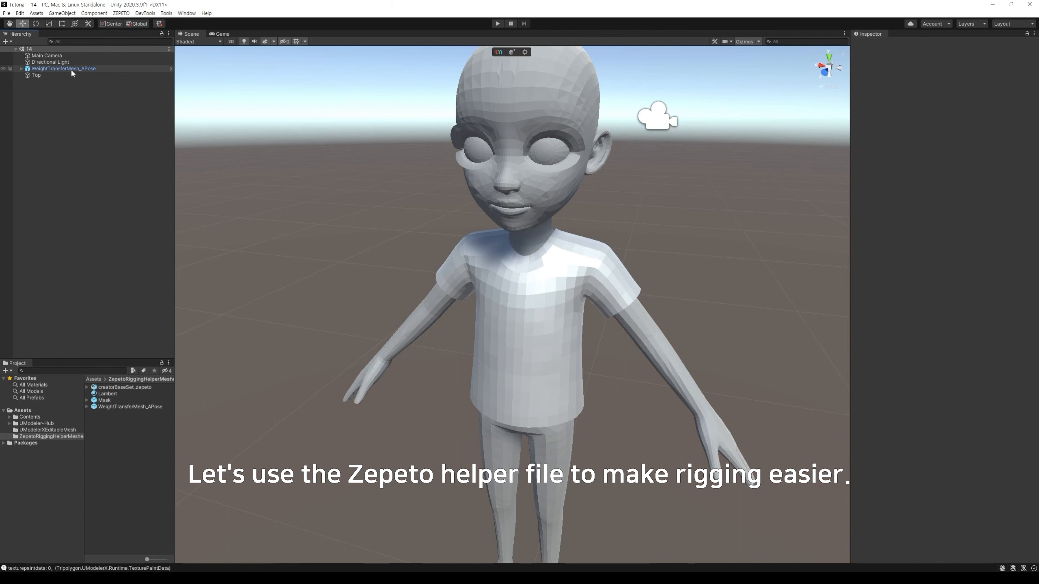
Step: Unpack the WeightTransferMesh_APose prefab instance in the scene
left_click(73, 68)
right_click(73, 69)
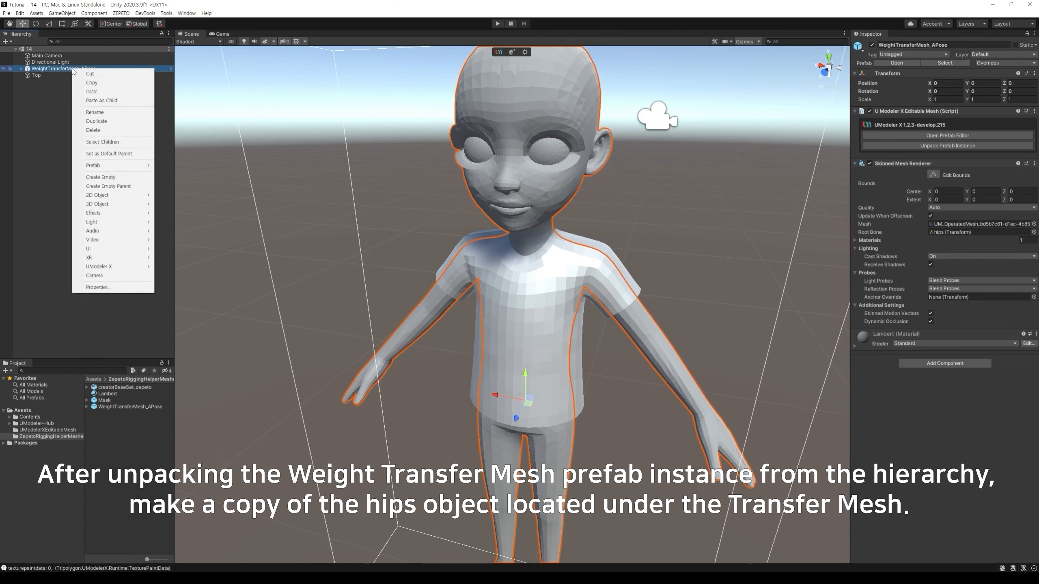
mouse_move(109, 165)
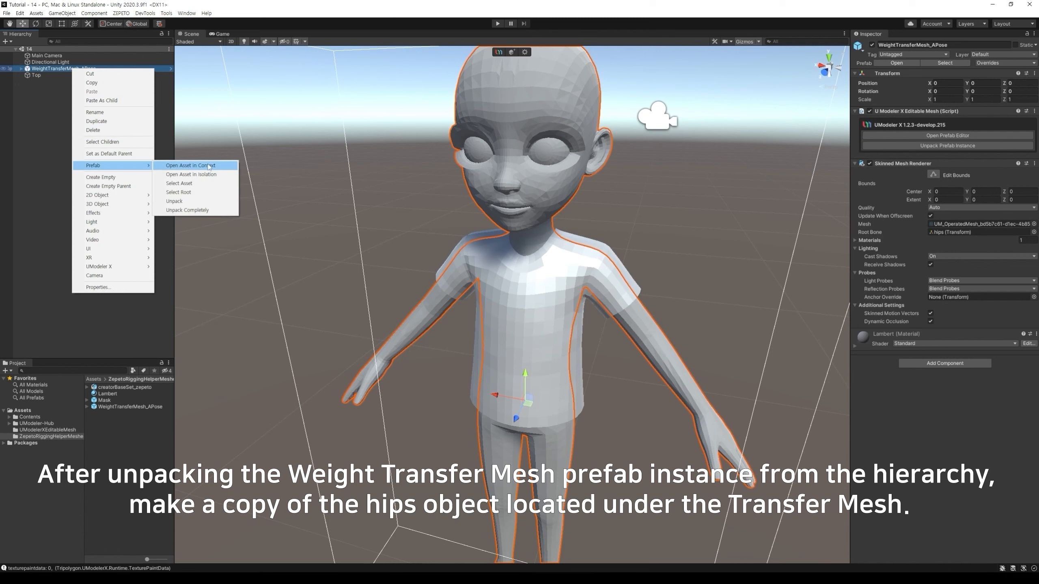
left_click(195, 202)
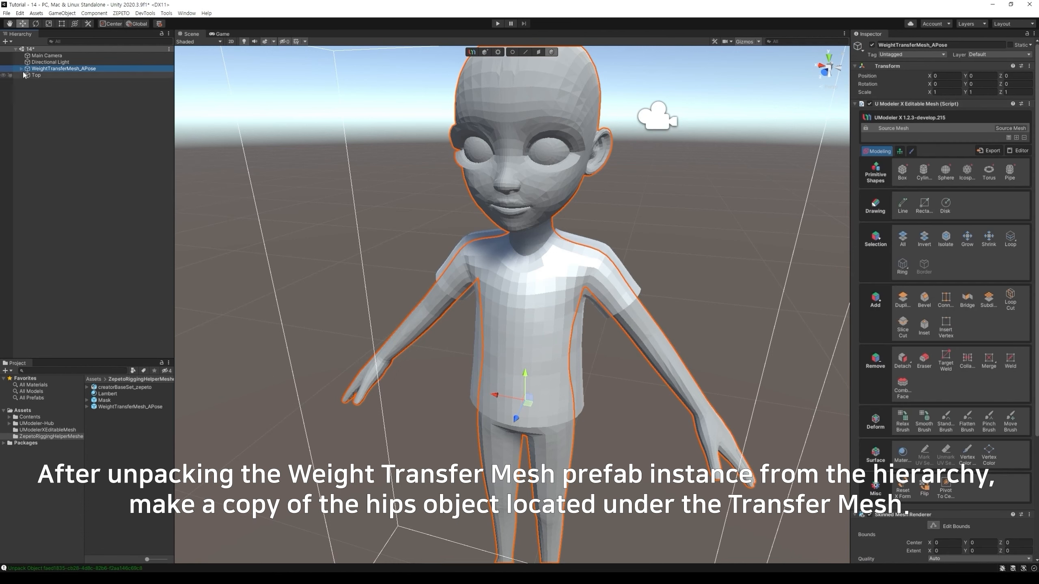
Step: Duplicate the hips object under WeightTransferMesh_APose and make the copy a child of Top
left_click(21, 69)
left_click(67, 227)
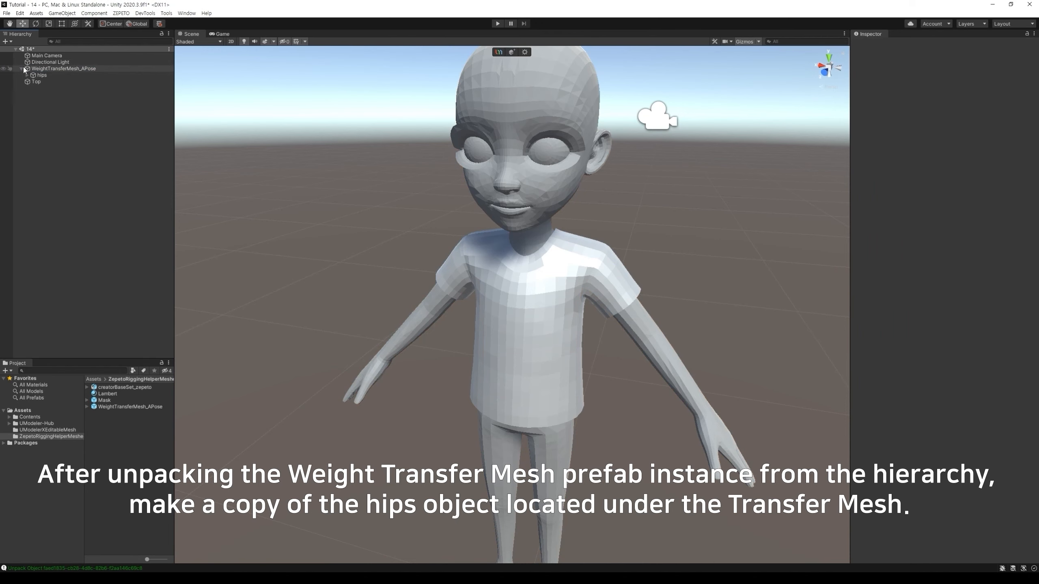
left_click(39, 76)
key("ctrl+d")
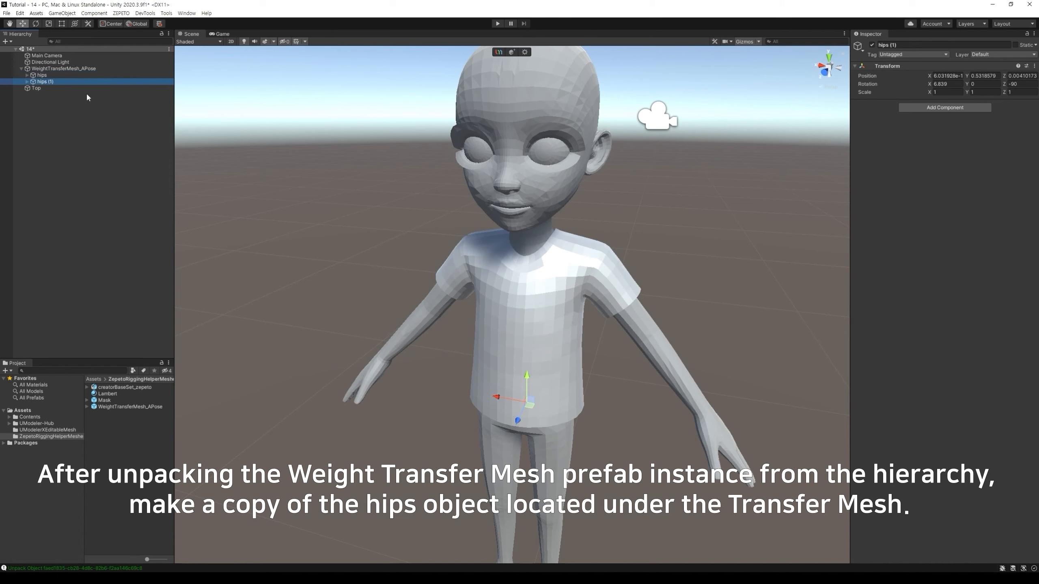
mouse_move(45, 90)
left_mouse_down()
mouse_move(58, 117)
mouse_move(36, 82)
left_mouse_up()
left_click(62, 125)
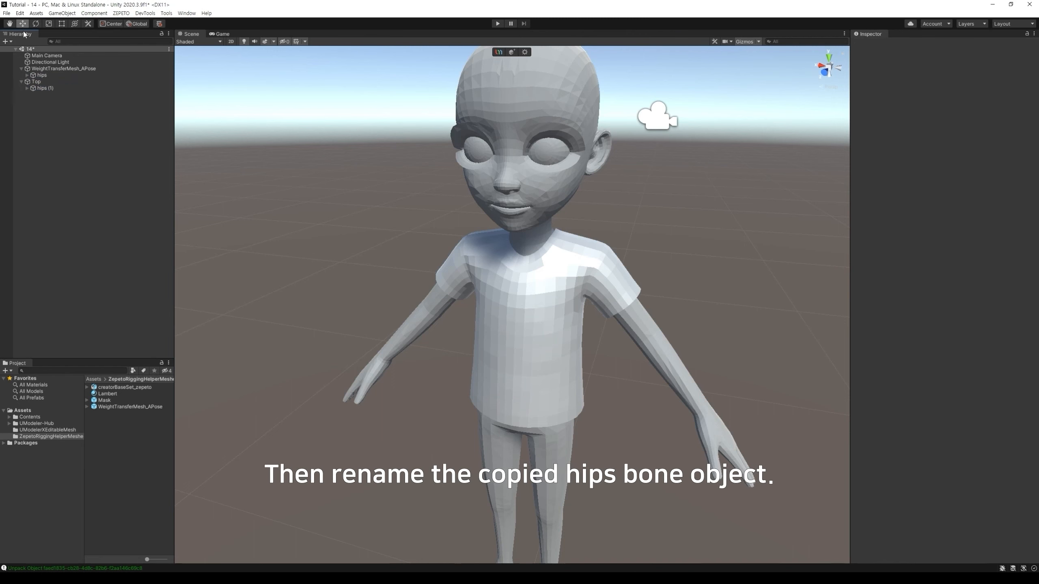
Step: Rename the copied bone object under Top as hips
left_click(44, 89)
left_click(58, 88)
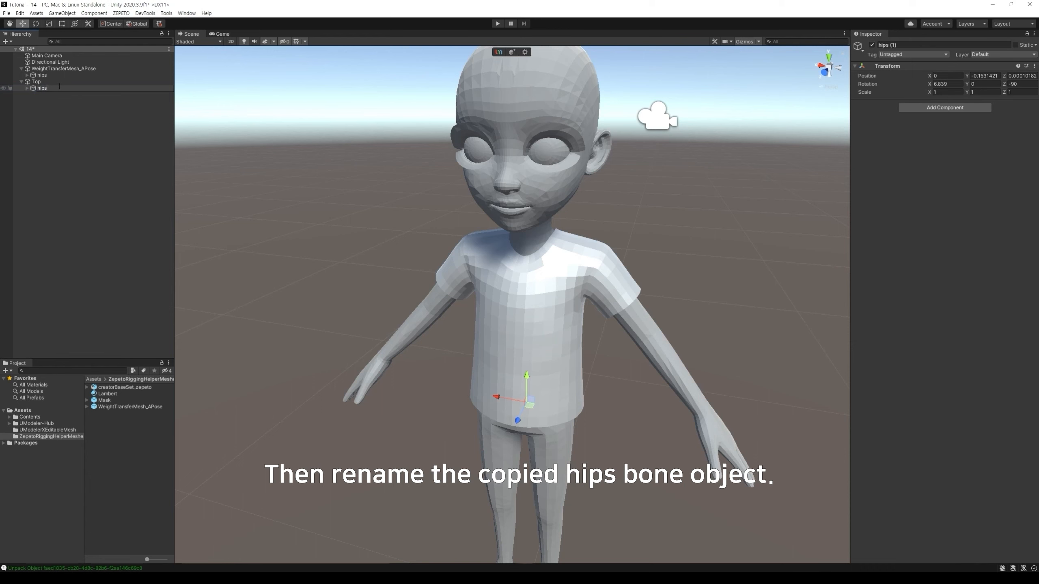
key("Return")
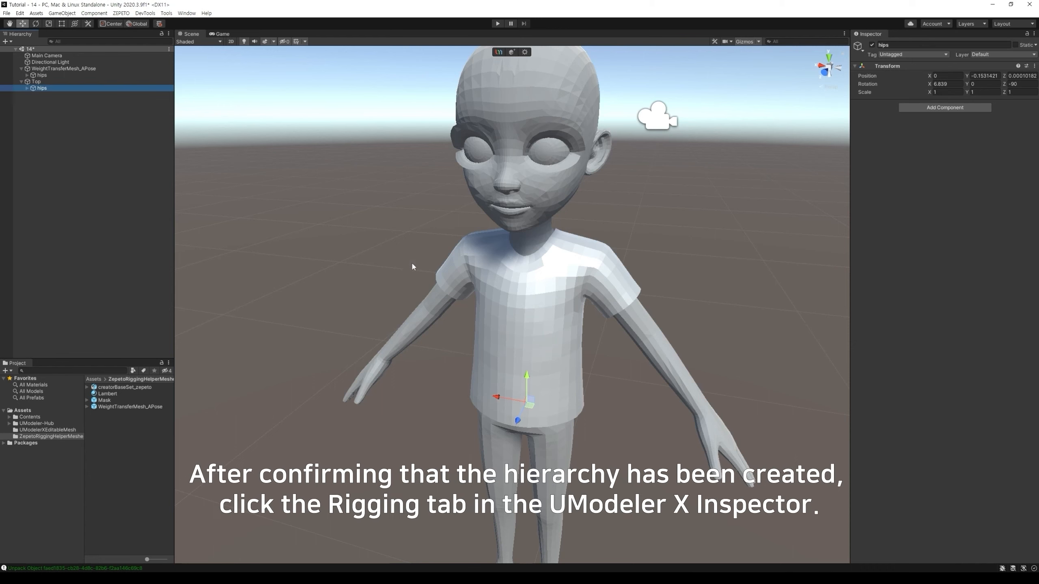
Step: Set the hips object under Top as the T-shirt's root bone in Rigging mode and start rigging
left_click(41, 82)
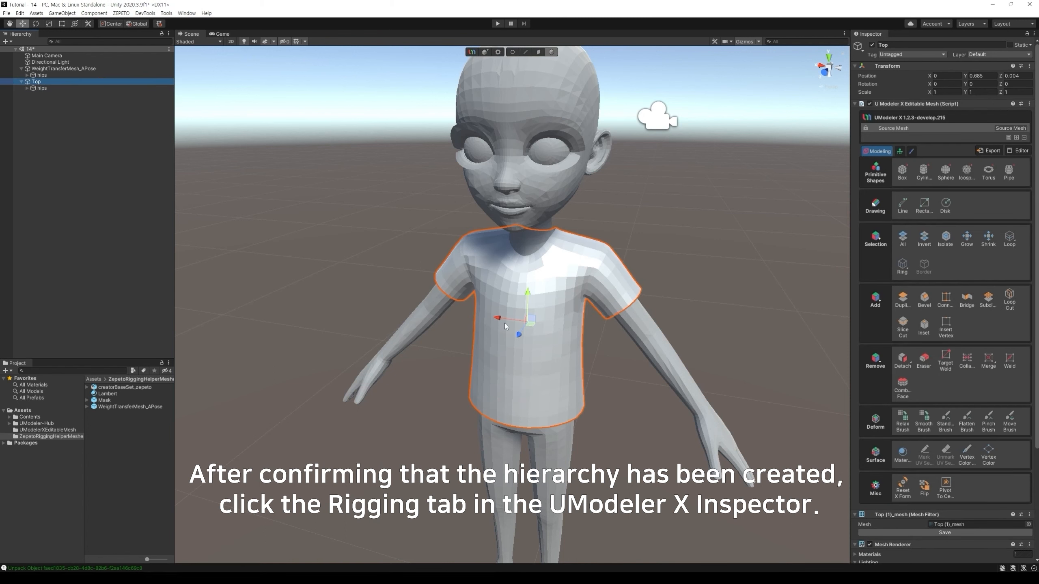
left_click(899, 152)
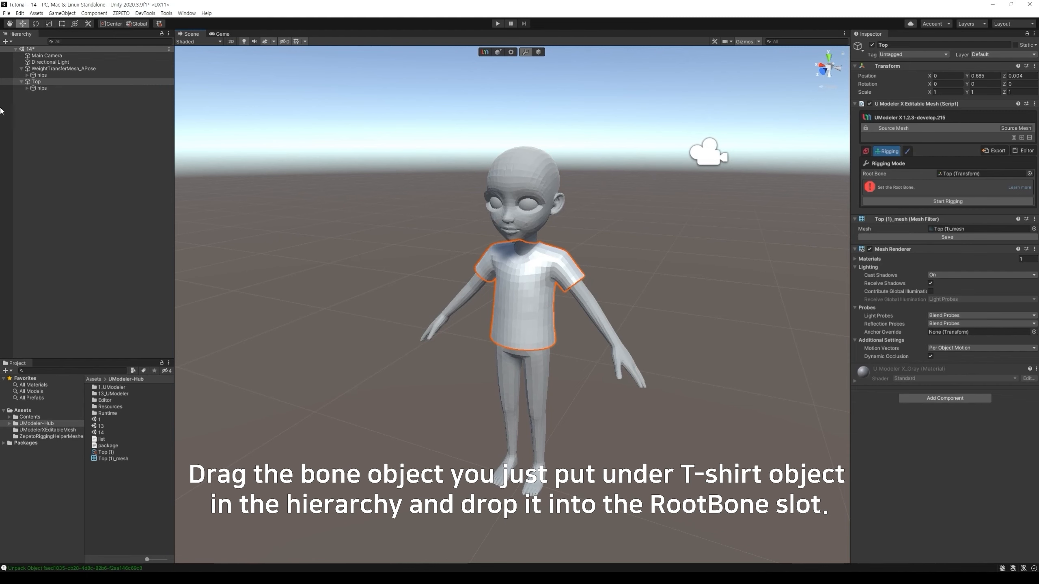
left_click_drag(43, 89, 954, 175)
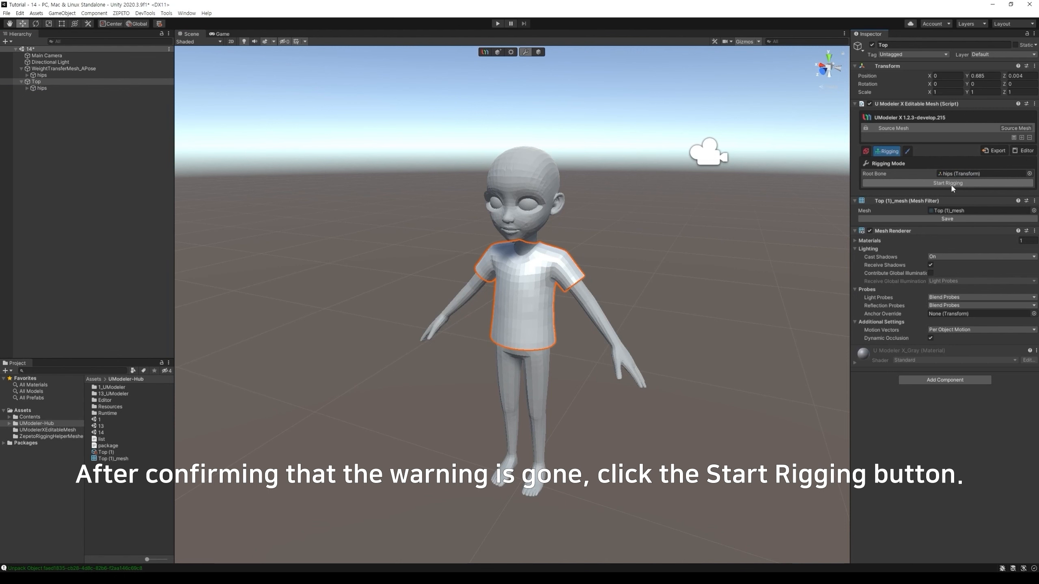
left_click(952, 184)
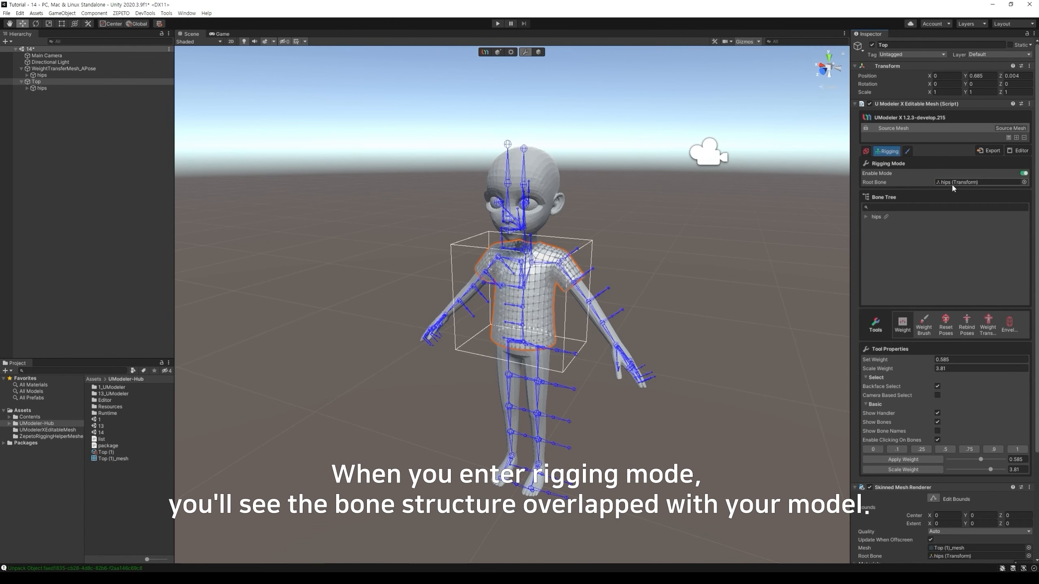
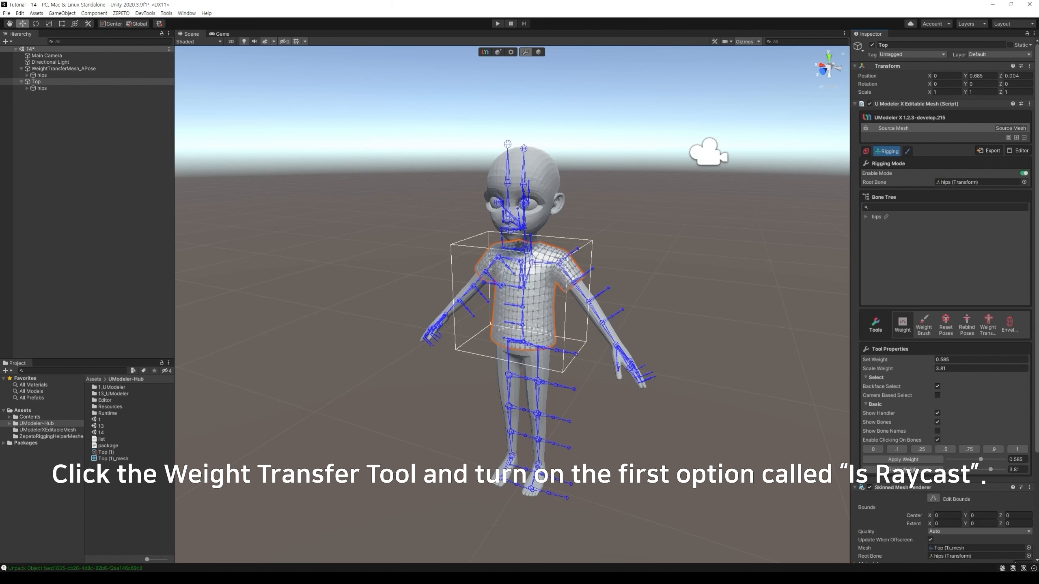
Step: Transfer the bone weights from WeightTransferMesh_APose to the T-shirt using Weight Transfer with Is Raycast enabled
left_click(988, 325)
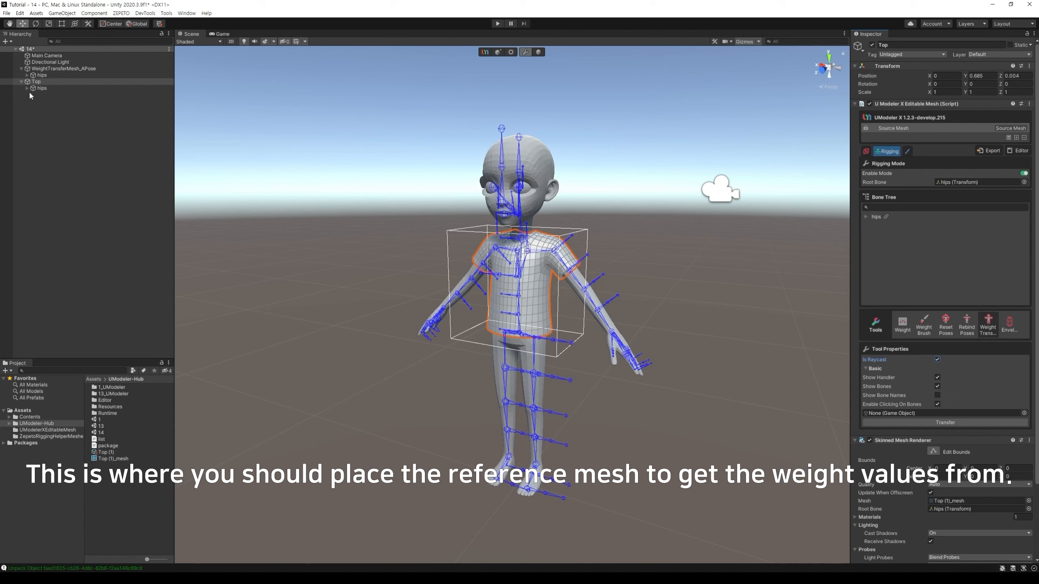
left_click(43, 70)
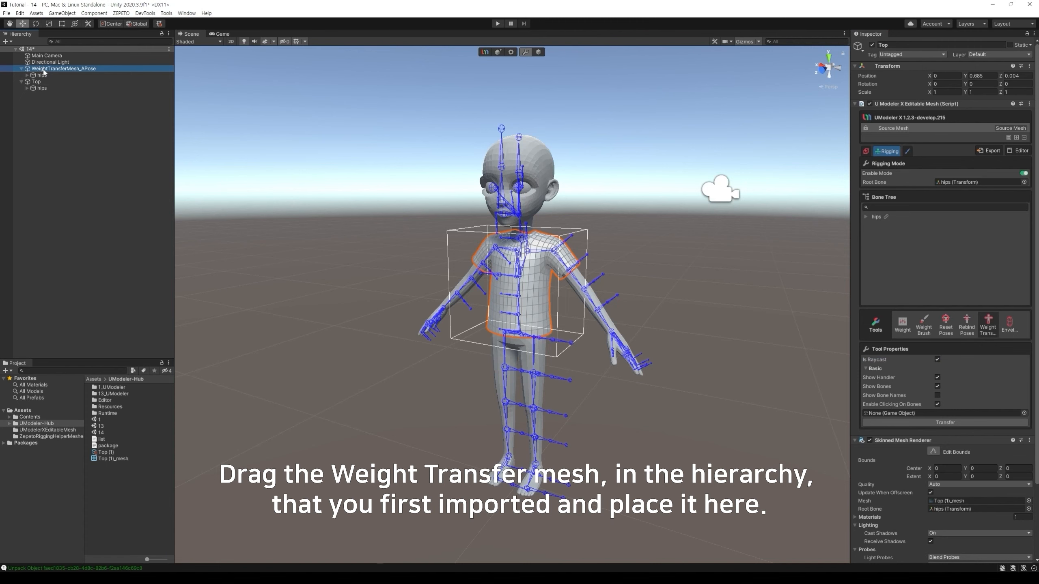
left_click_drag(43, 72, 880, 414)
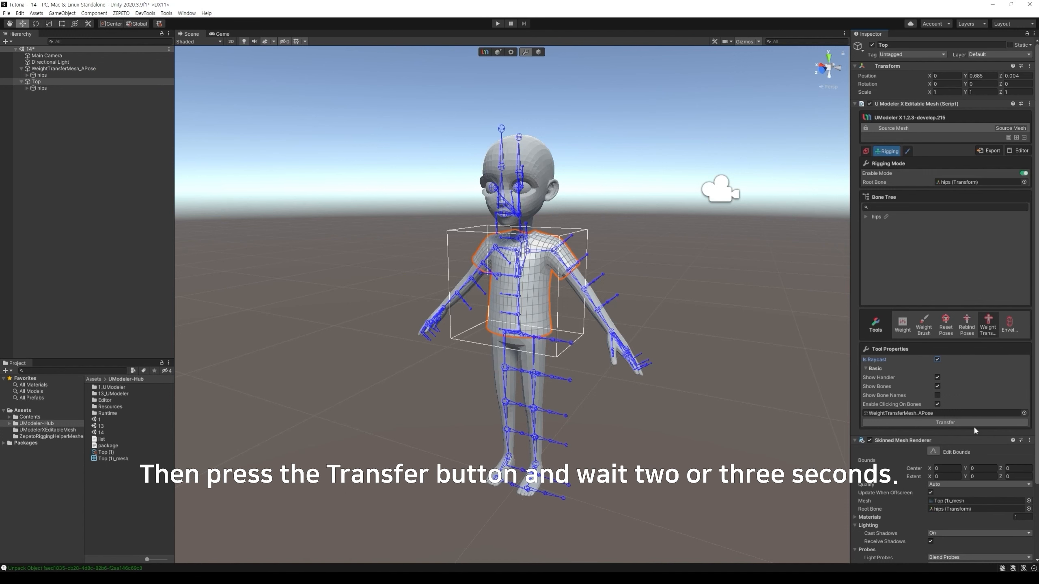
left_click(959, 423)
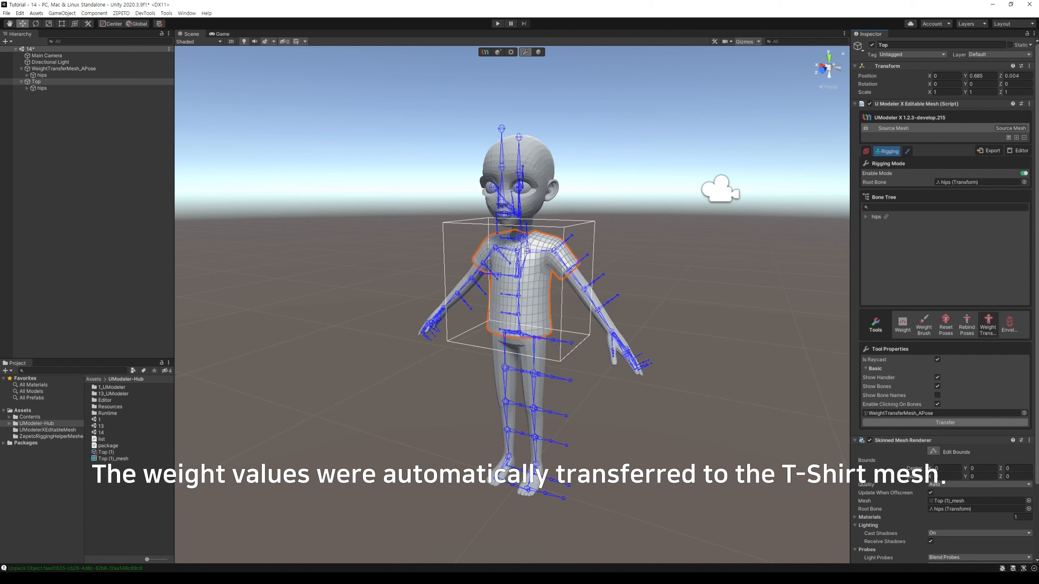
Step: Test the transferred weights by rotating the upperArm_L bone and selecting a spine bone
left_click(571, 271, "shift")
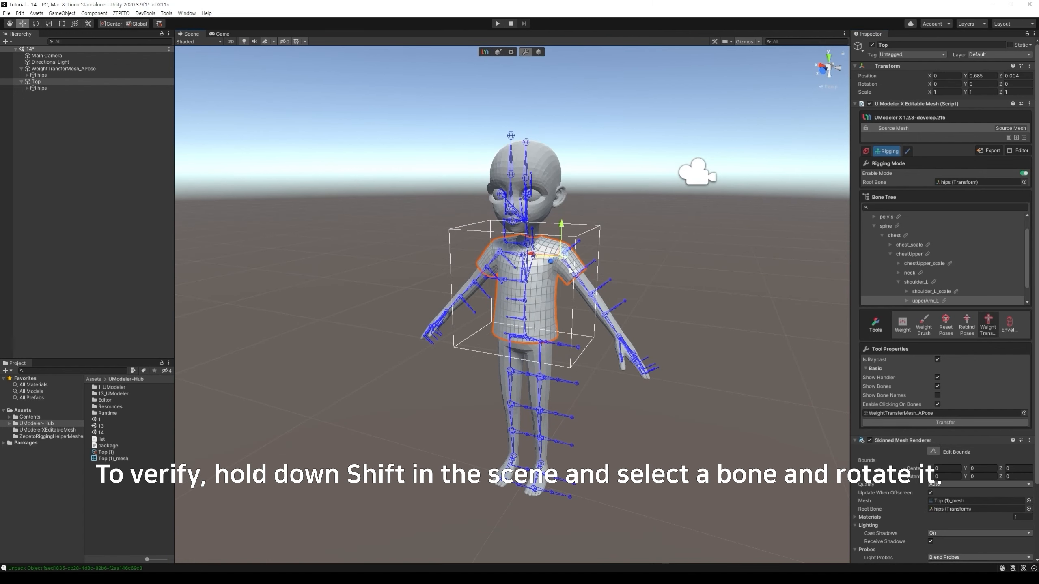
key("e")
left_click_drag(572, 270, 524, 311)
left_click(523, 294, "shift")
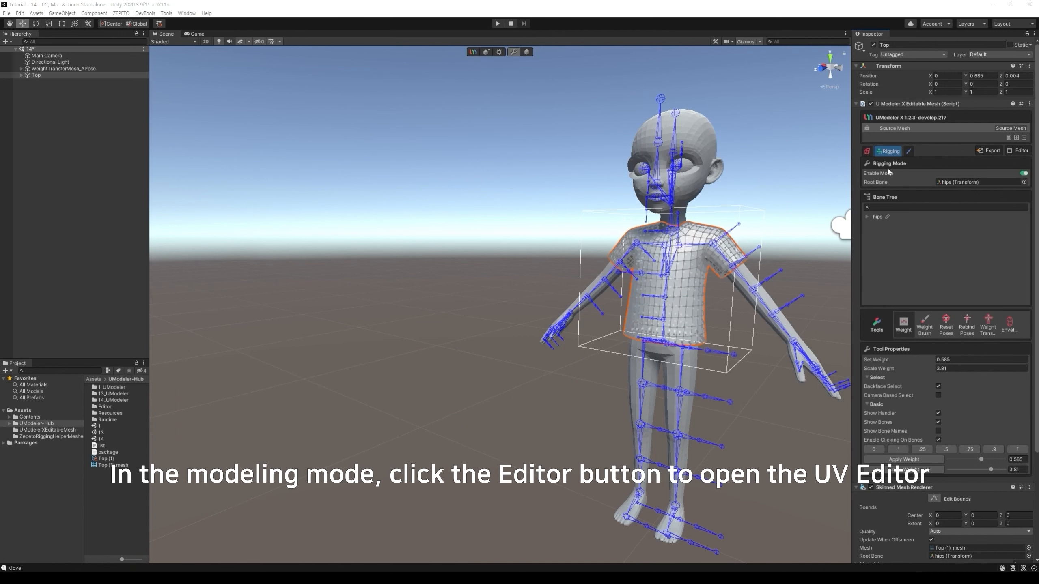
Step: Return the T-shirt to Modeling mode and open the UV Editor, docked beside the scene view and widened
left_click(868, 151)
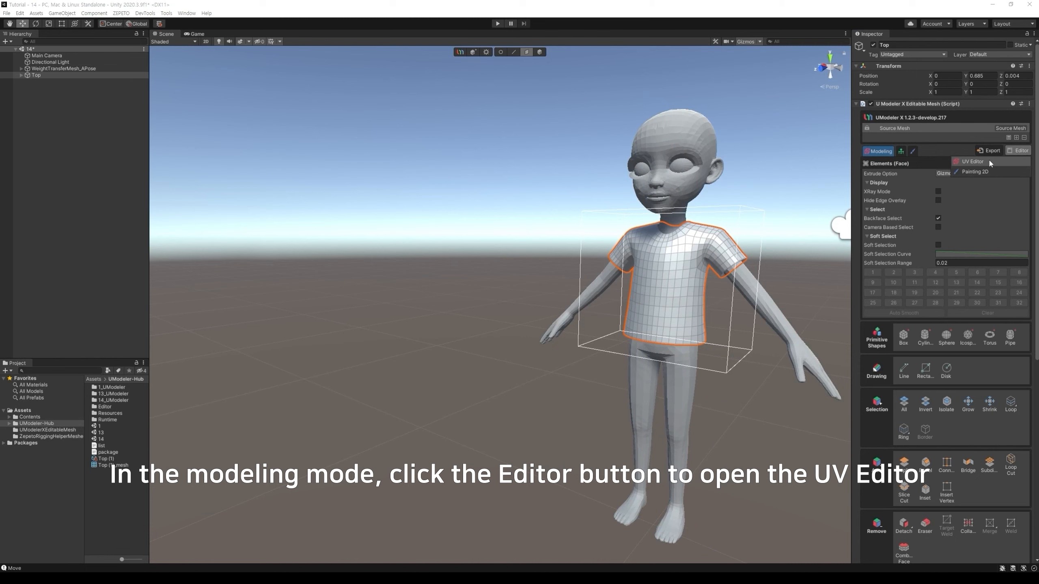
left_click(989, 160)
left_click_drag(470, 48, 218, 321)
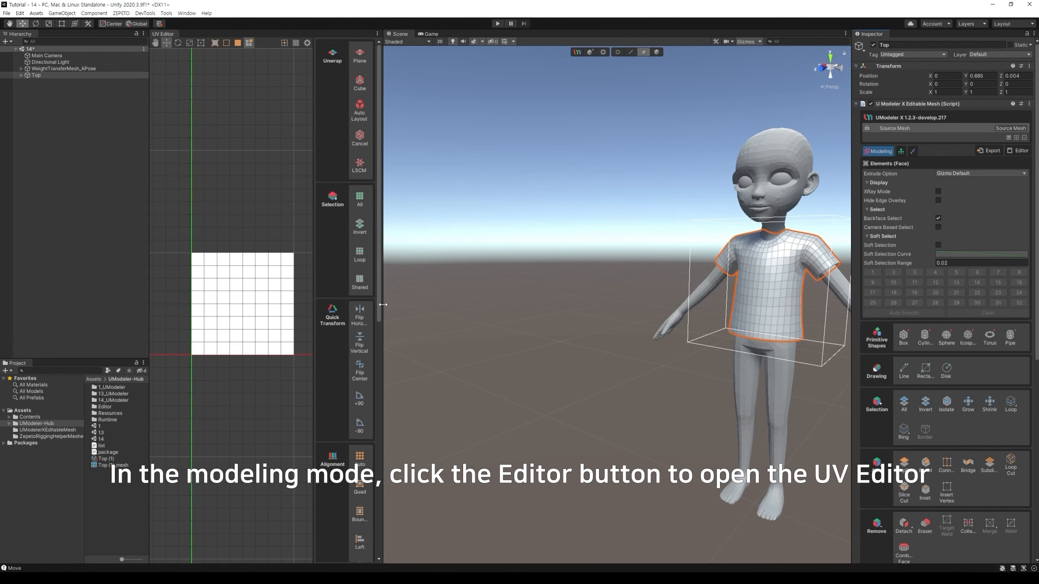
left_click_drag(381, 308, 548, 305)
Step: Unwrap the front half of the T-shirt's faces with a Plane projection and move the UV island above the UV square
middle_click_drag(716, 317, 606, 306)
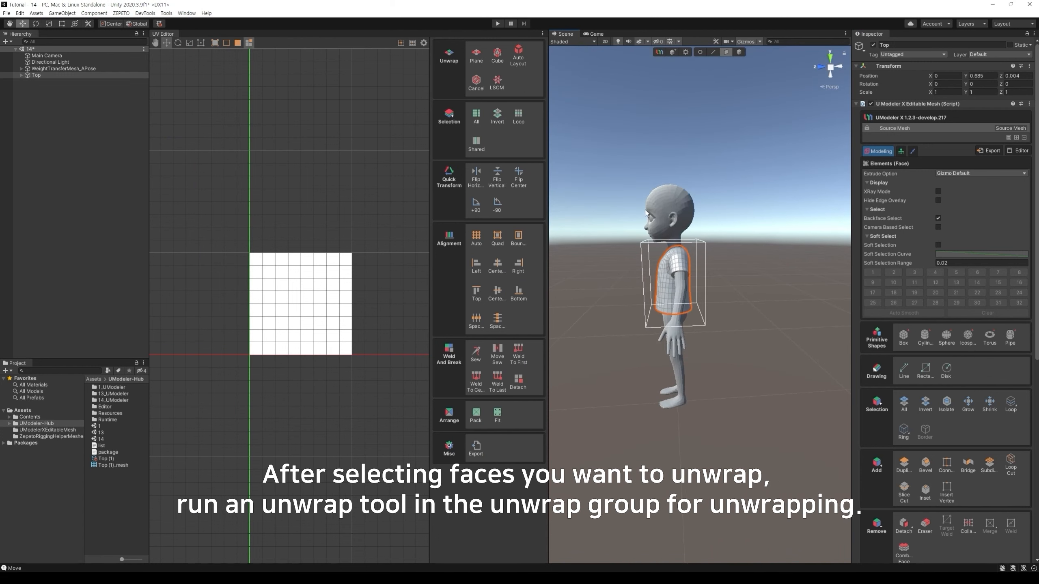
left_click_drag(634, 204, 678, 367)
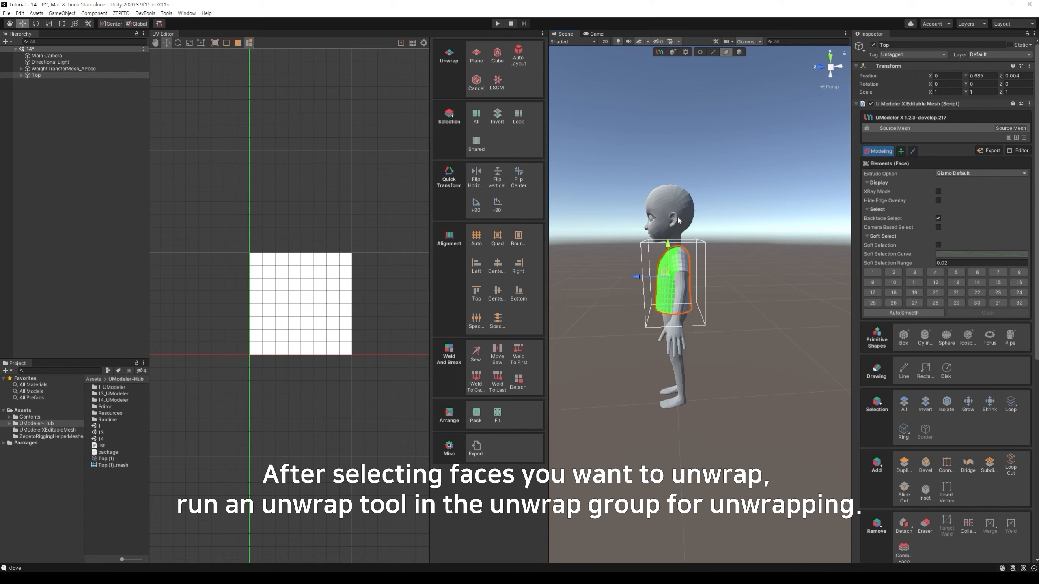
left_click(477, 55)
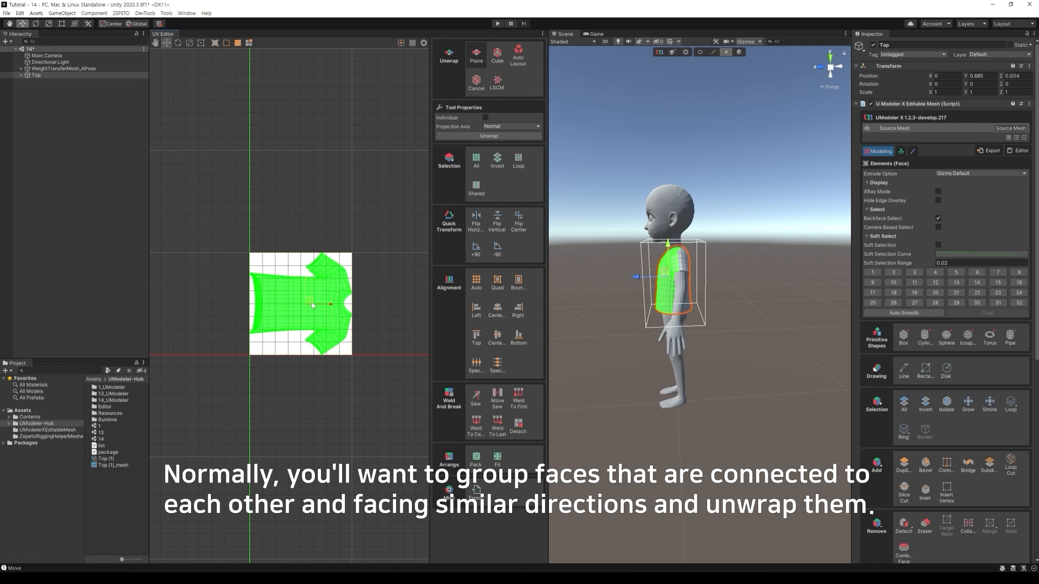
left_click_drag(310, 303, 335, 192)
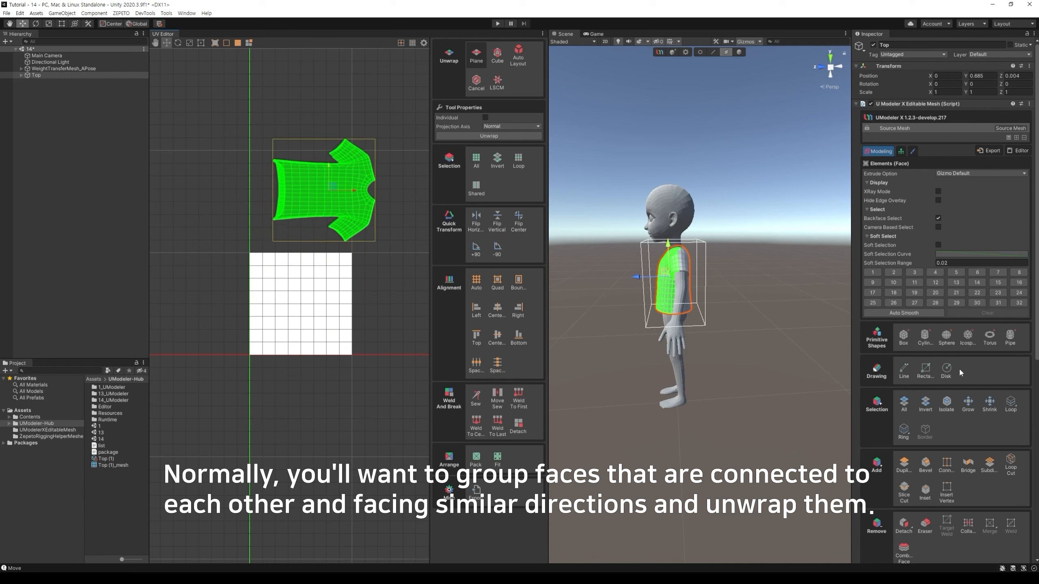
Step: Invert the face selection, unwrap the back half of the T-shirt with a Plane projection, and move its island below the UV square
left_click(925, 402)
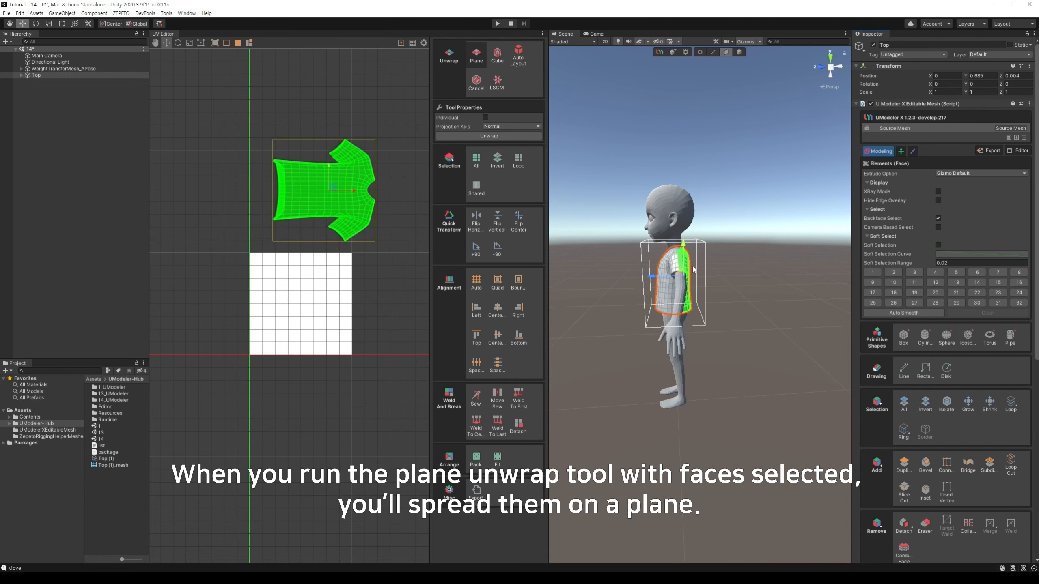
left_click(489, 135)
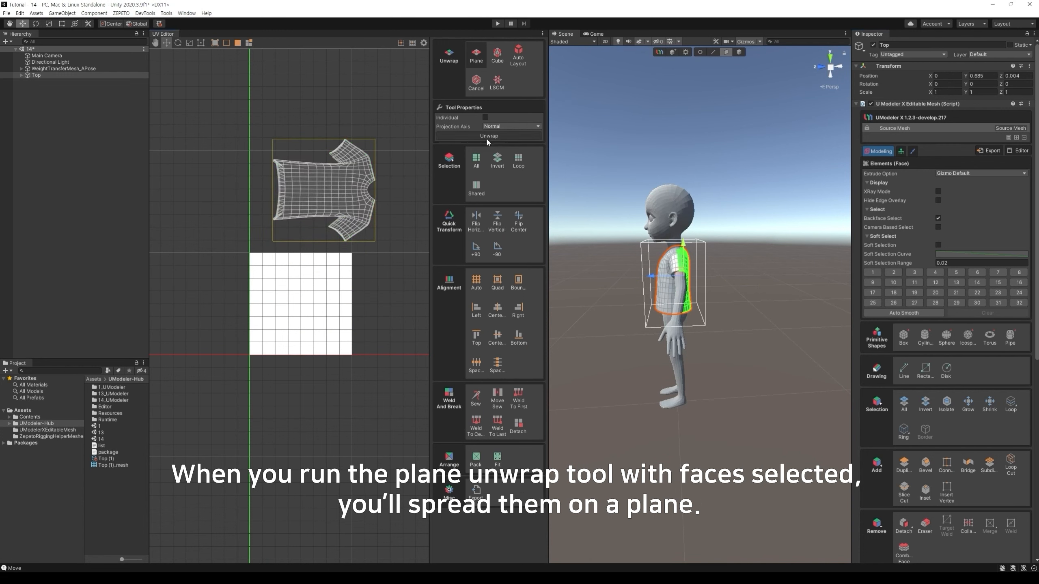
left_click_drag(352, 284, 358, 397)
left_click(412, 393)
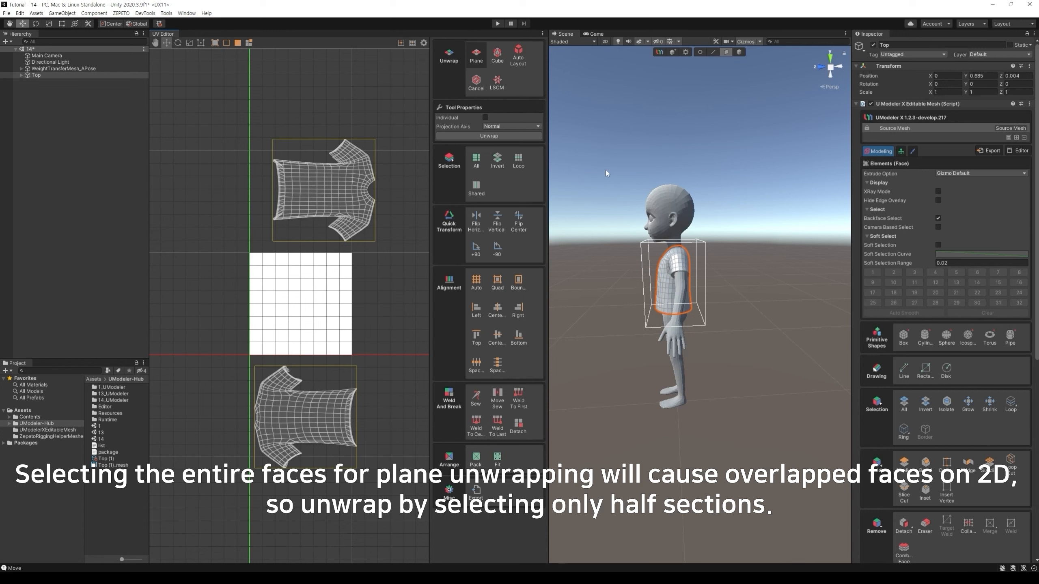
Step: Try unwrapping all the T-shirt's faces together with a Plane projection and move the island above the UV square
left_click_drag(606, 170, 740, 399)
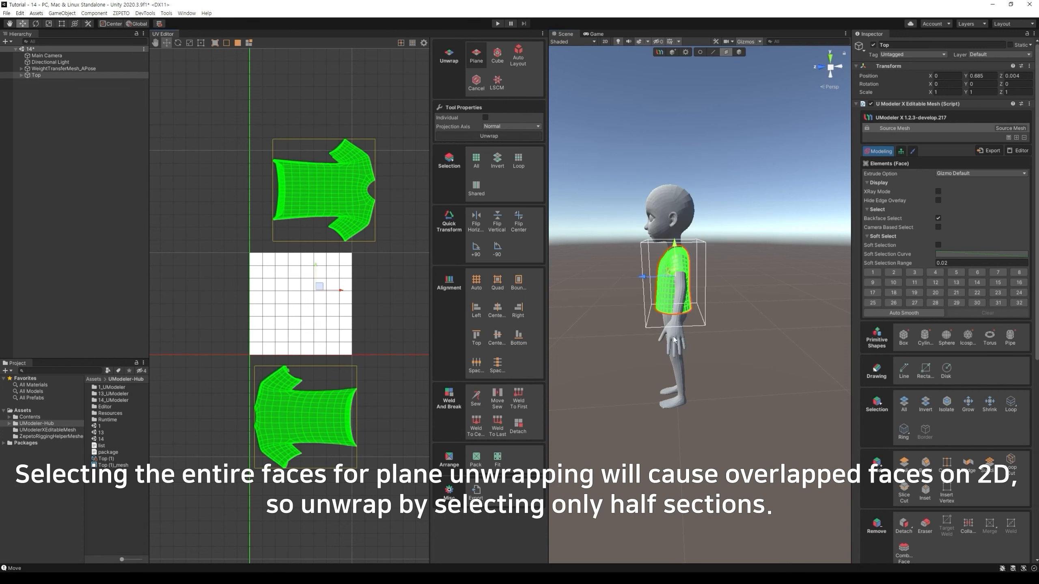
left_click(489, 136)
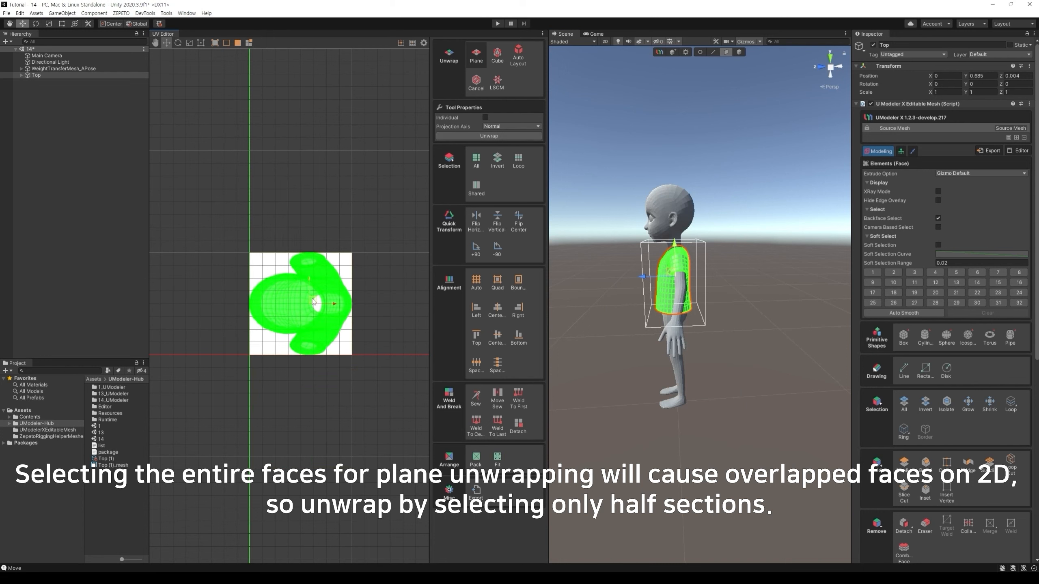
left_click_drag(316, 301, 318, 182)
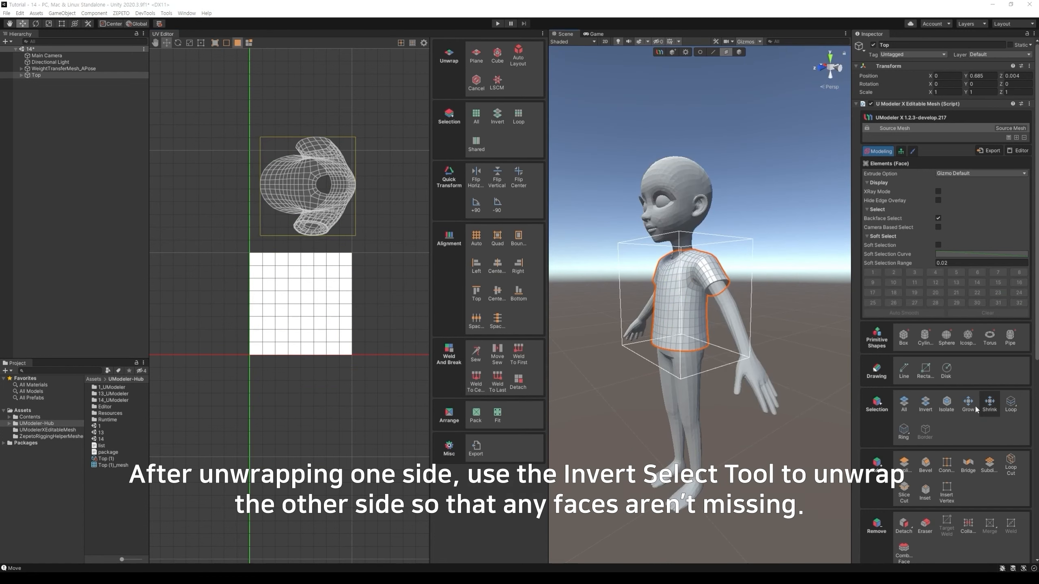
Step: Unwrap the back and front halves of the T-shirt separately with Plane projections and place both islands side by side below the UV square
left_click_drag(808, 419, 745, 476, "alt")
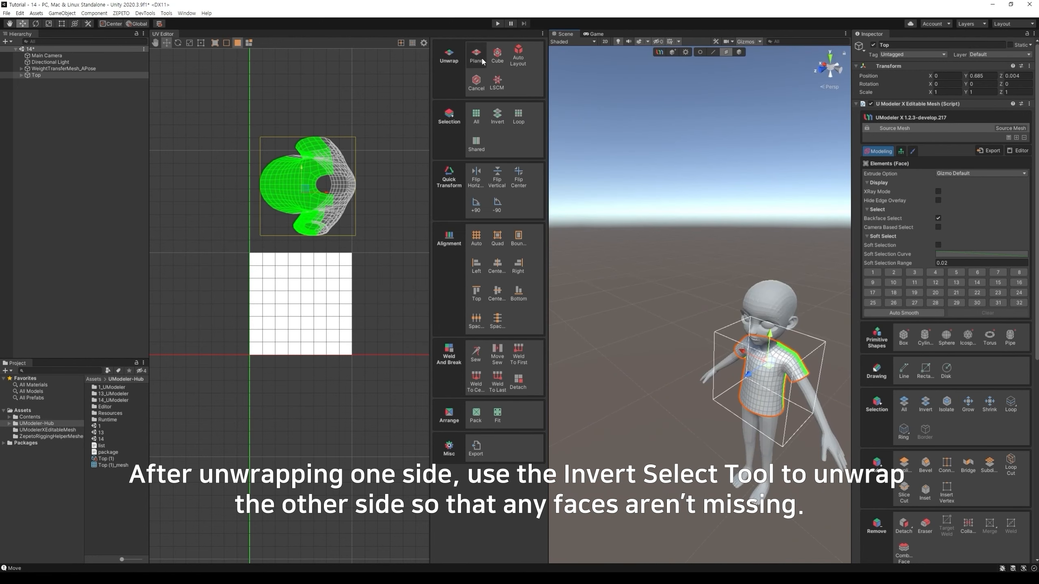
left_click(478, 56)
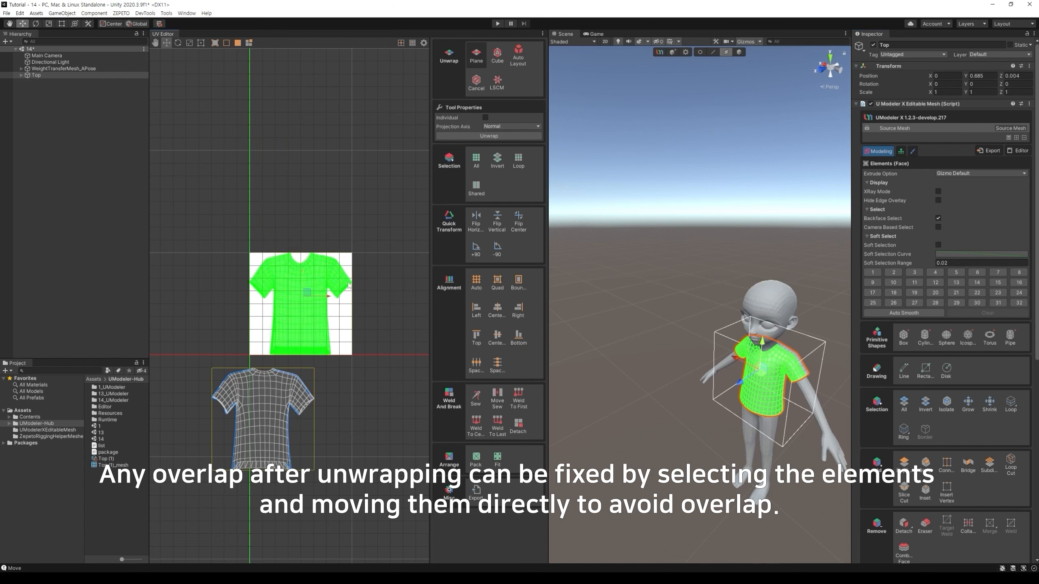
left_click_drag(333, 333, 378, 416)
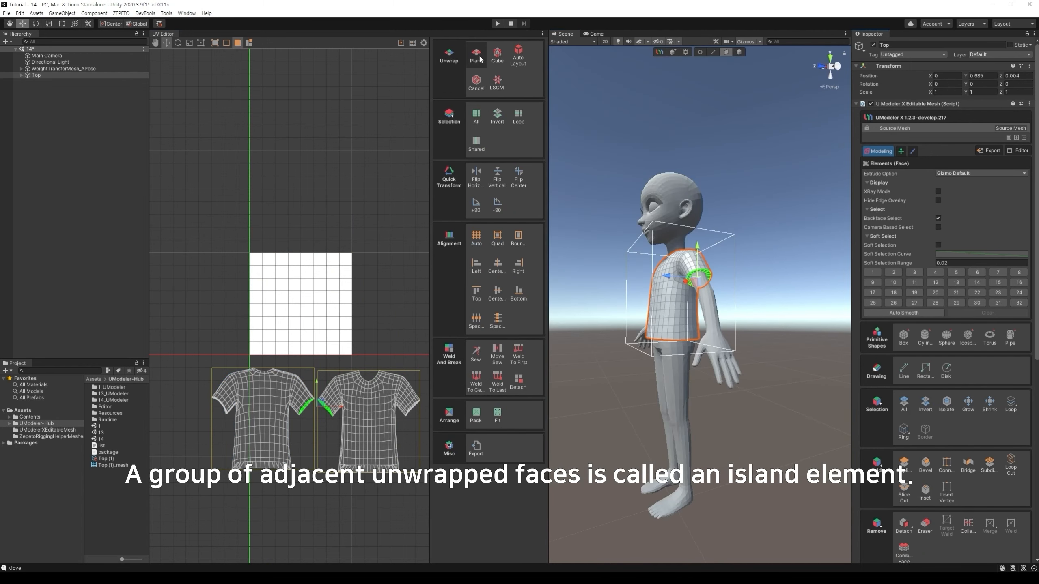
Step: Unwrap the inner faces of the left sleeve and of the bottom hem separately with Plane projections, moving both rings above the UV square
left_click(479, 58)
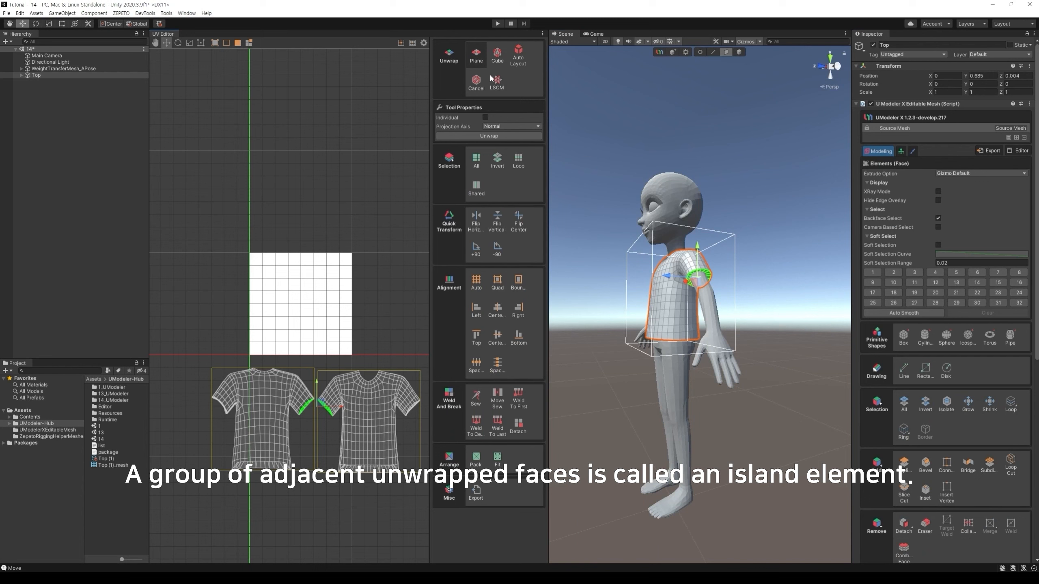
left_click(497, 136)
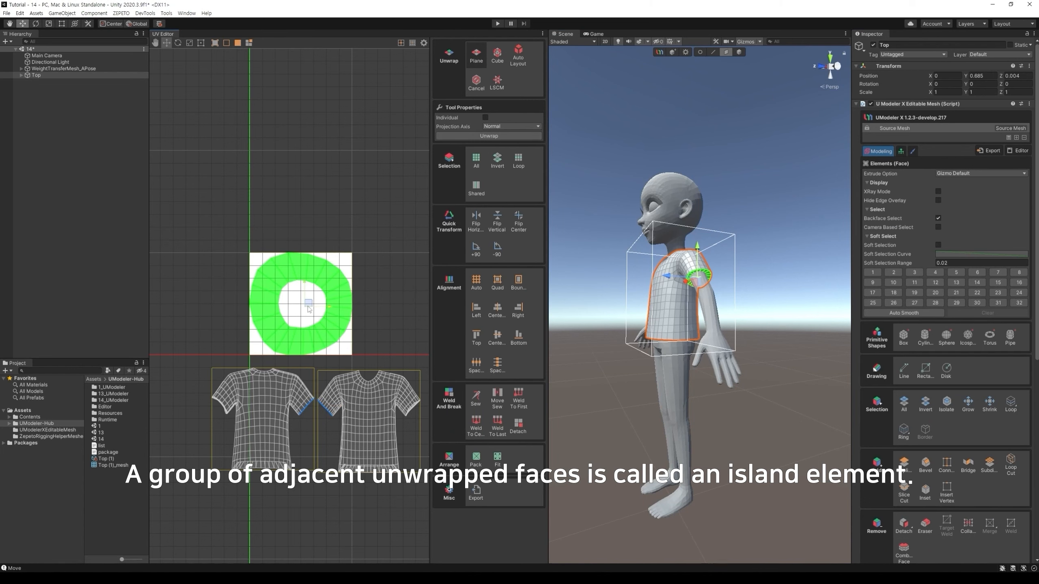
left_click_drag(309, 309, 328, 193)
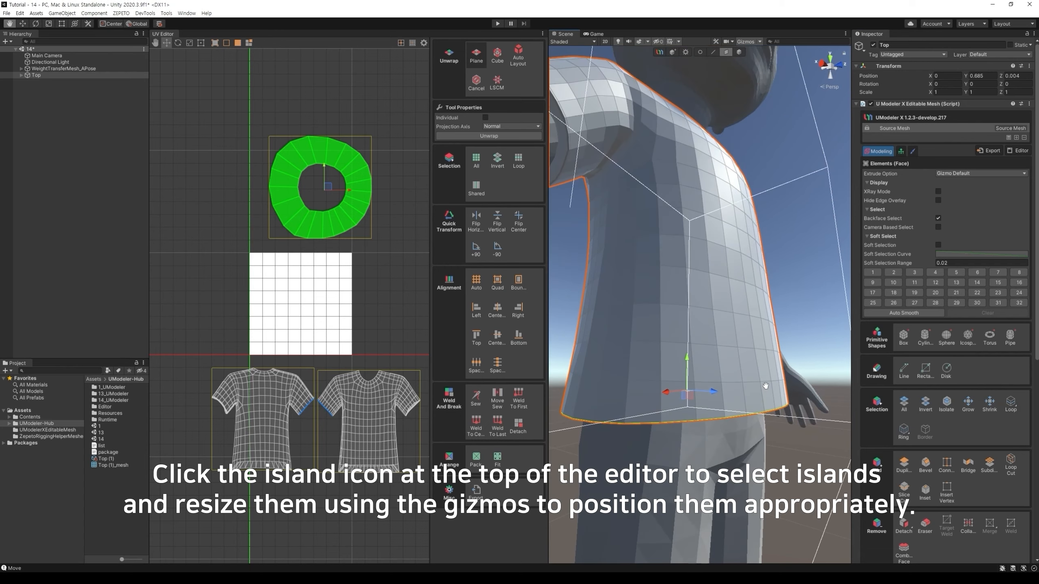
left_click(488, 135)
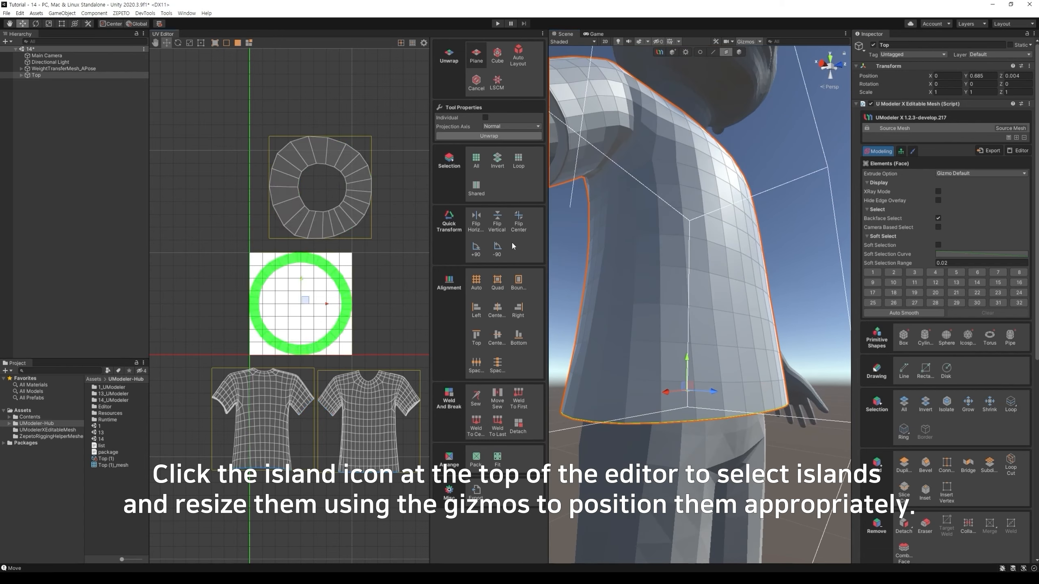
left_click_drag(306, 302, 221, 149)
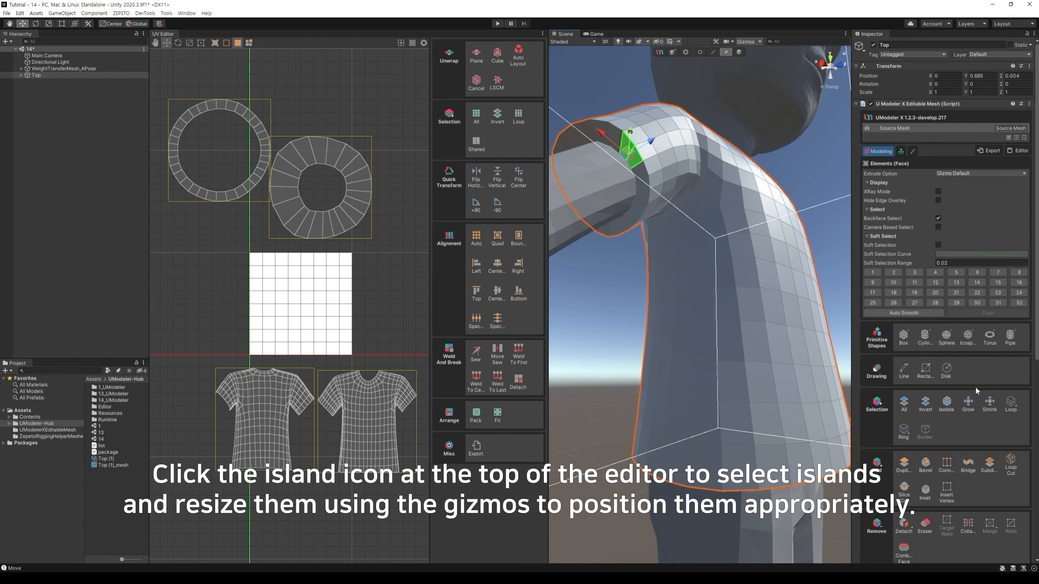
Step: Select the loop of inner faces on the right sleeve, unwrap it with a Plane projection, and move its island beside the left sleeve's ring
left_click(1007, 408)
right_click_drag(701, 352, 615, 351, "alt")
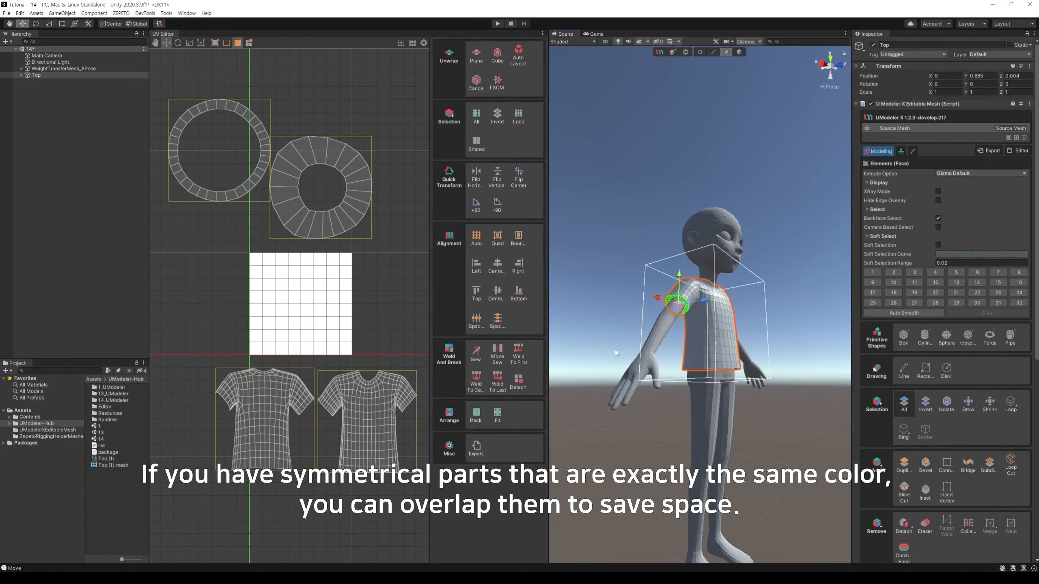
left_click(478, 60)
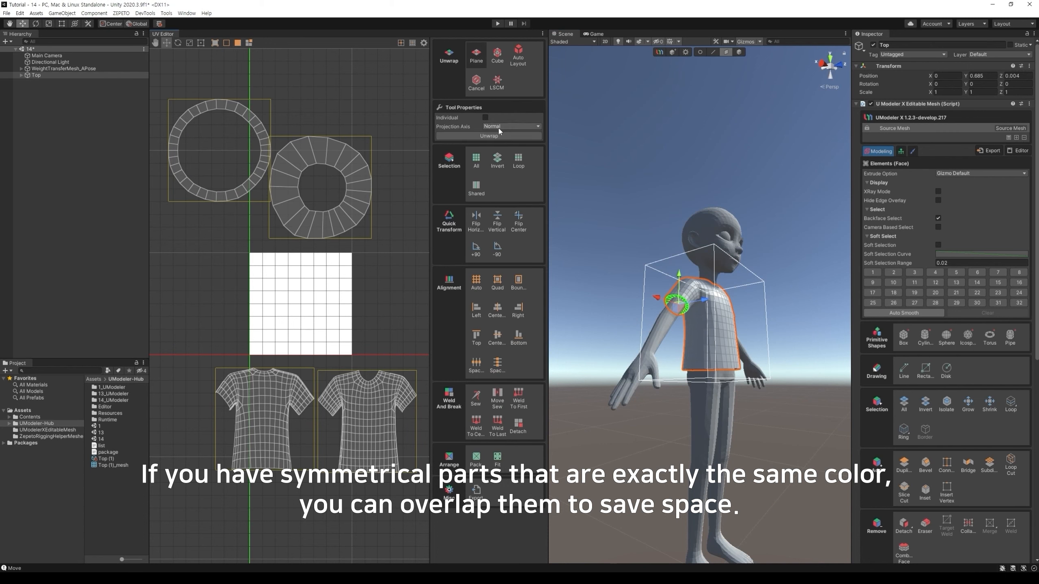
left_click(500, 131)
left_click_drag(313, 303, 363, 188)
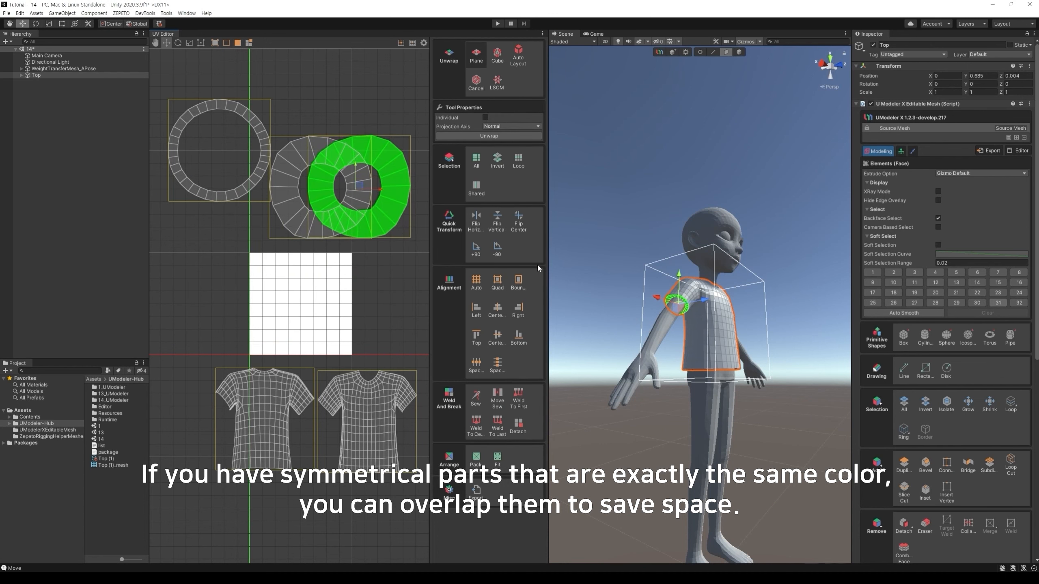
Step: Flip the right sleeve's ring island horizontally and overlap it exactly on the left sleeve's ring
left_click(476, 221)
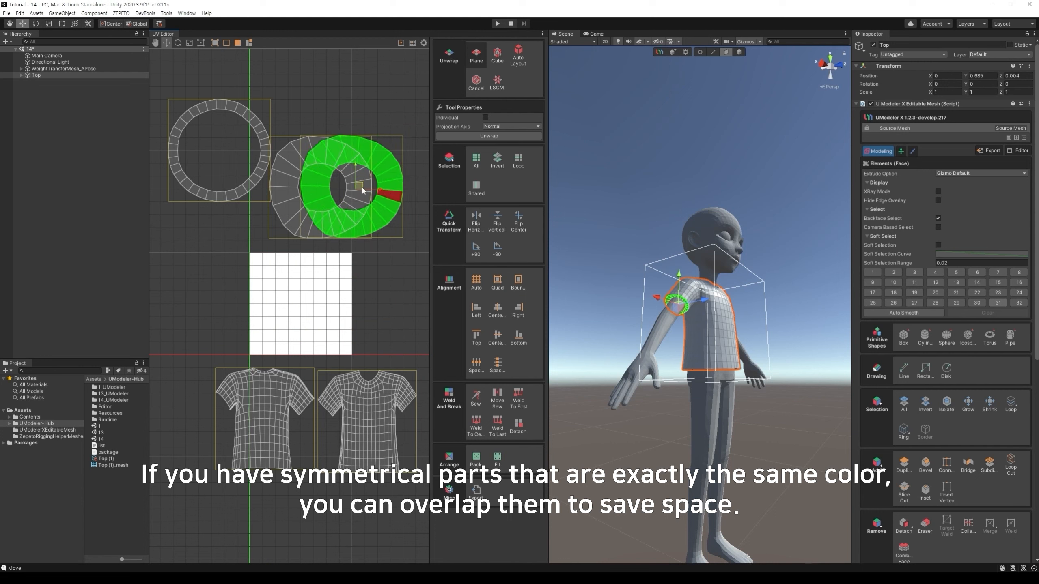
left_click_drag(363, 189, 330, 186)
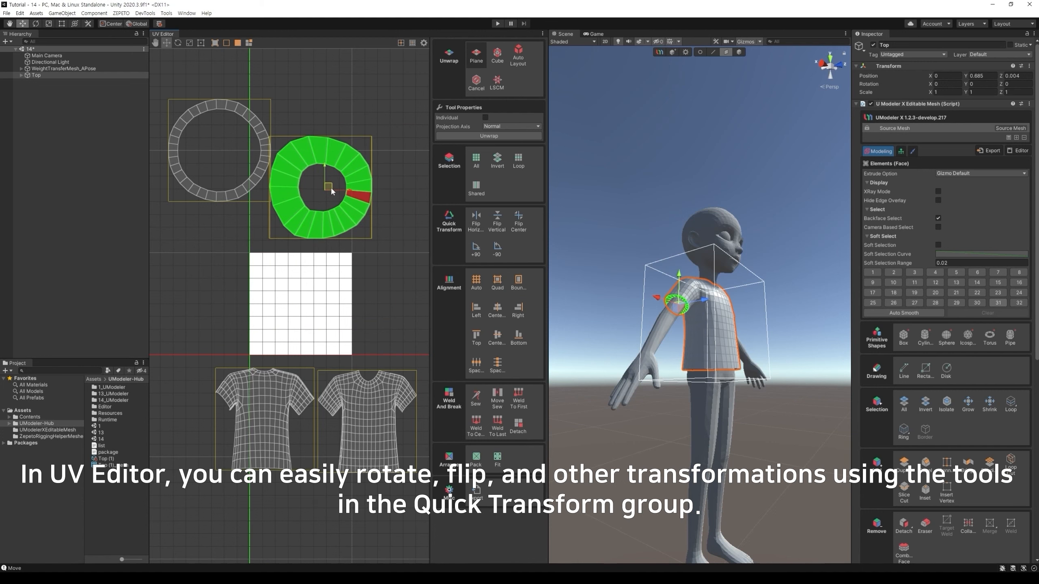
left_click(387, 238)
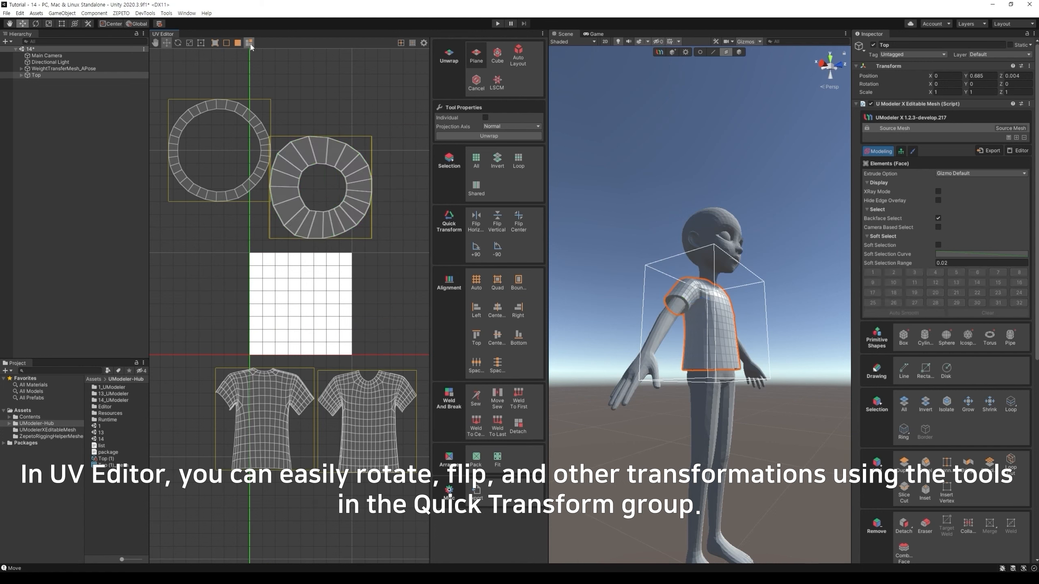
Step: Scale down the T-shirt's back island and fit it in the upper-right corner of the UV square
left_click(237, 43)
left_click_drag(191, 335, 314, 484)
left_click_drag(275, 402, 330, 271)
key("r")
key("w")
Step: Rotate the T-shirt's front island 180 degrees, scale it down, and fit it in the lower-left corner of the UV square
left_click_drag(290, 341, 429, 504)
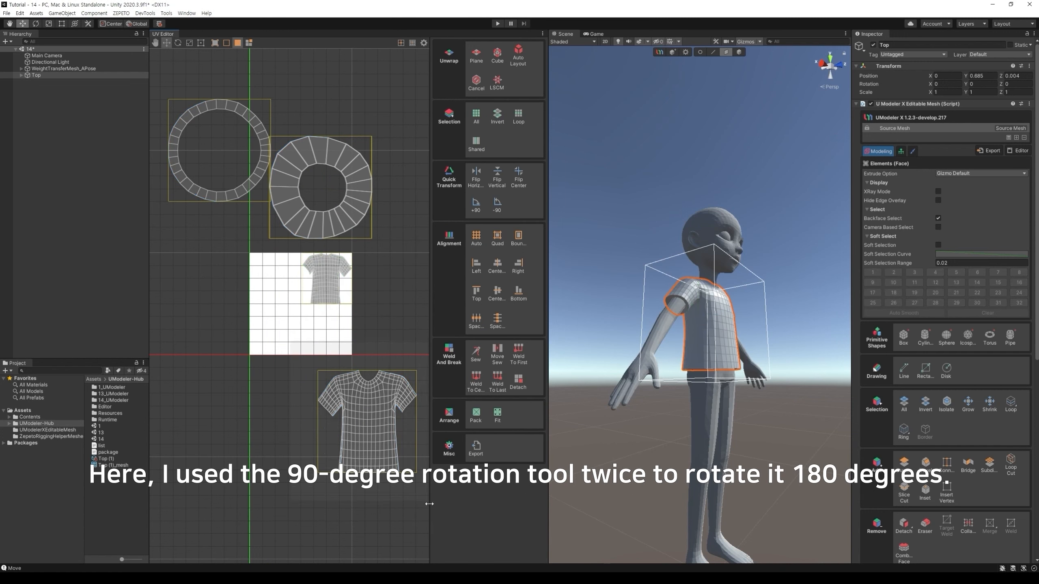
left_click(477, 208)
left_click(479, 210)
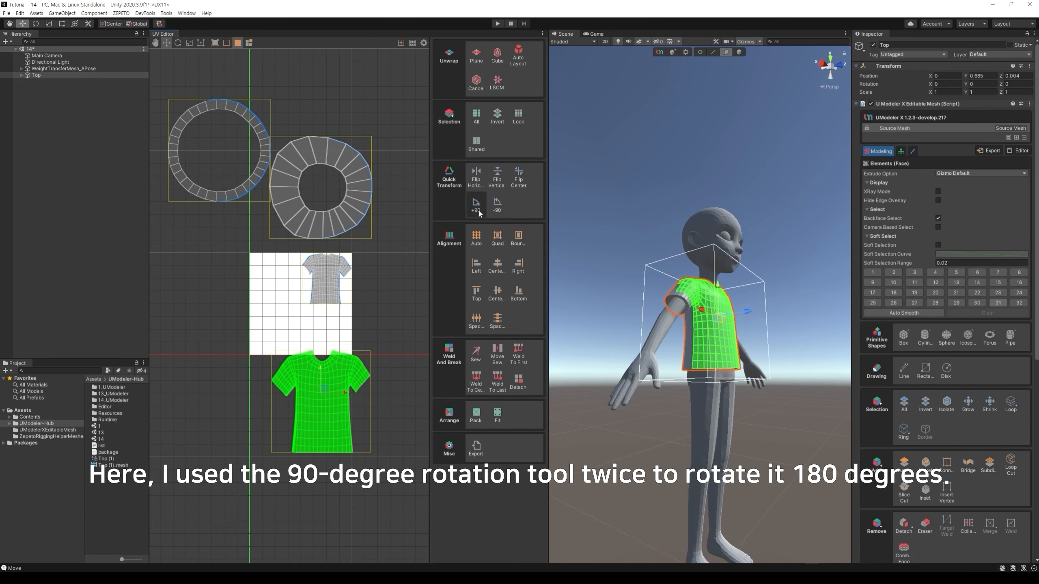
left_click(478, 209)
left_click(478, 209)
key("r")
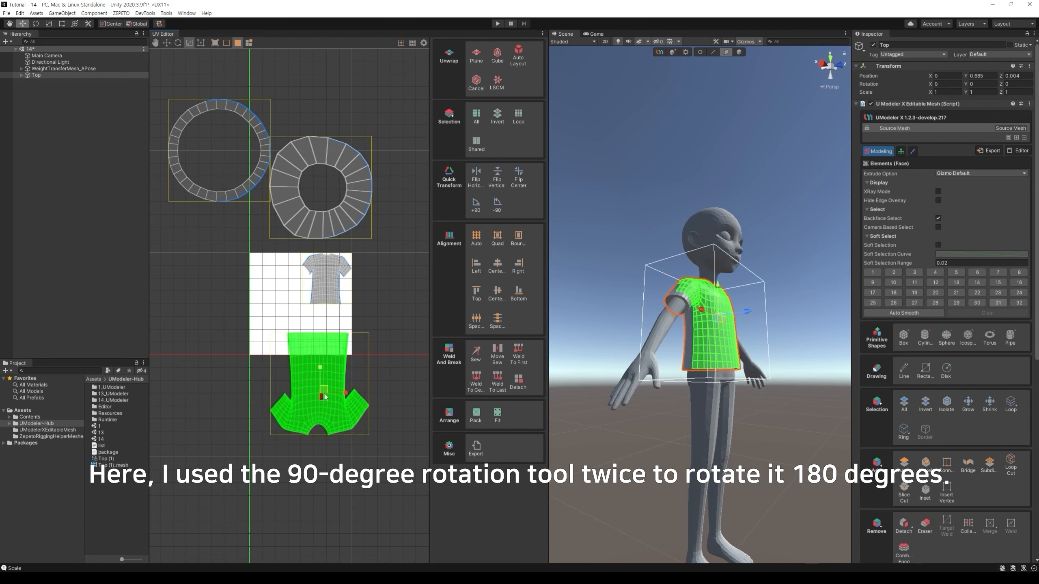
left_click_drag(325, 397, 289, 323)
key("w")
key("r")
key("w")
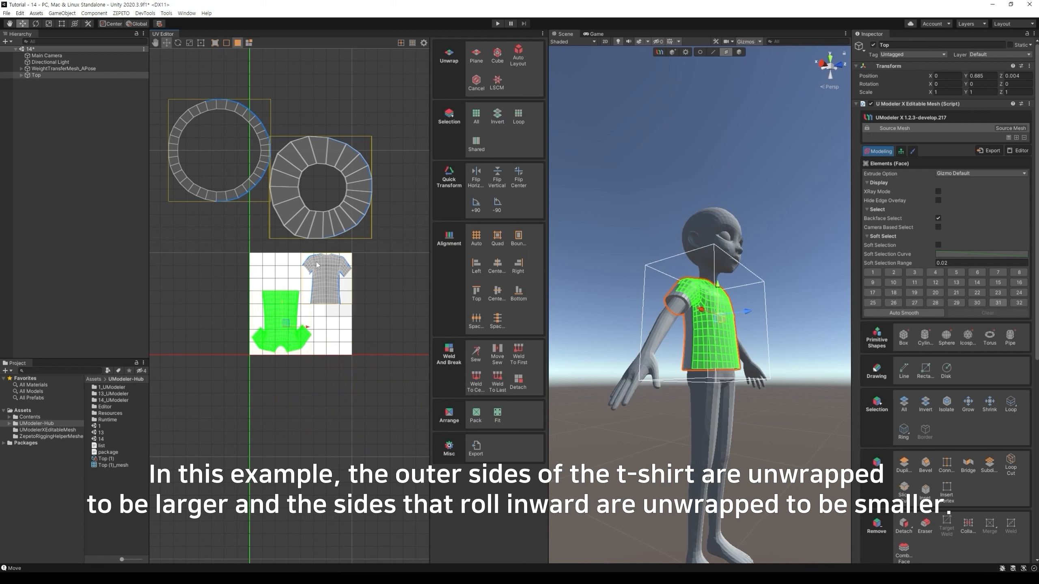
Step: Enlarge the T-shirt's back island slightly and reposition it within the upper-right part of the UV square
left_click(328, 274)
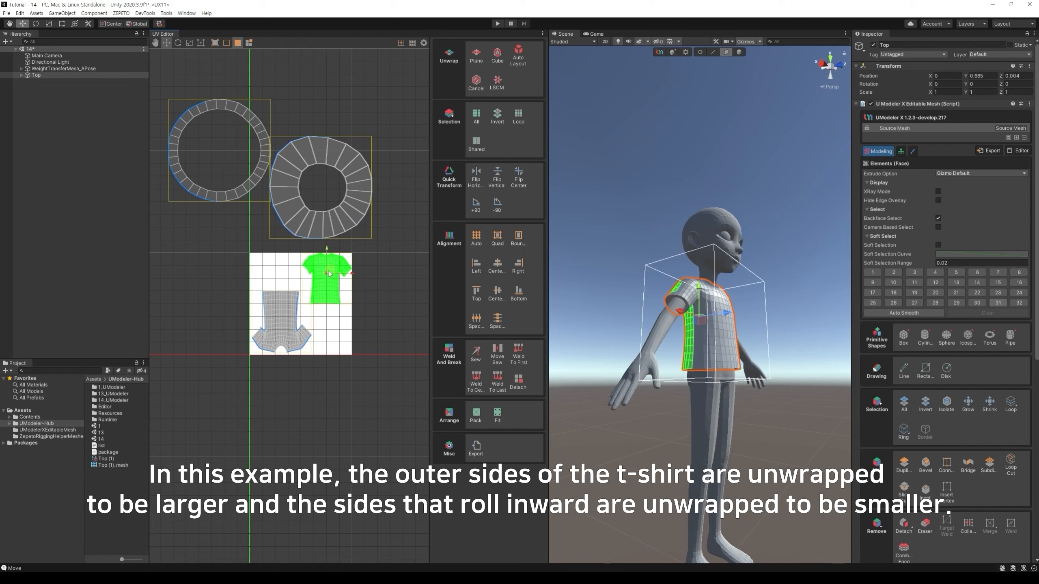
left_click_drag(329, 271, 331, 269)
key("r")
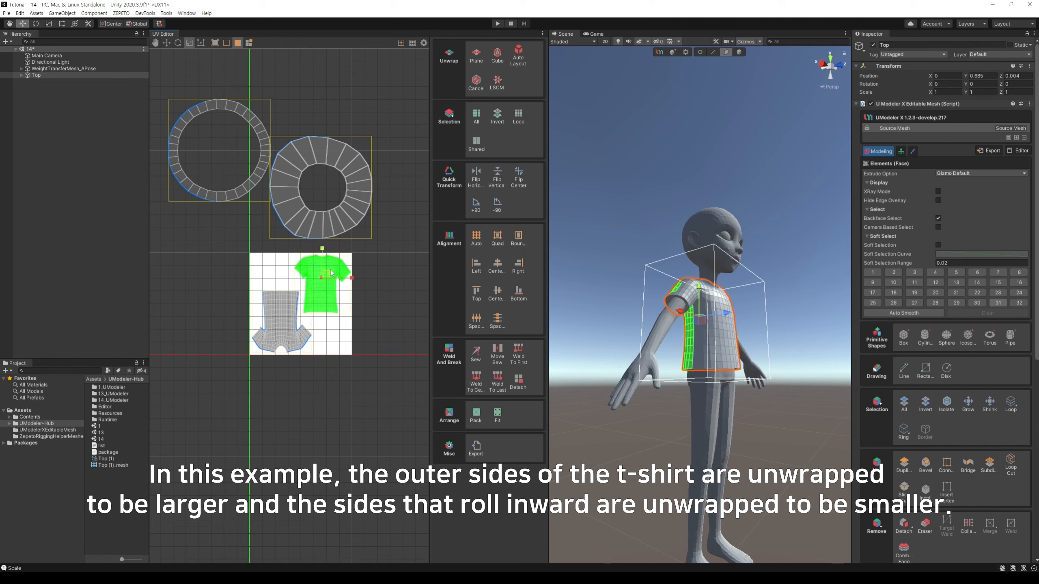
key("w")
left_click(396, 250)
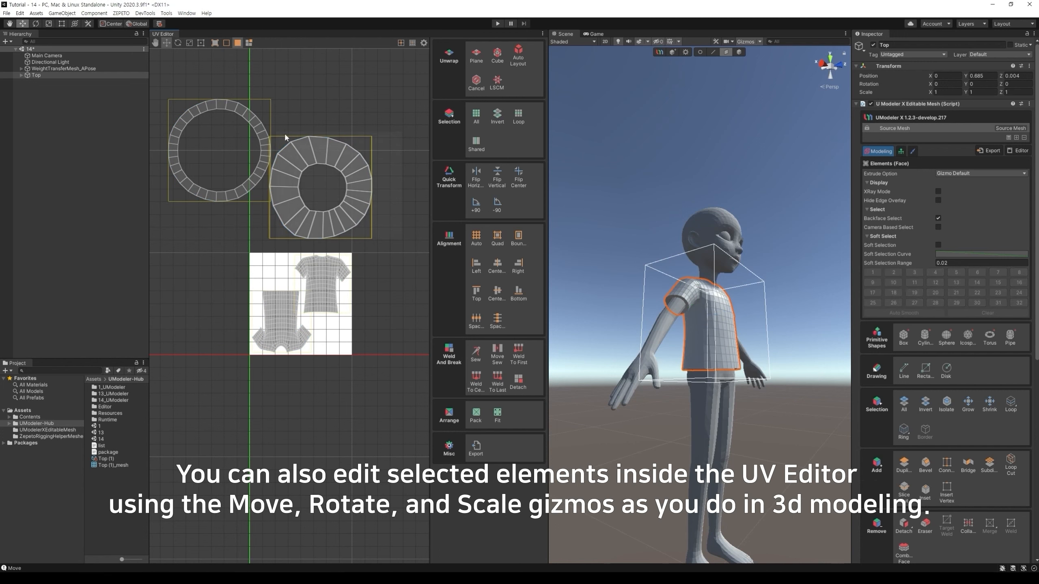
Step: Scale down the overlapping sleeve rings and fit them in the lower-right corner of the UV square
left_click(296, 157)
left_click_drag(330, 191, 339, 330)
key("r")
key("w")
key("r")
key("w")
left_click(343, 162)
Step: Scale down the hem ring island and fit it in the upper-left corner of the UV square
left_click_drag(153, 75, 287, 213)
key("r")
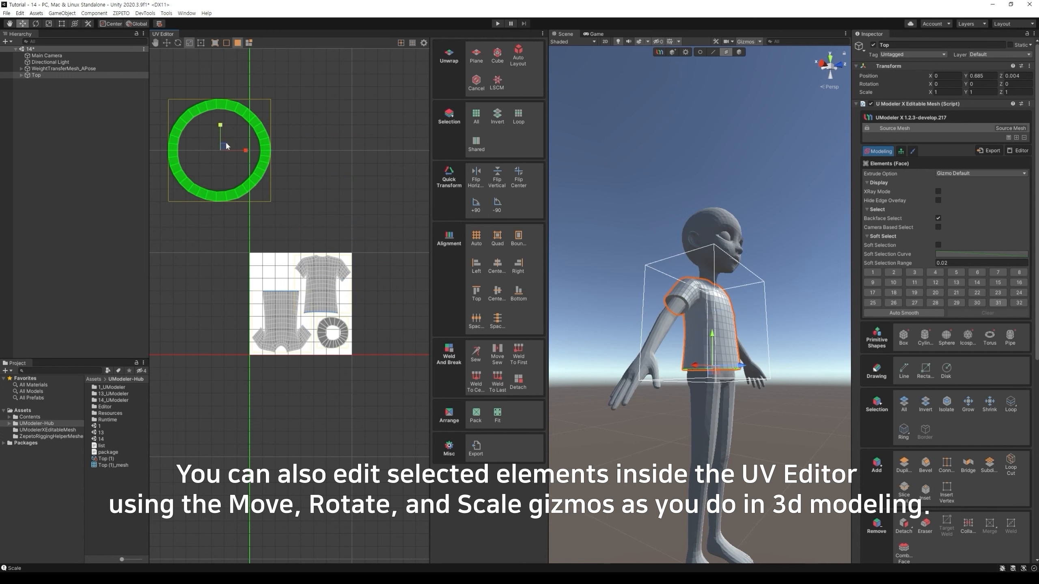
left_click(224, 150)
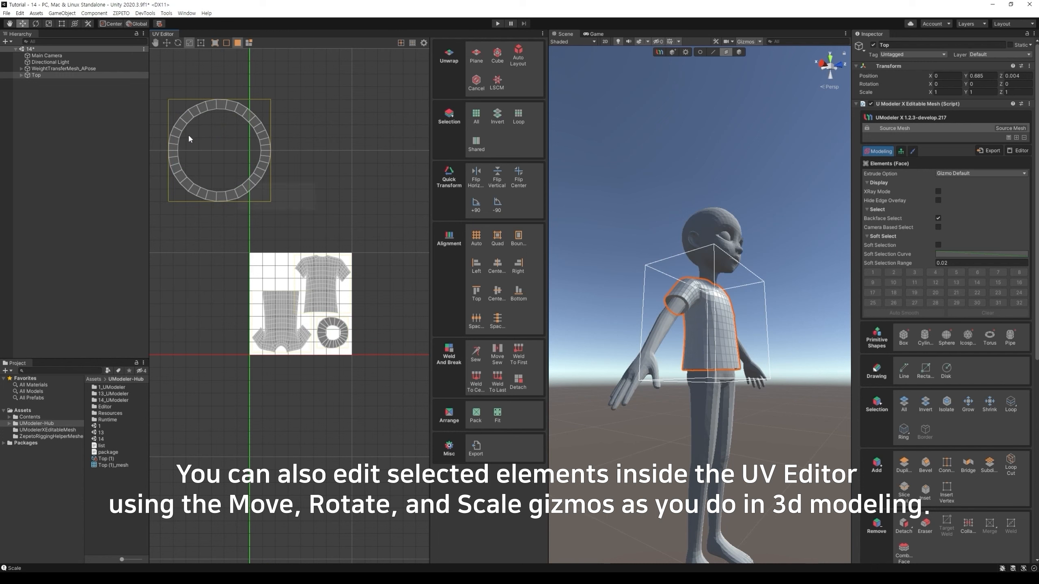
left_click_drag(315, 210, 166, 96)
left_click_drag(223, 147, 275, 269)
key("w")
Step: Undock the UV Editor and close it
left_click_drag(163, 33, 657, 362)
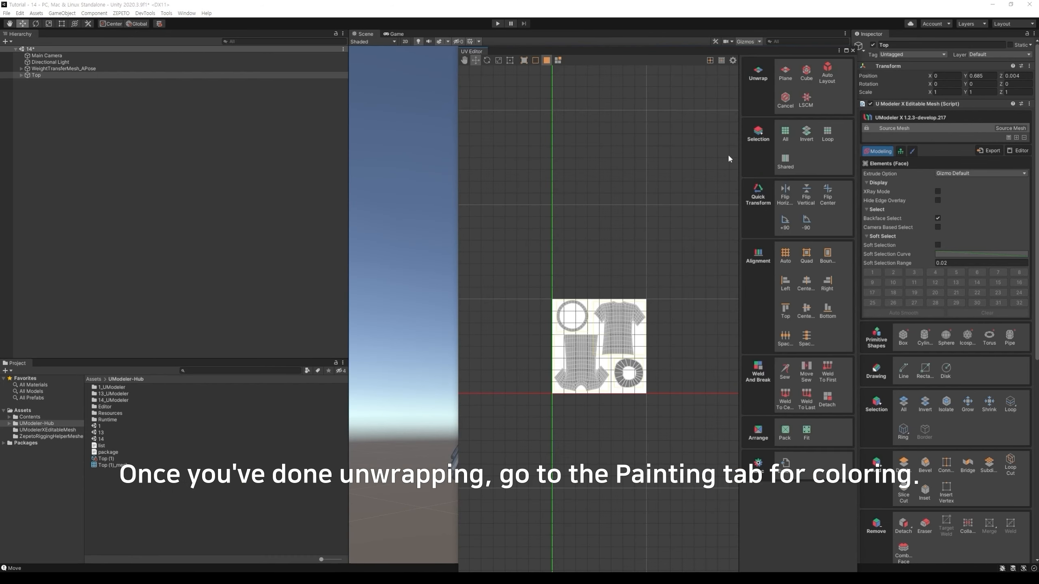
left_click(853, 50)
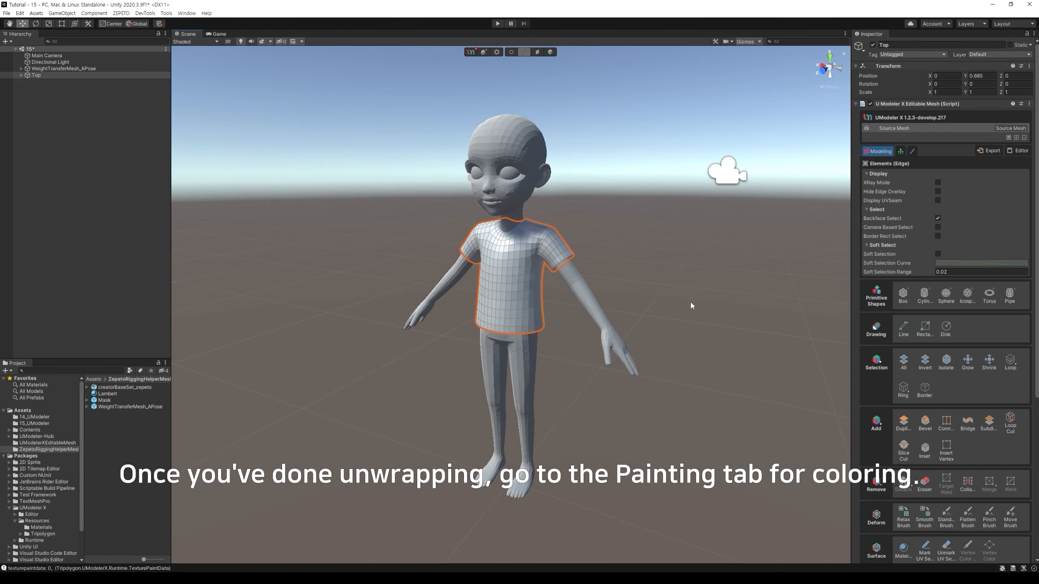
Step: Start 3D painting on the T-shirt with 2048 startup resolution, the Zepeto material template and a white background colour
left_click_drag(683, 308, 684, 317, "alt")
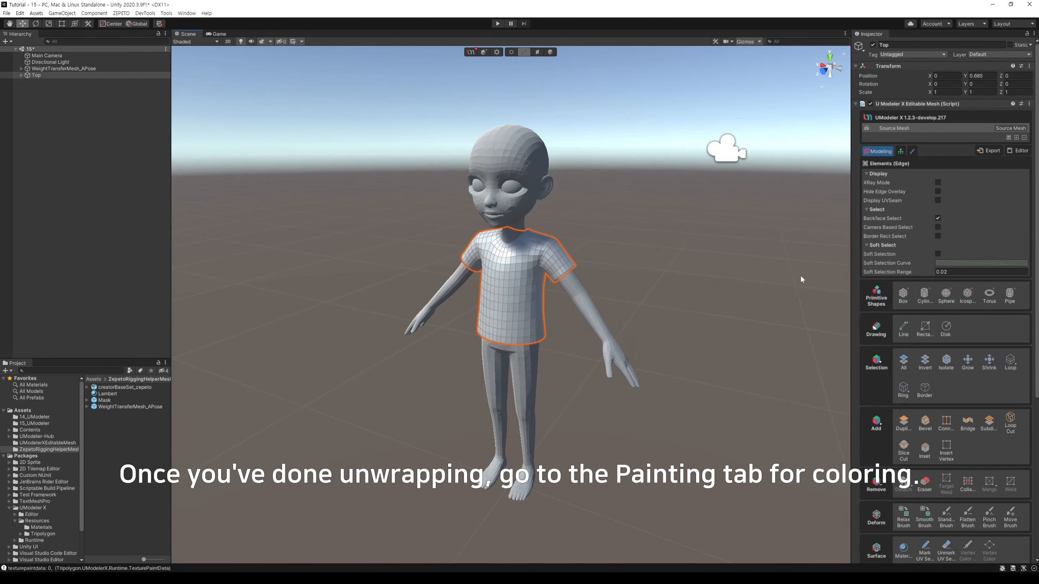
left_click(913, 151)
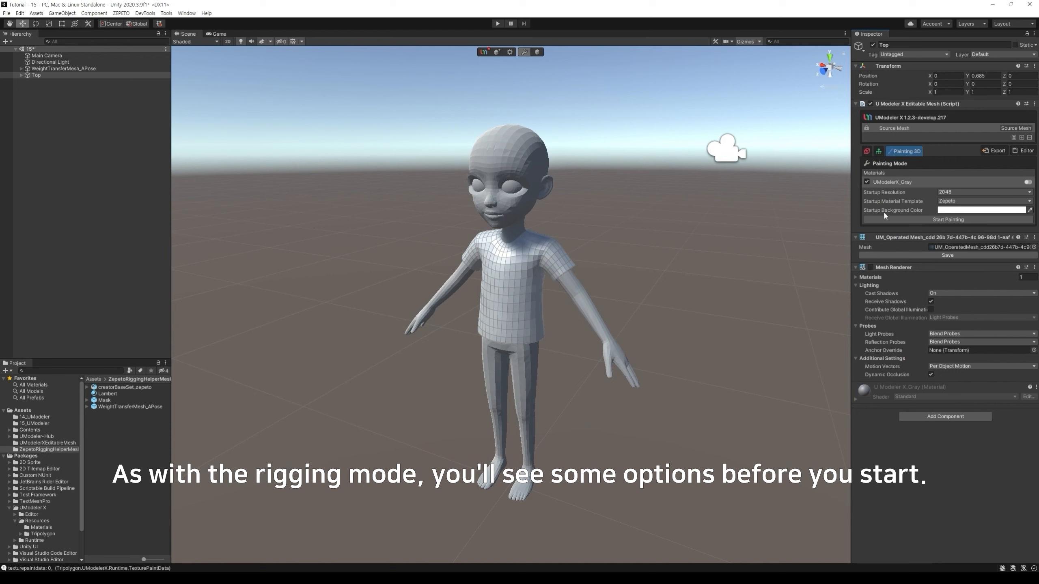
left_click(960, 194)
left_click(955, 237)
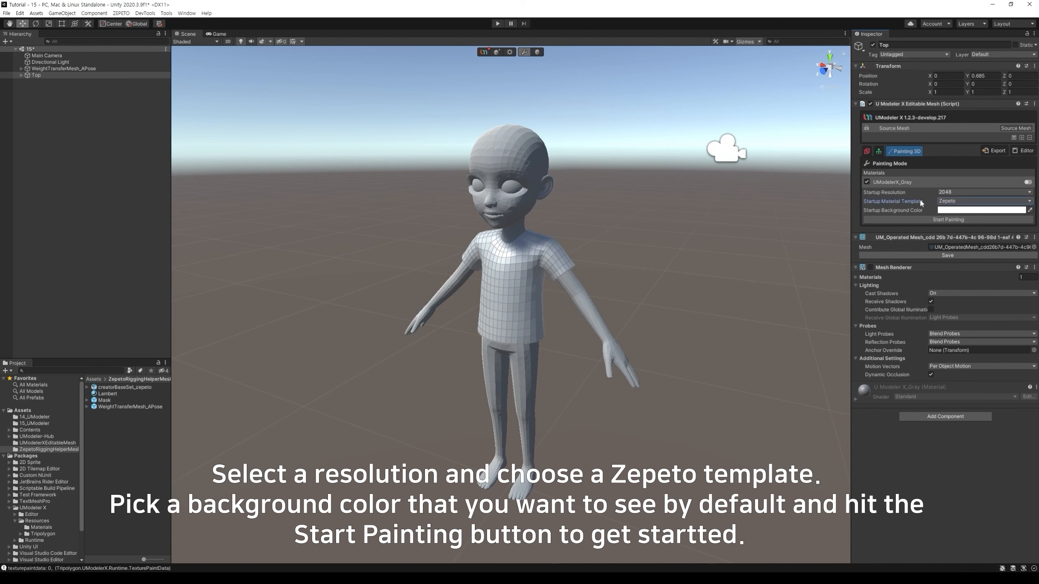
left_click(960, 201)
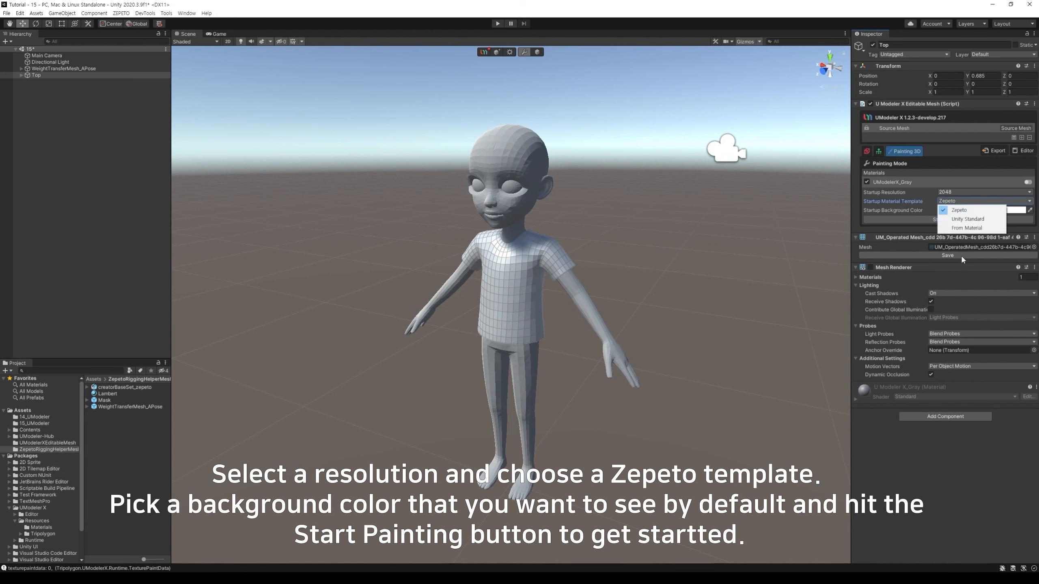
left_click(967, 210)
left_click(971, 211)
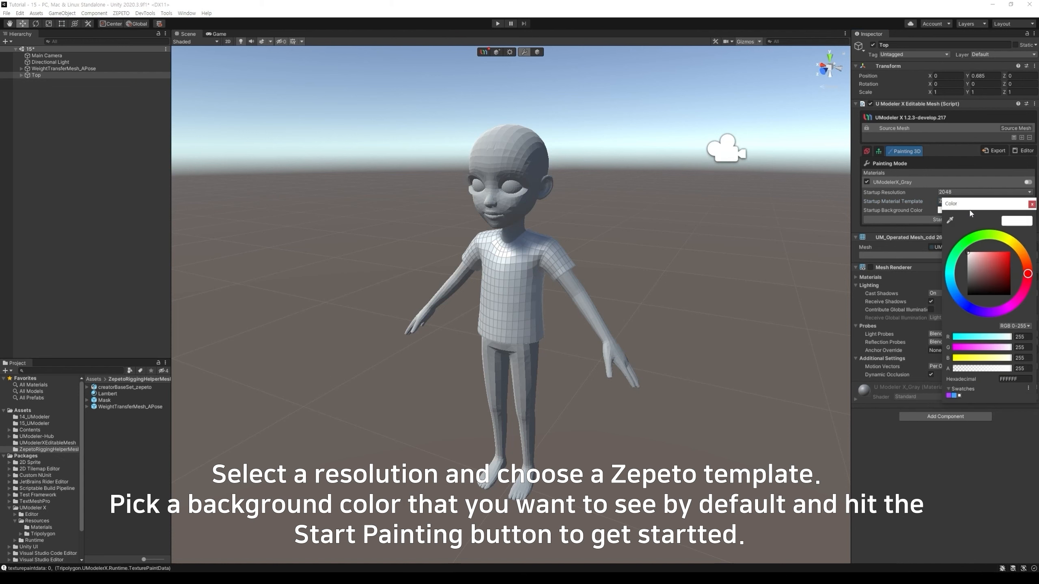
left_click(1032, 204)
left_click(966, 220)
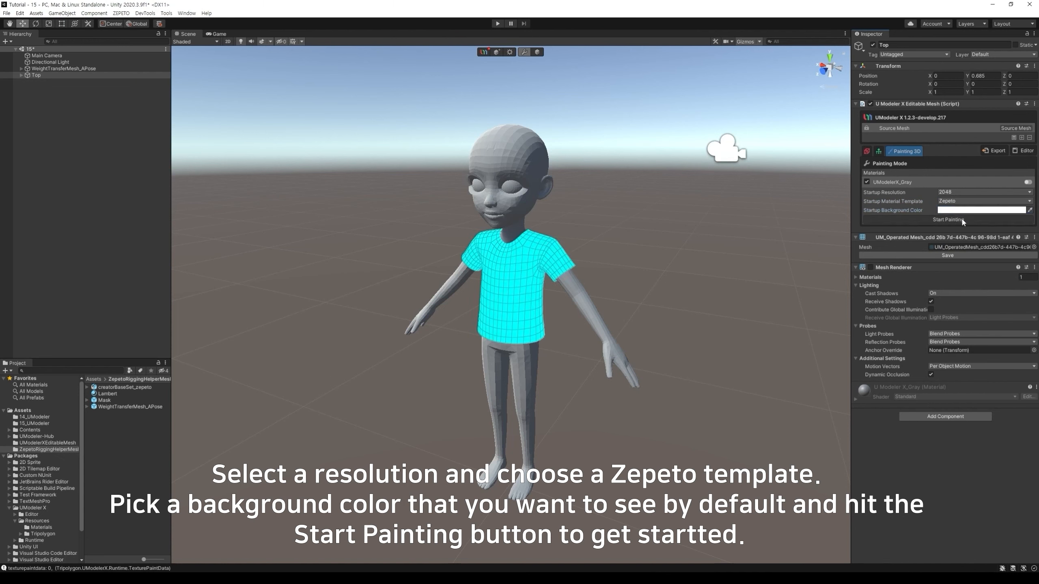
Step: Open the Painting 2D editor, dock it beside the Scene view and widen it to fit the whole UV square
scroll(687, 328, "up", 5)
left_click_drag(616, 351, 589, 349, "alt")
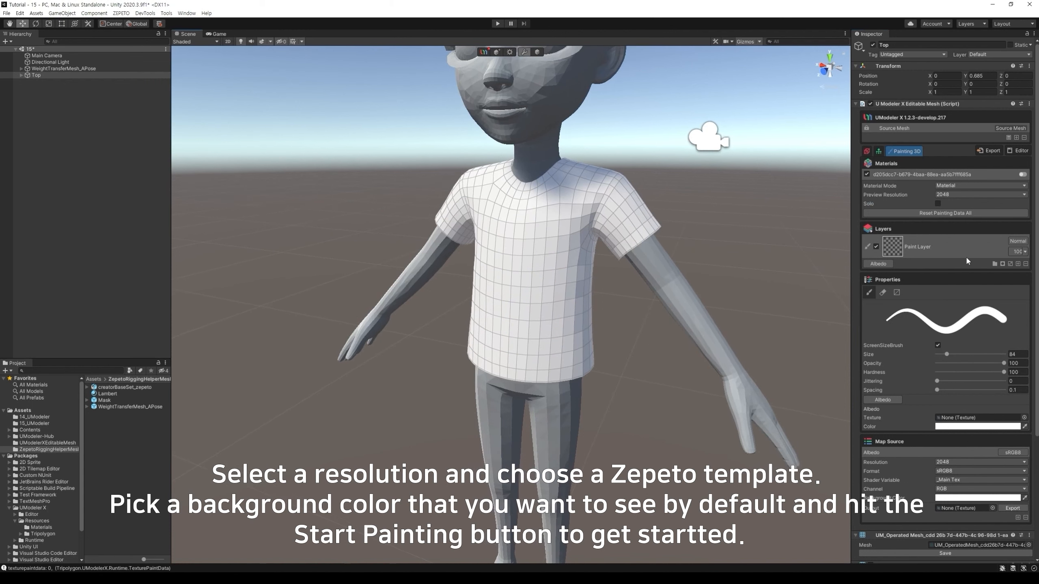
left_click(1019, 151)
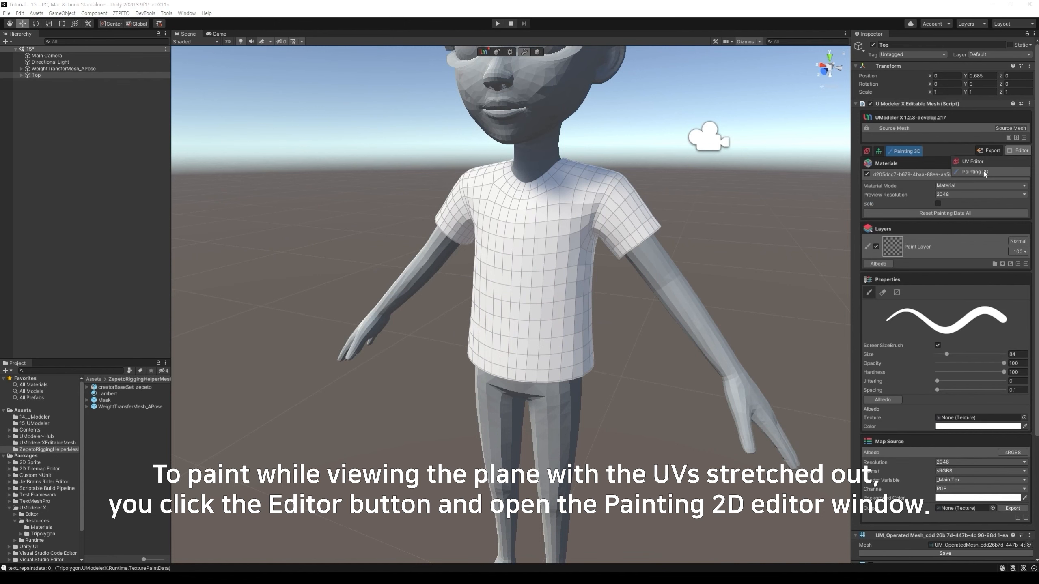
left_click(984, 174)
mouse_move(102, 295)
left_mouse_down()
mouse_move(172, 239)
mouse_move(209, 244)
mouse_move(151, 250)
left_mouse_up()
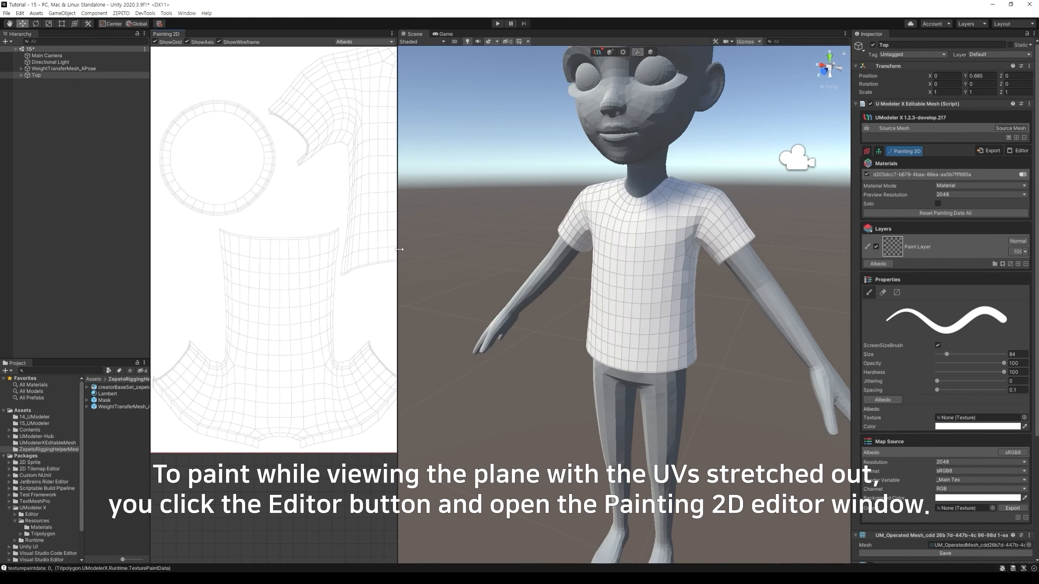
left_click_drag(399, 249, 460, 249)
scroll(440, 290, "down", 3)
Step: Choose a light blue brush colour and try out a larger brush size
left_click(978, 427)
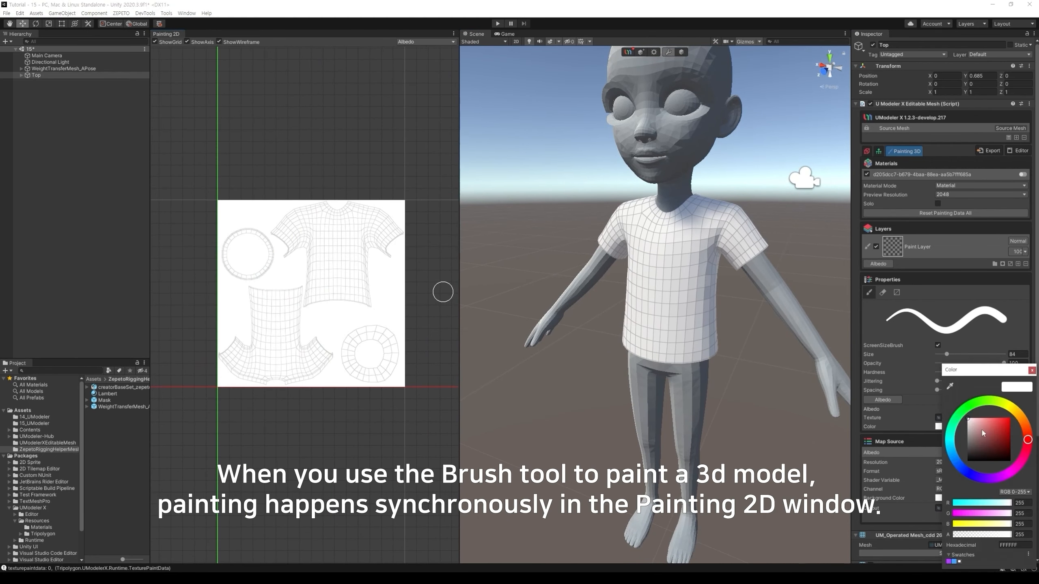
left_click_drag(979, 437, 967, 438)
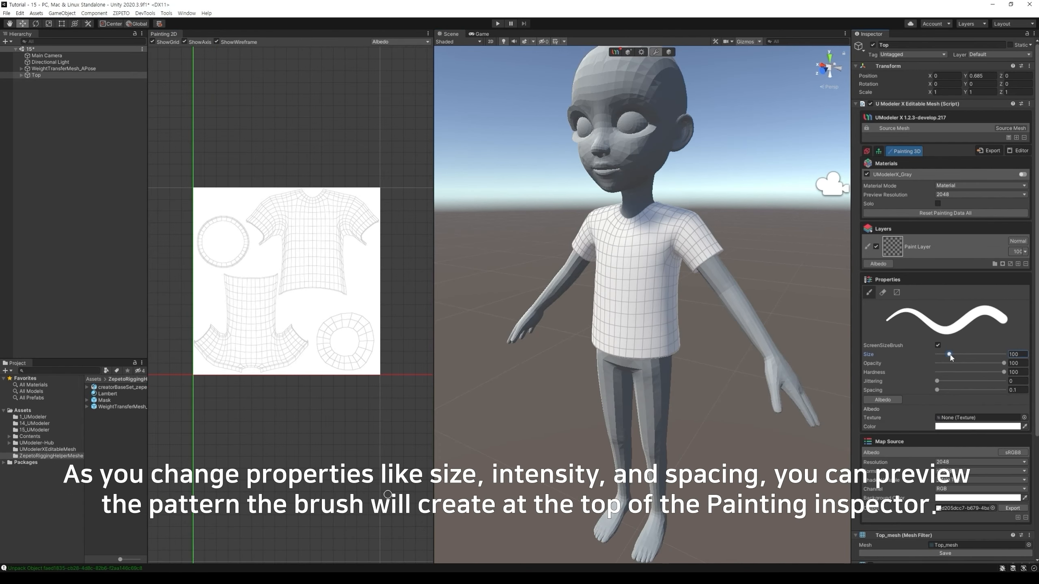
mouse_move(948, 354)
left_mouse_down()
mouse_move(990, 363)
mouse_move(938, 363)
mouse_move(1011, 365)
mouse_move(946, 375)
mouse_move(983, 378)
mouse_move(941, 376)
mouse_move(995, 379)
mouse_move(938, 386)
mouse_move(996, 391)
mouse_move(936, 394)
mouse_move(975, 395)
left_mouse_up()
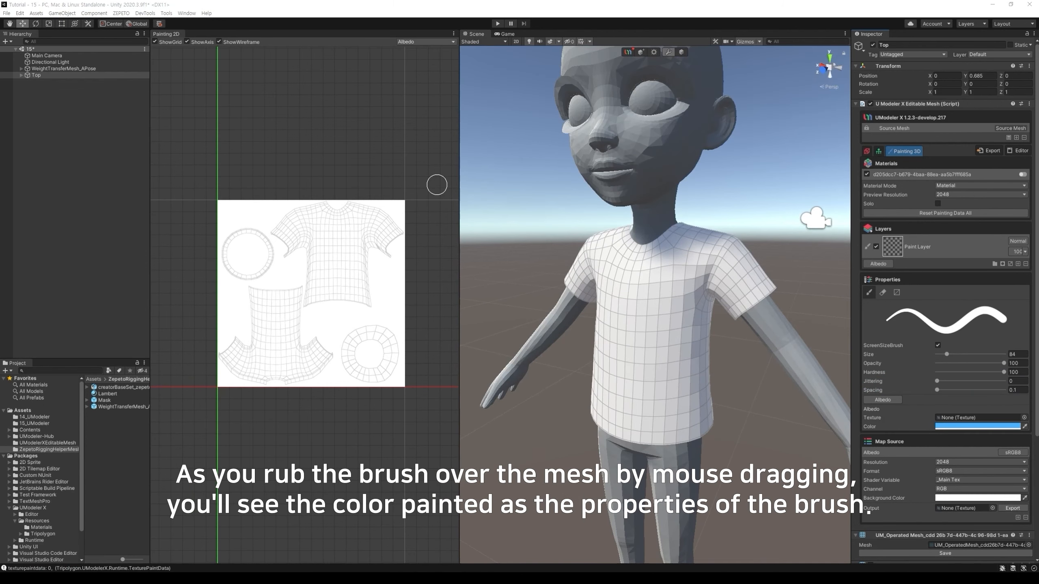
Step: Brush light blue patches onto the T-shirt's front in the Scene view and onto its back island in the Painting 2D editor
mouse_move(663, 328)
left_mouse_down()
mouse_move(656, 302)
mouse_move(677, 350)
mouse_move(638, 283)
mouse_move(640, 383)
mouse_move(631, 353)
left_mouse_up()
mouse_move(731, 387)
left_mouse_down("alt")
mouse_move(596, 395)
mouse_move(577, 385)
left_mouse_up("alt")
mouse_move(588, 369)
middle_mouse_down()
mouse_move(633, 358)
mouse_move(719, 396)
middle_mouse_up()
mouse_move(718, 396)
left_mouse_down("alt")
mouse_move(712, 413)
mouse_move(572, 421)
left_mouse_up("alt")
mouse_move(284, 350)
left_mouse_down()
mouse_move(268, 315)
mouse_move(274, 362)
mouse_move(293, 367)
left_mouse_up()
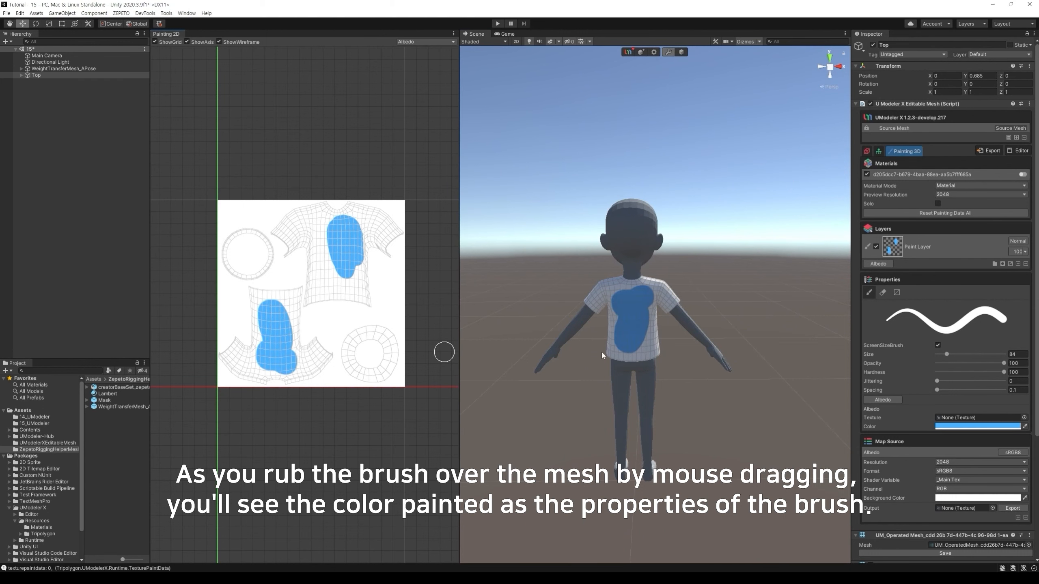
left_click_drag(595, 363, 815, 381, "alt")
scroll(655, 286, "up", 10)
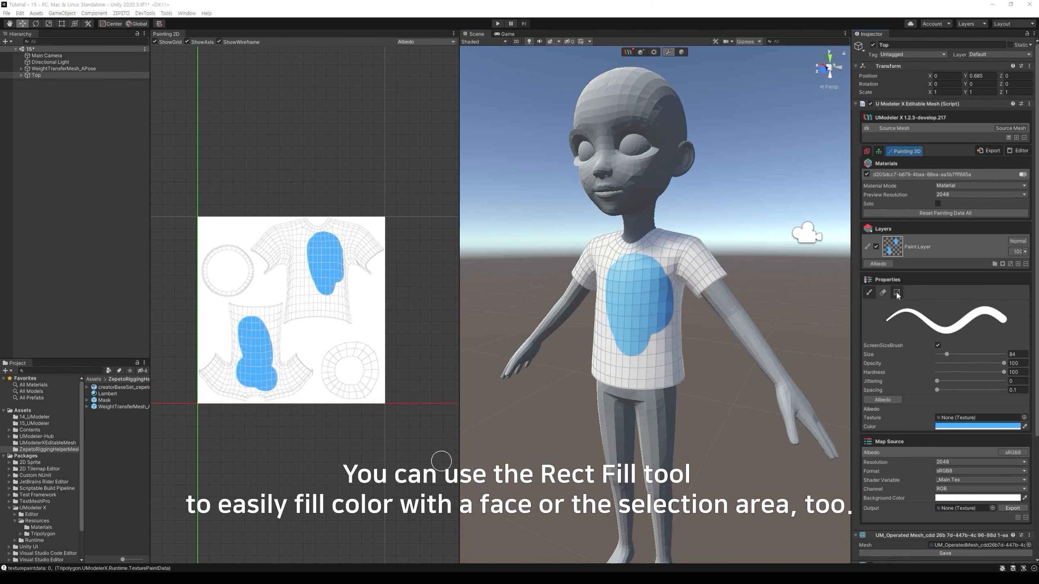
Step: Use the fill tool in Polygon Fill mode to colour faces across the T-shirt's chest and front torso light blue
left_click(896, 292)
left_click(967, 345)
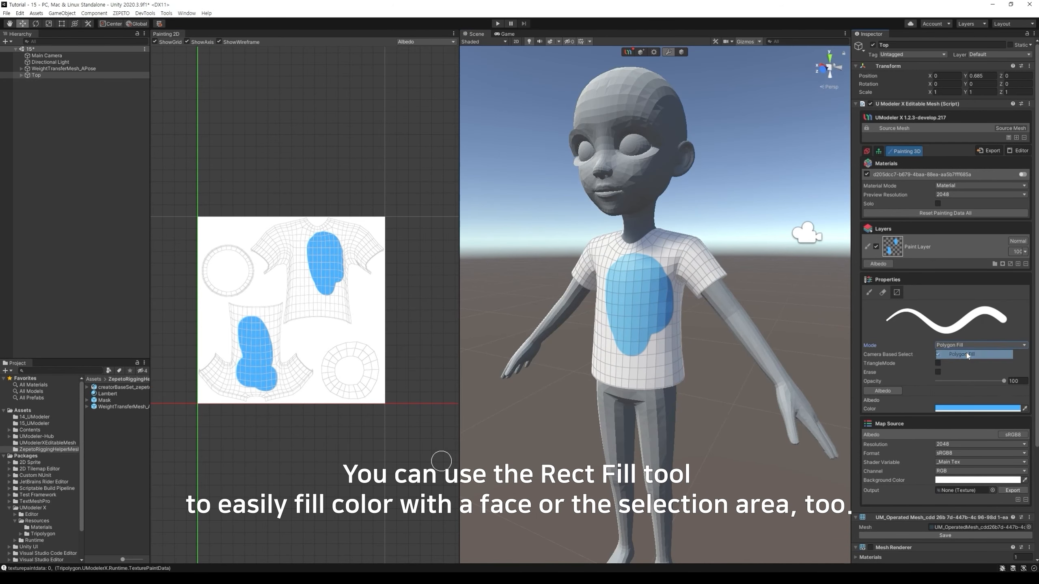
left_click(967, 354)
left_click(610, 254)
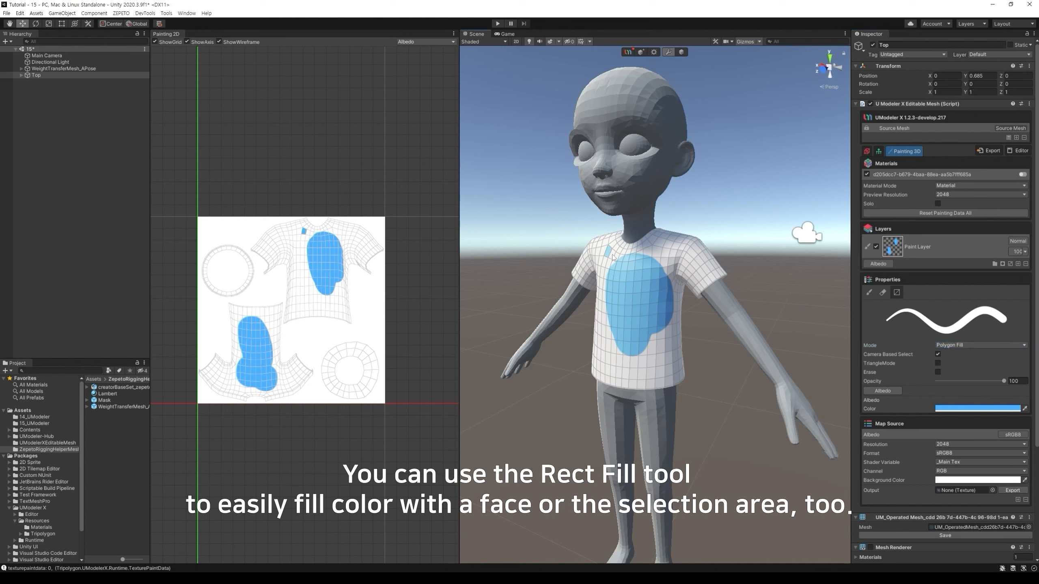
left_click(618, 262)
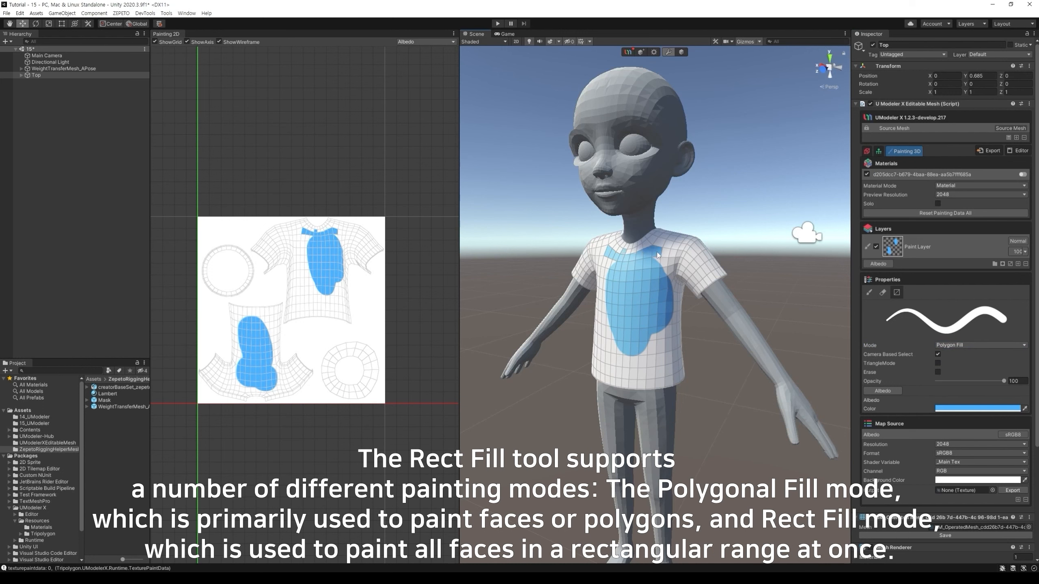
mouse_move(665, 297)
left_mouse_down()
mouse_move(649, 374)
mouse_move(611, 372)
mouse_move(612, 322)
mouse_move(616, 343)
left_mouse_up()
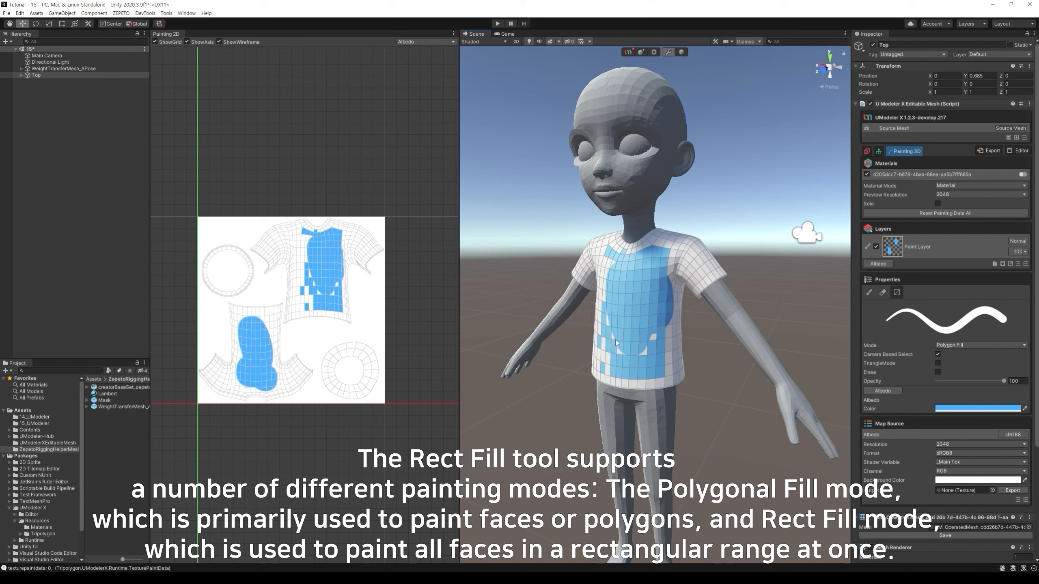
Step: Switch the fill mode to Rect Fill and fill the character's left half of the T-shirt, including the sleeve, with light blue
left_click(962, 346)
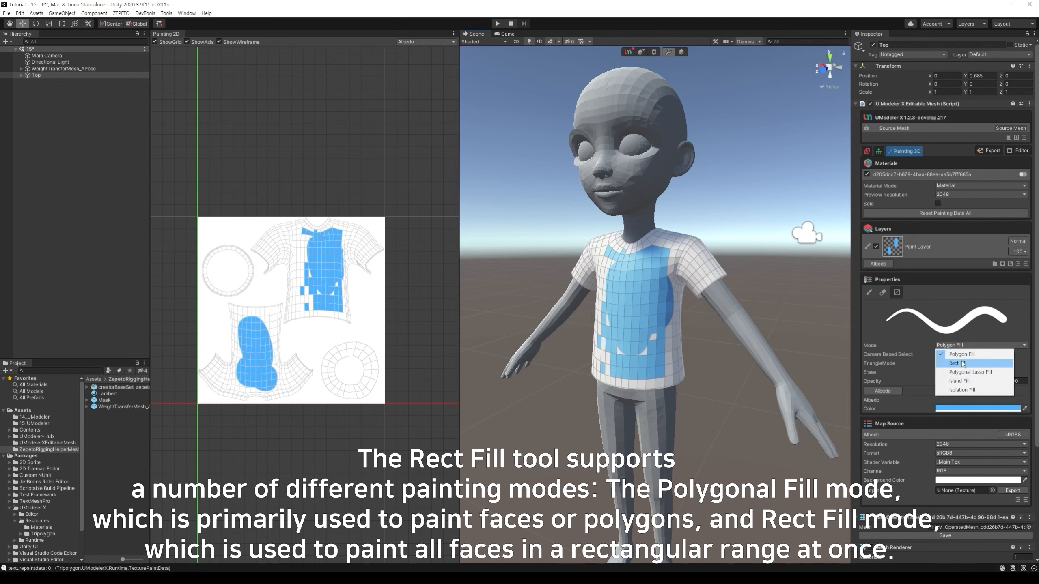
left_click(941, 360)
left_click_drag(718, 408, 621, 310)
left_click_drag(751, 326, 656, 239)
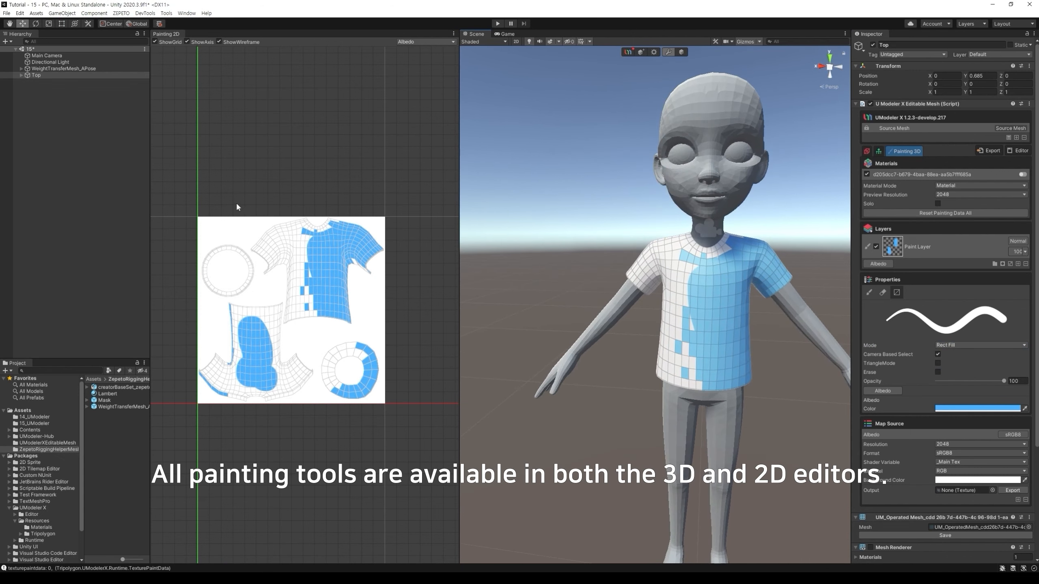
Step: Fill the remaining front, back, sleeve ring and hem ring islands with light blue in the Painting 2D editor
left_click_drag(235, 201, 328, 279)
mouse_move(279, 191)
left_mouse_down()
mouse_move(321, 268)
mouse_move(379, 255)
left_mouse_up()
left_click_drag(370, 324, 270, 264)
mouse_move(646, 368)
left_mouse_down("alt")
mouse_move(671, 338)
mouse_move(606, 341)
mouse_move(641, 388)
left_mouse_up("alt")
left_click_drag(351, 389, 389, 444)
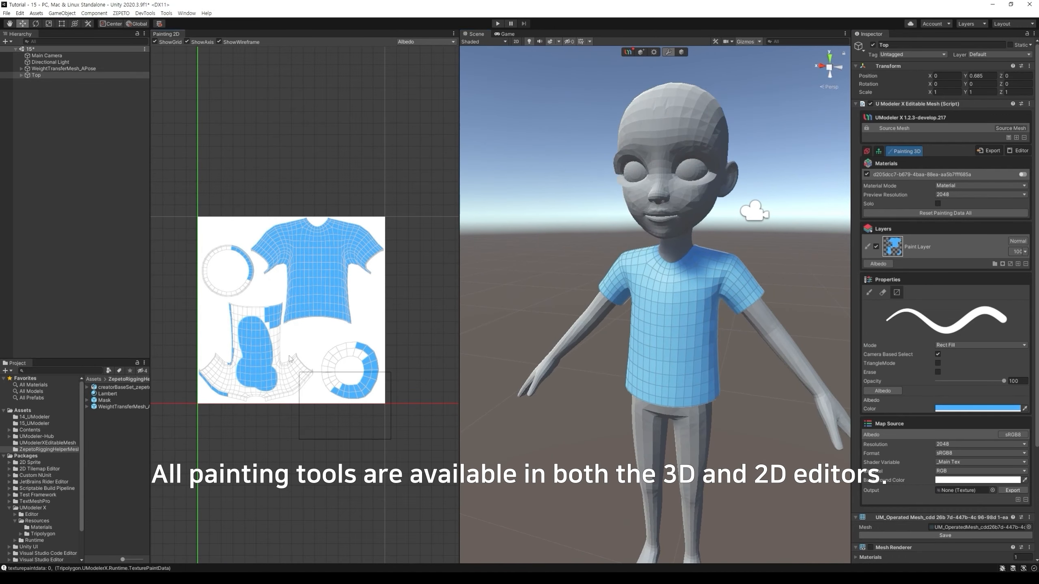
mouse_move(200, 243)
left_mouse_down()
mouse_move(256, 299)
mouse_move(313, 403)
left_mouse_up()
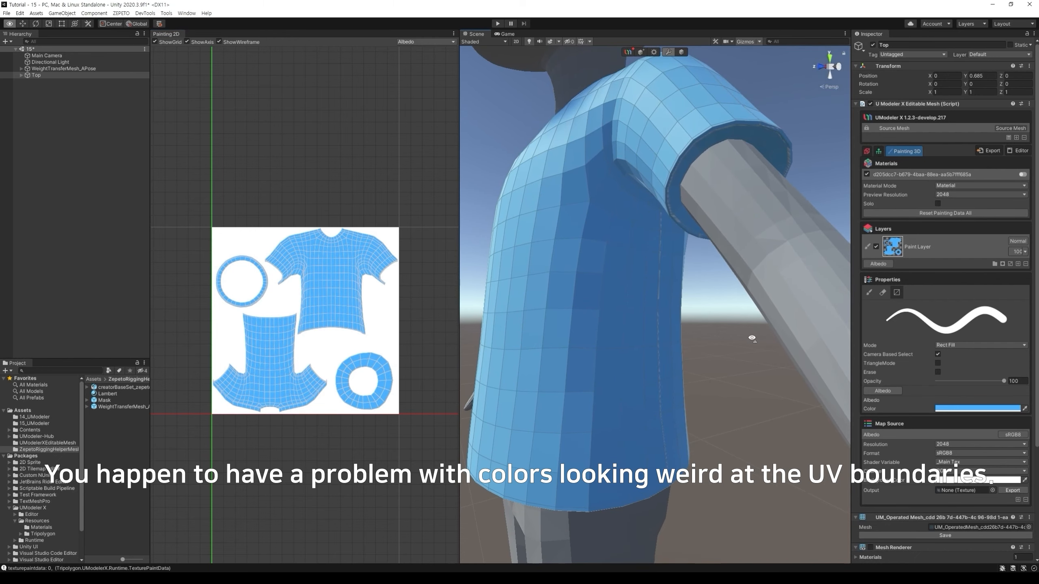
Step: Apply the Dilation tool to the paint layer to extend the blue past the UV borders, and check the side seam
scroll(751, 334, "up", 5)
scroll(362, 307, "up", 8)
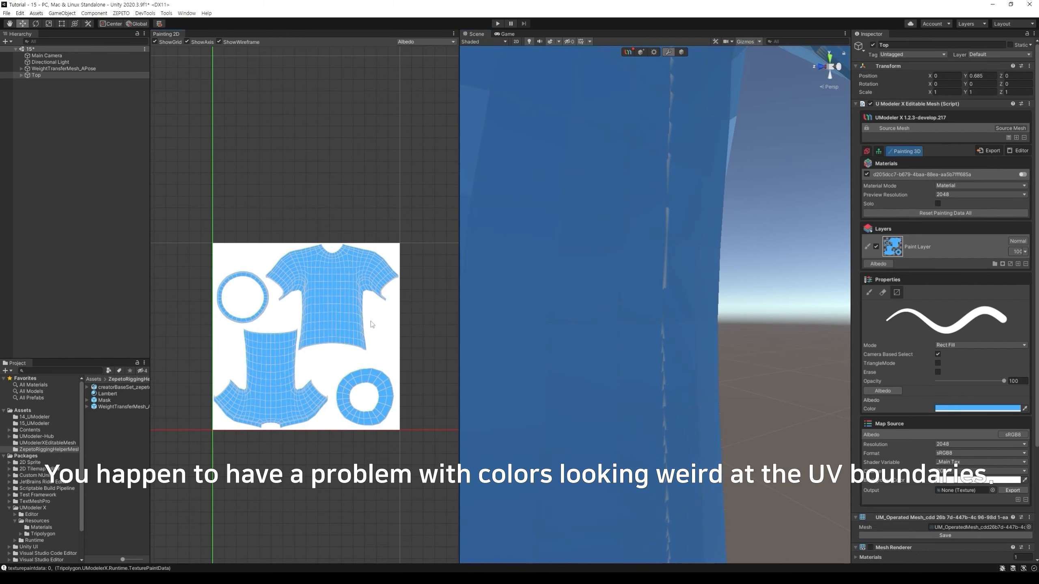
scroll(396, 326, "up", 6)
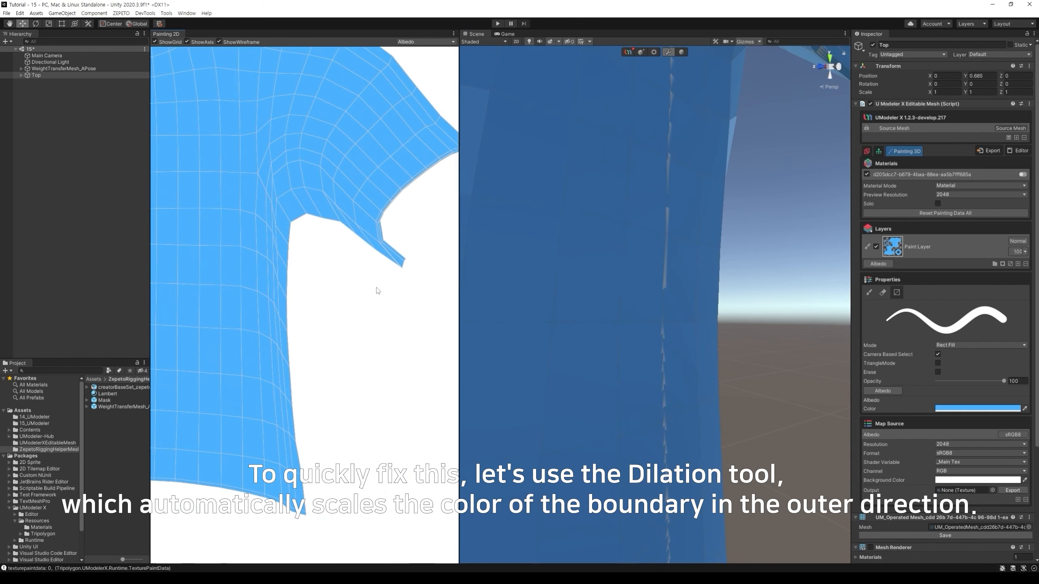
middle_click_drag(360, 276, 371, 177)
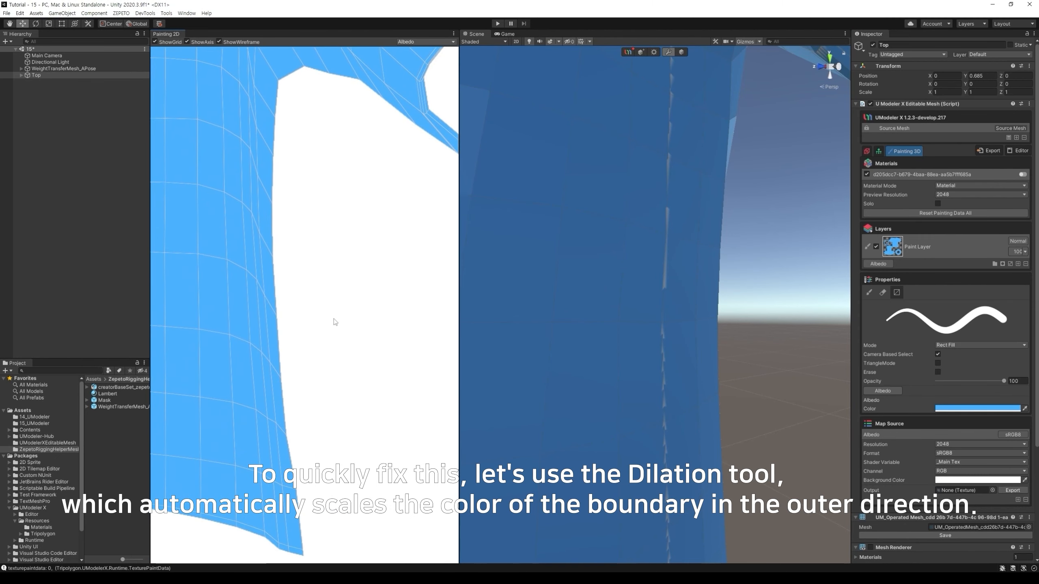
left_click(1010, 265)
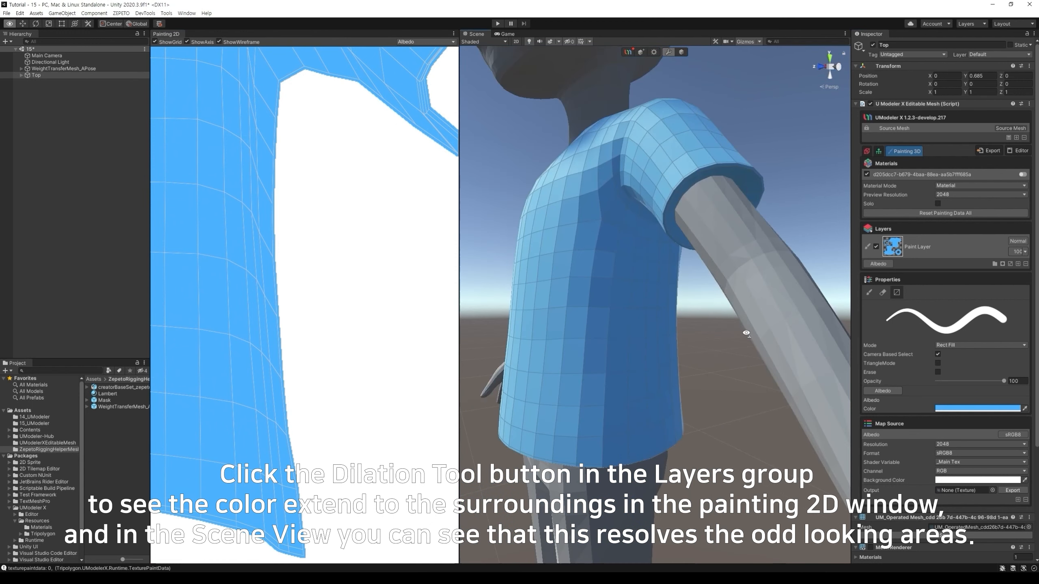
key("s")
mouse_move(746, 333)
right_mouse_down()
mouse_move(766, 346)
mouse_move(752, 343)
right_mouse_up()
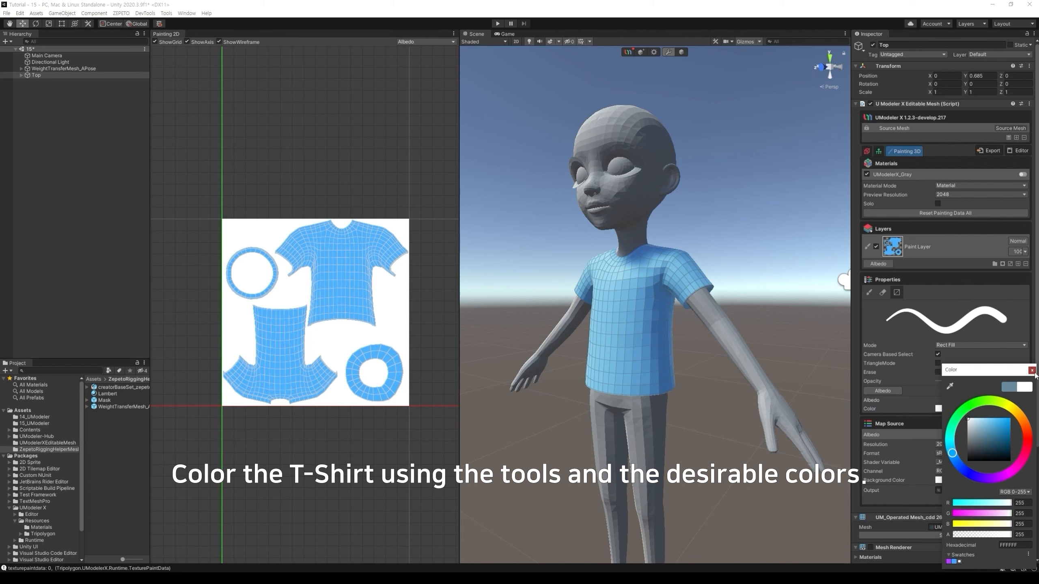
Step: Set the fill colour to white (FFFFFF) and refill the entire T-shirt with Rect Fill across all UV islands
left_click(1033, 371)
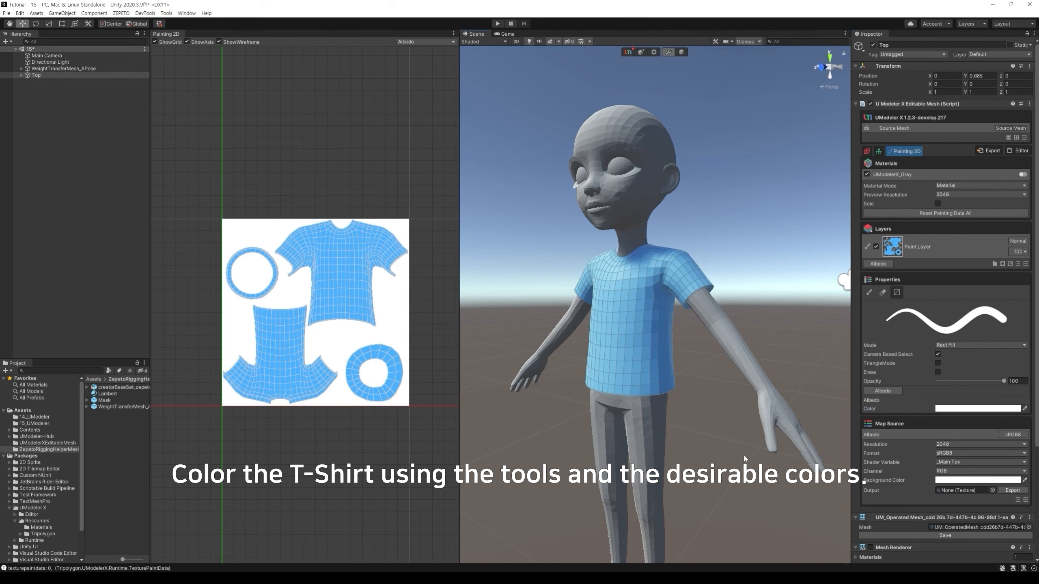
left_click_drag(744, 453, 634, 231)
left_click_drag(678, 416, 550, 315)
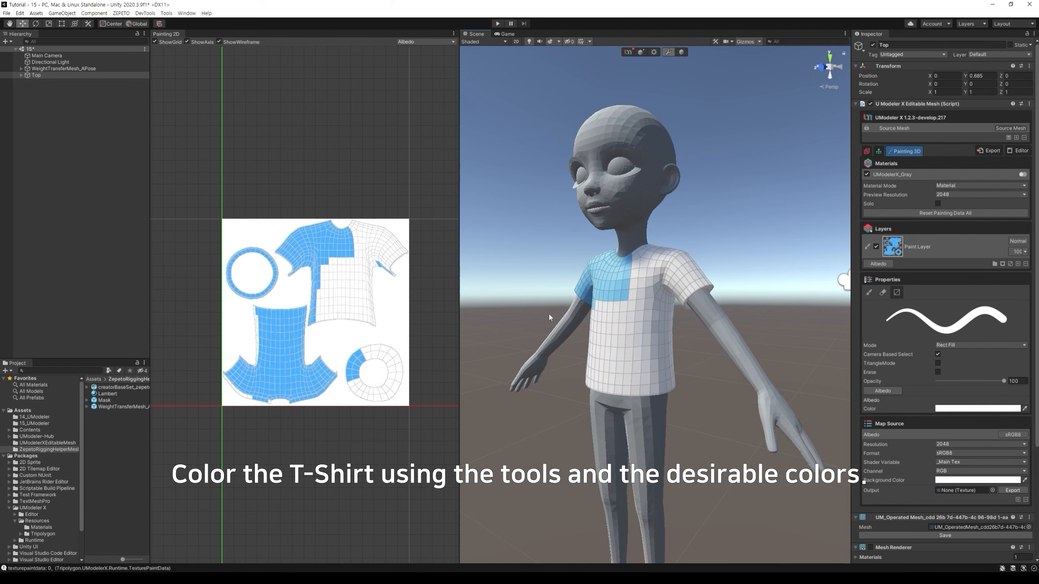
left_click_drag(205, 184, 398, 387)
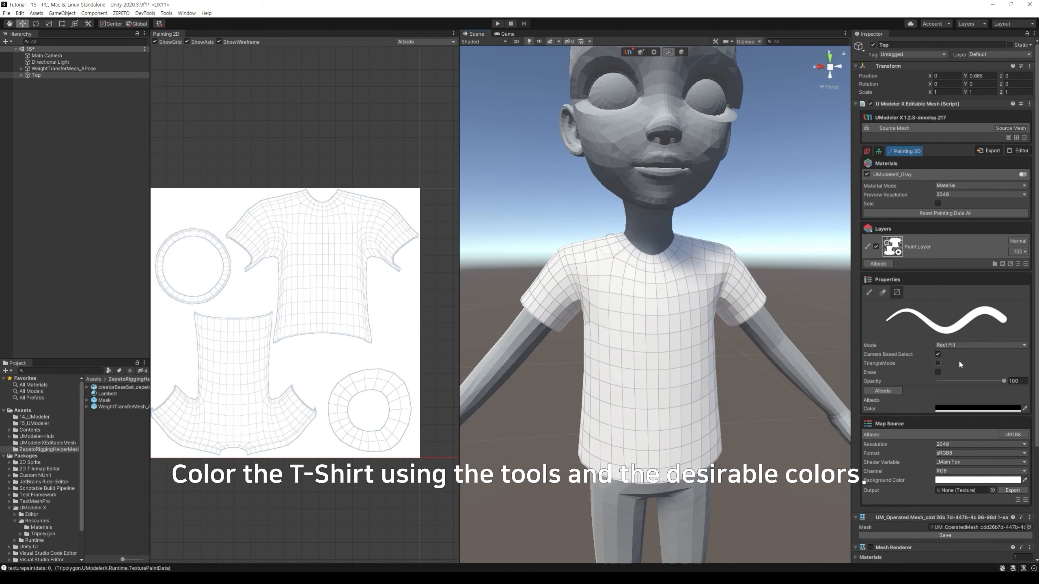
Step: Switch to Polygon Fill mode and fill the row of faces along the front neckline with black
left_click(981, 345)
left_click(953, 359)
left_click(621, 239)
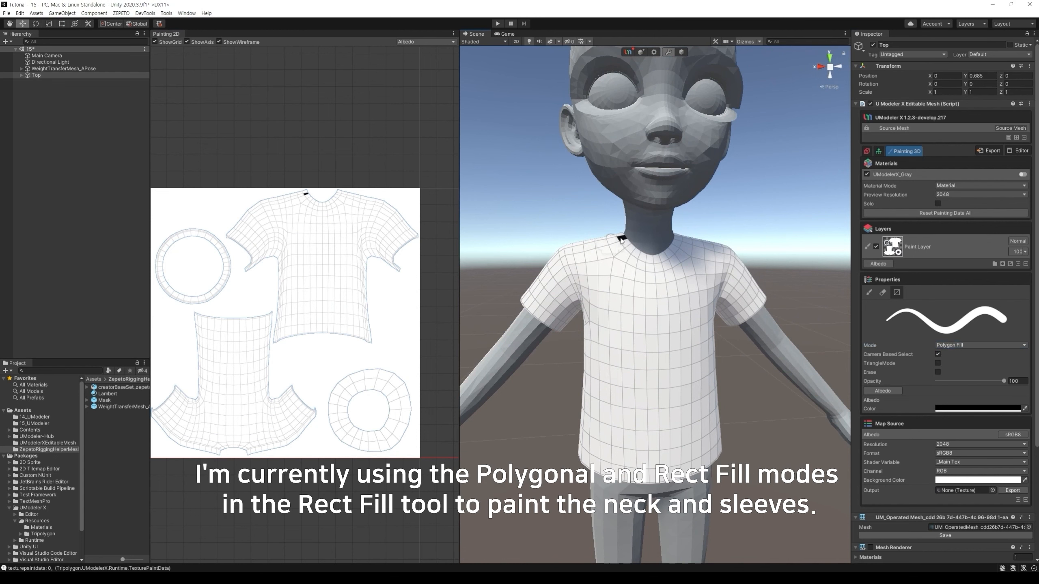
mouse_move(621, 239)
left_mouse_down()
mouse_move(654, 263)
mouse_move(678, 242)
left_mouse_up()
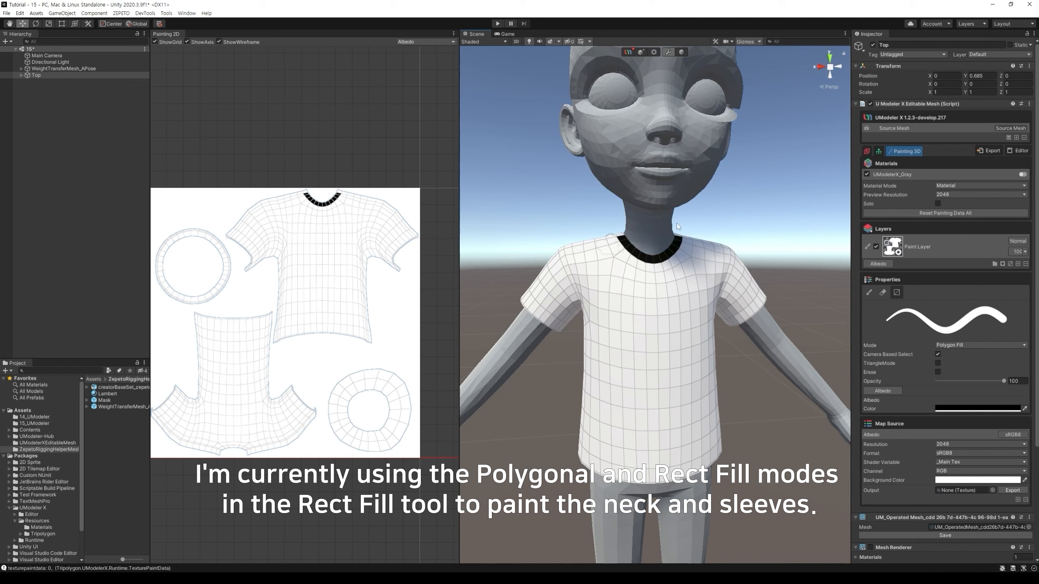
Step: Fill the end faces of both front sleeves with black, using Polygon Fill on the model and Rect Fill on the remaining UV faces
left_click_drag(734, 328, 765, 293)
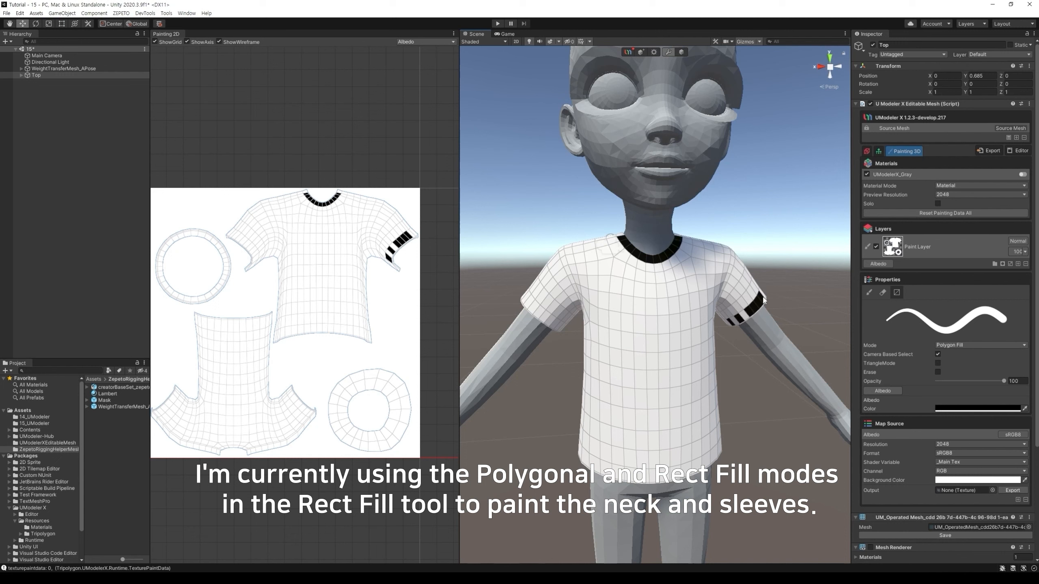
mouse_move(548, 320)
left_mouse_down()
mouse_move(527, 298)
mouse_move(559, 326)
left_mouse_up()
left_click(980, 345)
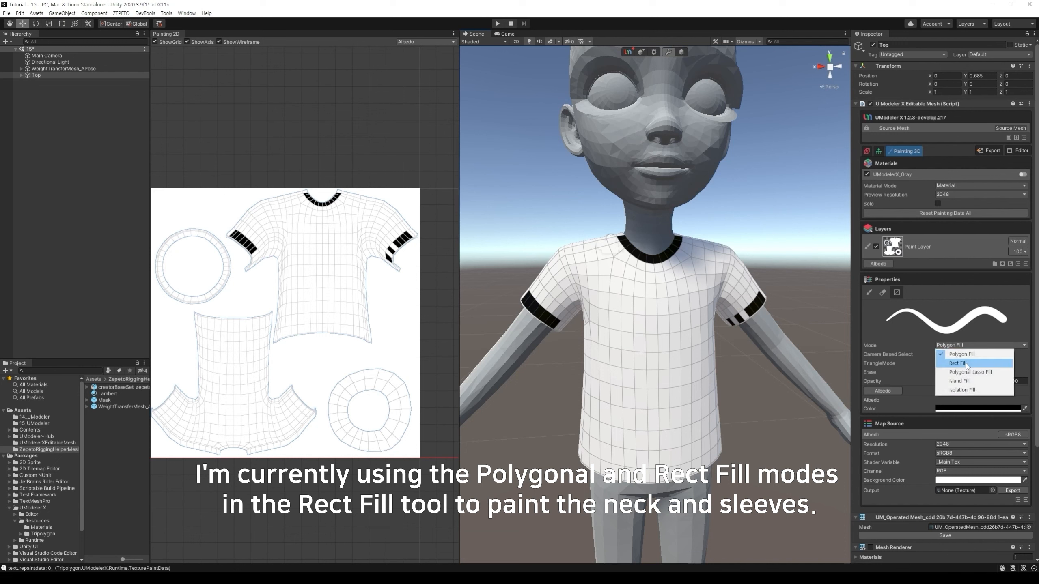
left_click(967, 364)
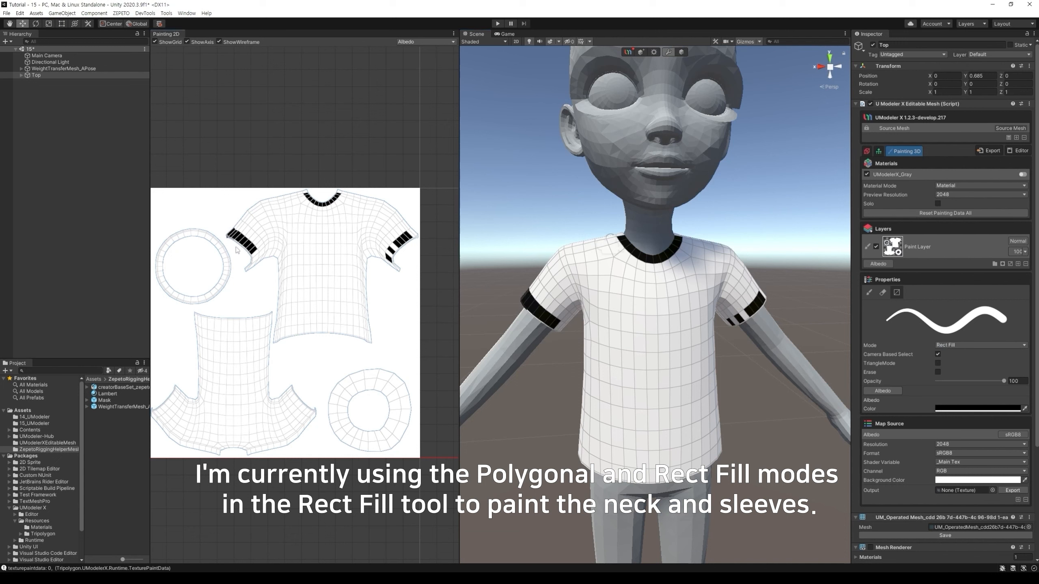
left_click_drag(238, 252, 255, 274)
mouse_move(405, 277)
left_mouse_down()
mouse_move(389, 253)
mouse_move(414, 239)
left_mouse_up()
Step: Fill the back sleeve ends and both ring-shaped UV islands with black using Rect Fill in the Painting 2D editor
left_click_drag(290, 370, 302, 389)
left_click_drag(168, 387, 178, 395)
middle_click_drag(171, 370, 196, 359)
left_click_drag(166, 370, 200, 392)
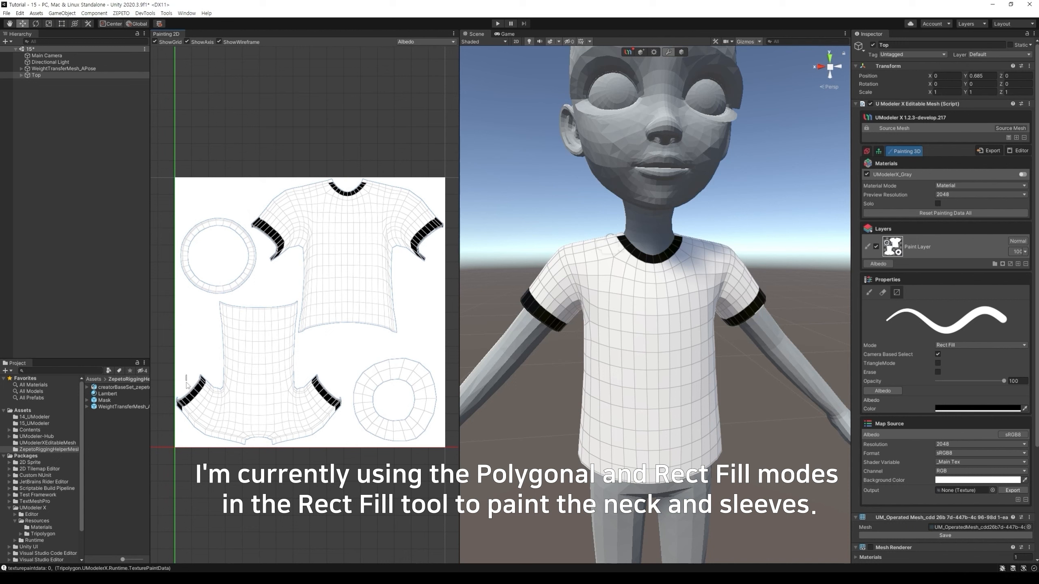
left_click_drag(183, 228, 238, 241)
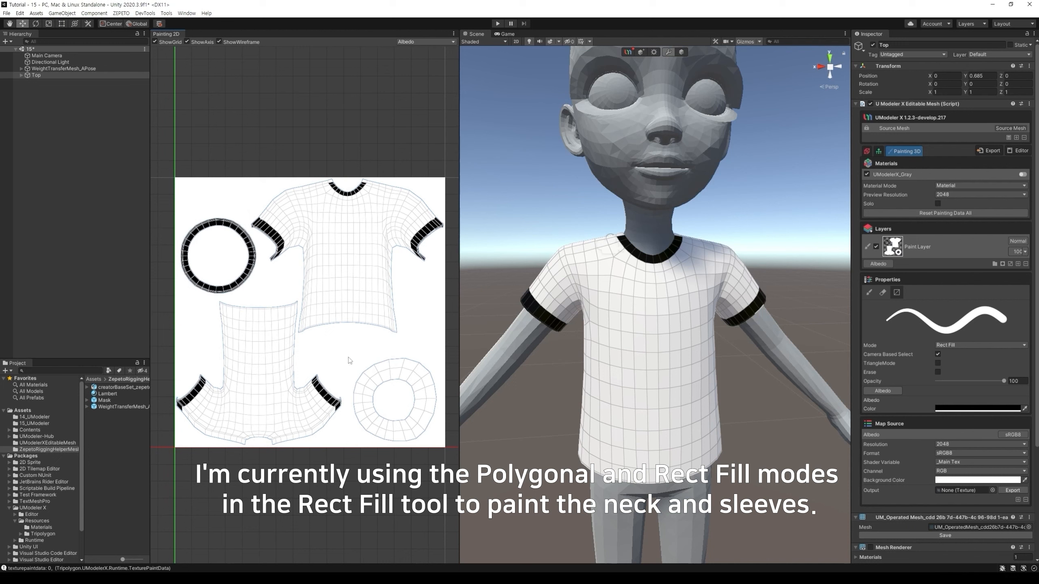
left_click_drag(349, 359, 441, 446)
Step: Fill the row of faces along the back neckline with black using Polygon Fill
key("alt")
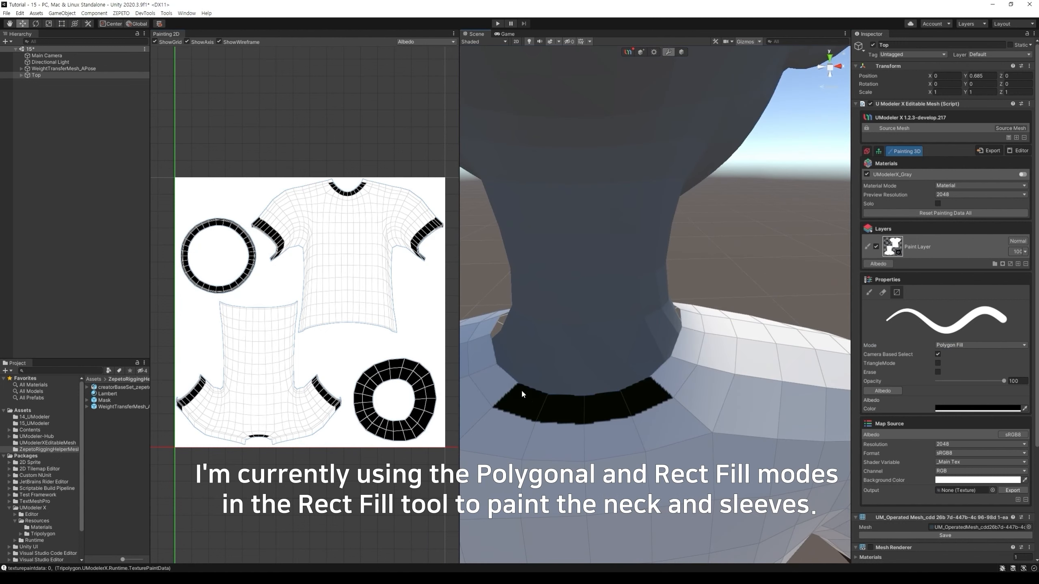
middle_click_drag(631, 246, 651, 367)
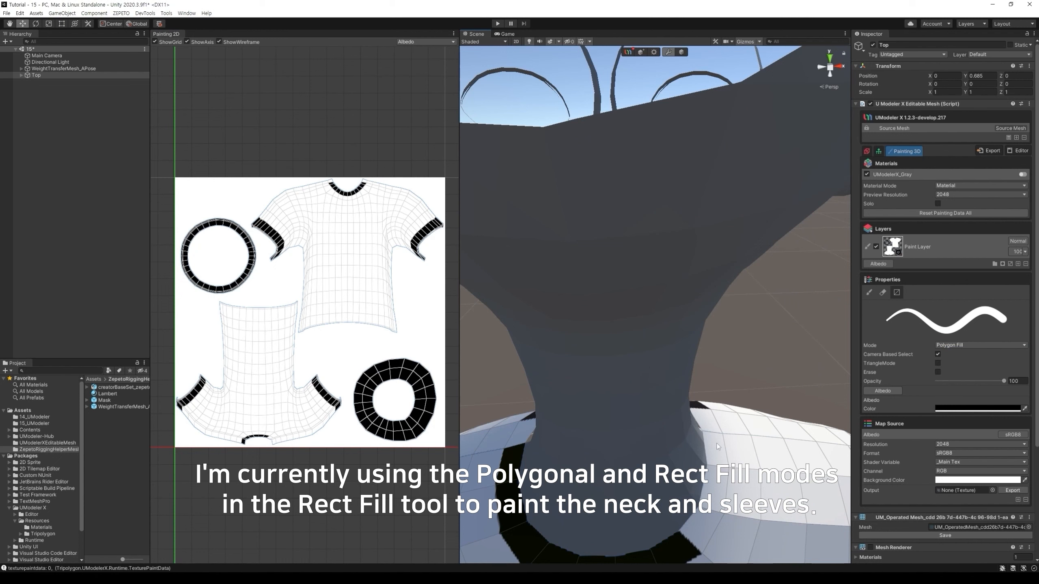
mouse_move(700, 412)
left_mouse_down()
mouse_move(712, 429)
mouse_move(701, 526)
mouse_move(517, 433)
left_mouse_up()
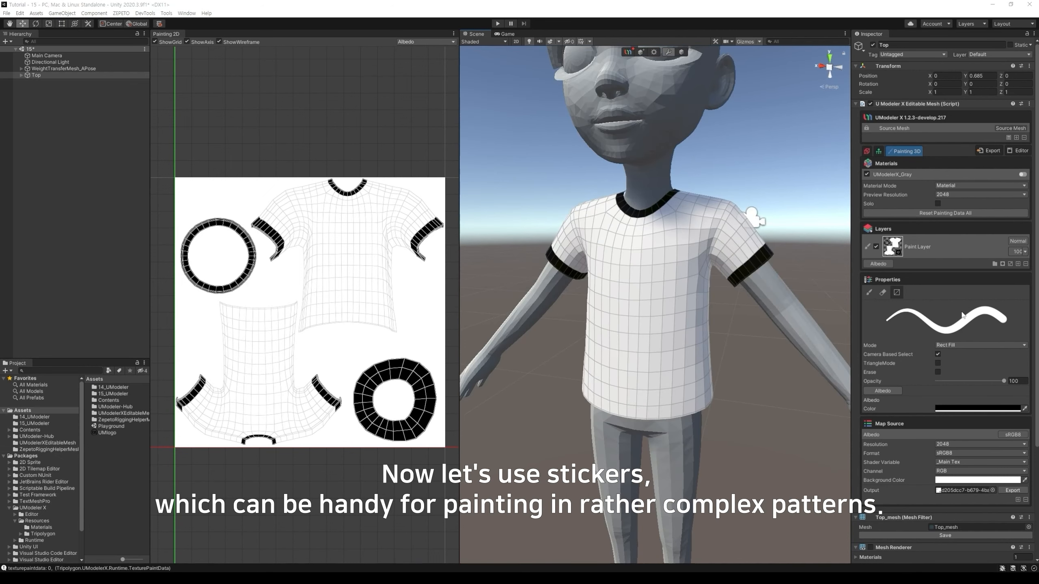
Step: Add a sticker layer with UMlogo as its albedo texture and move it above the paint layer
left_click(1018, 264)
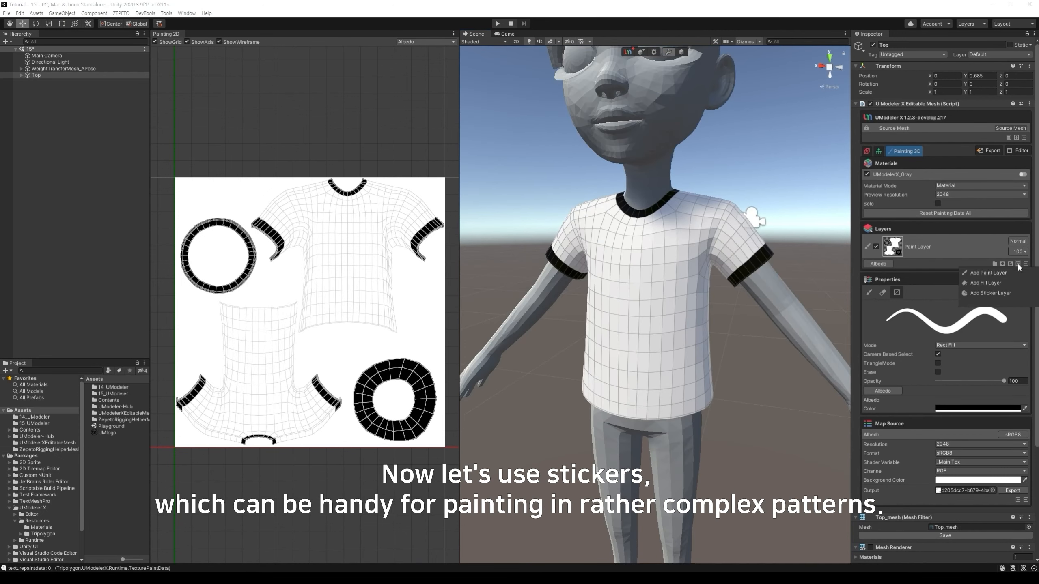
left_click(1001, 294)
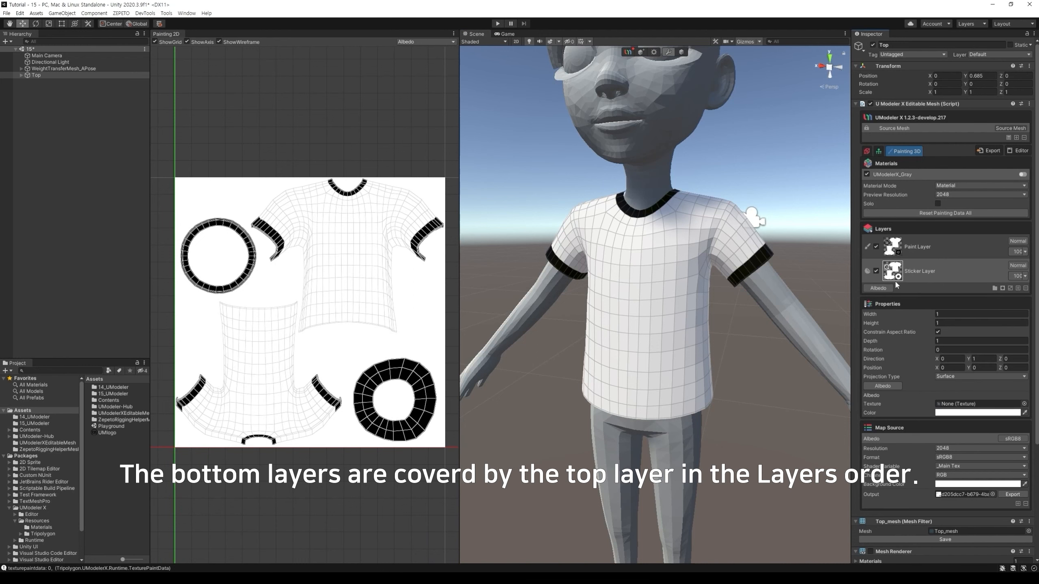
mouse_move(916, 277)
left_mouse_down()
mouse_move(918, 241)
mouse_move(920, 280)
left_mouse_up()
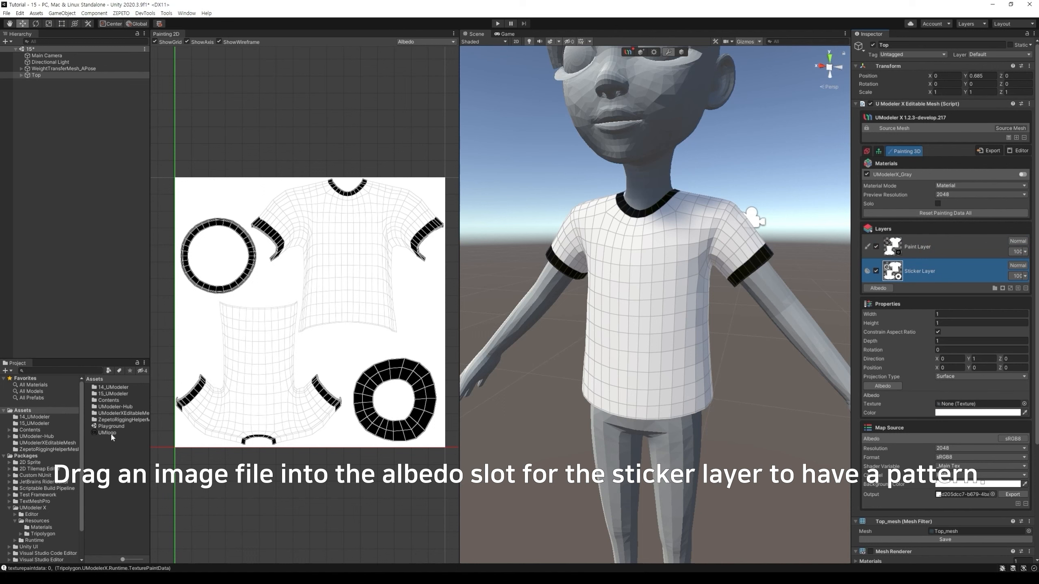
left_click_drag(111, 437, 977, 406)
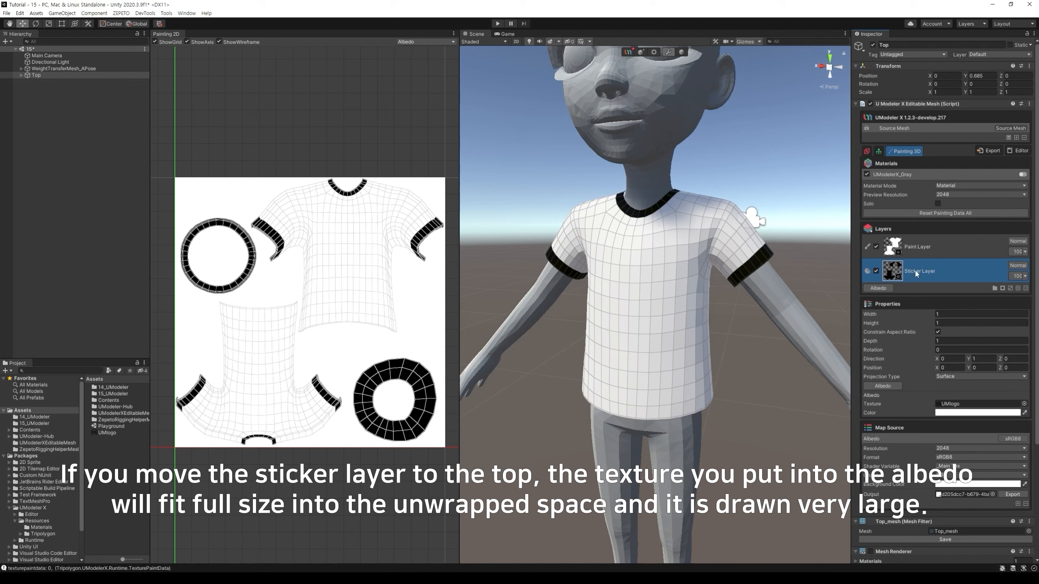
left_click_drag(916, 274, 916, 242)
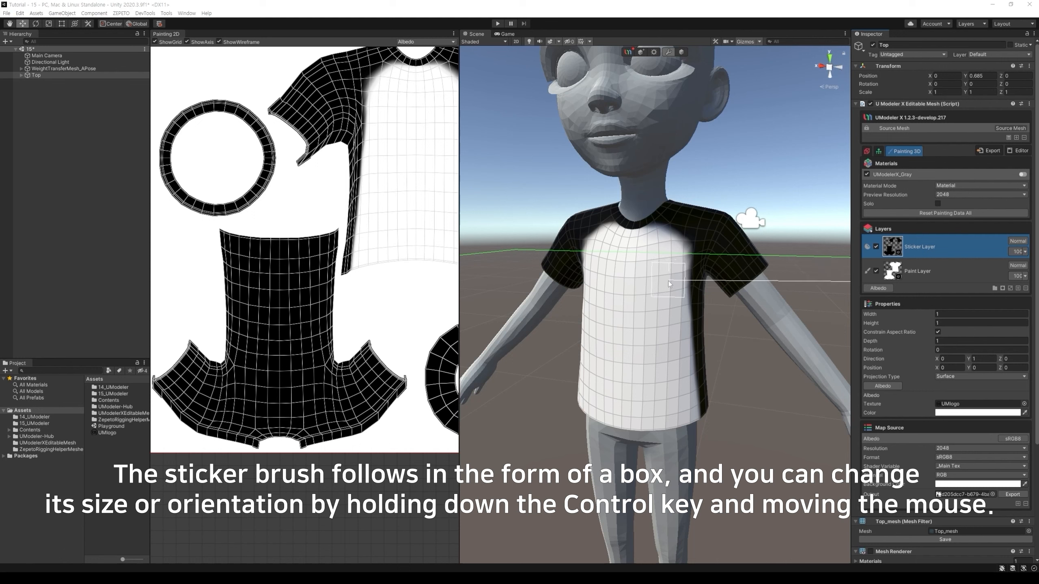
Step: Scale down and rotate the UMlogo sticker, and place it on the wearer's left chest of the T-shirt
mouse_move(665, 281)
left_mouse_down("ctrl")
mouse_move(668, 295)
mouse_move(669, 239)
mouse_move(669, 312)
mouse_move(640, 253)
mouse_move(711, 260)
mouse_move(695, 245)
mouse_move(670, 254)
mouse_move(666, 281)
left_mouse_up("ctrl")
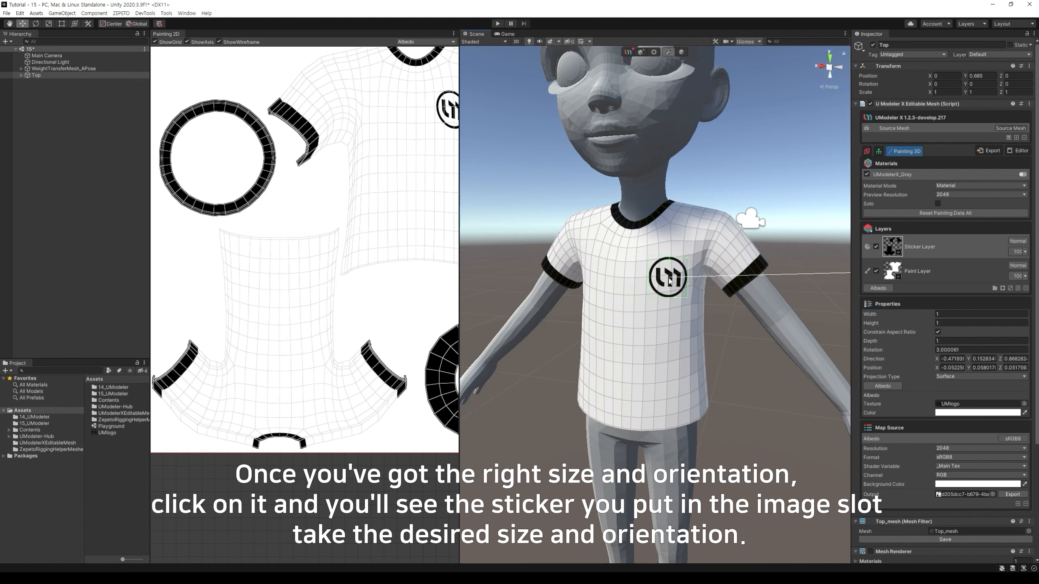
mouse_move(767, 389)
left_mouse_down("alt")
mouse_move(820, 366)
mouse_move(740, 389)
mouse_move(764, 400)
left_mouse_up("alt")
middle_click_drag(406, 241, 358, 325)
left_click_drag(747, 364, 712, 356, "alt")
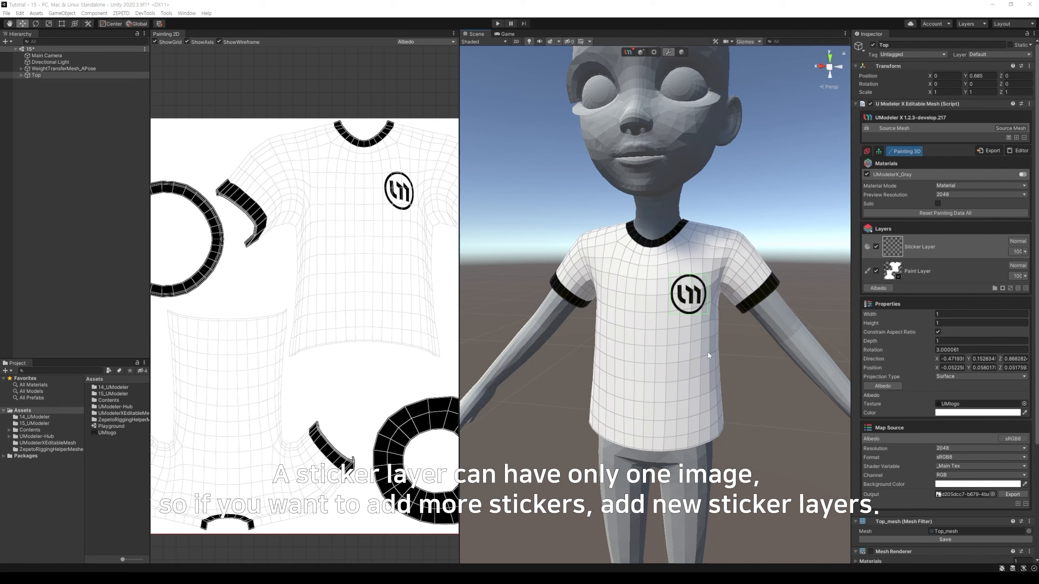
Step: Try the logo sticker on the lower front and the middle of the chest, and place it back on the wearer's left chest
left_click(630, 368)
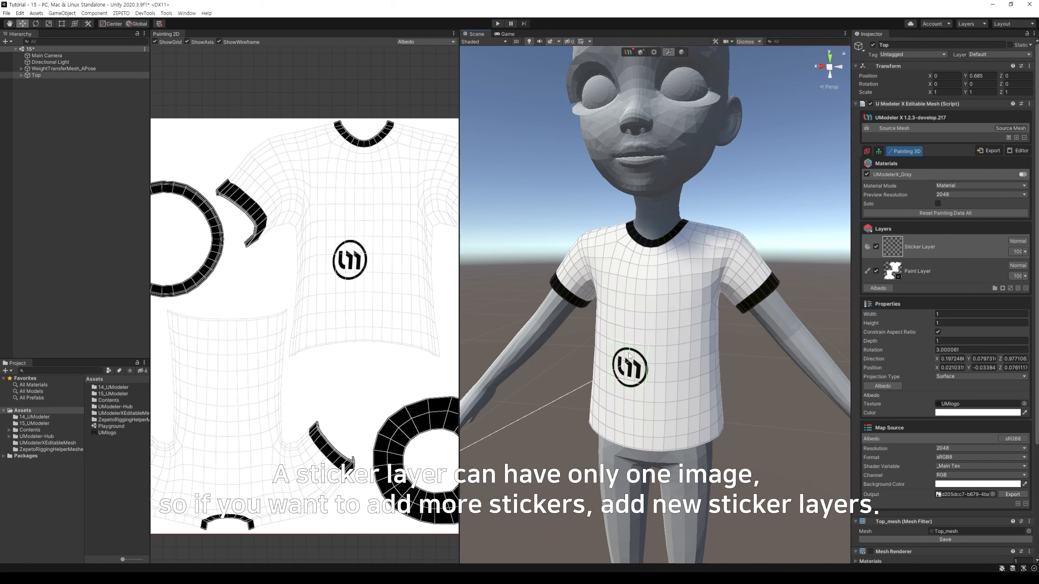
left_click(631, 290)
left_click(687, 286)
Step: Add a second sticker layer with the UMlogo texture at the top of the layer stack, and remove that layer
left_click(1019, 288)
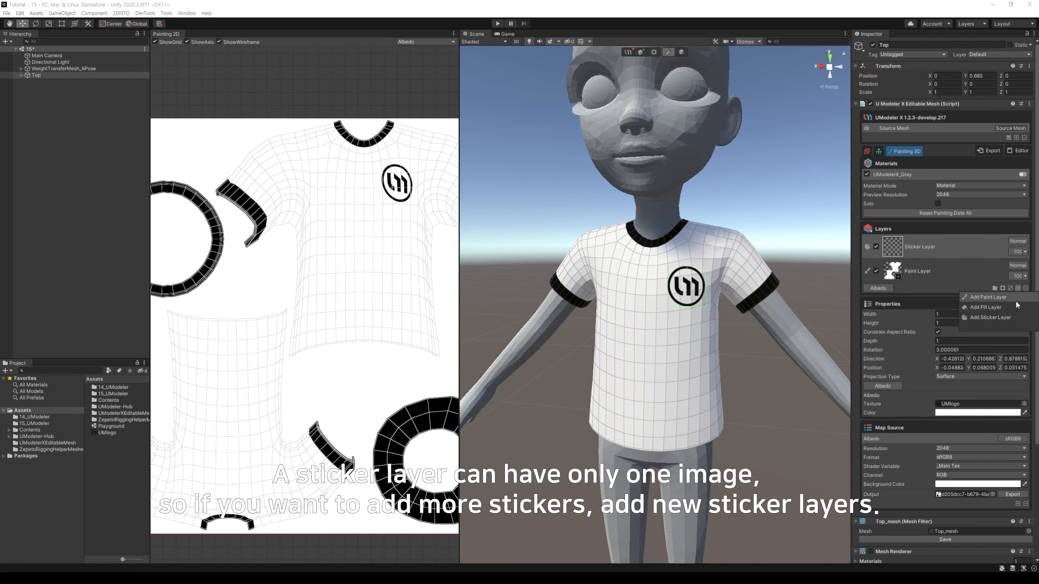
left_click(999, 317)
left_click_drag(923, 284, 921, 240)
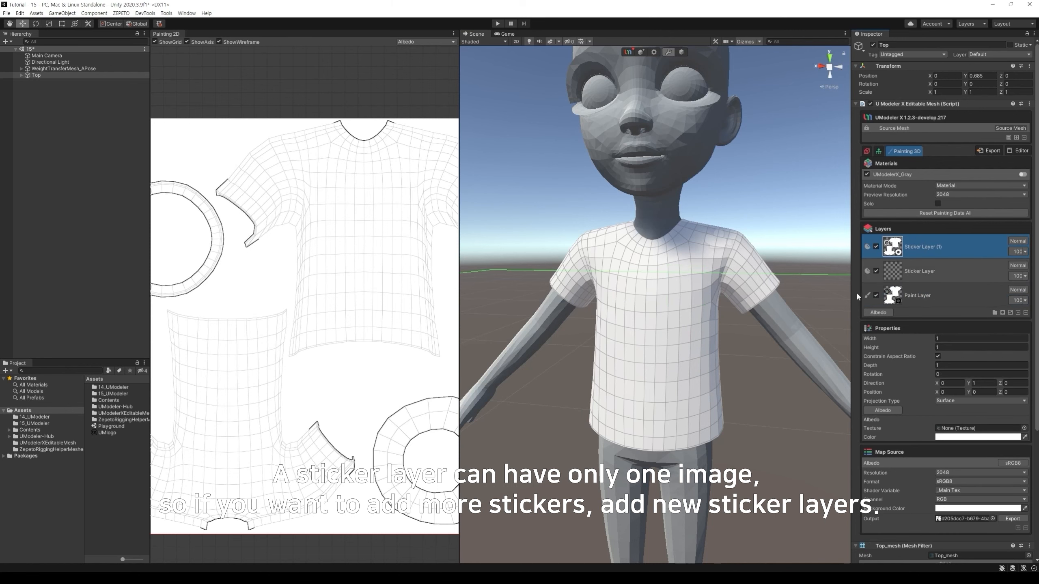
left_click_drag(107, 433, 978, 428)
left_click(1026, 313)
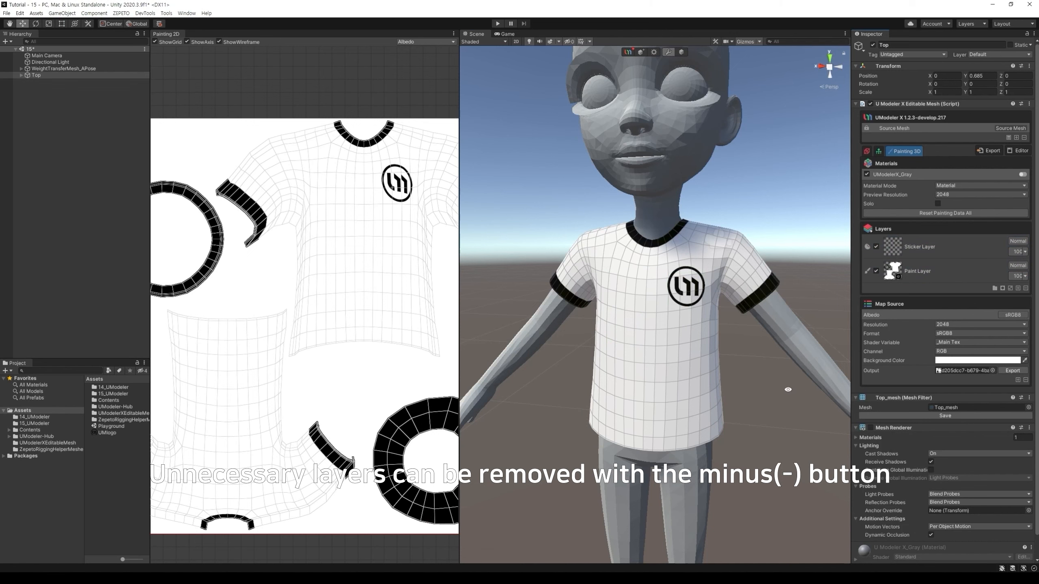
Step: Export the painted albedo map as the PNG image Top-Albedo into the Assets folder
left_click_drag(788, 389, 789, 241, "alt")
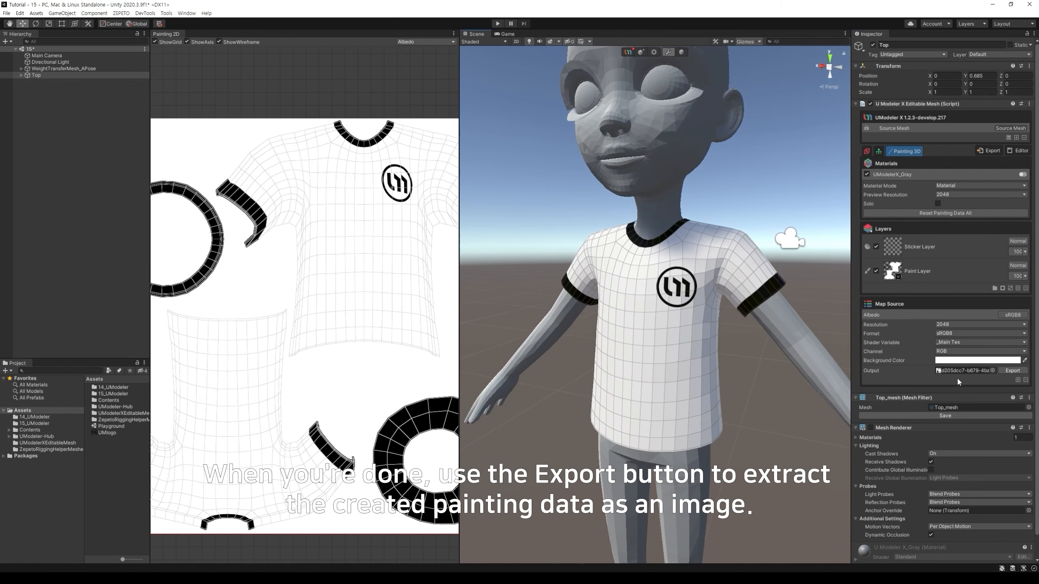
left_click(1013, 370)
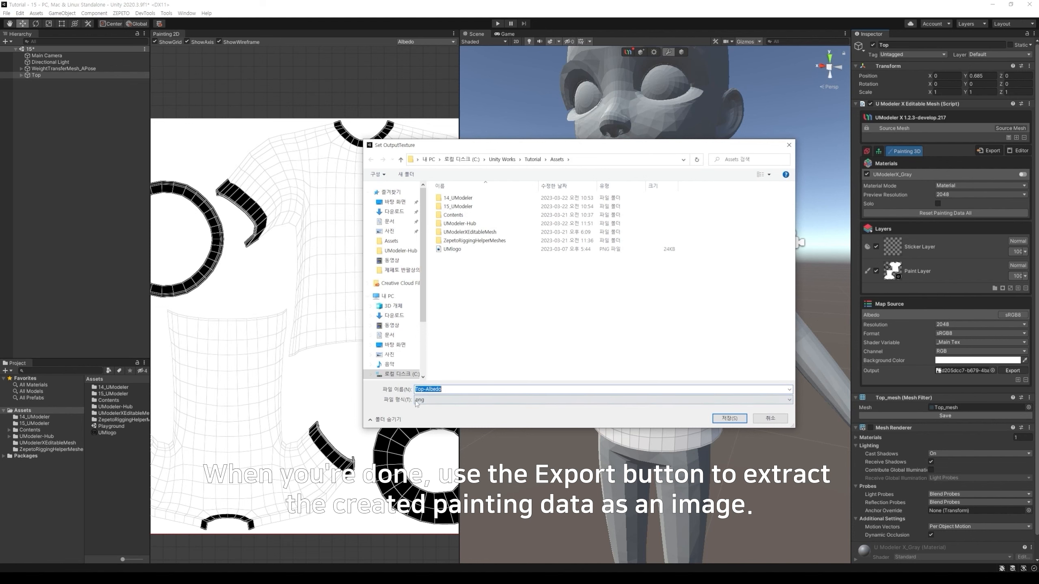
left_click(730, 419)
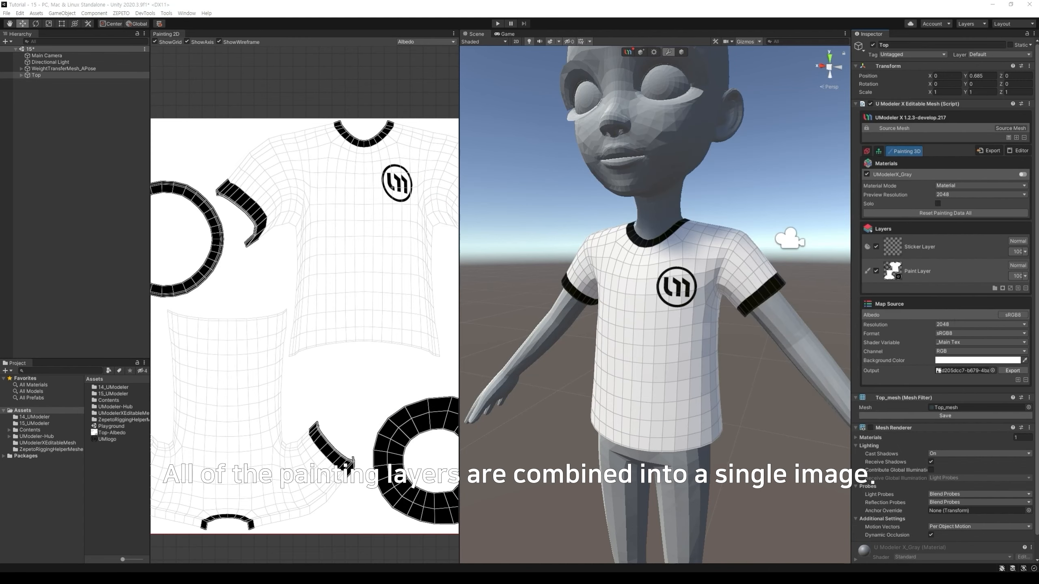
Step: Undock and close the Painting 2D editor, and widen the Scene view to show the whole avatar
mouse_move(178, 37)
left_mouse_down()
mouse_move(552, 51)
mouse_move(520, 51)
left_mouse_up()
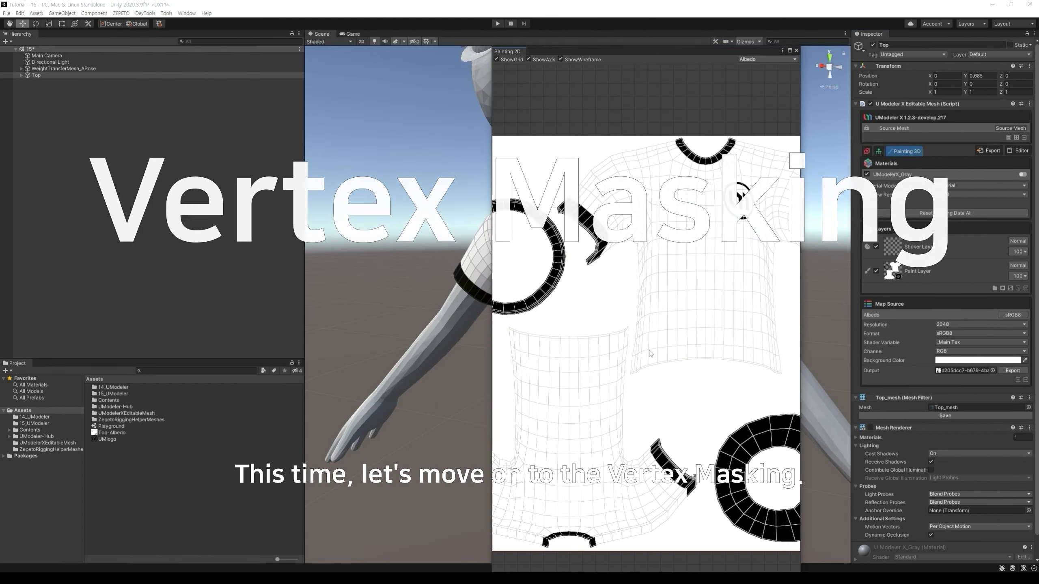
left_click(796, 50)
left_click_drag(306, 229, 148, 230)
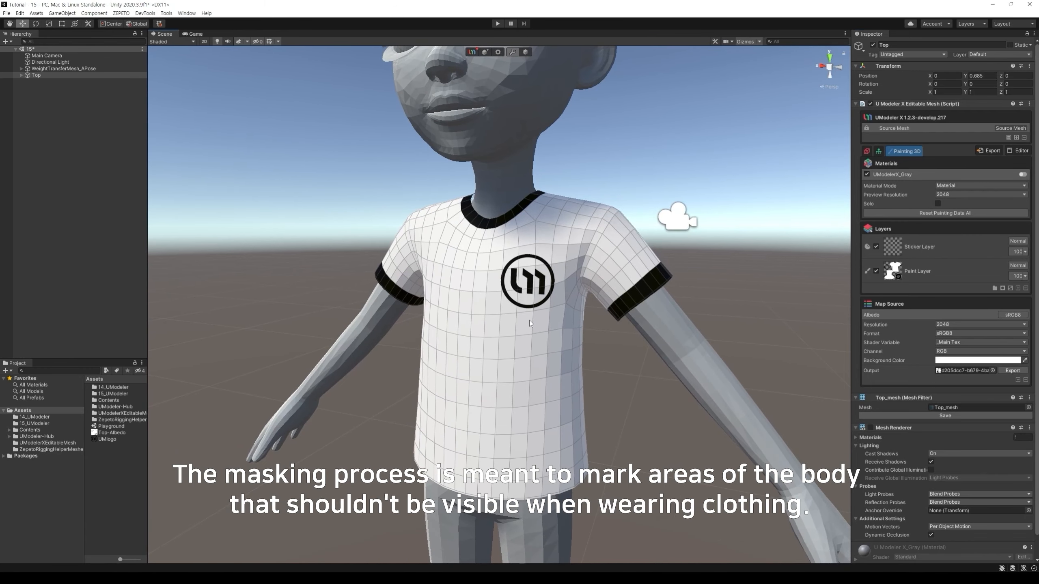
scroll(529, 320, "down", 10)
left_click_drag(564, 345, 561, 376, "alt")
middle_click_drag(562, 376, 578, 334)
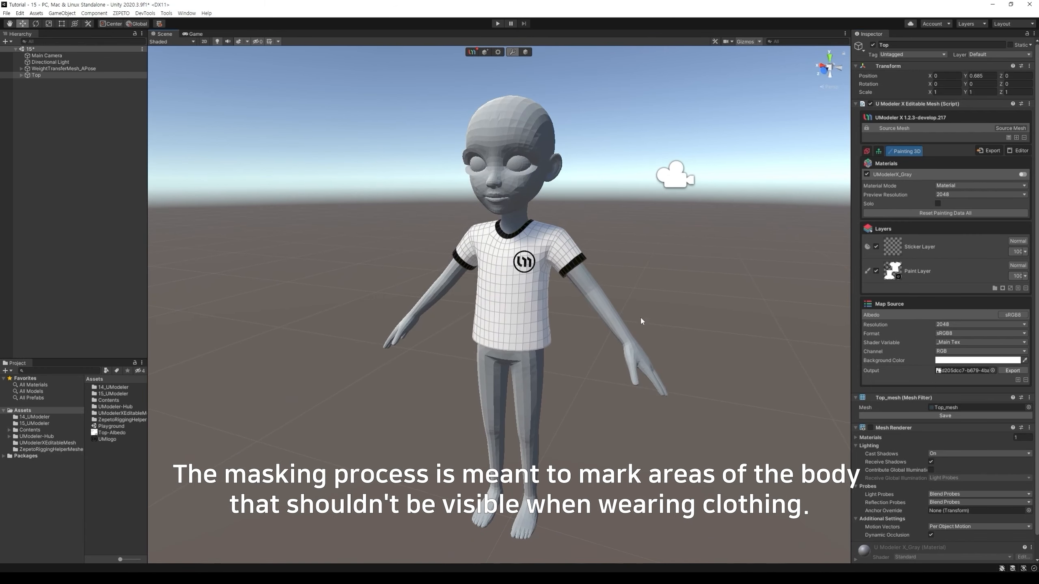
Step: Return to Modeling mode, assign all faces of the T-shirt to smoothing group 1, and clear the selection
left_click(867, 151)
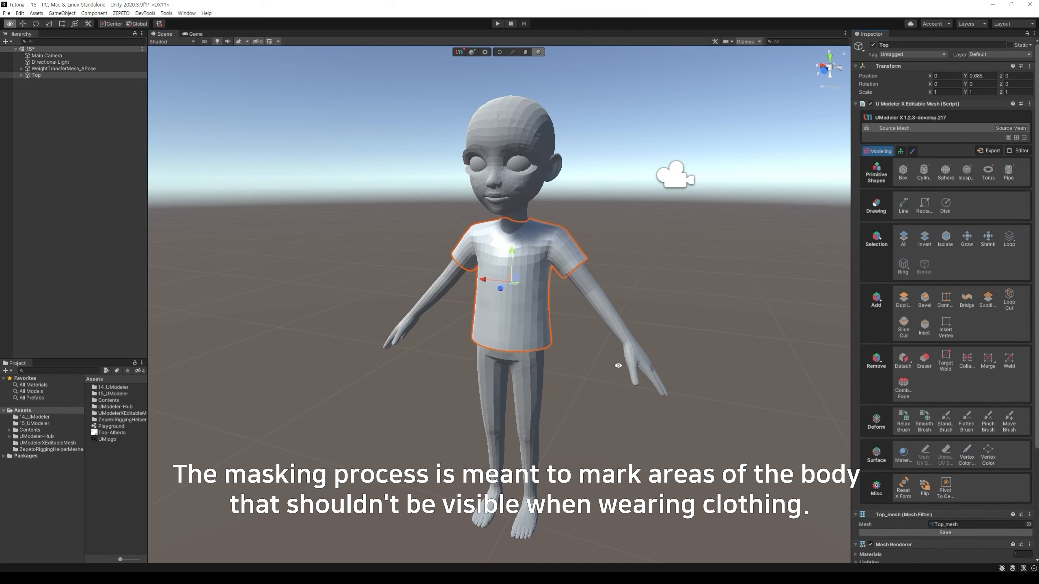
left_click_drag(622, 364, 618, 363, "alt")
left_click(525, 52)
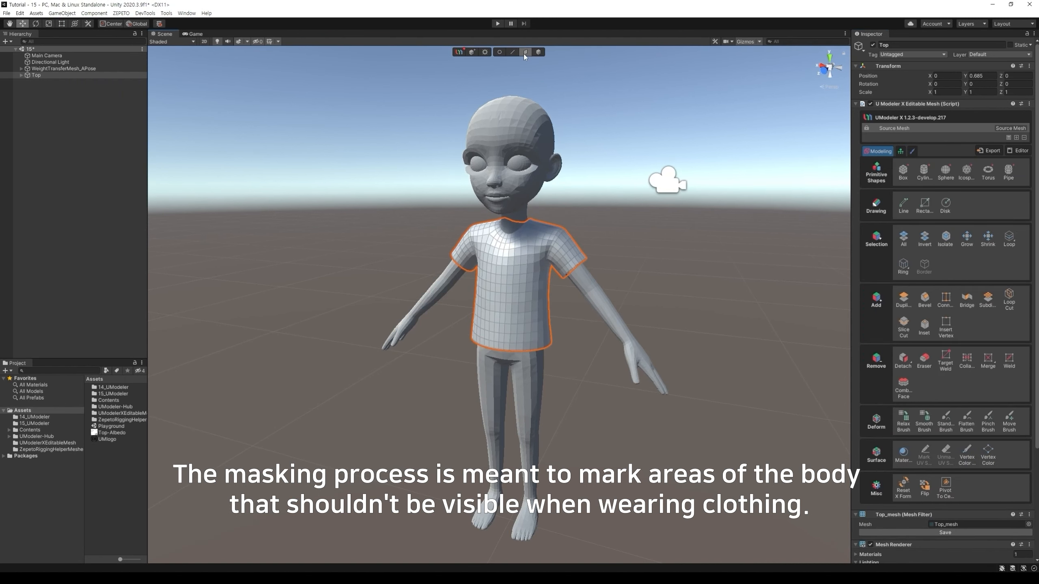
left_click_drag(651, 416, 378, 162)
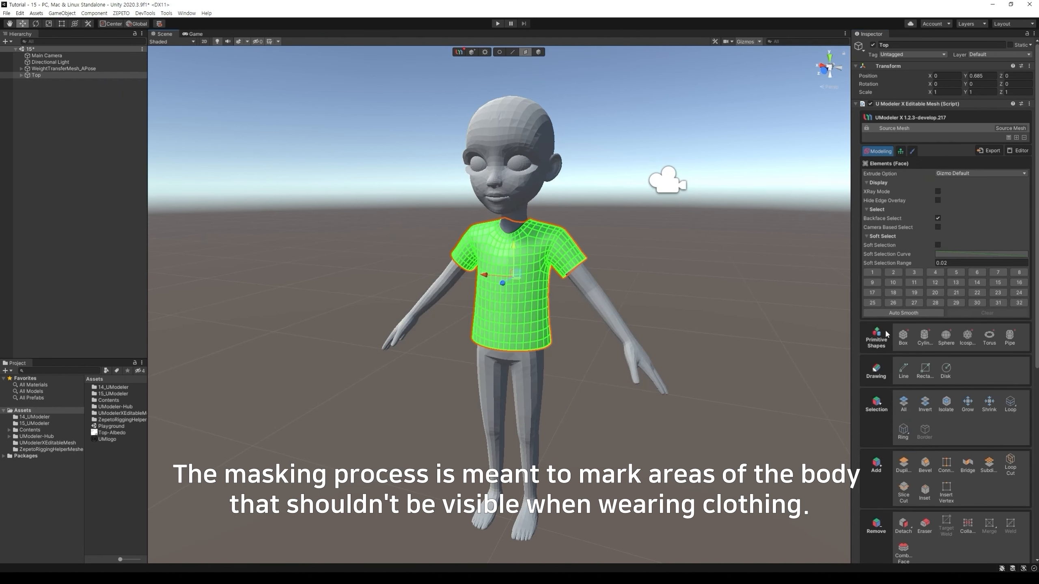
left_click(872, 273)
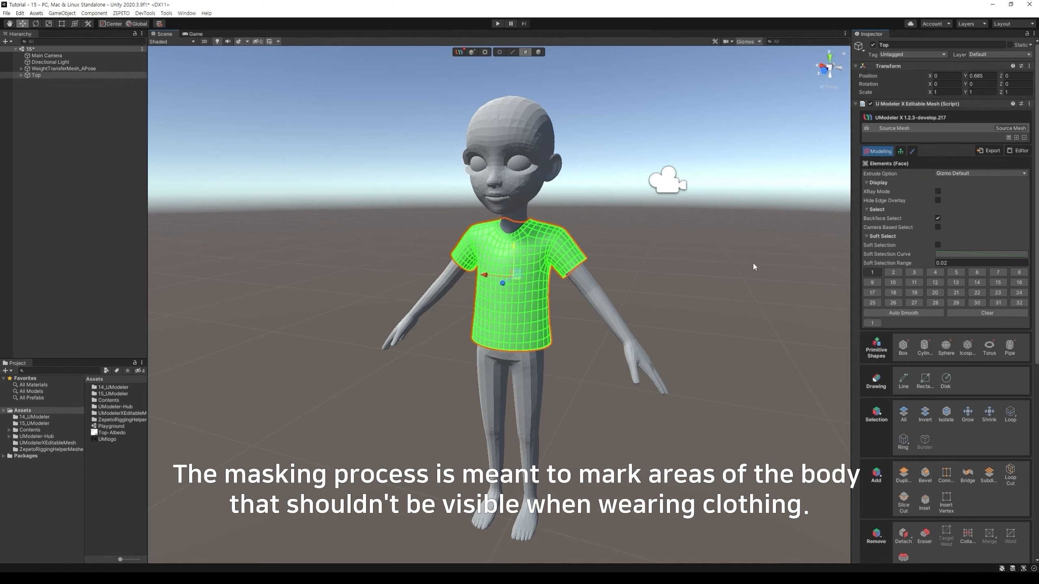
left_click(707, 331)
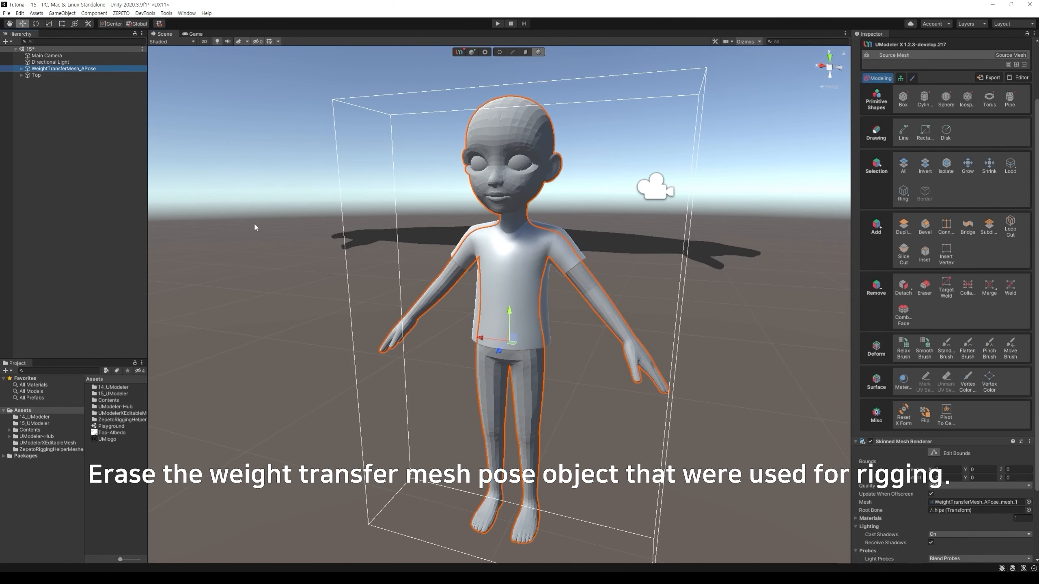
Step: Delete the WeightTransferMesh_APose object and add the Mask prefab from the ZepetoRiggingHelperMeshes folder to the scene
key("Delete")
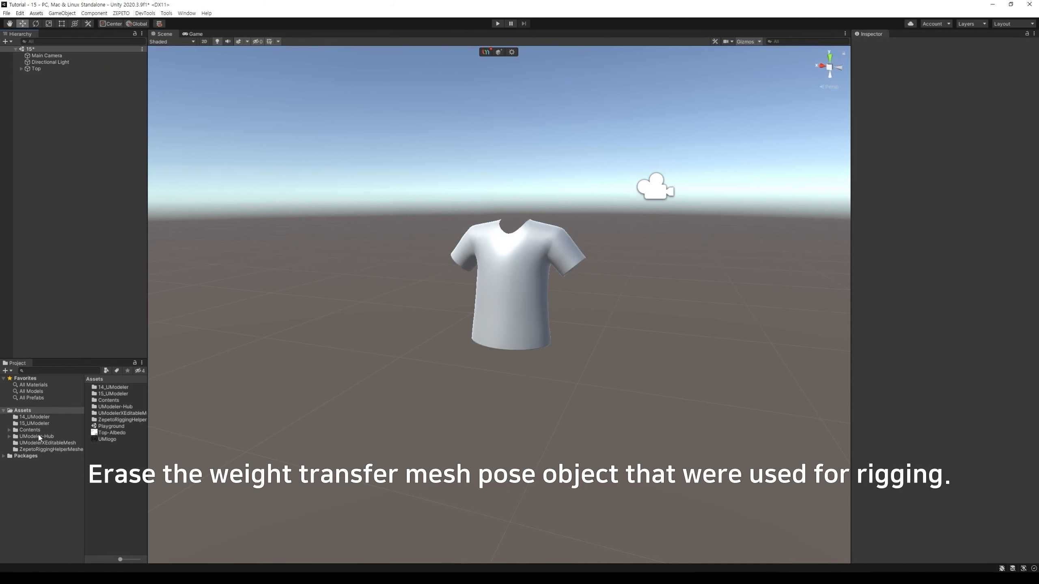
left_click(53, 450)
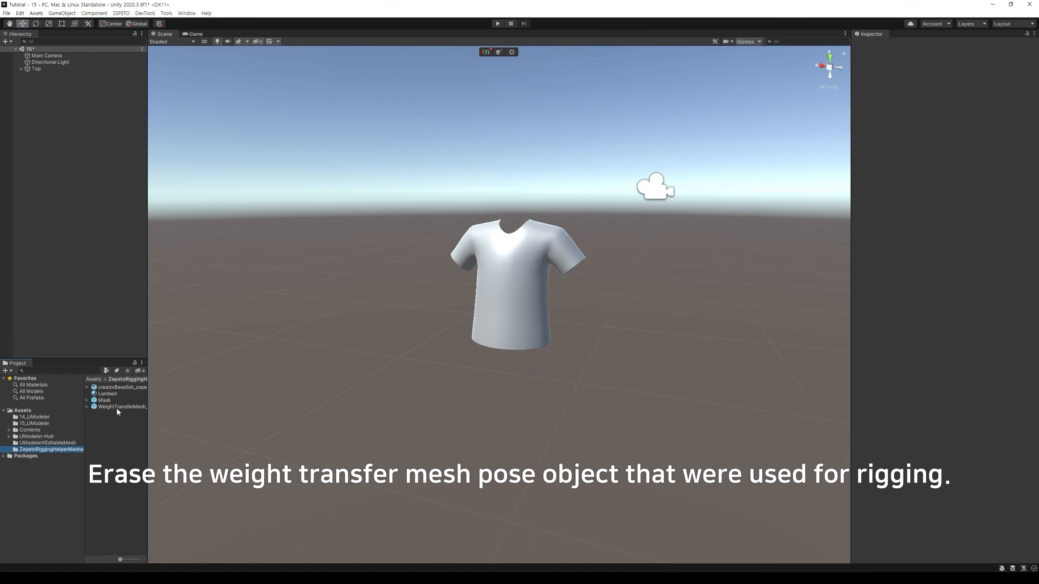
left_click_drag(104, 401, 384, 370)
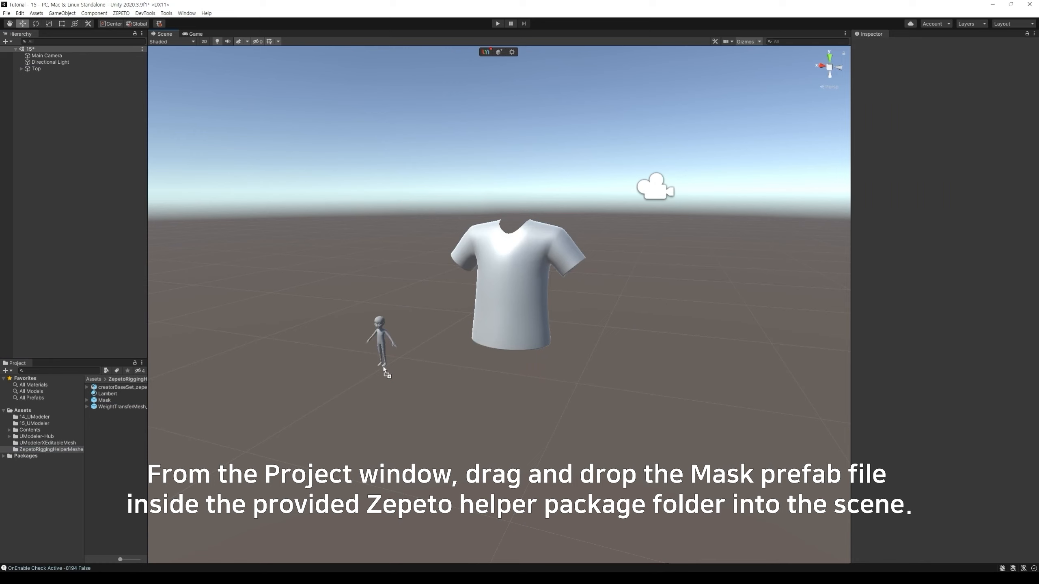
left_click_drag(383, 370, 383, 366)
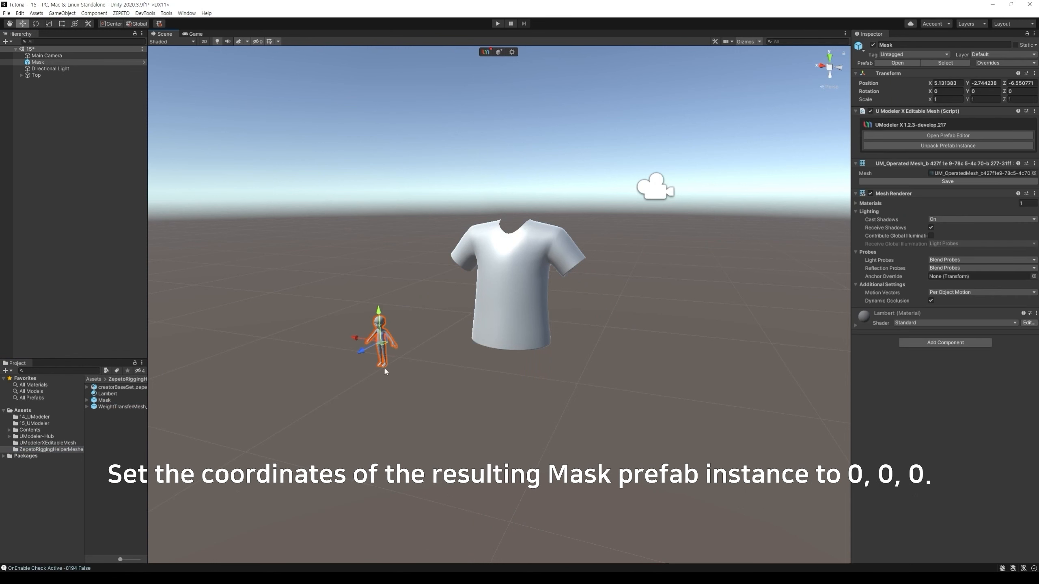
Step: Set the Mask object's position to 0, 0, 0
left_click(946, 83)
type("0")
key("Tab")
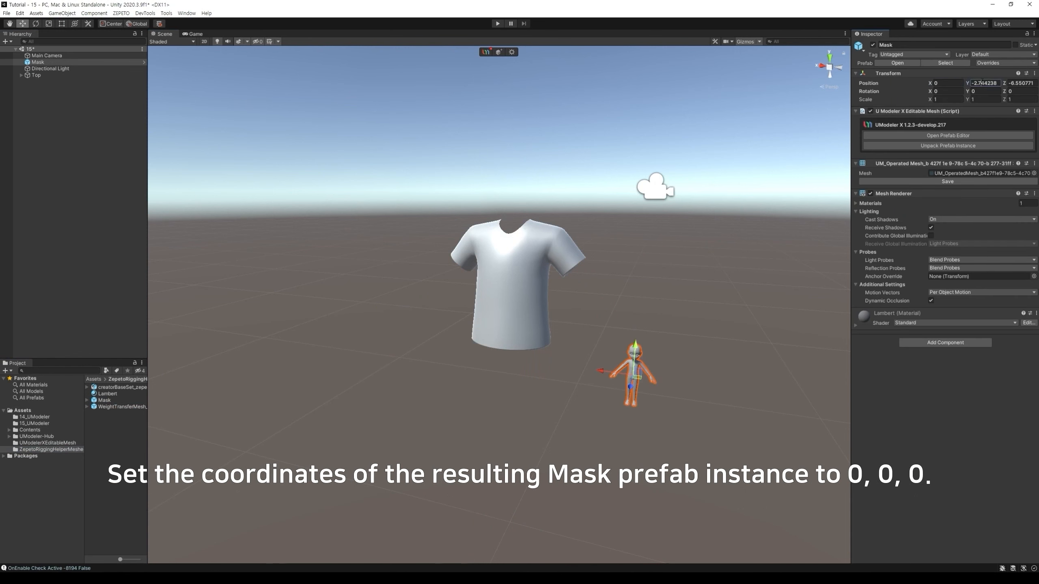
type("0")
key("Tab")
type("0")
key("Return")
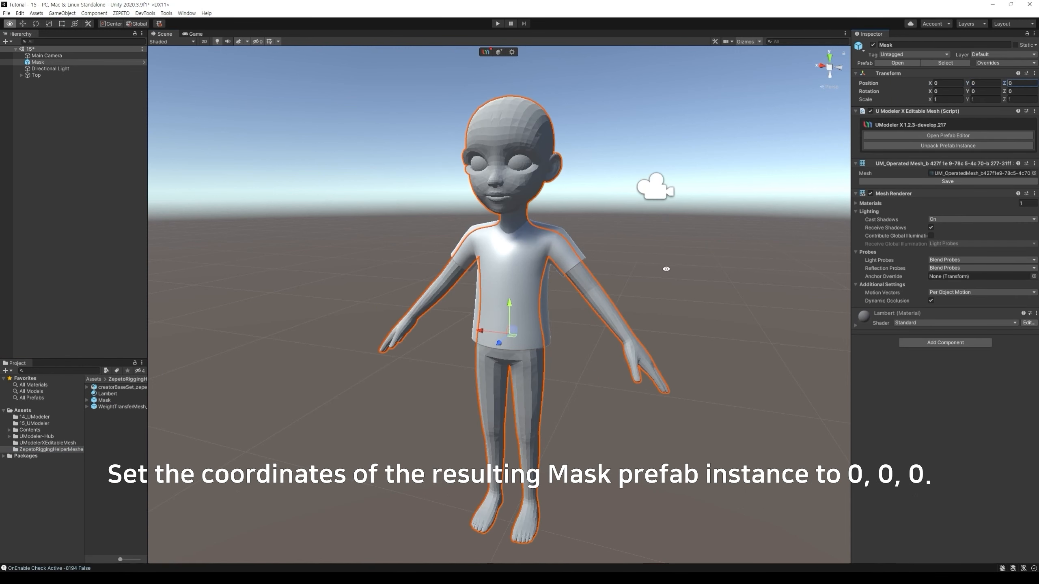
left_click_drag(687, 270, 652, 290, "alt")
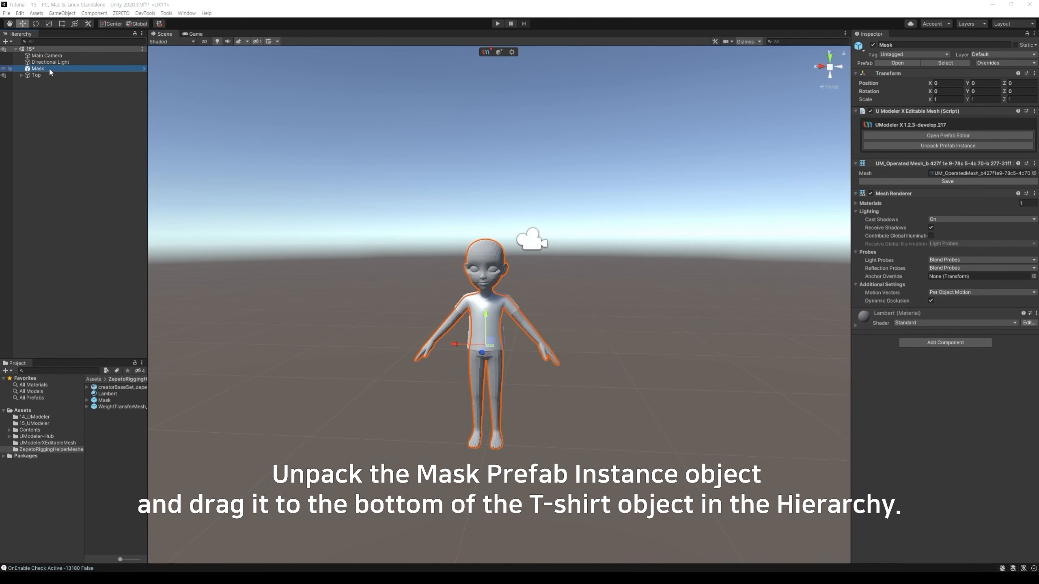
Step: Unpack the Mask prefab instance and make it a child of the Top object
right_click(45, 68)
mouse_move(89, 165)
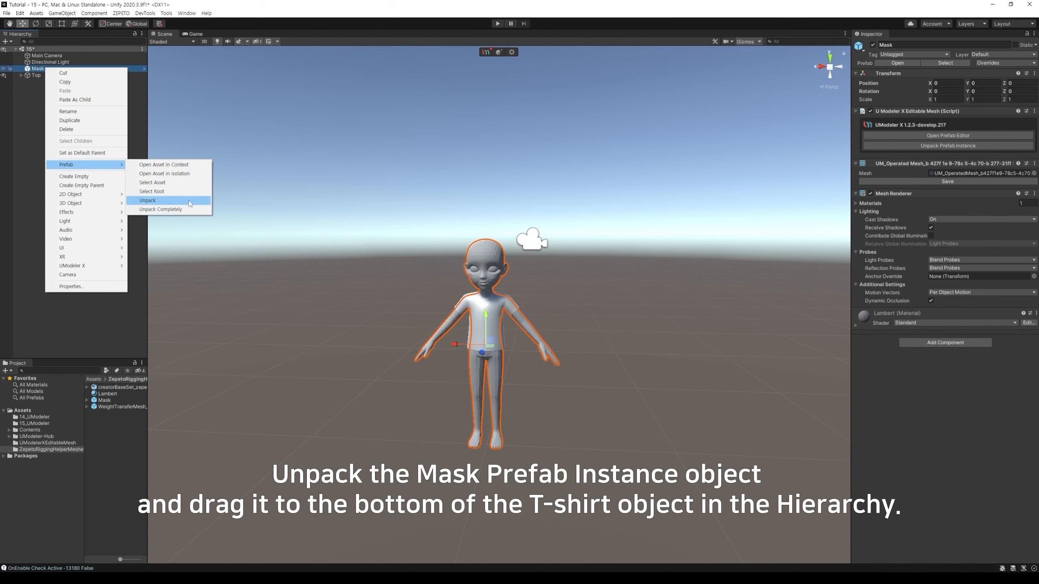
left_click(143, 200)
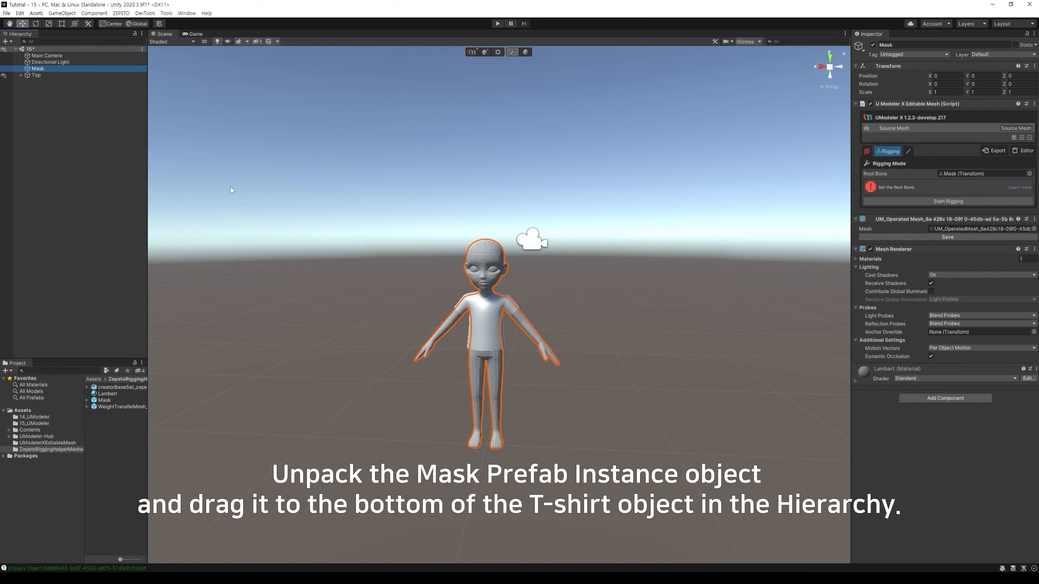
left_click_drag(37, 69, 36, 77)
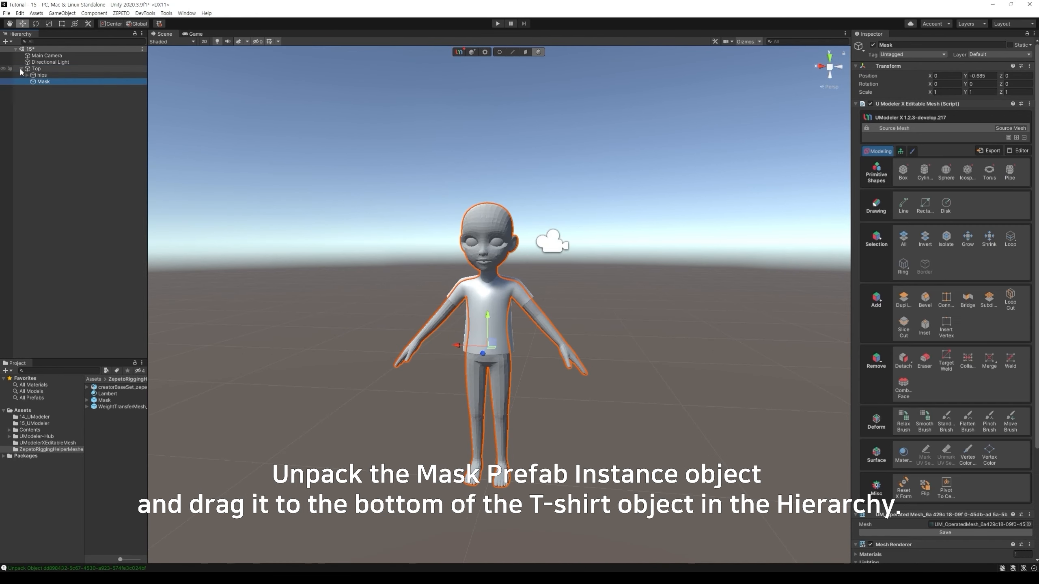
left_click(38, 70)
Step: Run the Vertex Color tool on the Mask object and choose black as the vertex color
left_click(41, 81)
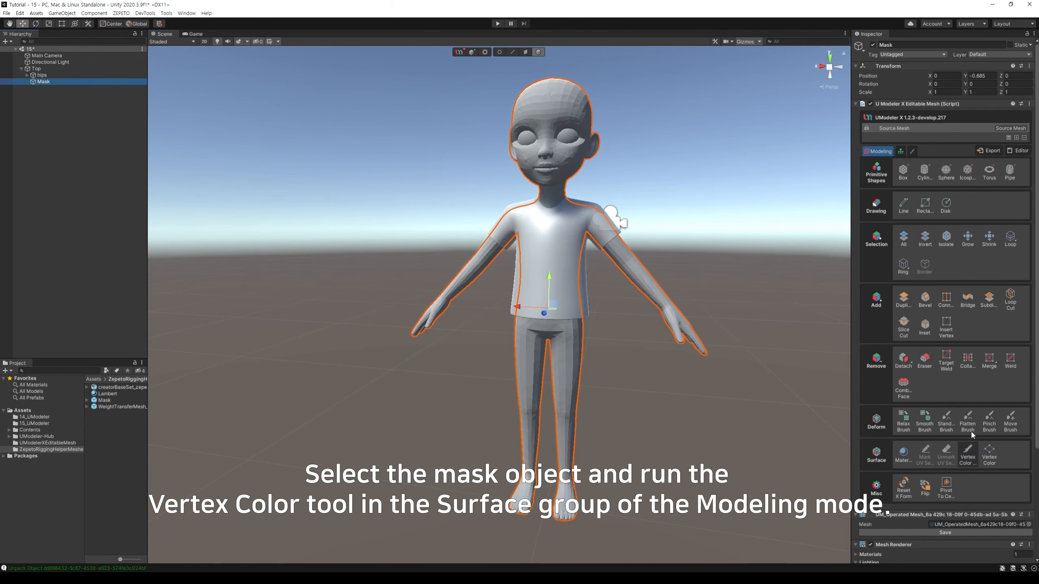
left_click(991, 456)
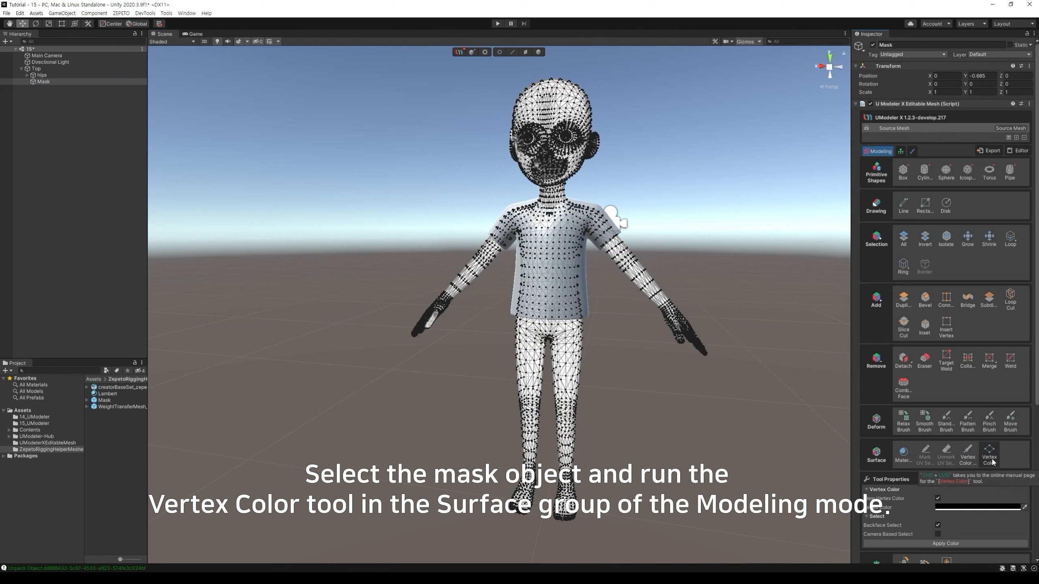
left_click(992, 508)
mouse_move(985, 451)
left_mouse_down()
mouse_move(965, 416)
mouse_move(960, 479)
left_mouse_up()
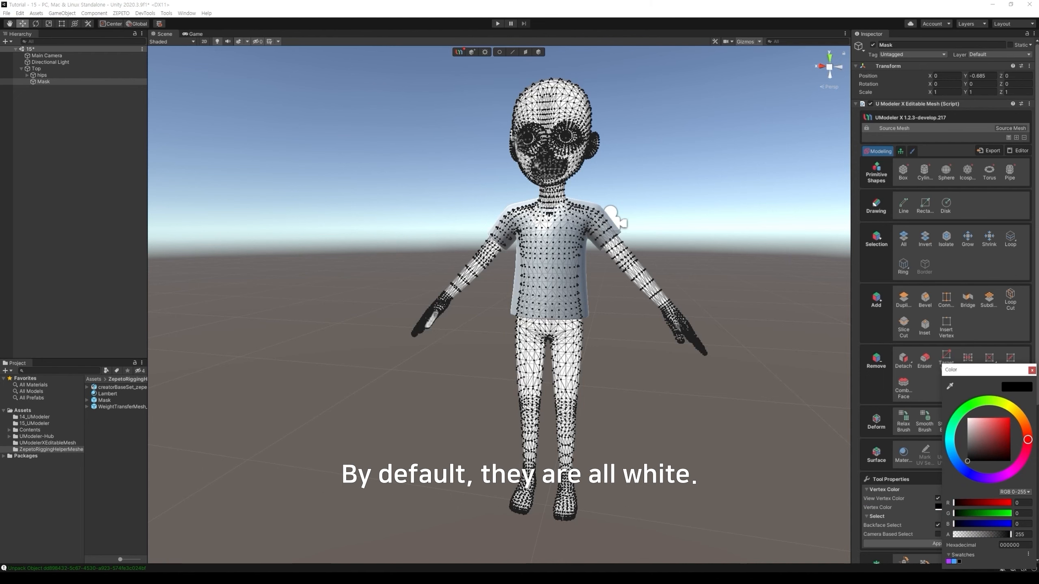
Step: Select the mask's waist vertices, set the vertex color to black, and apply it to them
left_click_drag(552, 328, 453, 280)
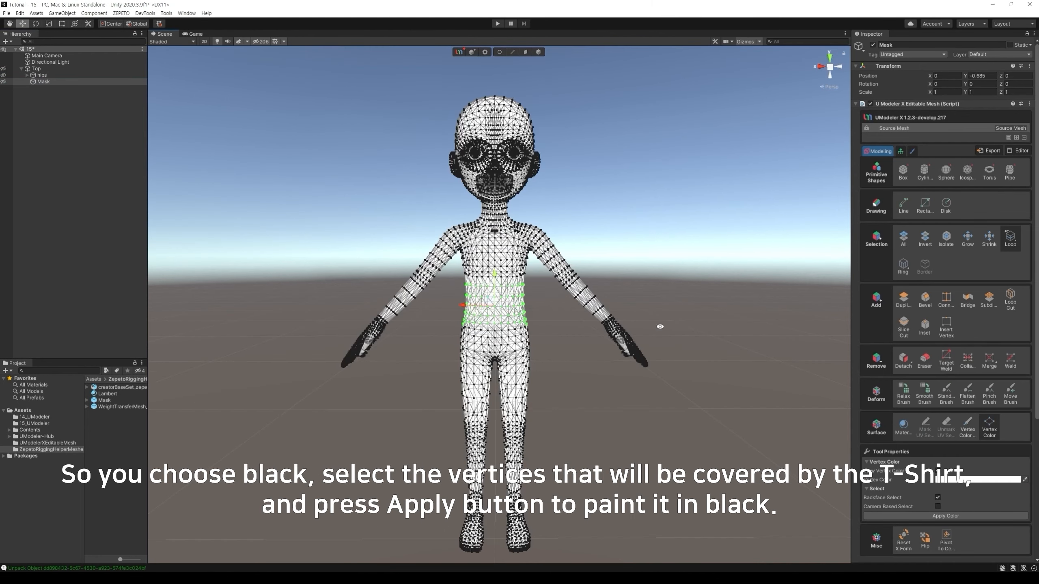
scroll(499, 286, "up", 2)
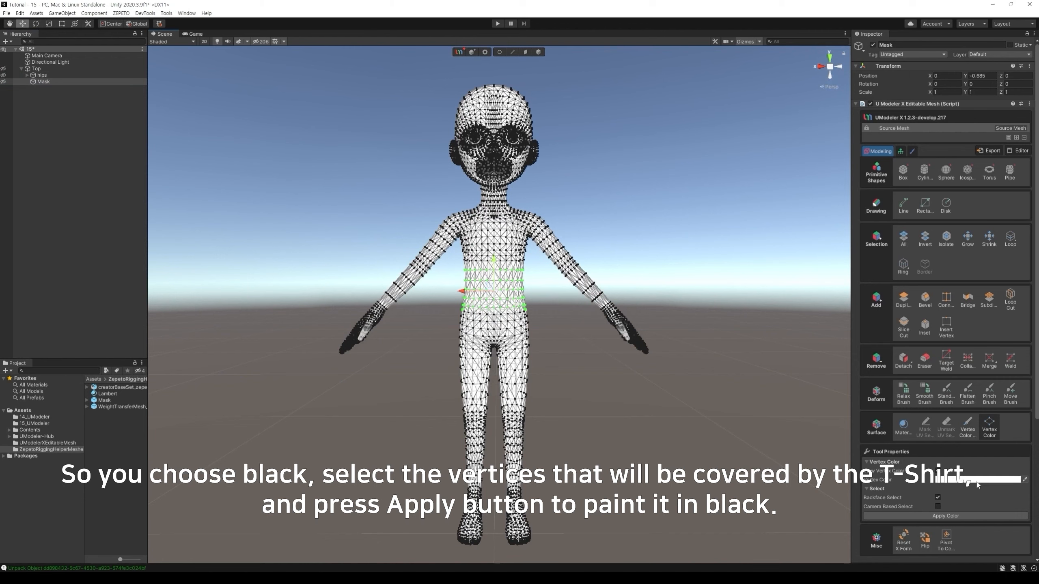
left_click(977, 483)
mouse_move(980, 464)
left_mouse_down()
mouse_move(976, 454)
mouse_move(961, 469)
left_mouse_up()
left_click(1030, 369)
left_click(967, 516)
scroll(579, 353, "up", 5)
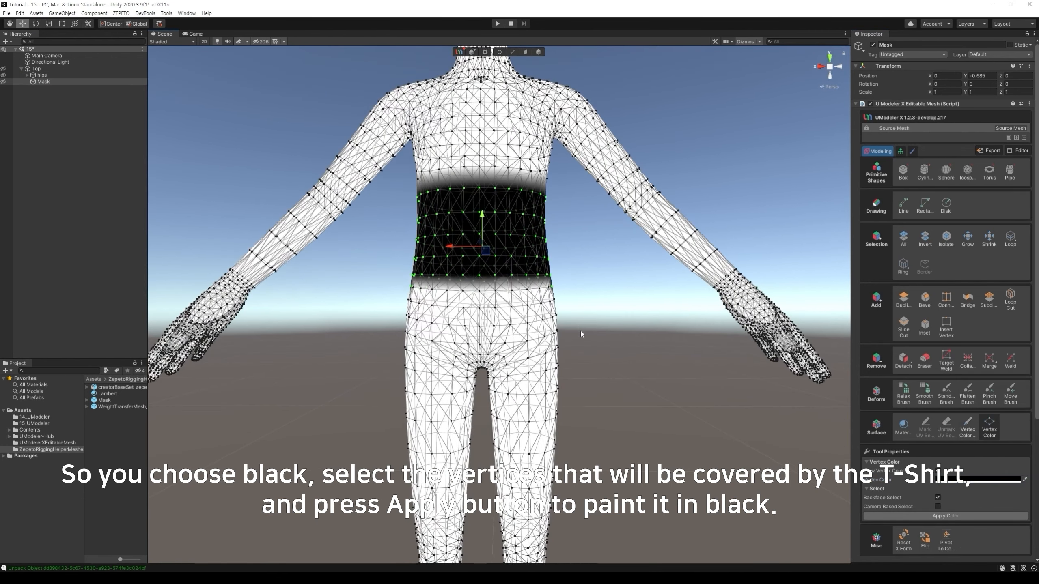
Step: Apply black to the mask's hip vertices just below the waist, and show the T-shirt over the mask
left_click_drag(582, 334, 370, 245)
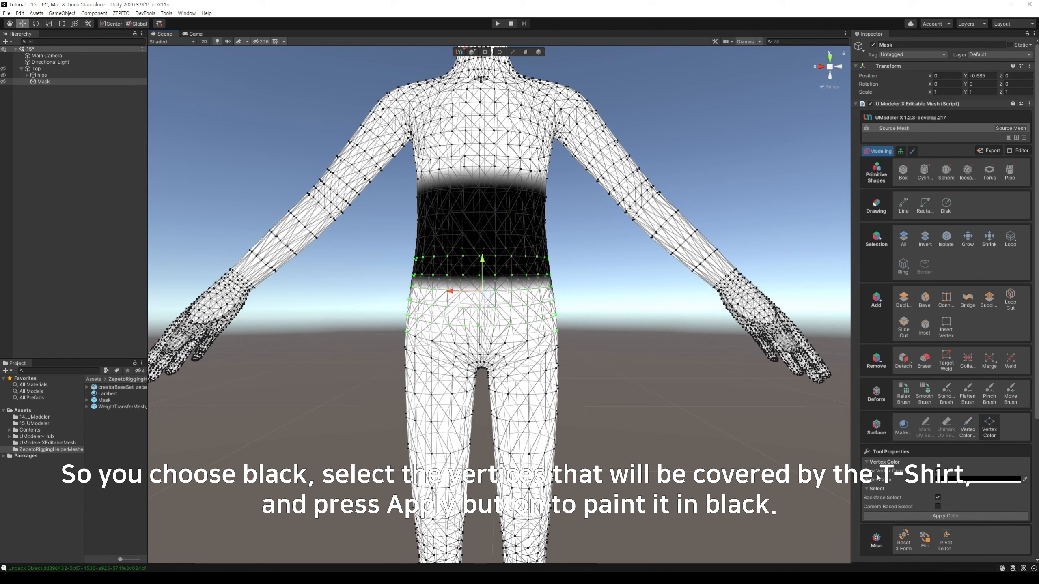
left_click(945, 516)
left_click(2, 72)
left_click(2, 73)
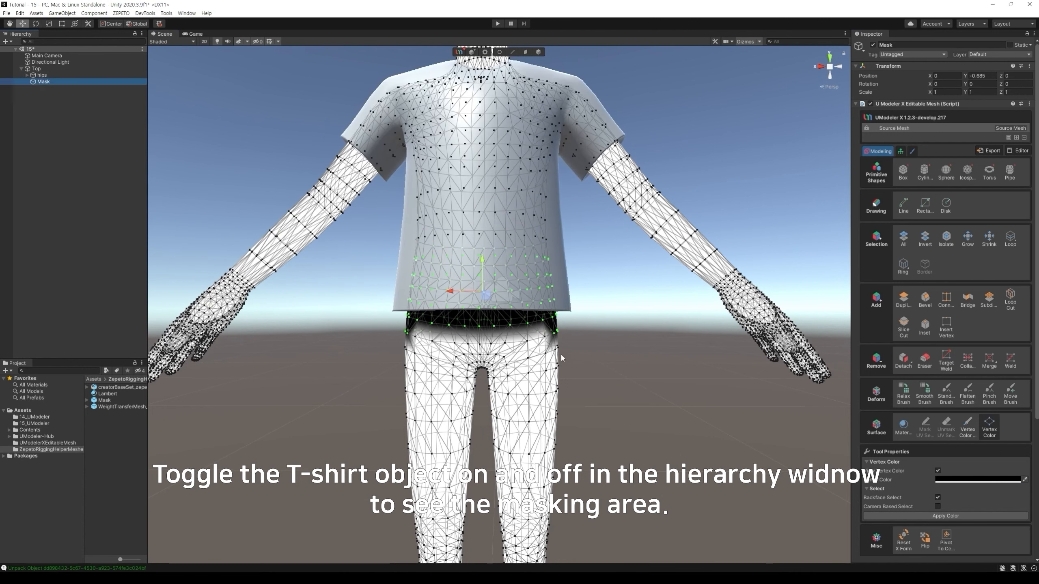
Step: Set the vertex color to white and apply it to the black hip vertices showing below the T-shirt's hem
left_click(978, 479)
left_click_drag(972, 452, 907, 375)
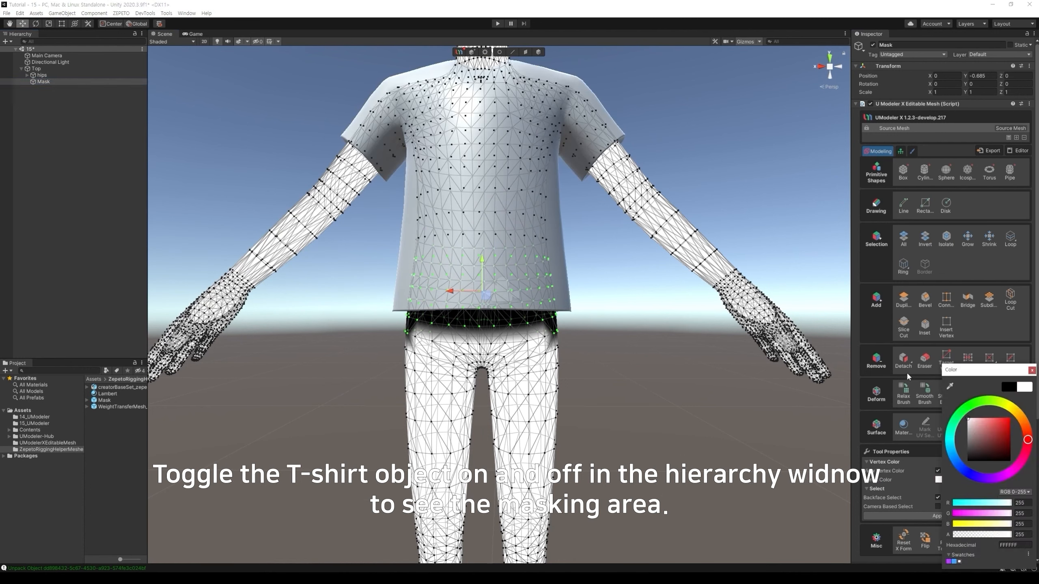
left_click(593, 359)
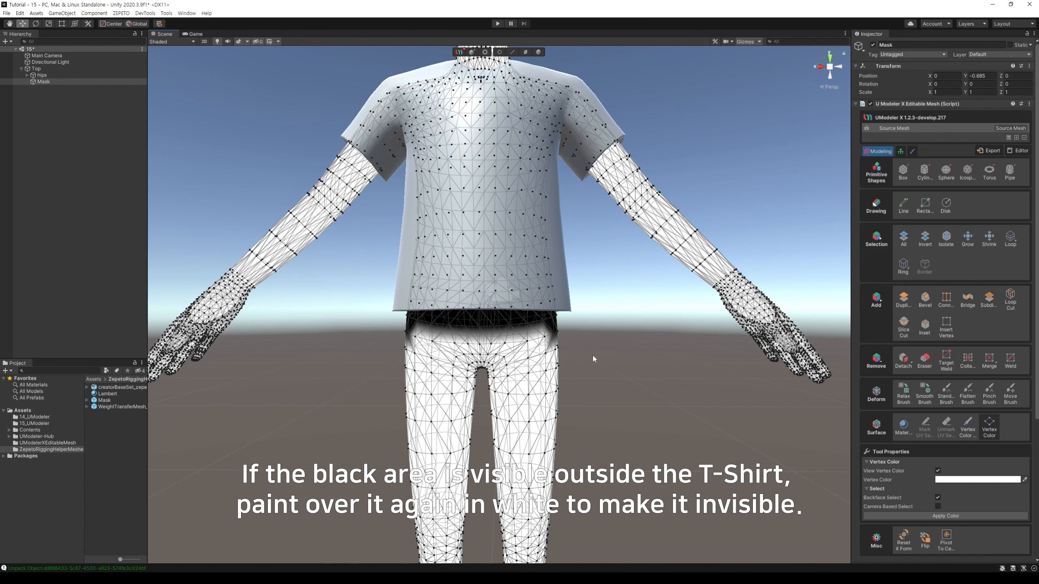
left_click_drag(591, 356, 376, 300)
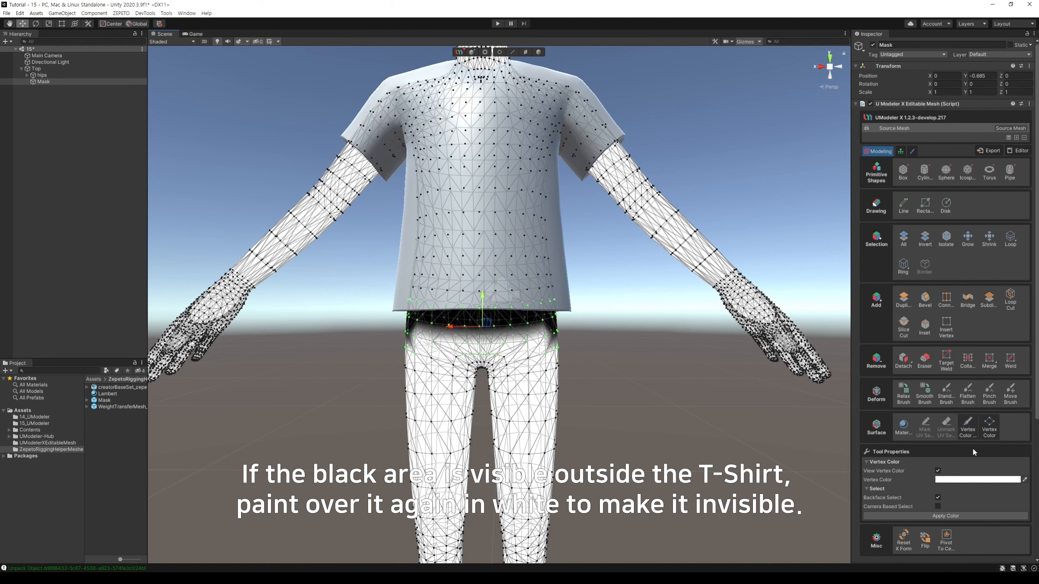
left_click(945, 516)
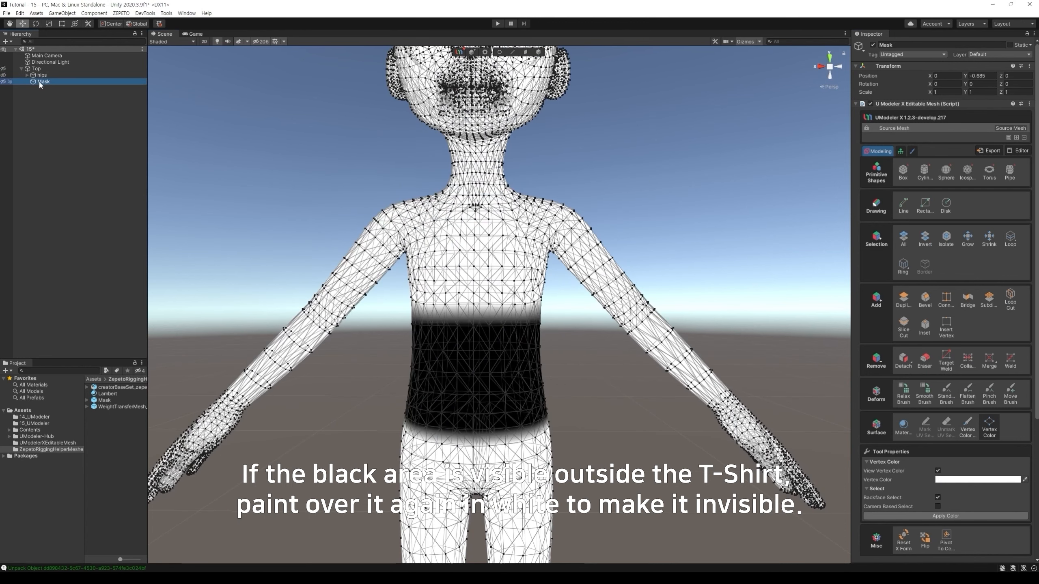
Step: Set the vertex color back to black and apply it to the mask's chest and left shoulder vertices
left_click(987, 481)
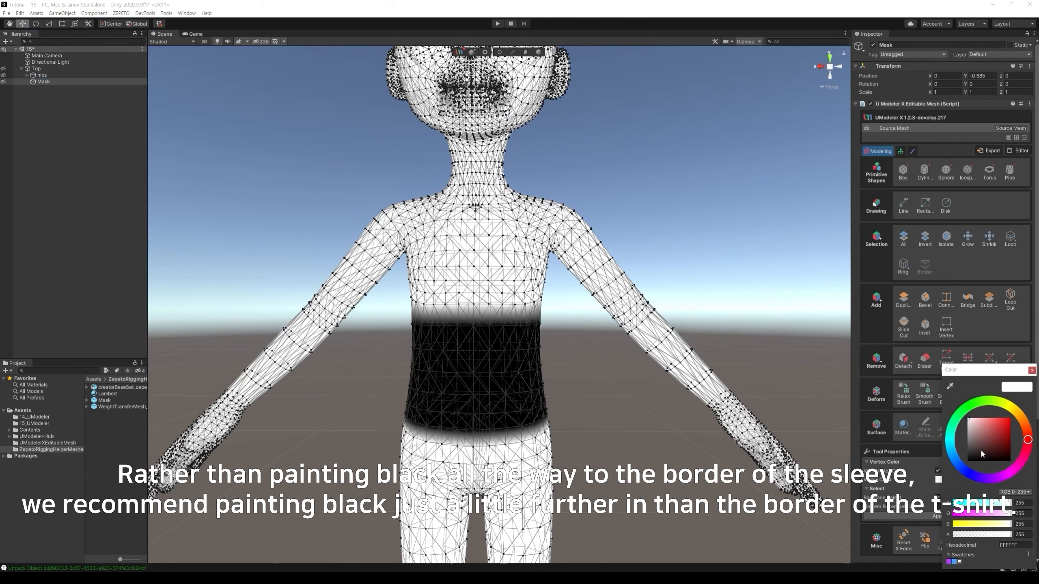
left_click_drag(981, 448, 982, 460)
left_click(1033, 370)
left_click_drag(553, 340, 413, 248)
middle_click_drag(495, 230, 495, 276)
left_click_drag(530, 229, 574, 295)
left_click(977, 516)
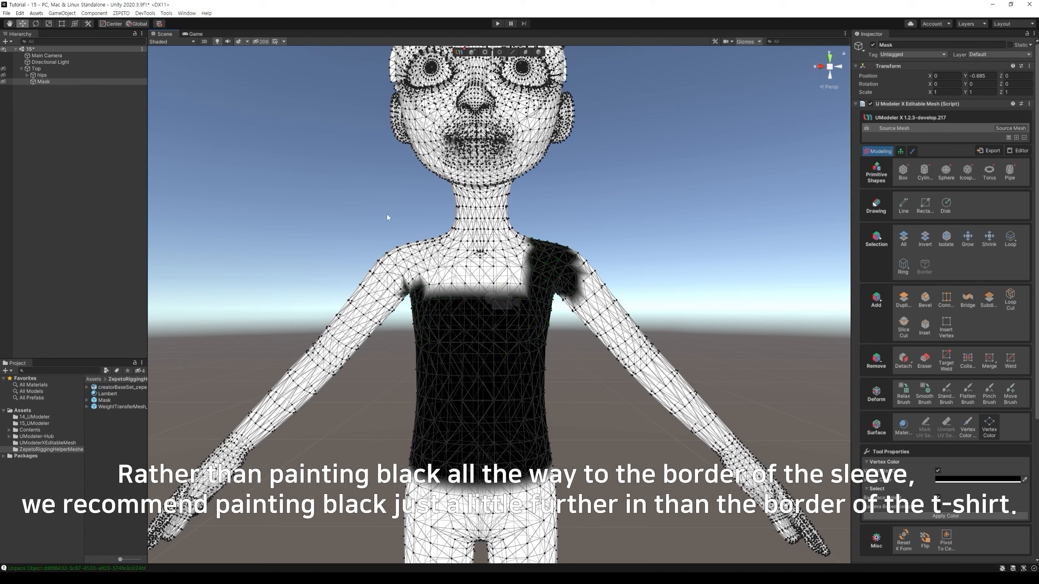
Step: Apply black to the mask's right shoulder and to both upper arms, stopping slightly inside the sleeve borders
left_click_drag(382, 223, 428, 313)
left_click(972, 516)
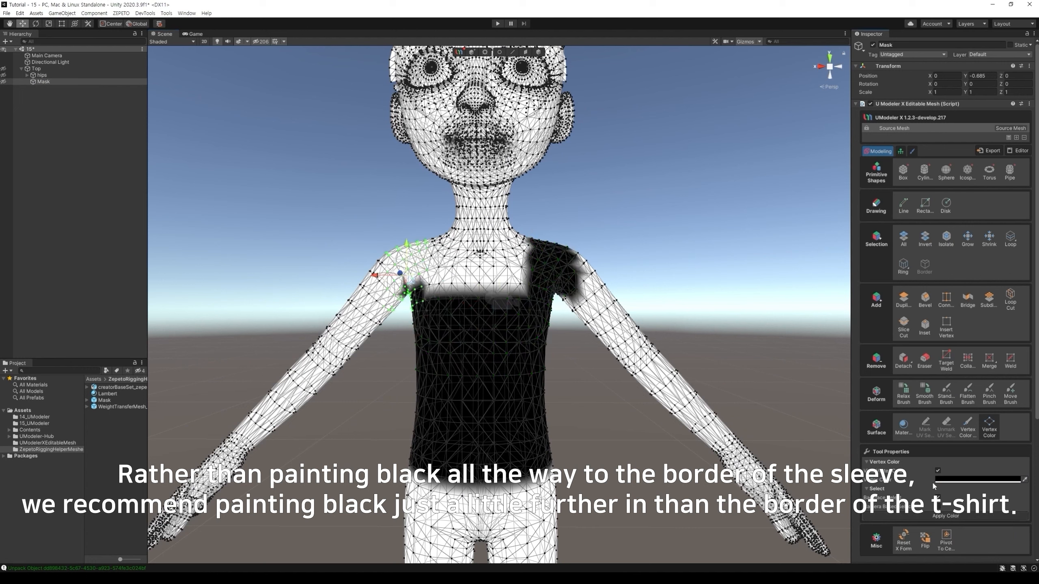
left_click_drag(358, 245, 398, 296)
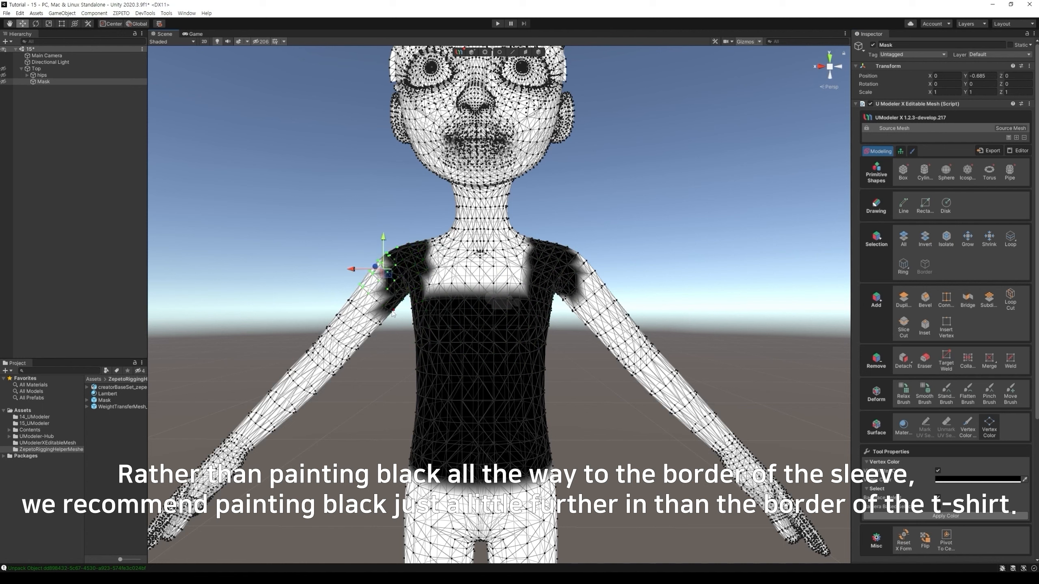
left_click_drag(365, 260, 406, 305, "shift")
left_click_drag(402, 318, 390, 290, "shift")
left_click_drag(555, 240, 586, 324, "shift")
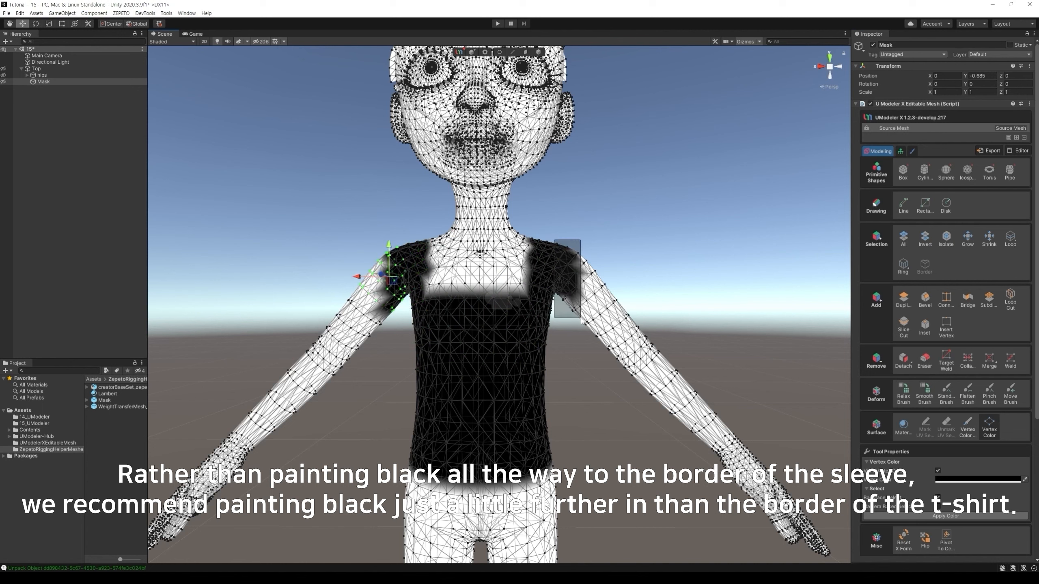
left_click_drag(563, 231, 625, 295, "shift")
left_click(970, 517)
Step: Apply black to the remaining vertices beside the neckline on the mask's right shoulder, and clear the selection
left_click(419, 231)
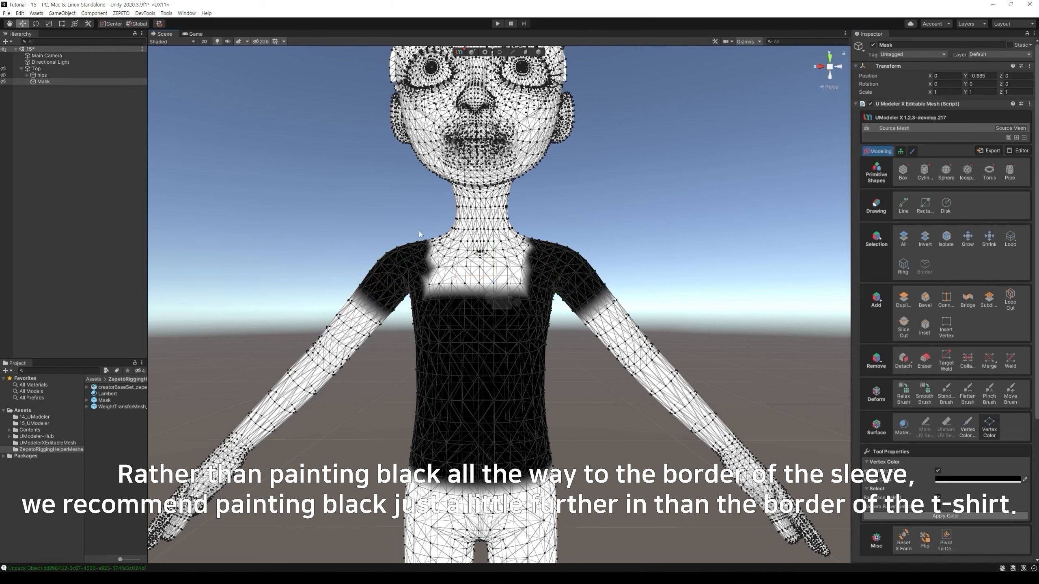
left_click_drag(408, 232, 414, 343)
left_click(957, 517)
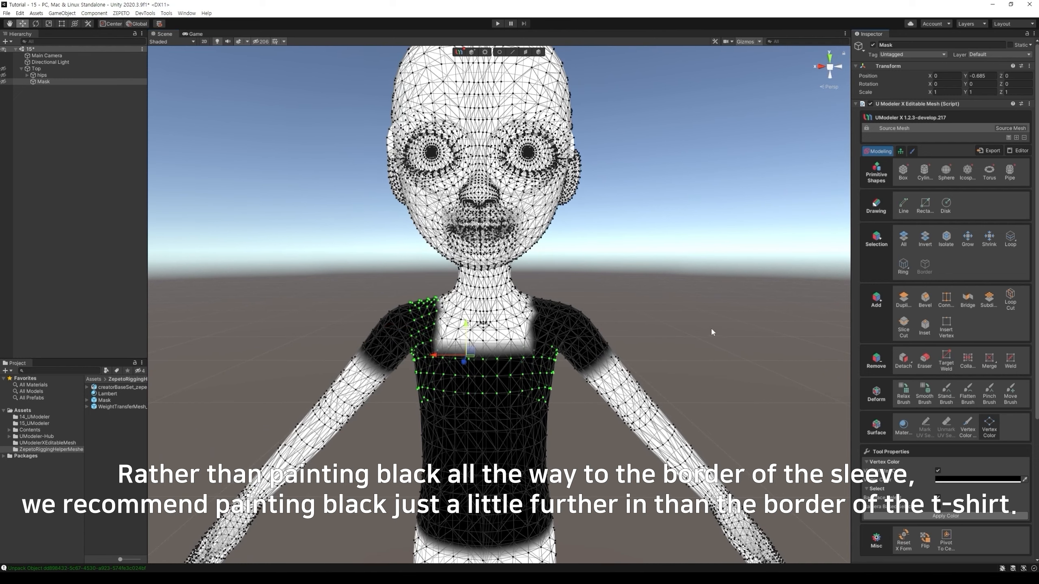
left_click(694, 330)
middle_click_drag(724, 374, 727, 318)
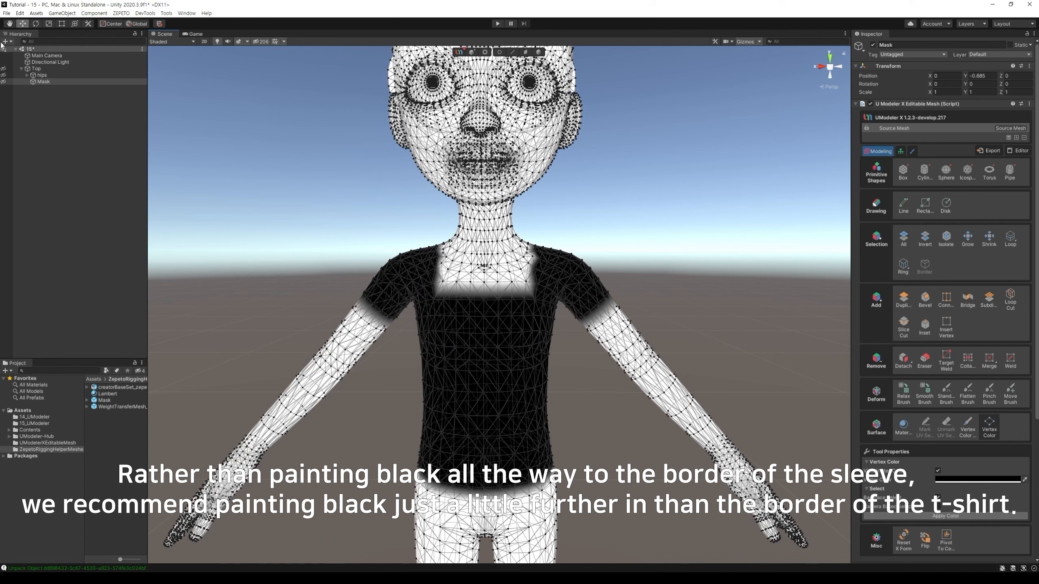
Step: Toggle the T-shirt's visibility on and off to compare the black masked area with its sleeves, collar and hem
left_click(5, 70)
left_click(5, 70)
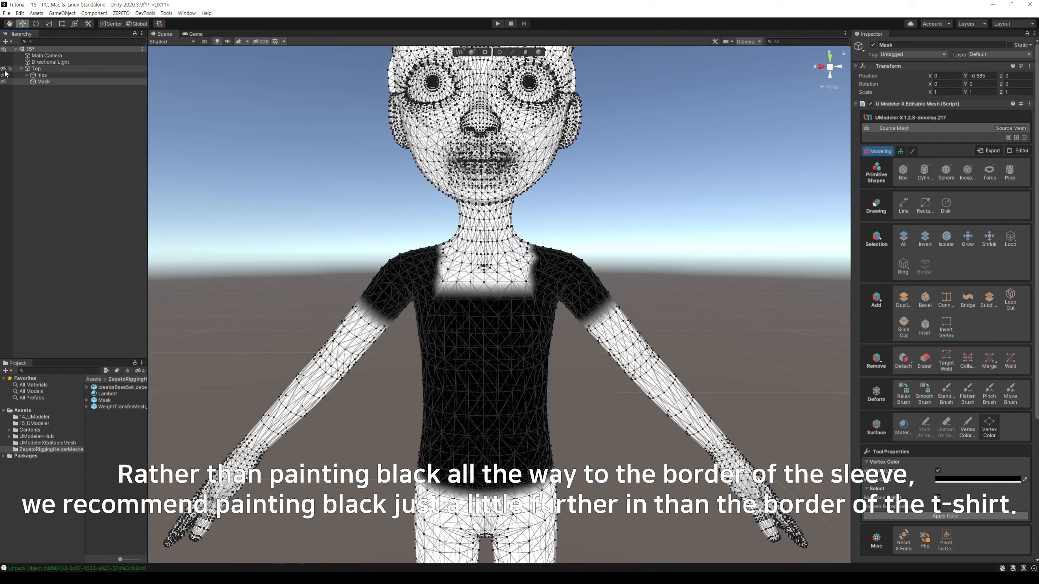
left_click(5, 70)
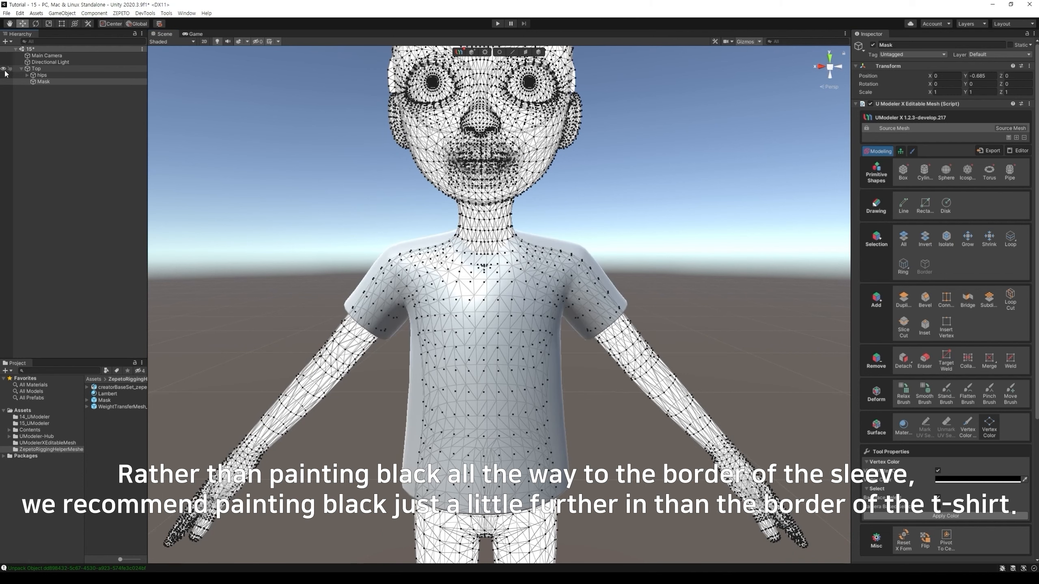
left_click(5, 71)
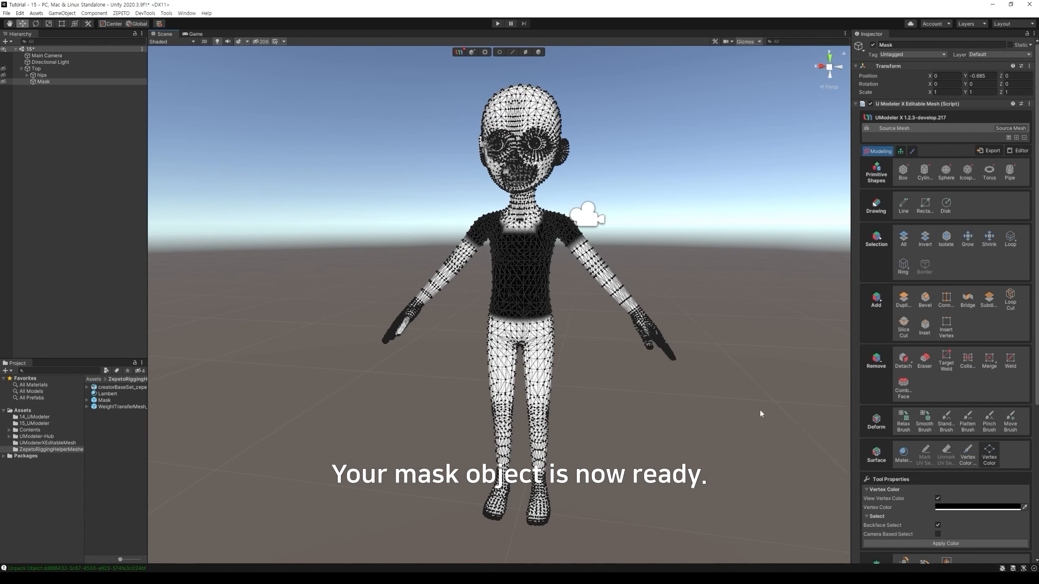
left_click(4, 69)
left_click(3, 69)
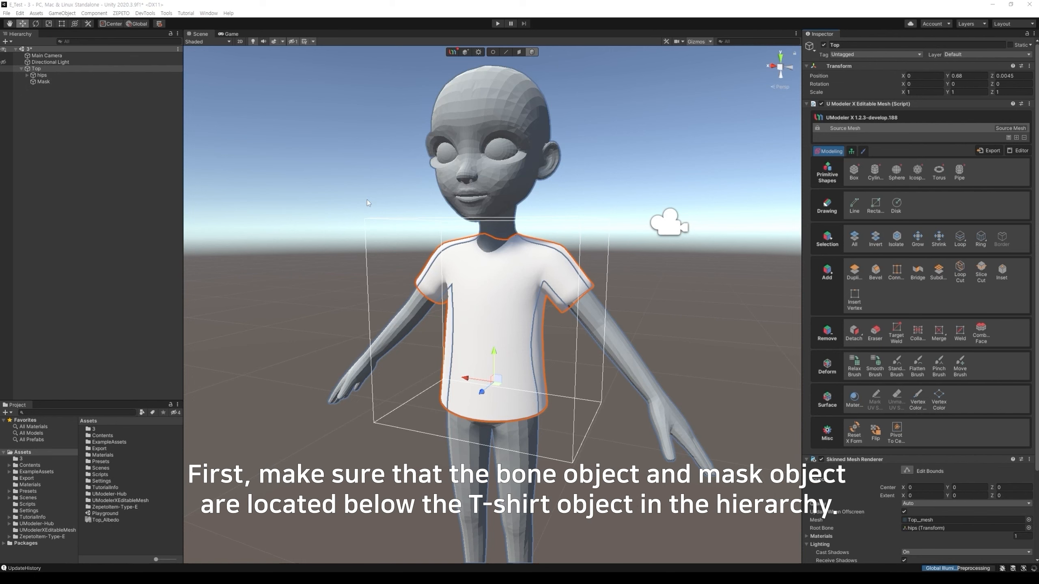
Step: Export the Top object for the Zepeto platform as the prefab Top in the Assets folder
left_click(49, 68)
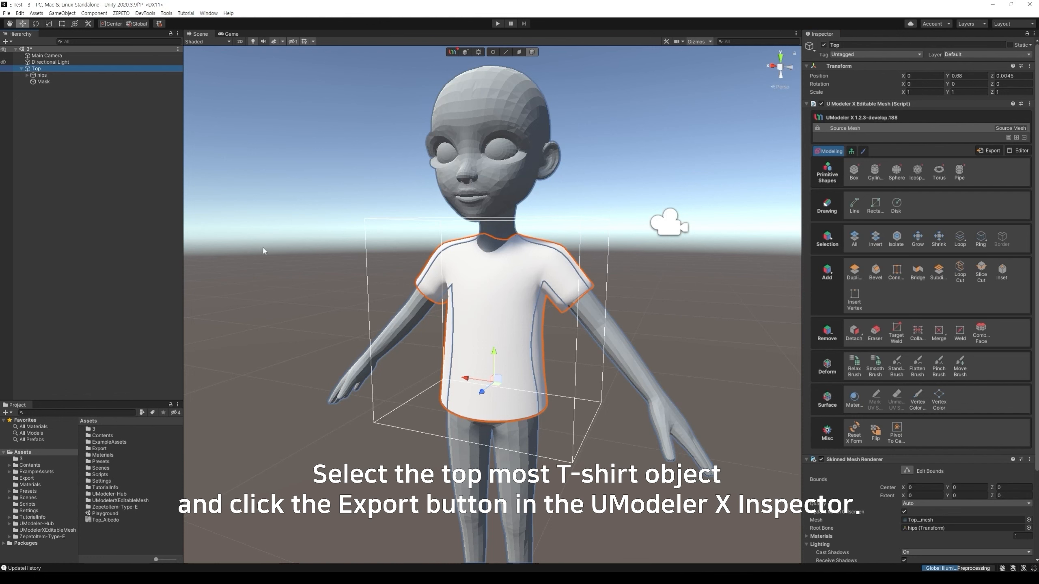
left_click(989, 150)
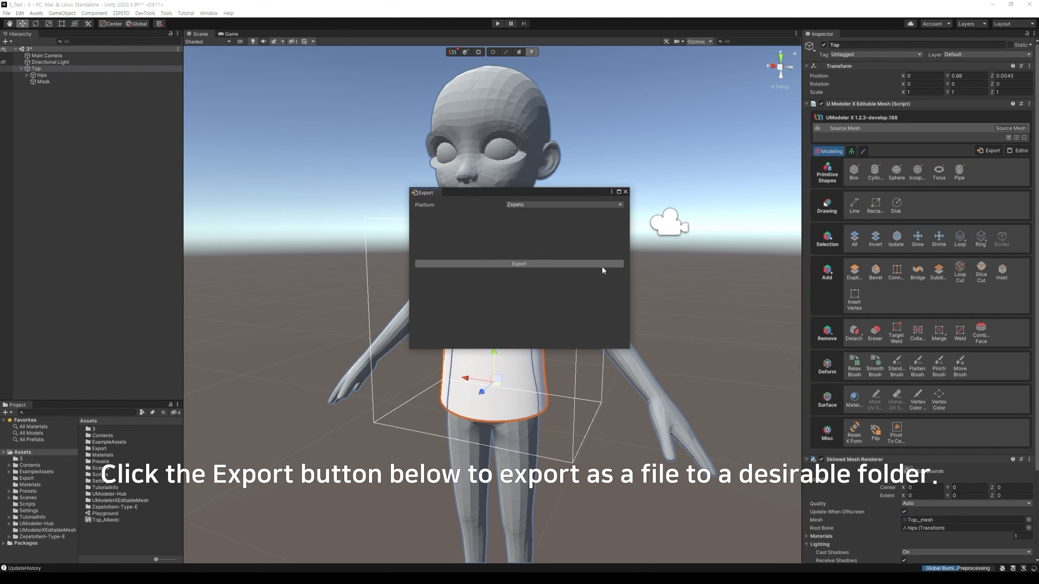
left_click(519, 263)
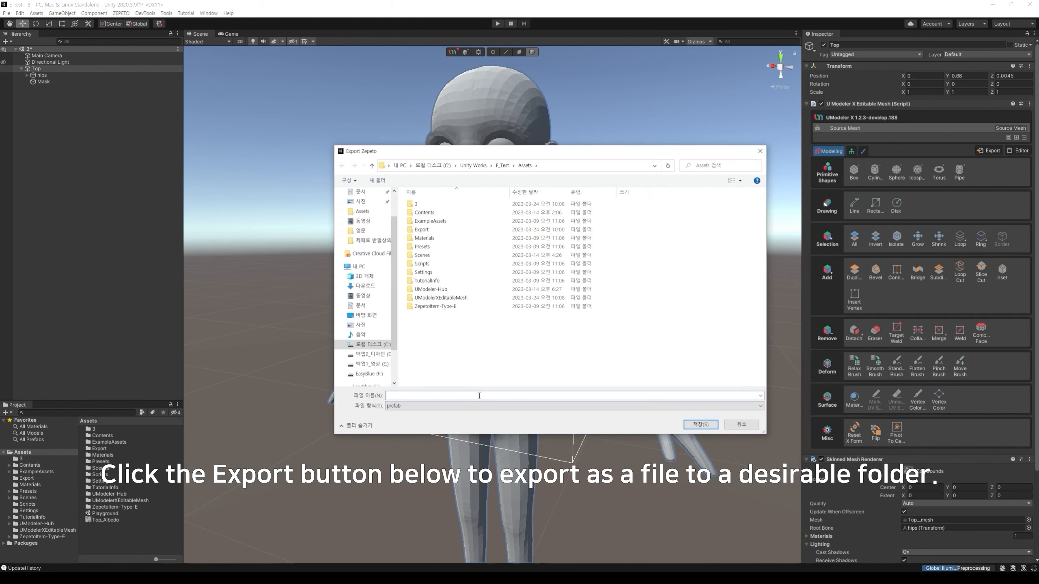
type("T")
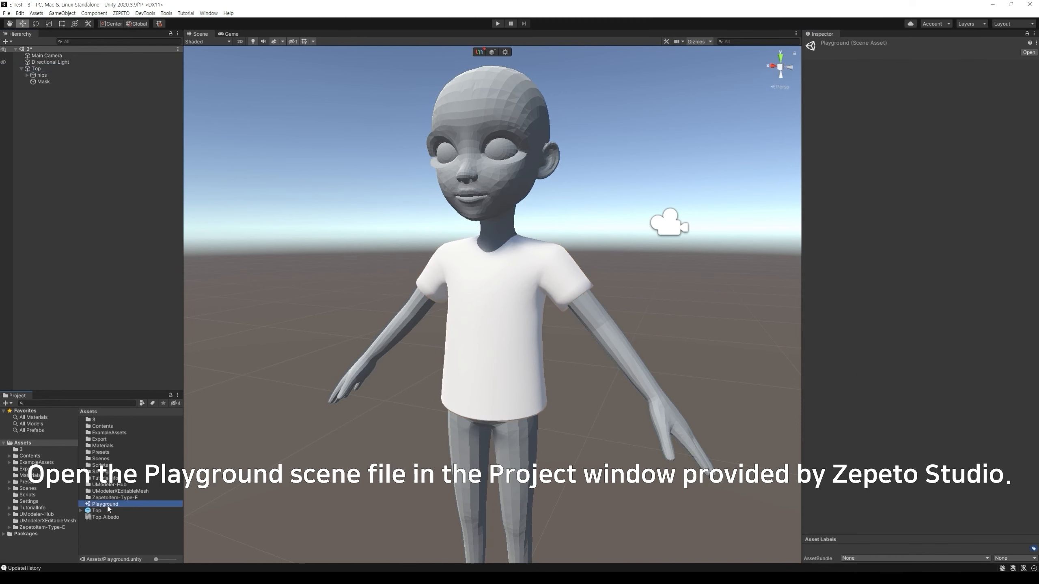
Step: Open the Playground scene from the Assets folder
double_click(105, 504)
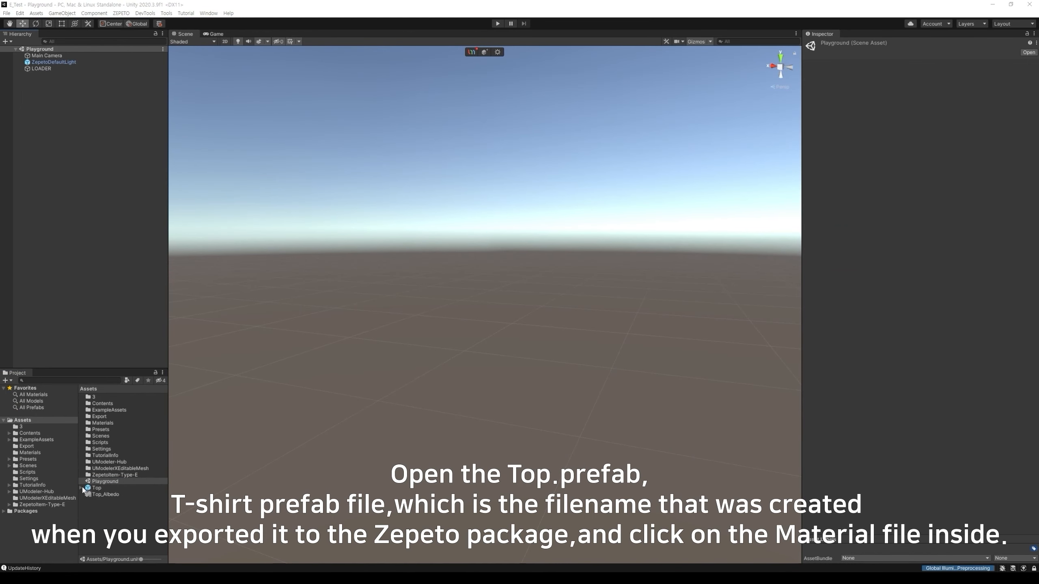
Step: Assign the Top_Albedo texture to the Albedo (RGB) slot of New Material inside the Top prefab
left_click(82, 489)
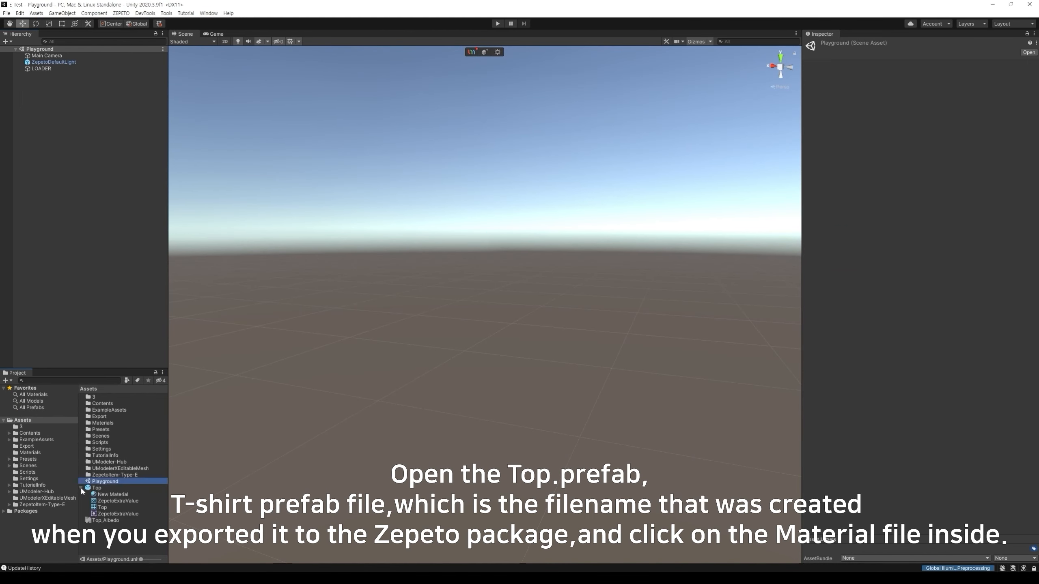
left_click(109, 496)
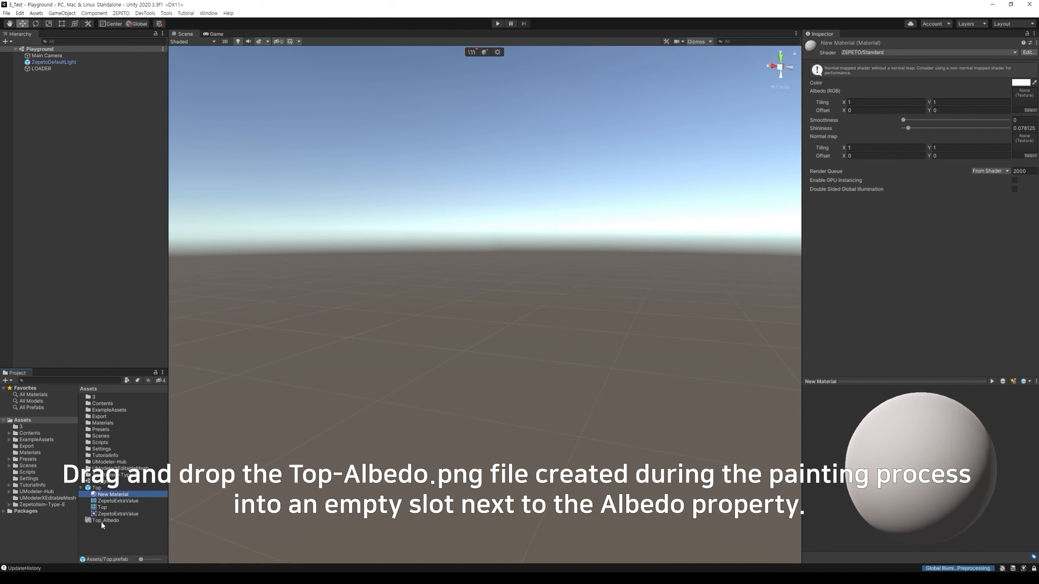
left_click_drag(101, 525, 1025, 99)
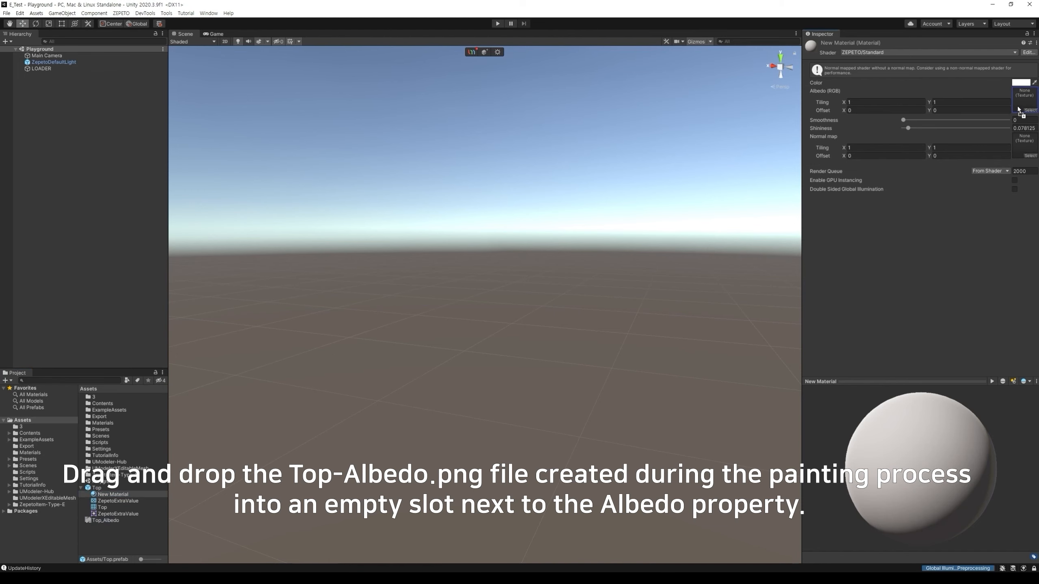
left_click(81, 488)
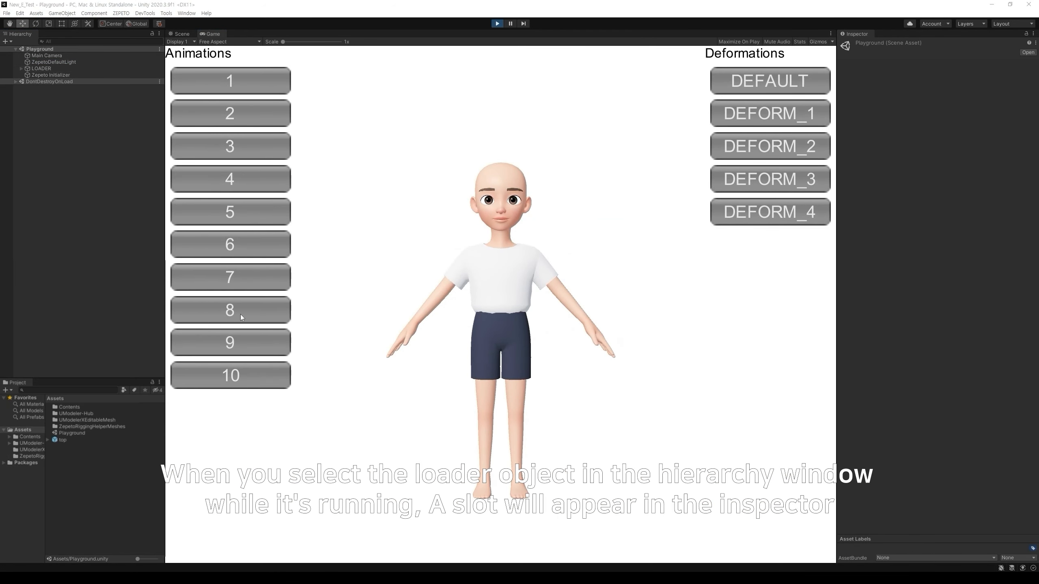
Step: Play animation 10 on the avatar, and enable the LOADER object's ClothesTop slot with the exported top prefab assigned to it
left_click(268, 373)
left_click(62, 68)
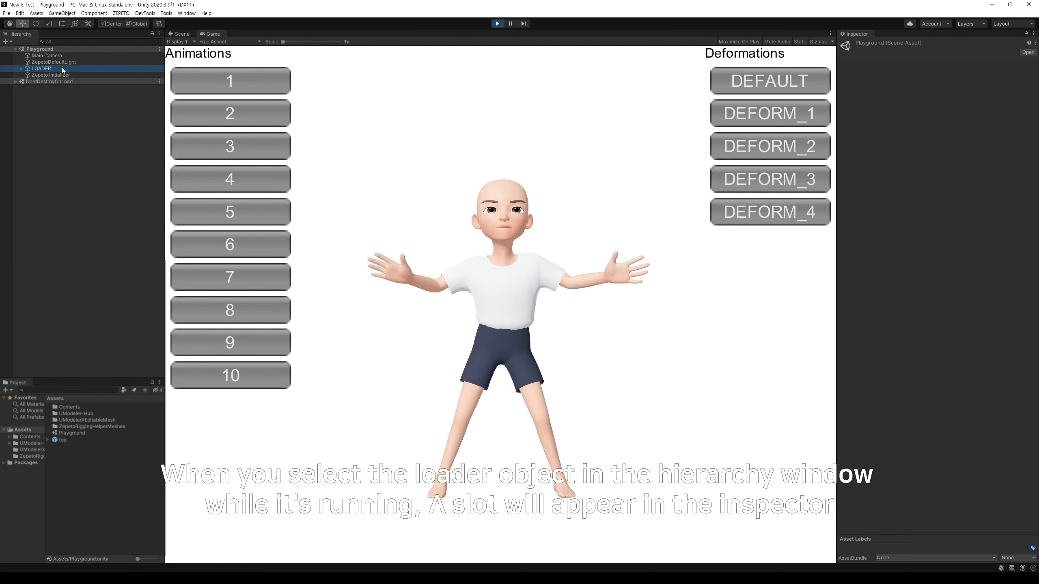
scroll(937, 286, "down", 5)
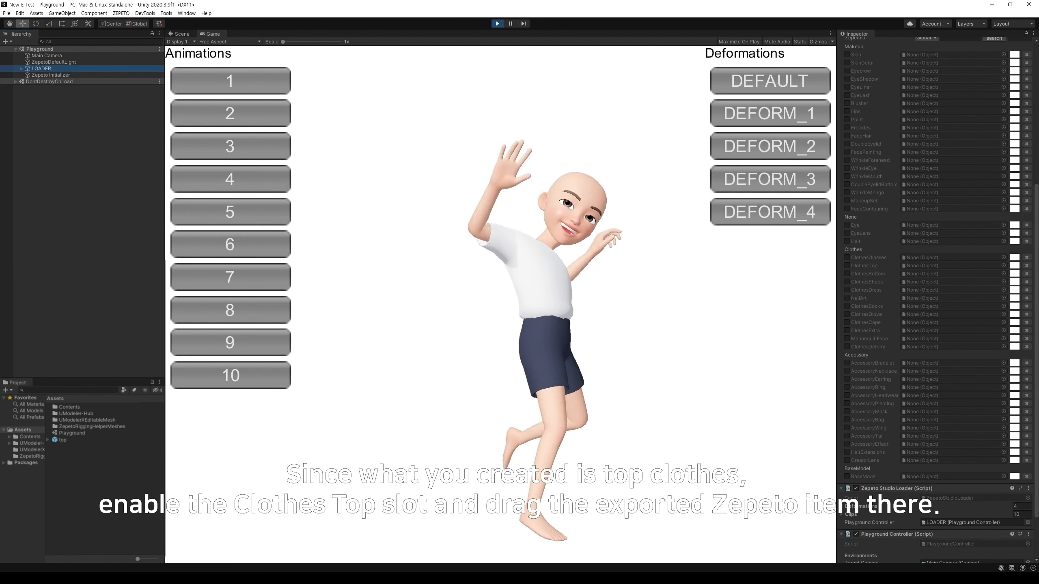
left_click(847, 265)
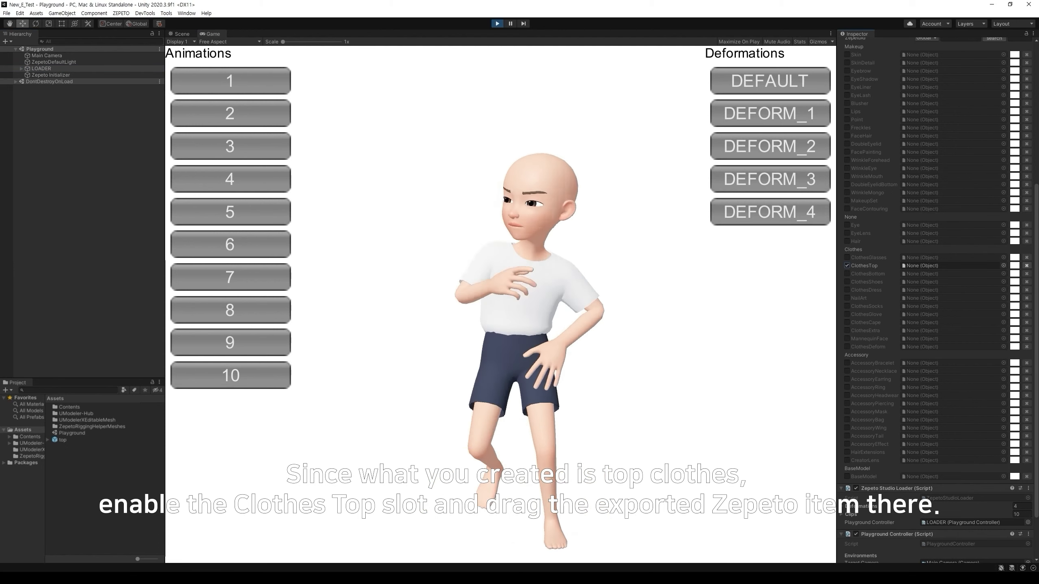
left_click_drag(62, 440, 924, 266)
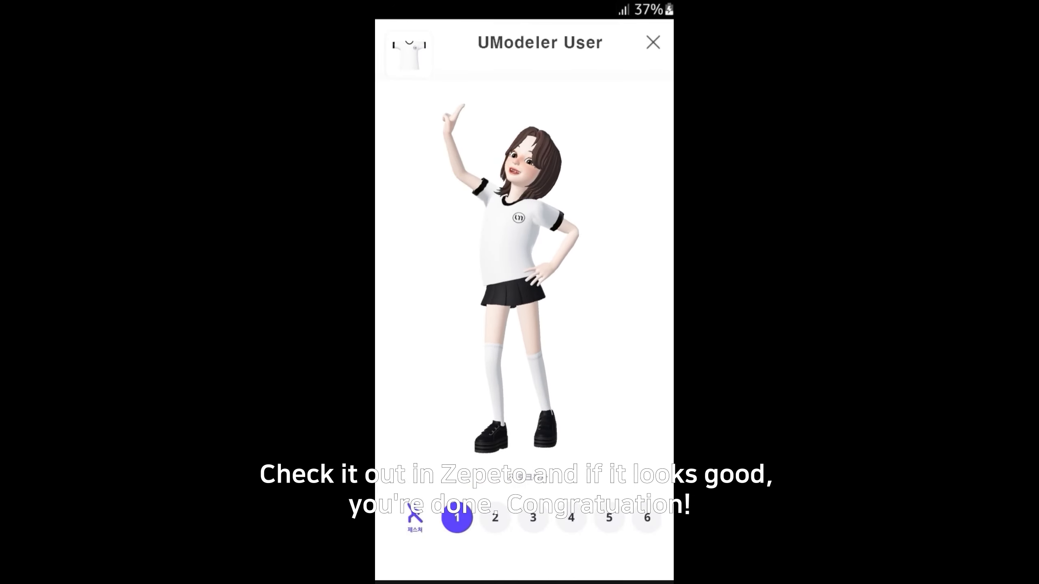
Step: Switch to the ZEPETO mobile preview and play gesture 2 to check the T-shirt on the avatar
left_click(495, 518)
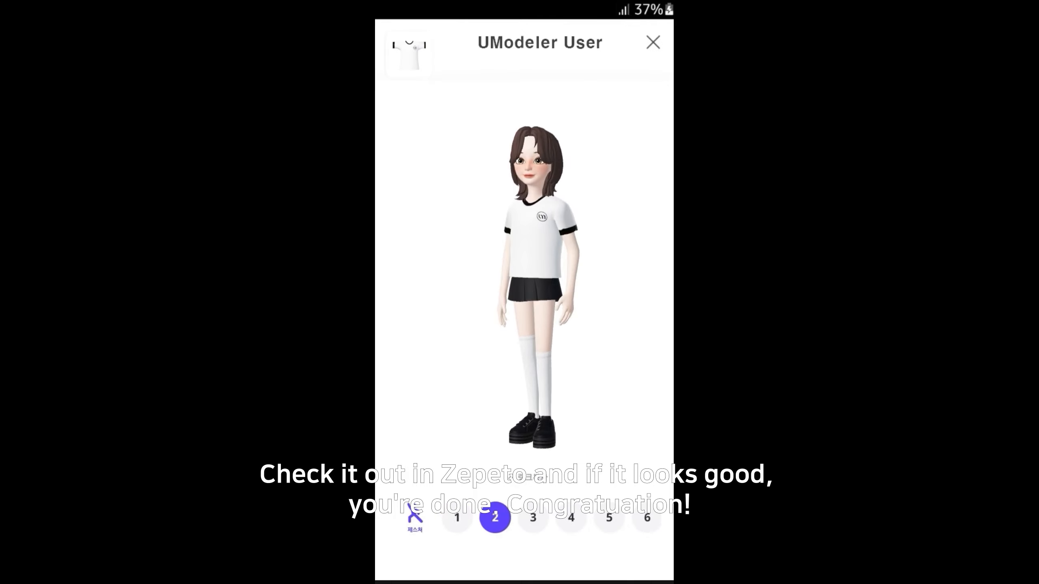